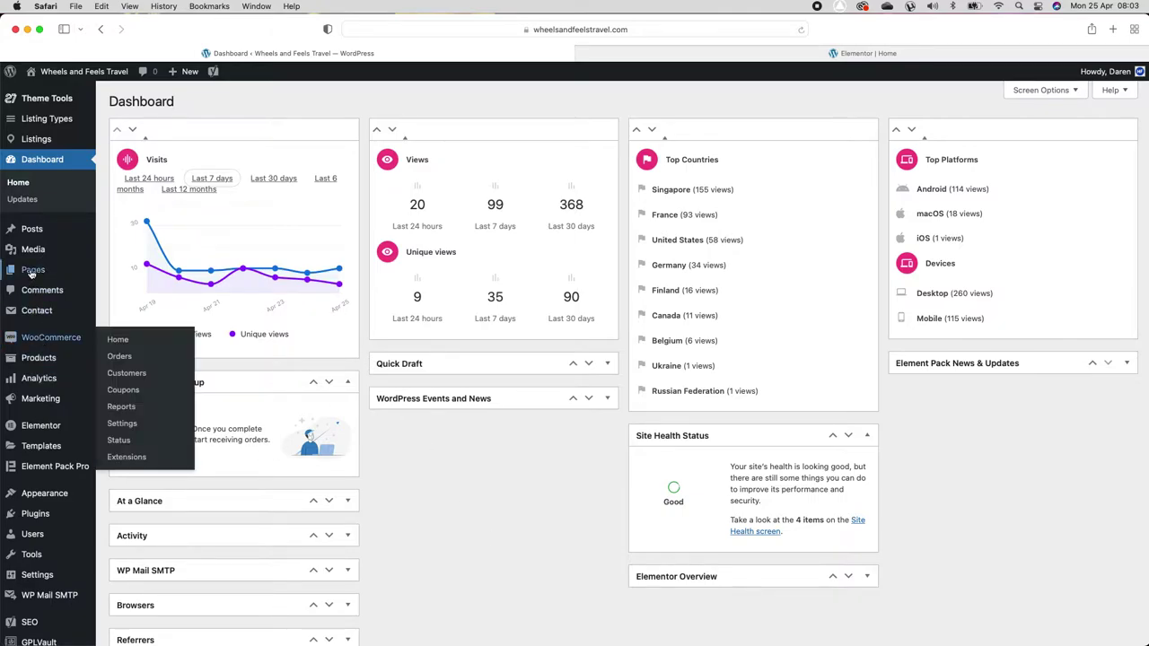
# Step: Show the list of all pages and open the page labelled Cart Page for editing
pyautogui.moveTo(29, 277)
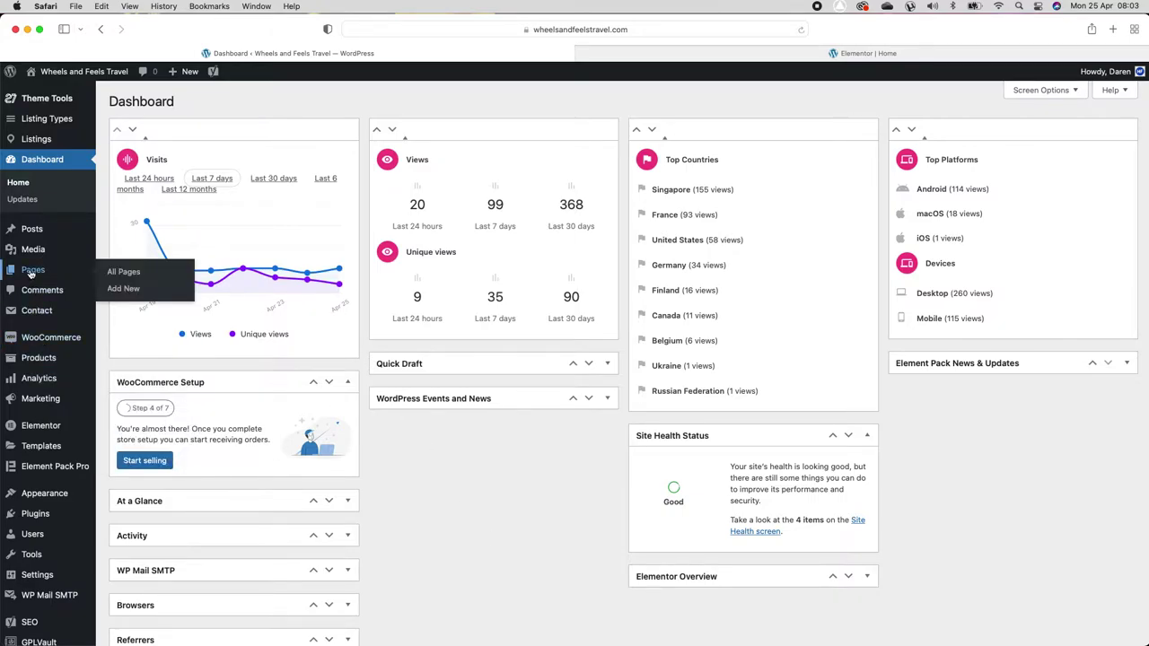
pyautogui.click(112, 273)
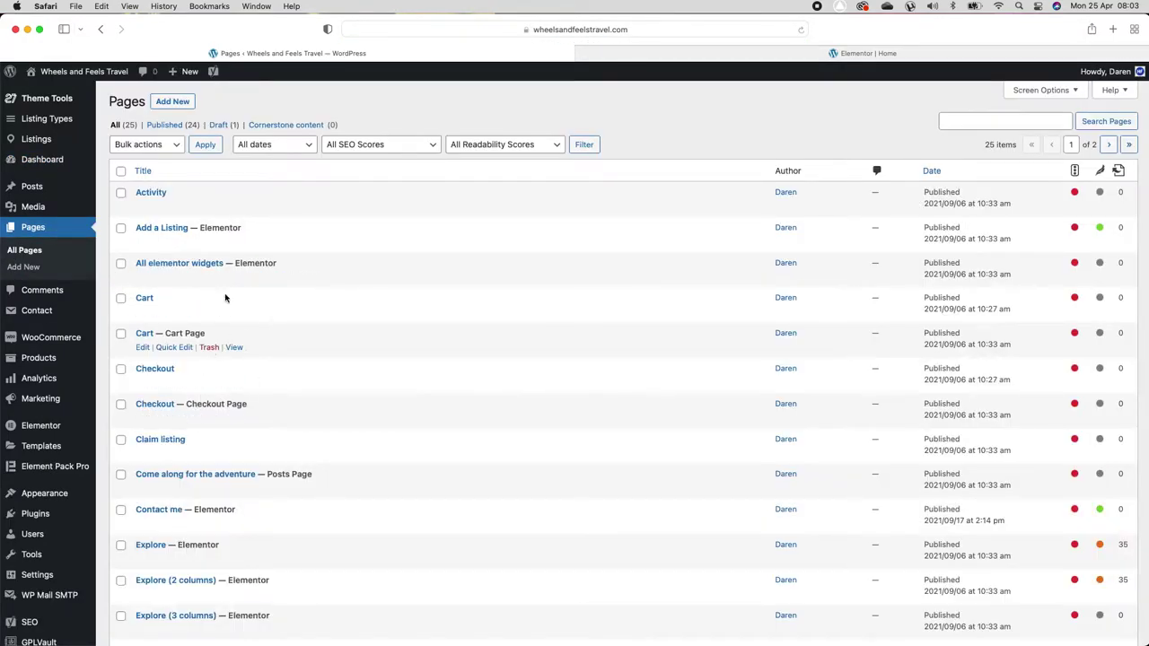
pyautogui.scroll(-3, 305, 419)
pyautogui.scroll(3, 305, 419)
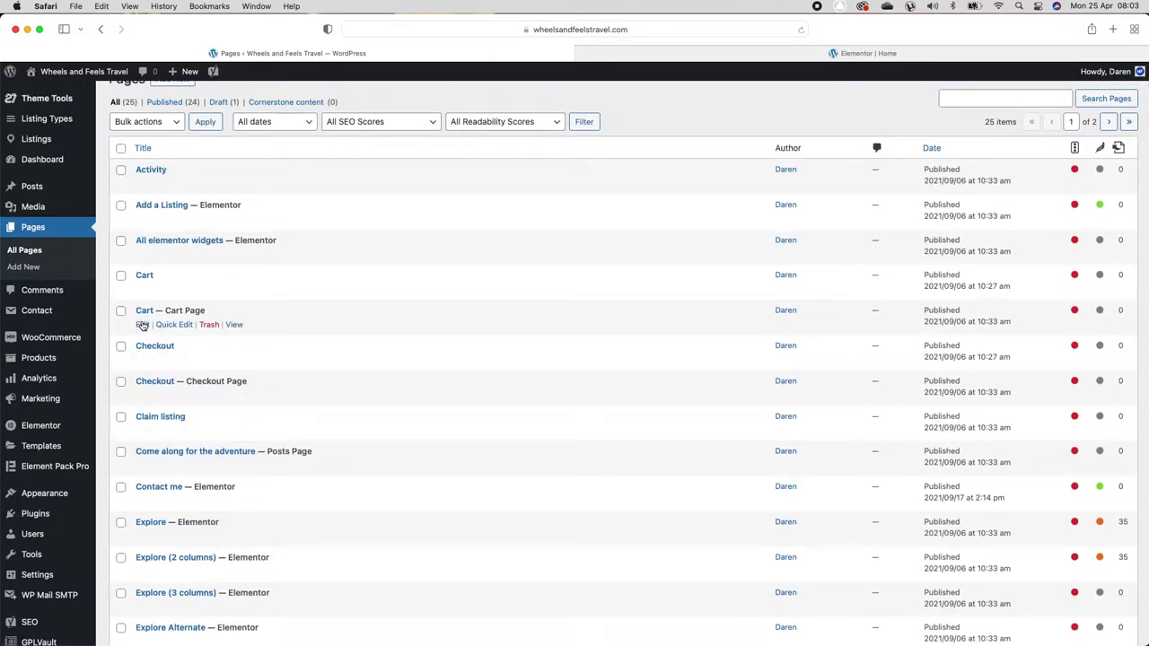
pyautogui.click(143, 324)
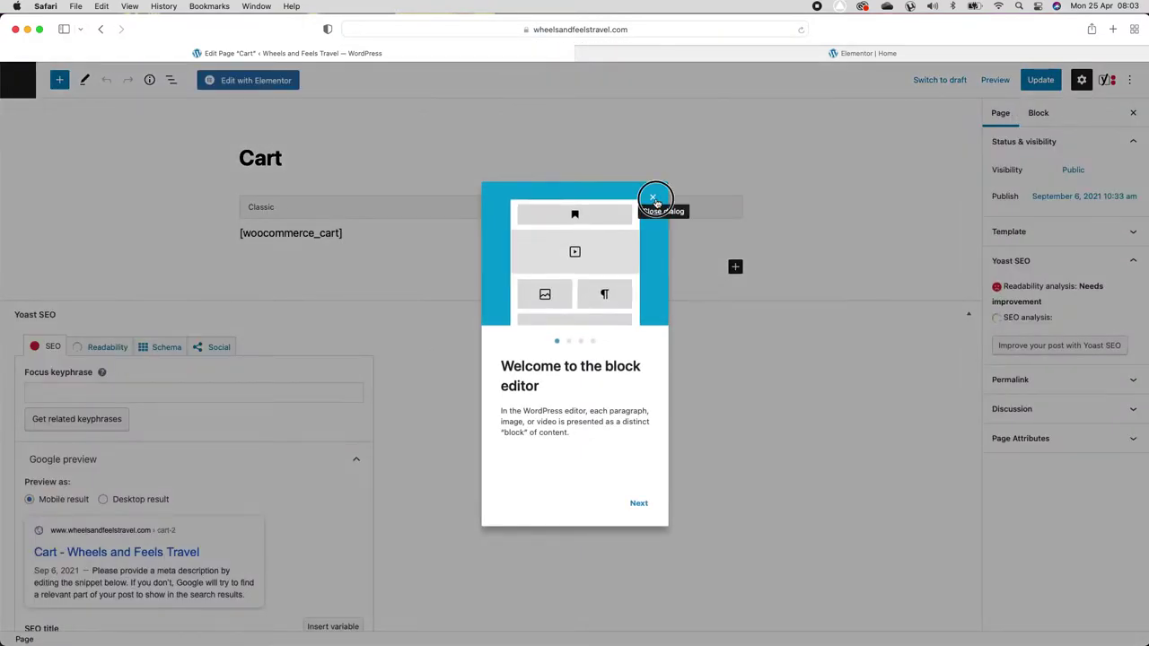
# Step: Dismiss the welcome guide, review the Cart page's content and Yoast SEO settings, and return to the page list
pyautogui.click(653, 196)
pyautogui.scroll(-10, 453, 462)
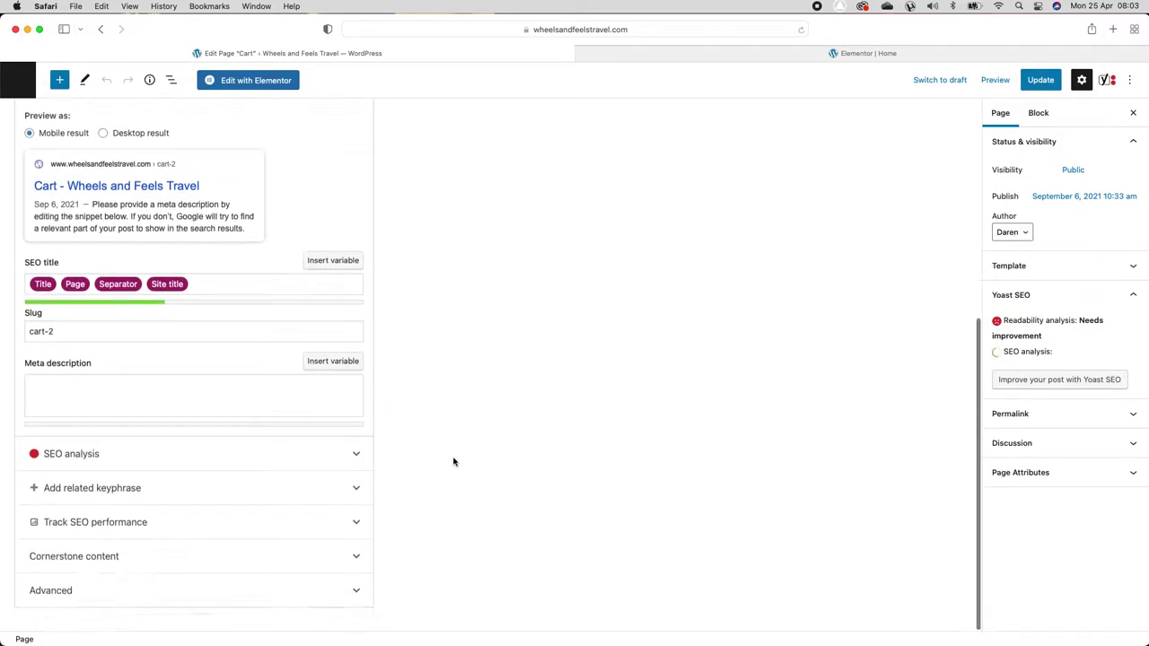
pyautogui.scroll(5, 453, 461)
pyautogui.scroll(3, 454, 461)
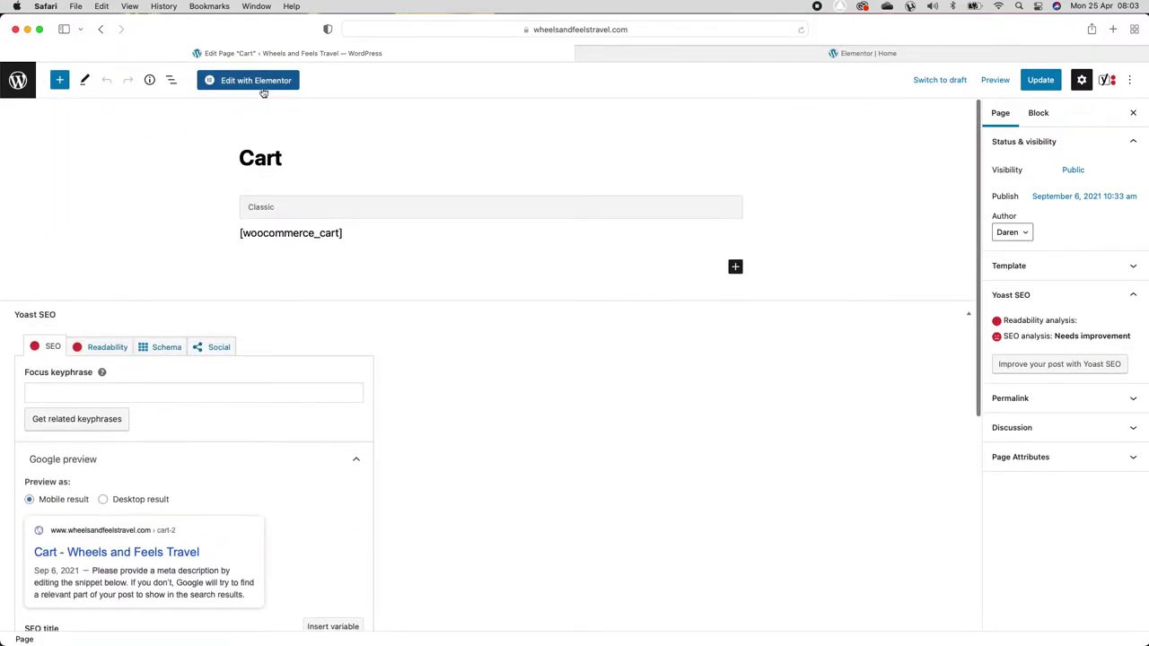
pyautogui.click(12, 87)
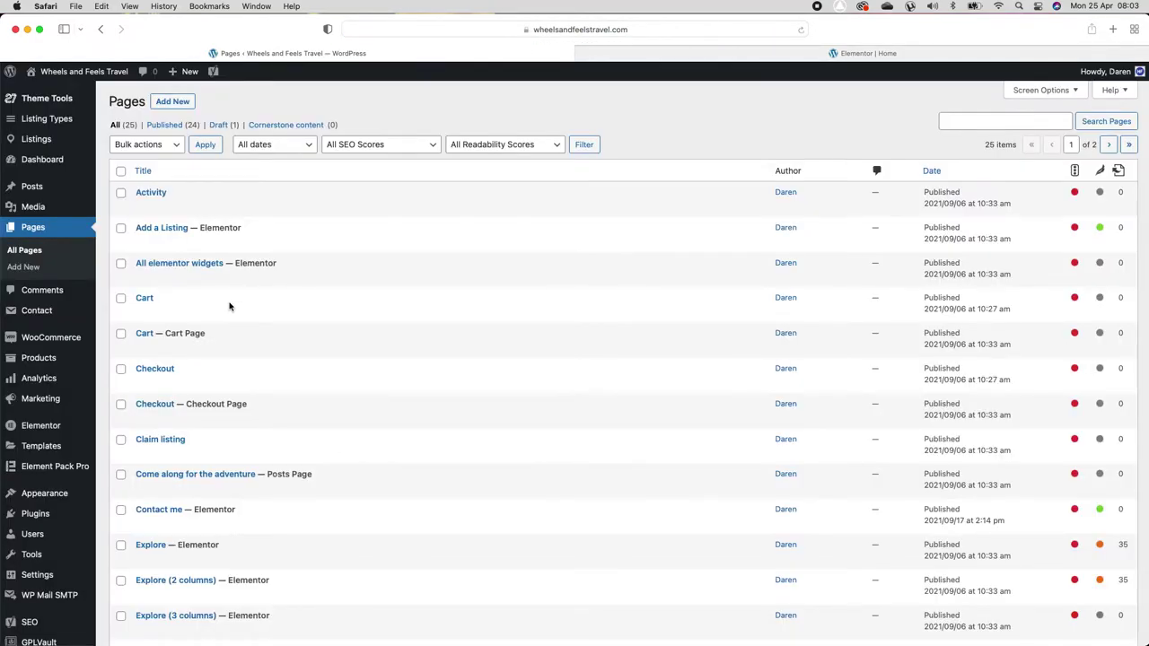
# Step: Find the pages marked Elementor in the list and examine the link options of Edit with Elementor for the Home page
pyautogui.scroll(-3, 314, 413)
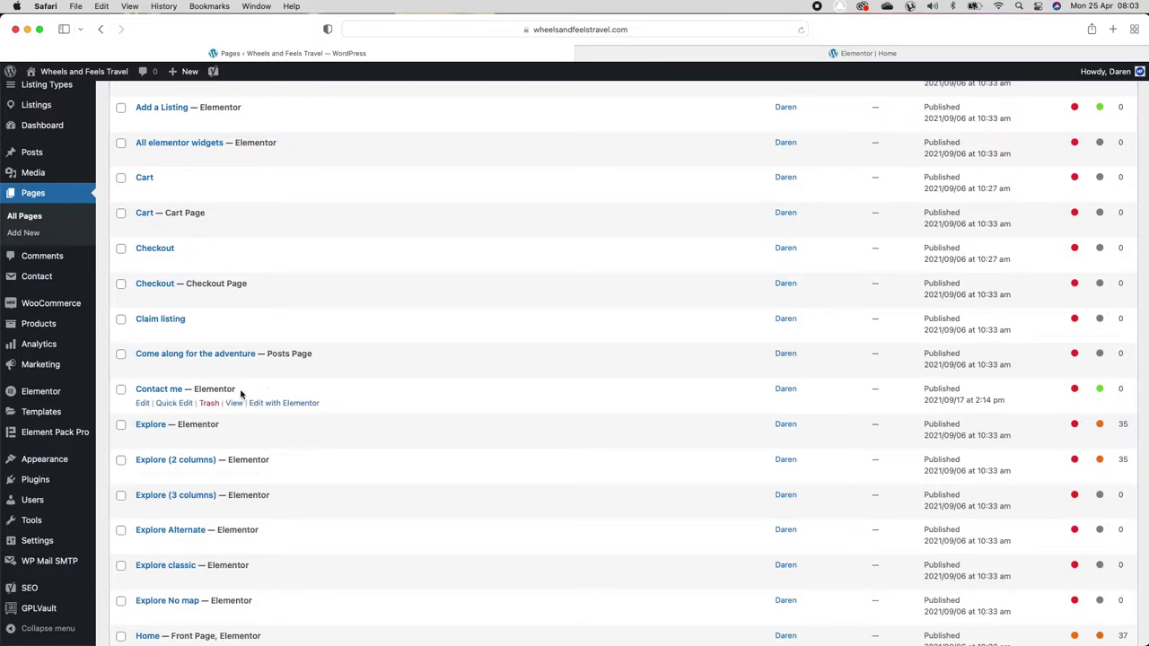
pyautogui.moveTo(237, 389); pyautogui.dragTo(194, 390)
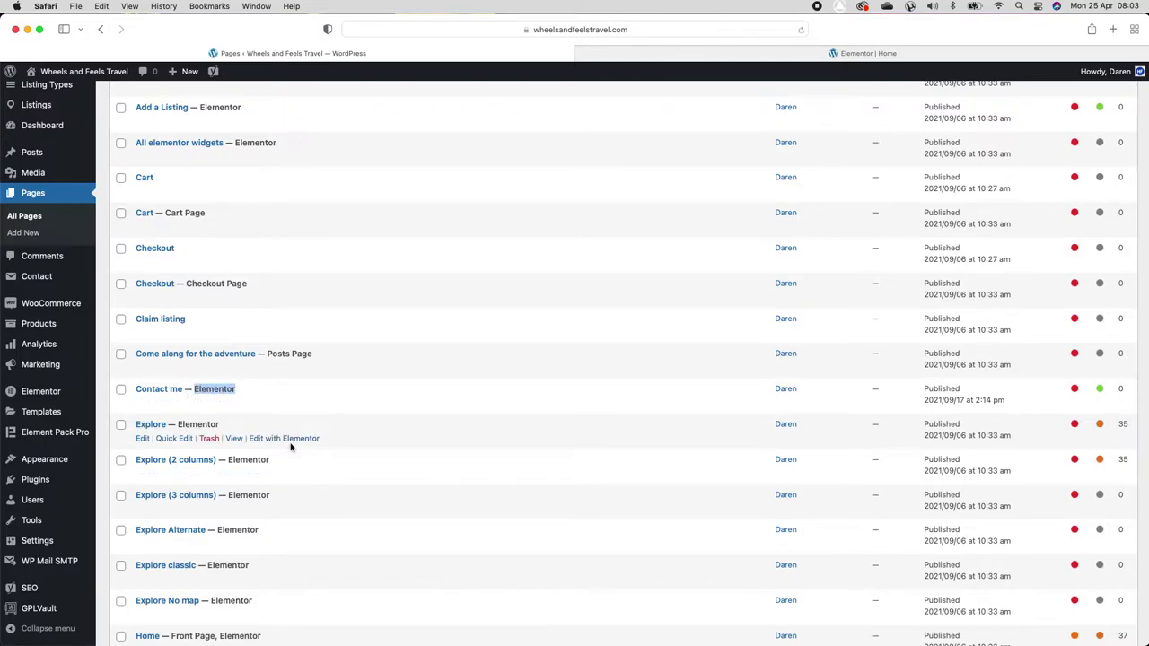
pyautogui.scroll(-3, 289, 445)
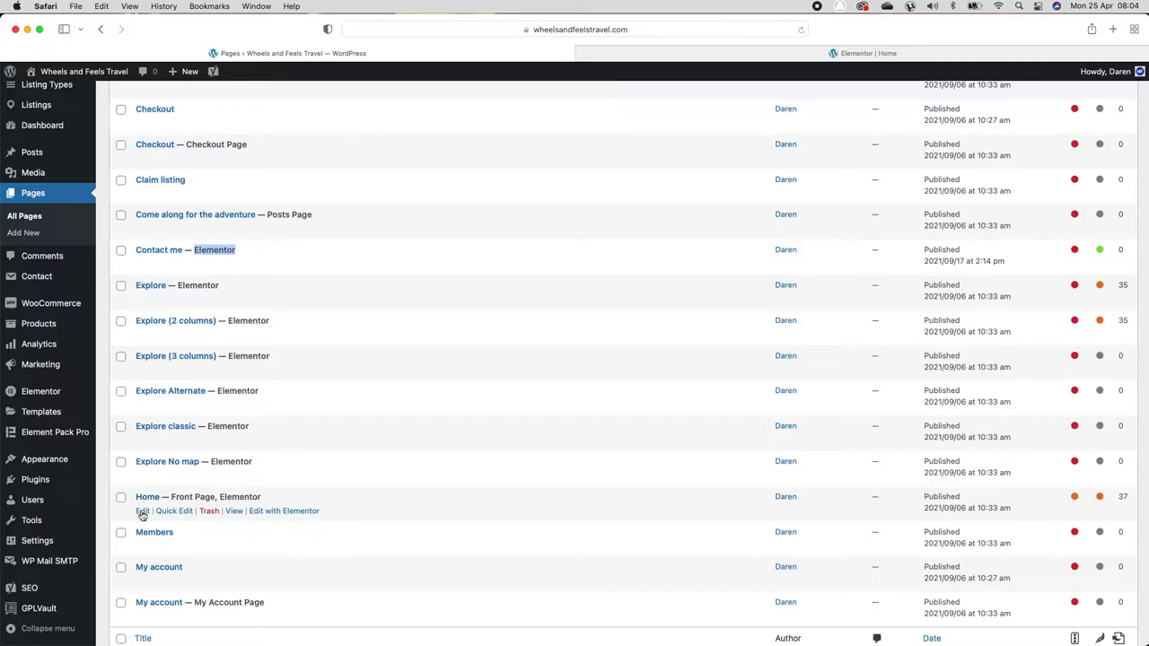
pyautogui.rightClick(270, 515)
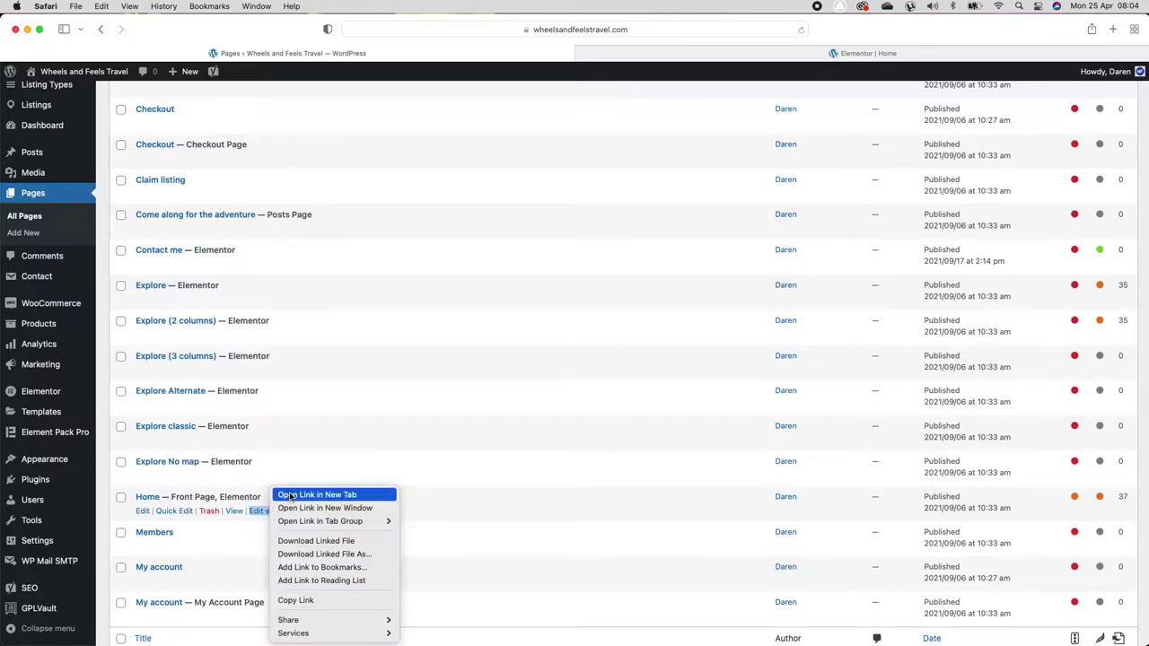
pyautogui.click(110, 521)
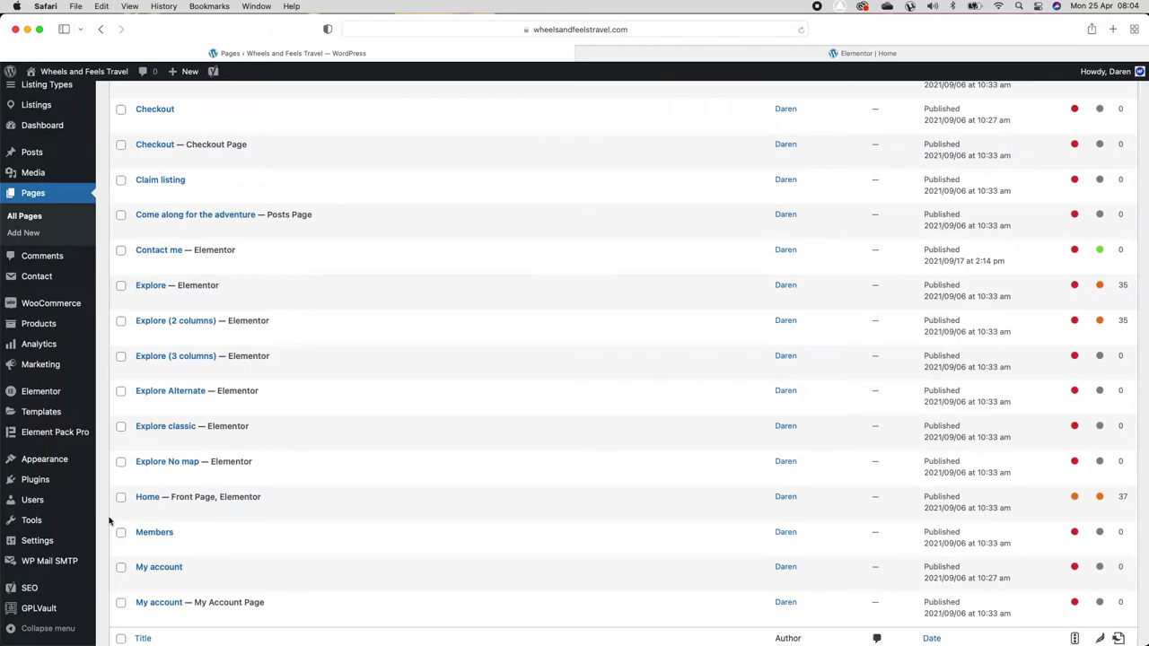
pyautogui.moveTo(134, 515)
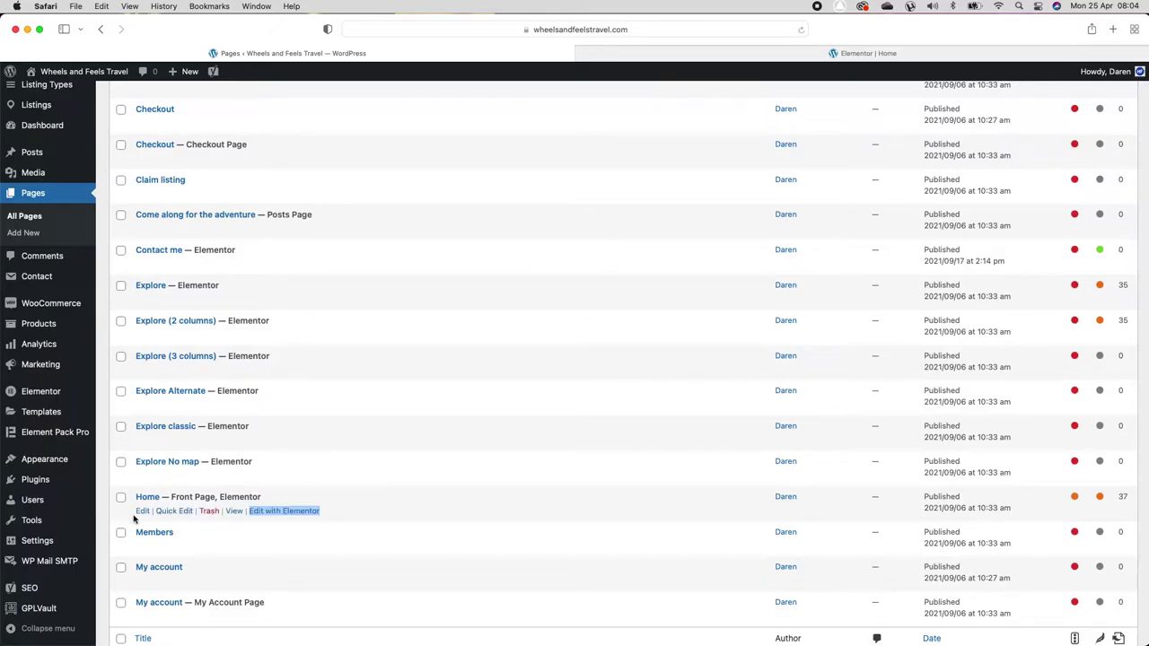
pyautogui.rightClick(272, 512)
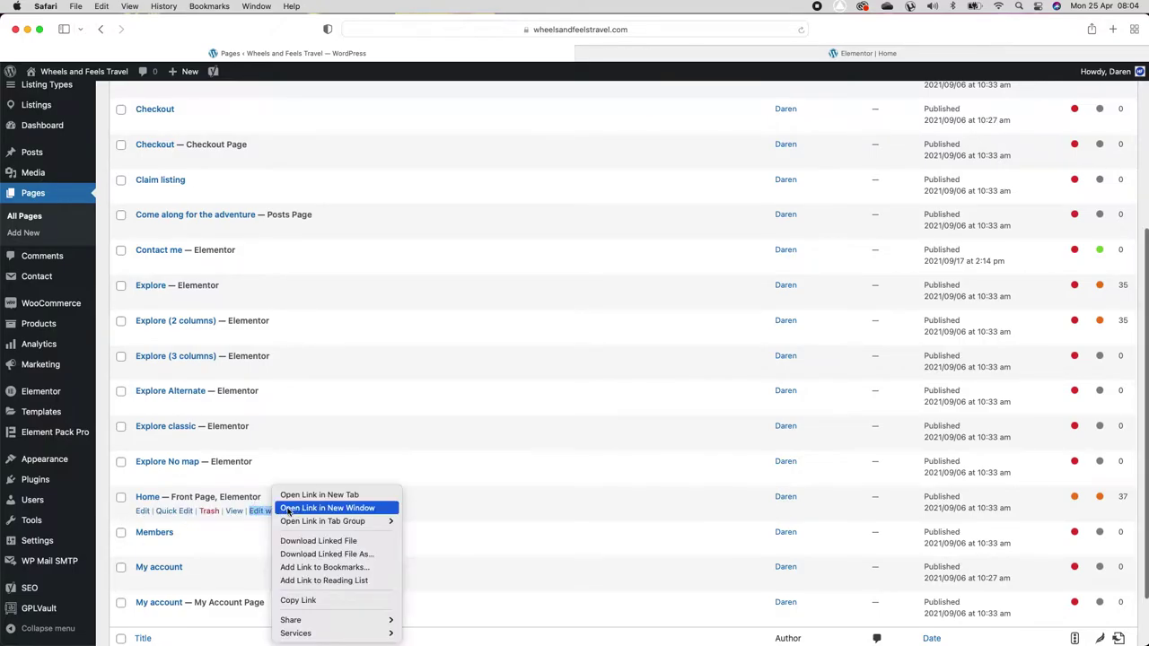
pyautogui.click(108, 515)
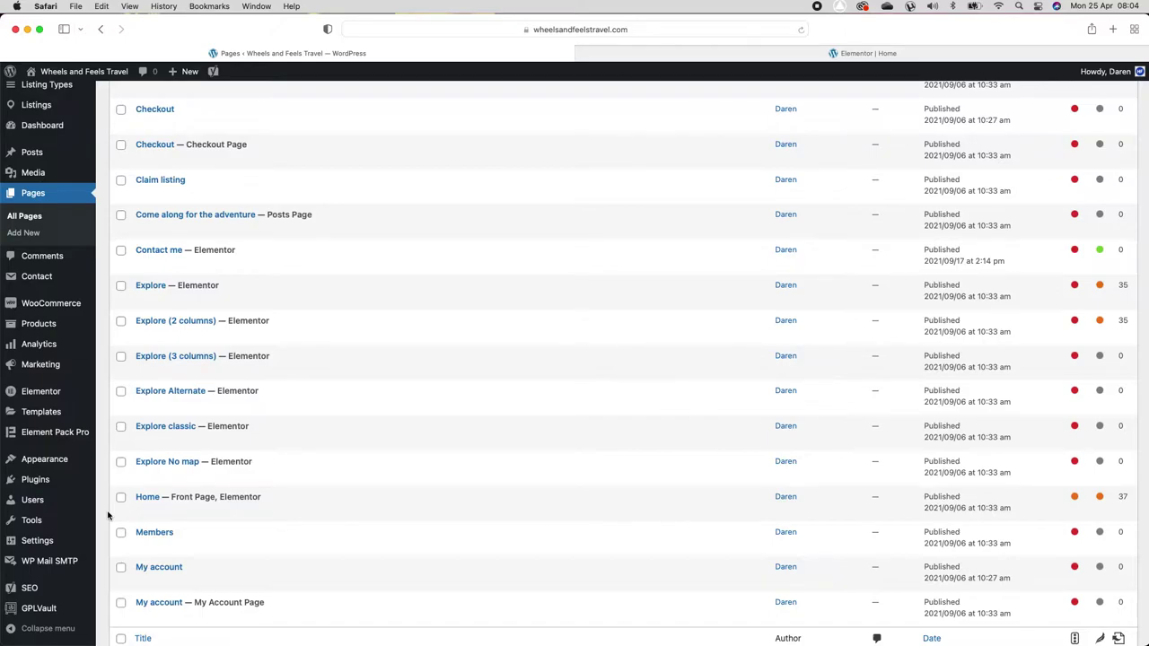
# Step: Switch to the Home page open in Elementor and look through its sections, from the hero to the category filter
pyautogui.click(682, 56)
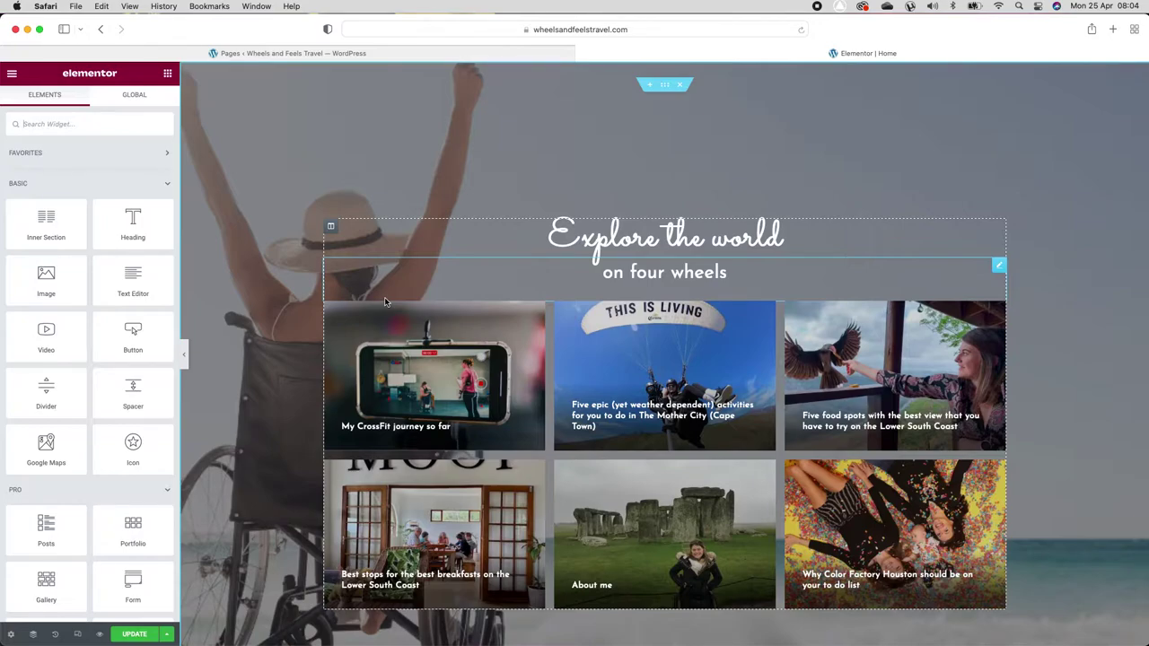
pyautogui.scroll(-5, 294, 363)
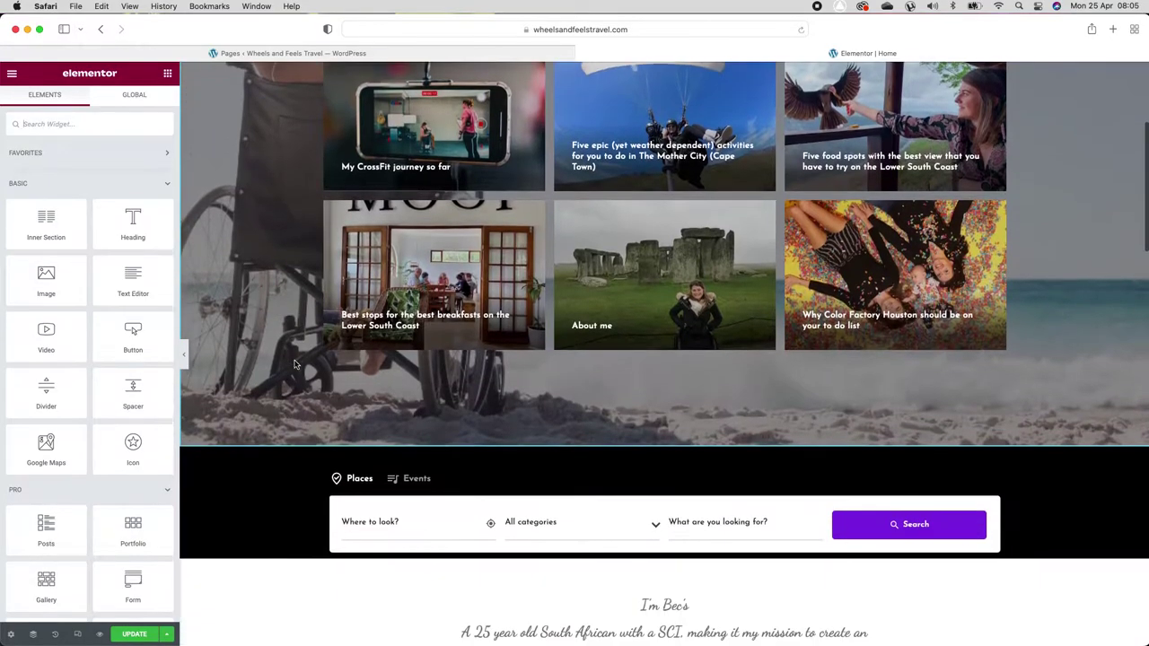
pyautogui.scroll(5, 295, 361)
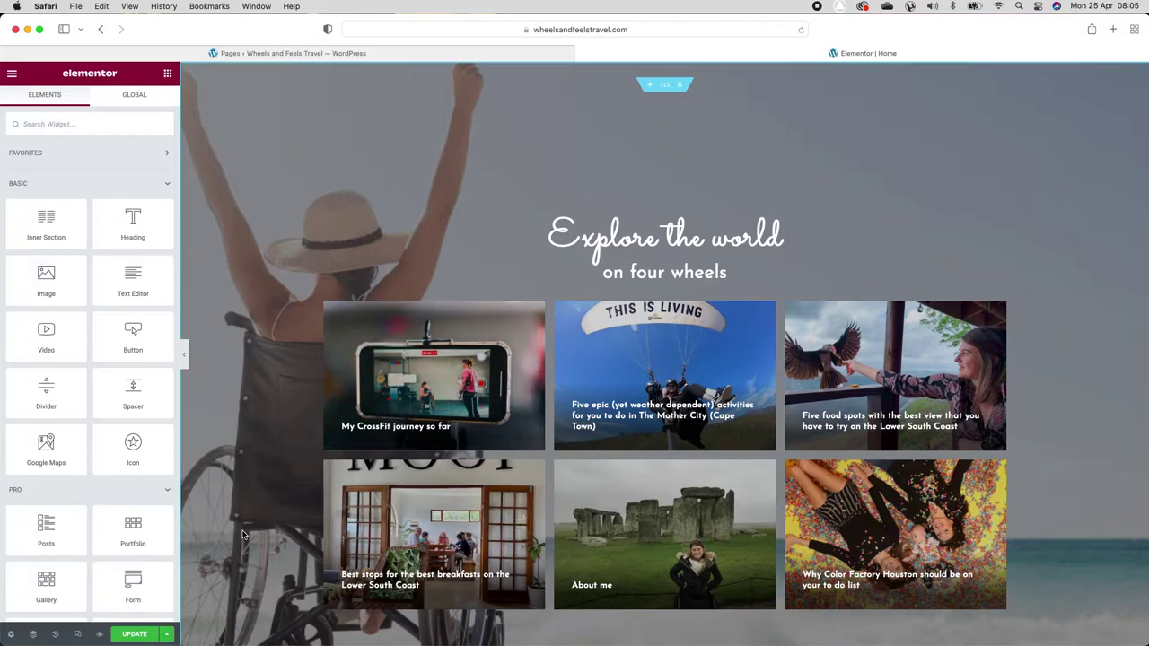
pyautogui.scroll(-11, 242, 536)
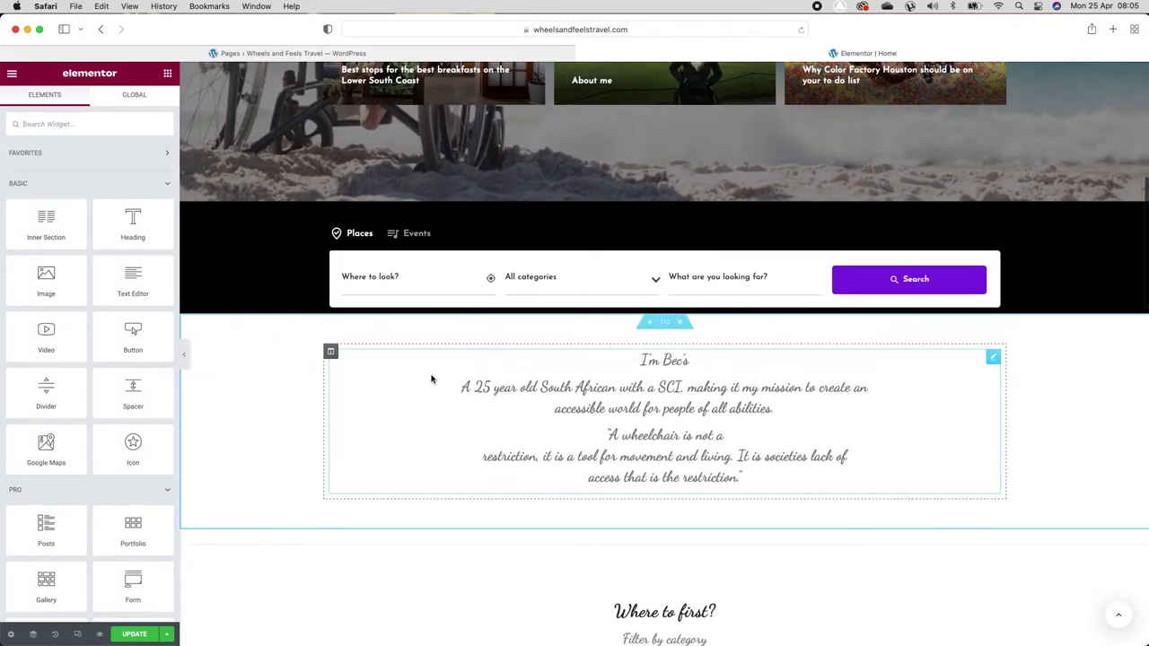
pyautogui.scroll(-6, 343, 392)
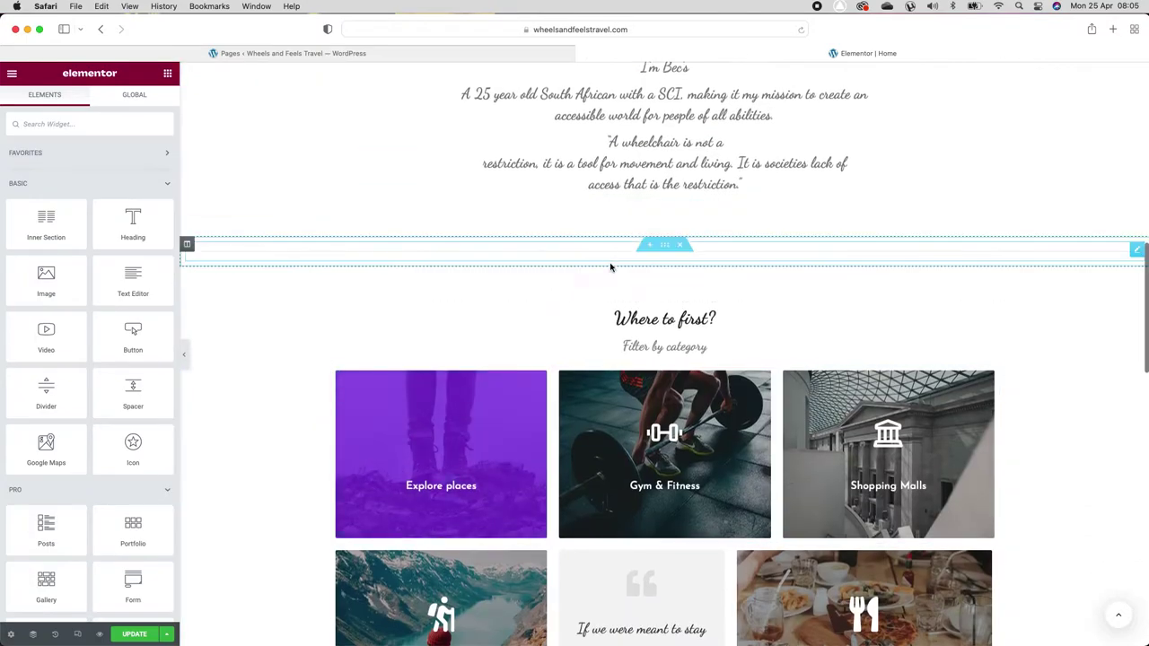
pyautogui.scroll(15, 218, 347)
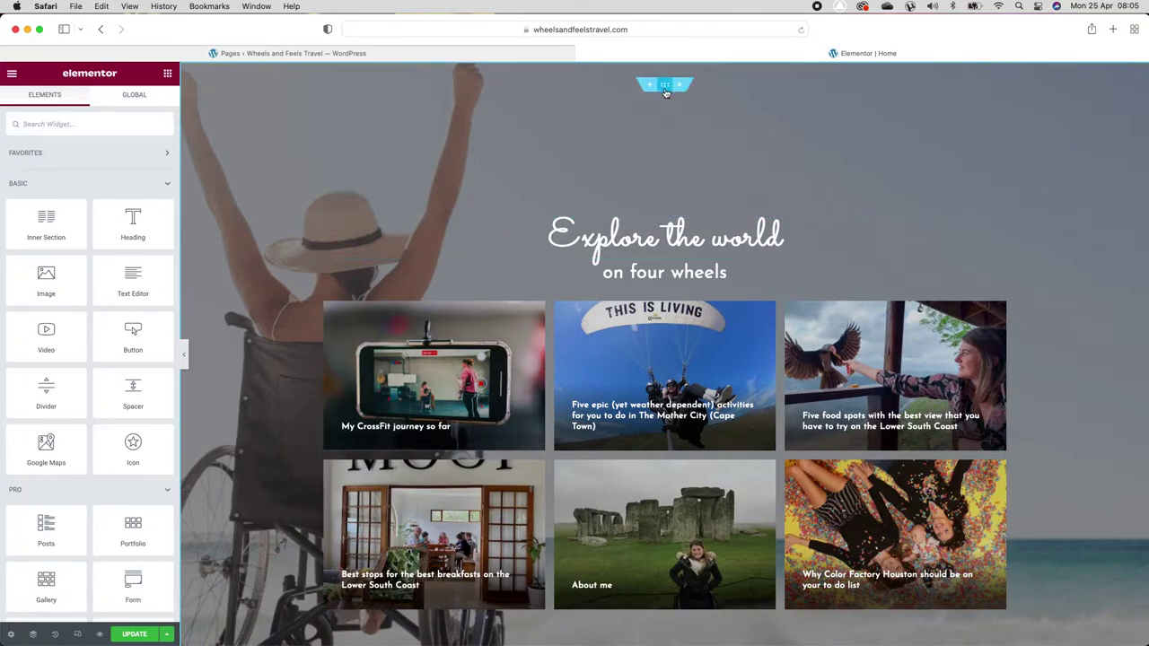
pyautogui.scroll(-5, 287, 420)
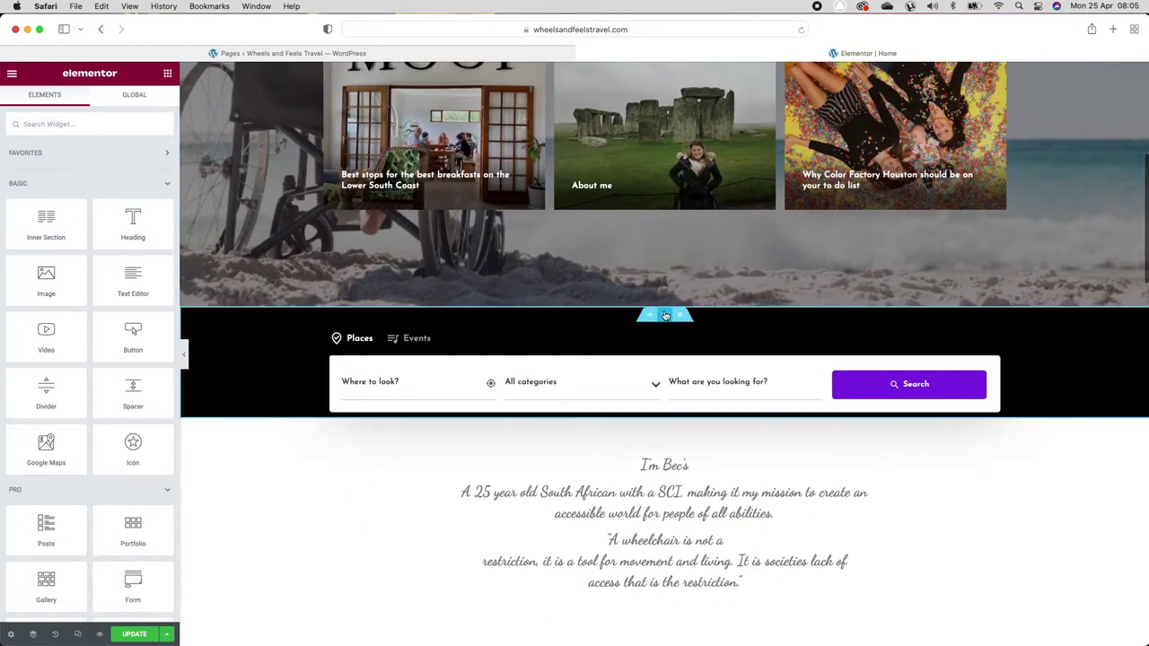
pyautogui.scroll(-4, 359, 458)
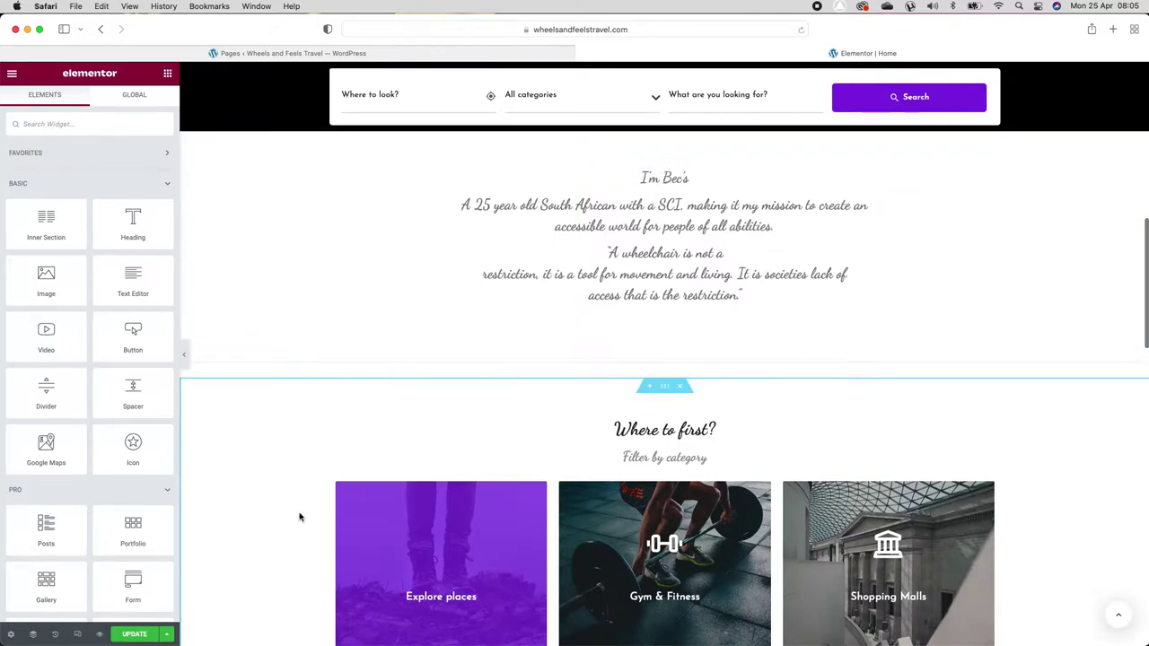
pyautogui.scroll(-2, 300, 516)
pyautogui.scroll(7, 449, 257)
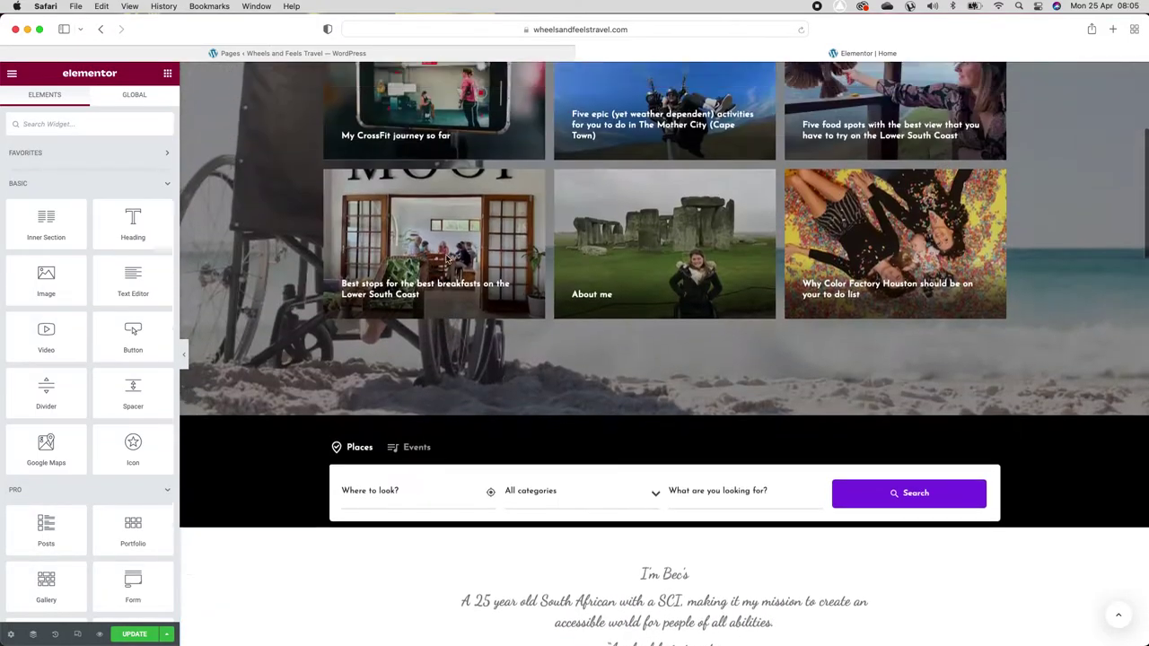
pyautogui.scroll(4, 446, 258)
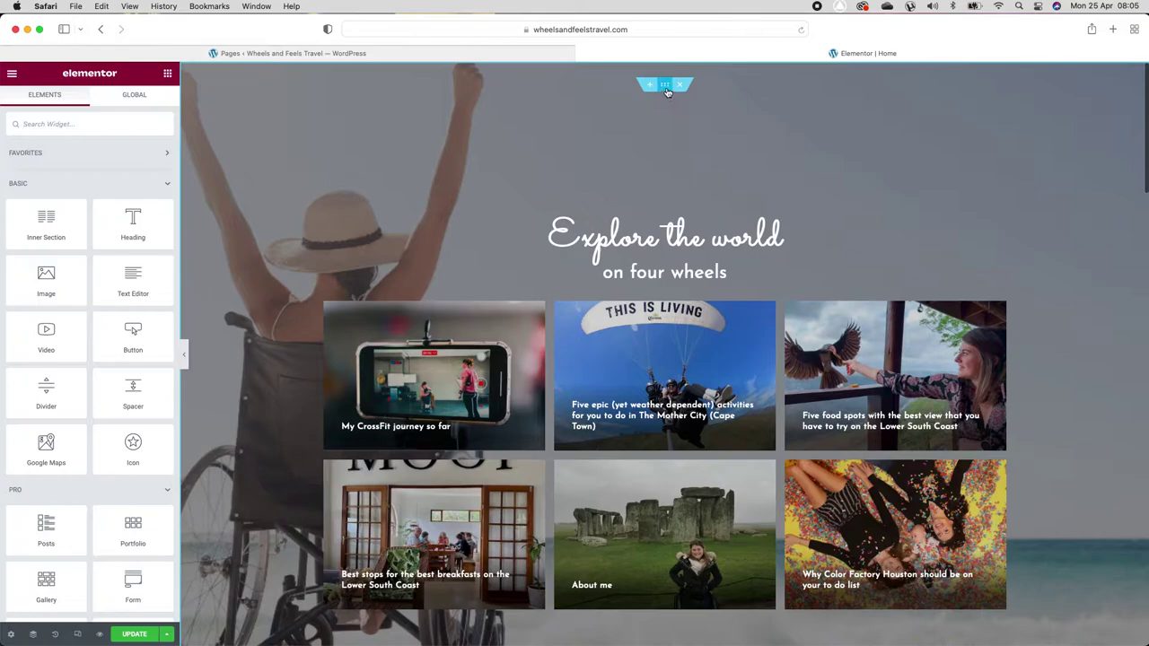
# Step: Open the hero section's layout settings, try widening its boxed content, and clear the width value again
pyautogui.click(665, 86)
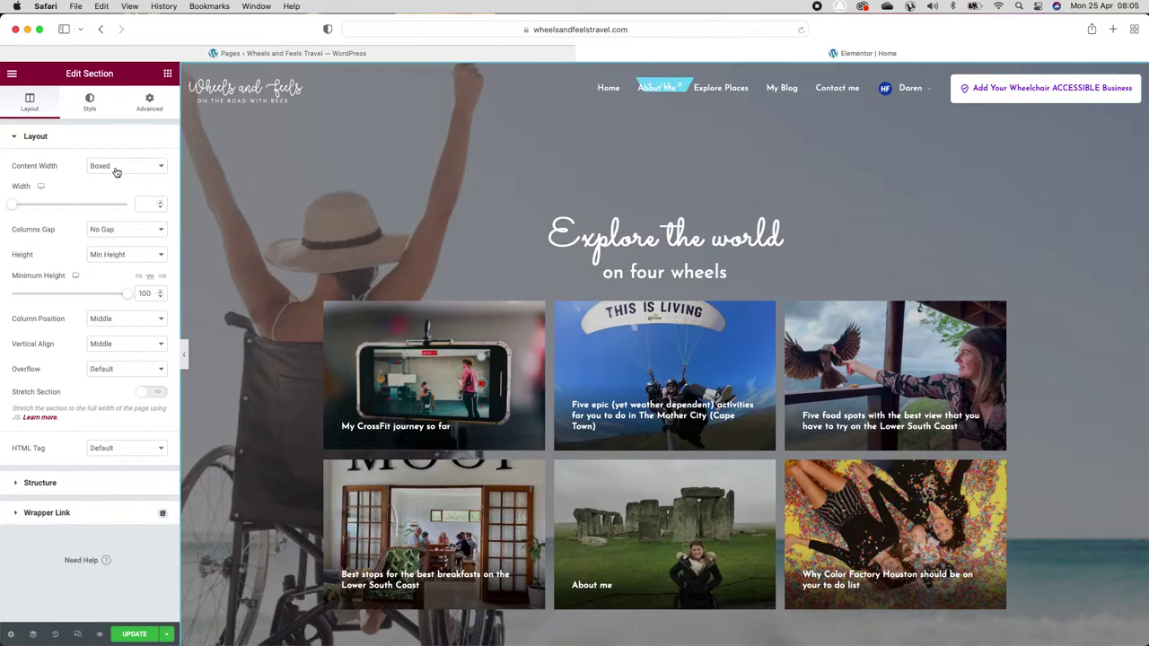
pyautogui.moveTo(12, 205); pyautogui.dragTo(123, 206)
pyautogui.doubleClick(147, 204)
pyautogui.press('BackSpace')
# Step: Try Full Width as the hero section's content width and set it back to Boxed
pyautogui.click(126, 166)
pyautogui.press('Escape')
pyautogui.click(124, 166)
pyautogui.click(115, 182)
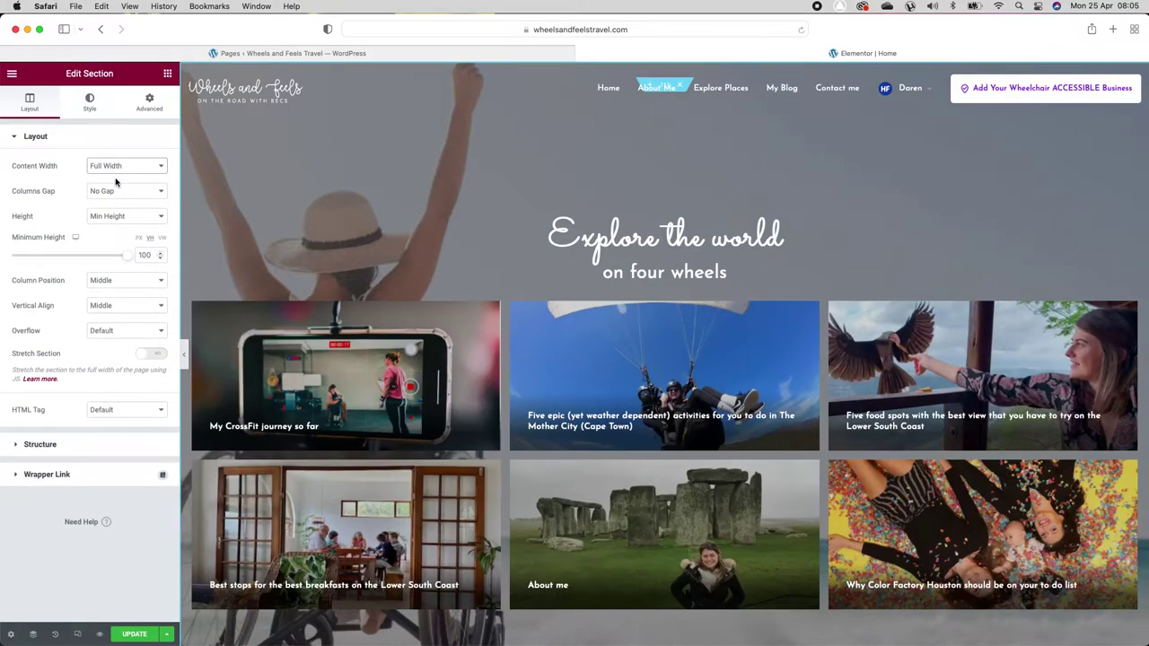
pyautogui.click(117, 170)
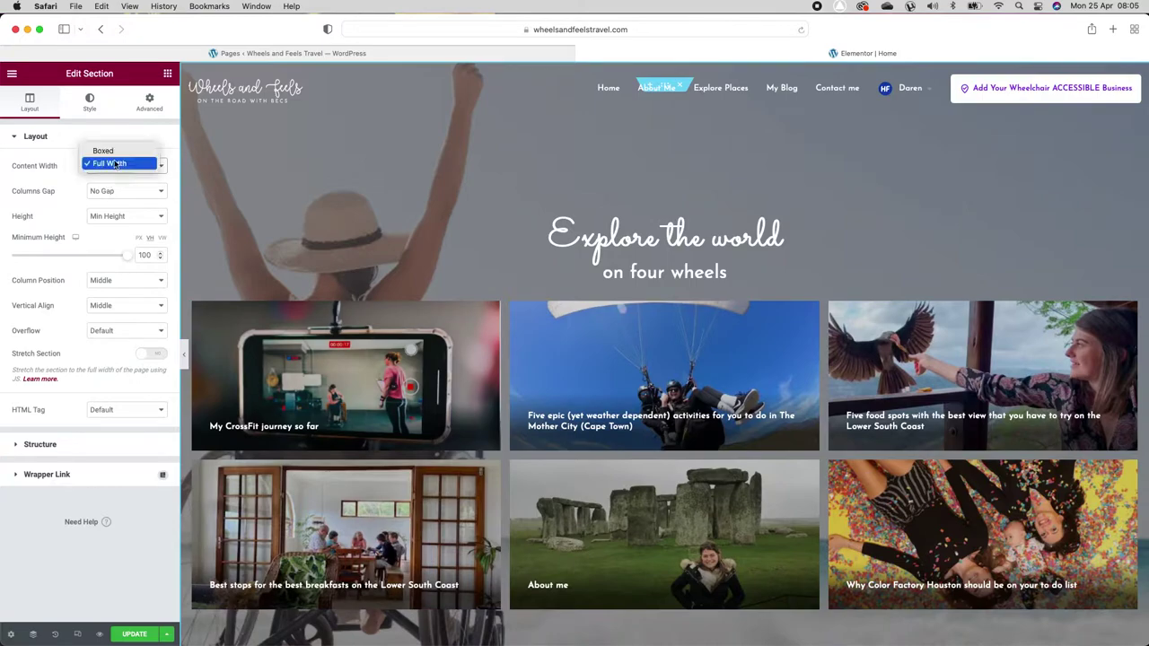
pyautogui.click(113, 154)
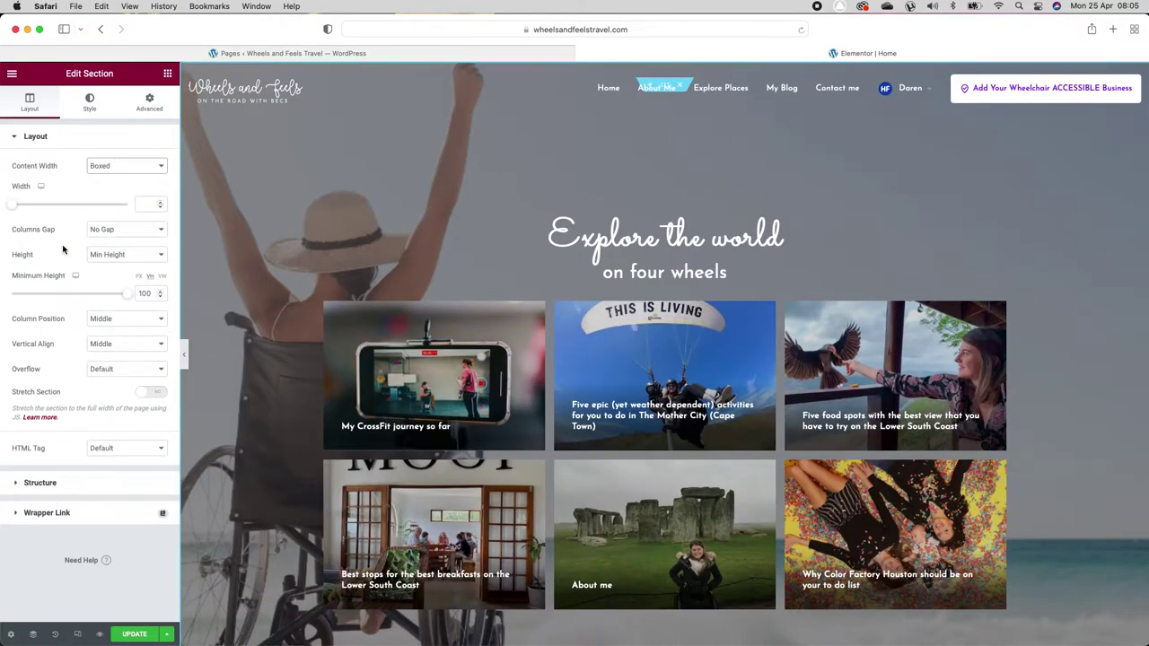
# Step: Try a 1524 content width and a lower minimum height on the hero section, restoring the height to 100 and clearing the width
pyautogui.scroll(-5, 294, 305)
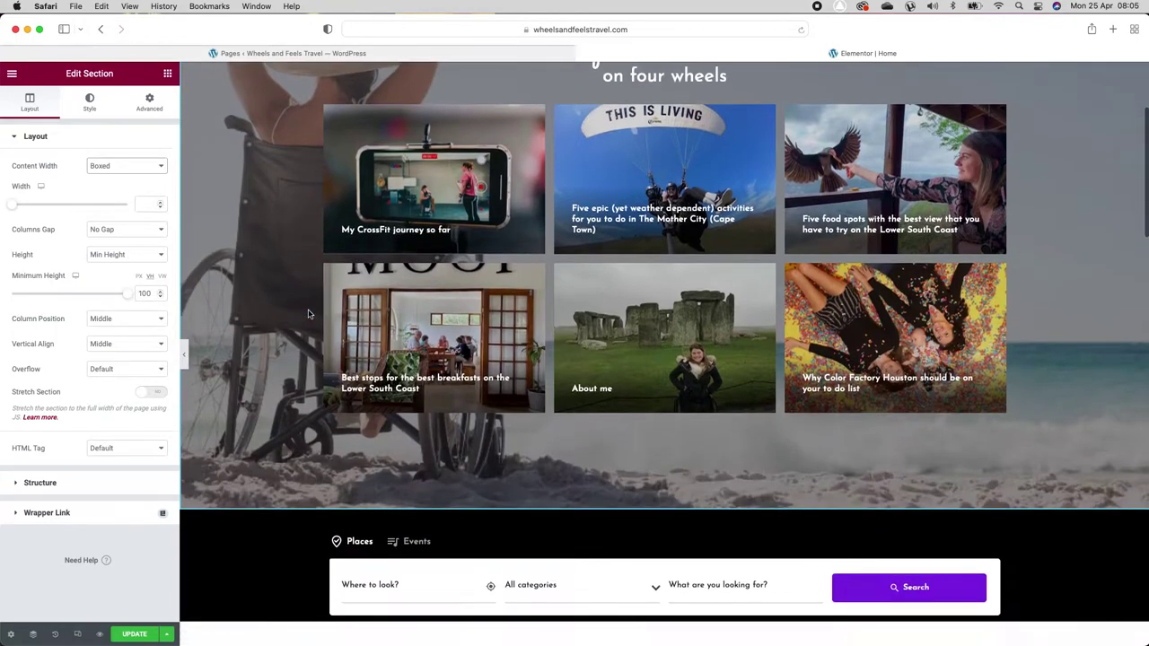
pyautogui.moveTo(116, 294)
pyautogui.mouseDown()
pyautogui.moveTo(90, 293)
pyautogui.moveTo(141, 293)
pyautogui.moveTo(72, 294)
pyautogui.moveTo(141, 290)
pyautogui.moveTo(107, 293)
pyautogui.mouseUp()
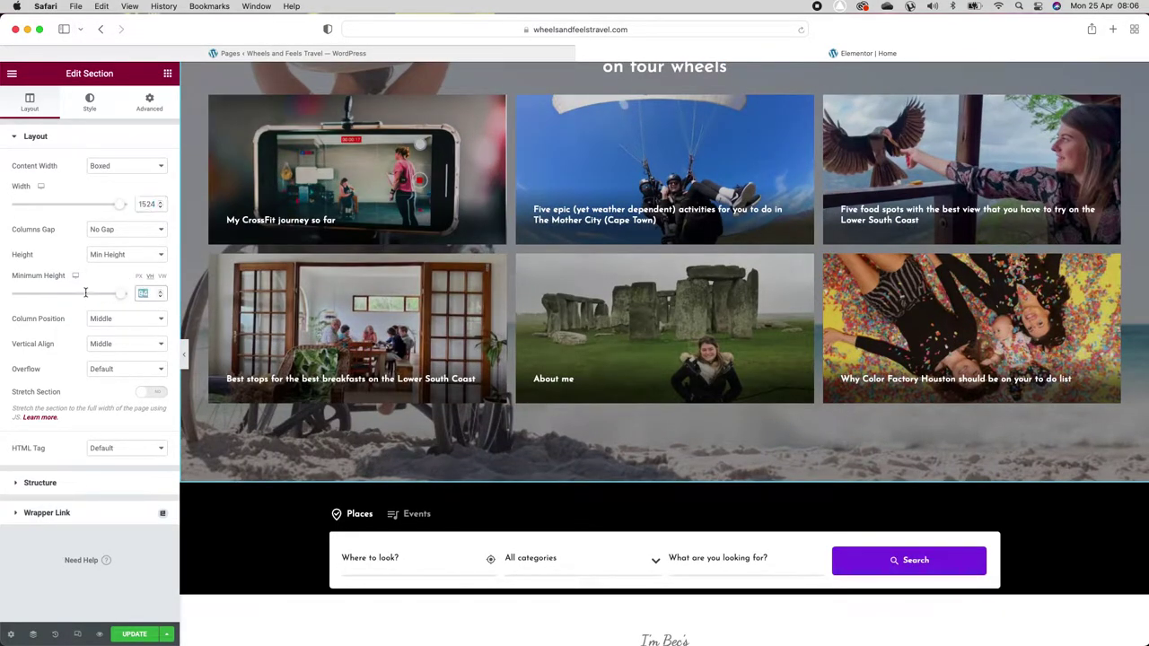
pyautogui.write('100')
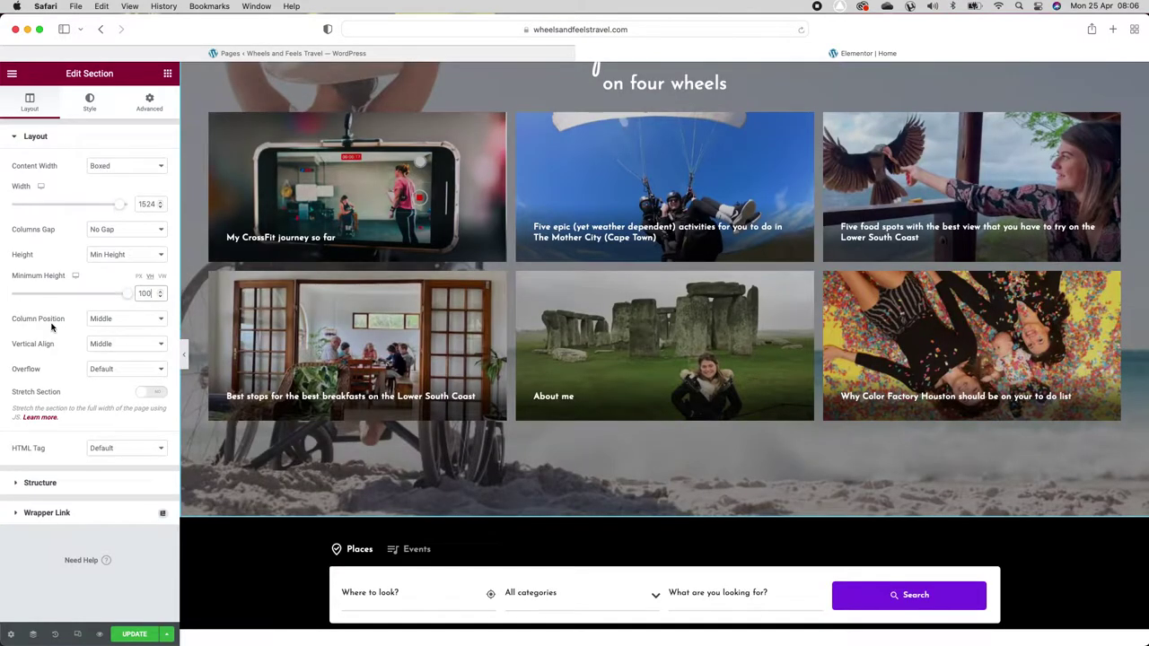
pyautogui.doubleClick(146, 204)
pyautogui.press('BackSpace')
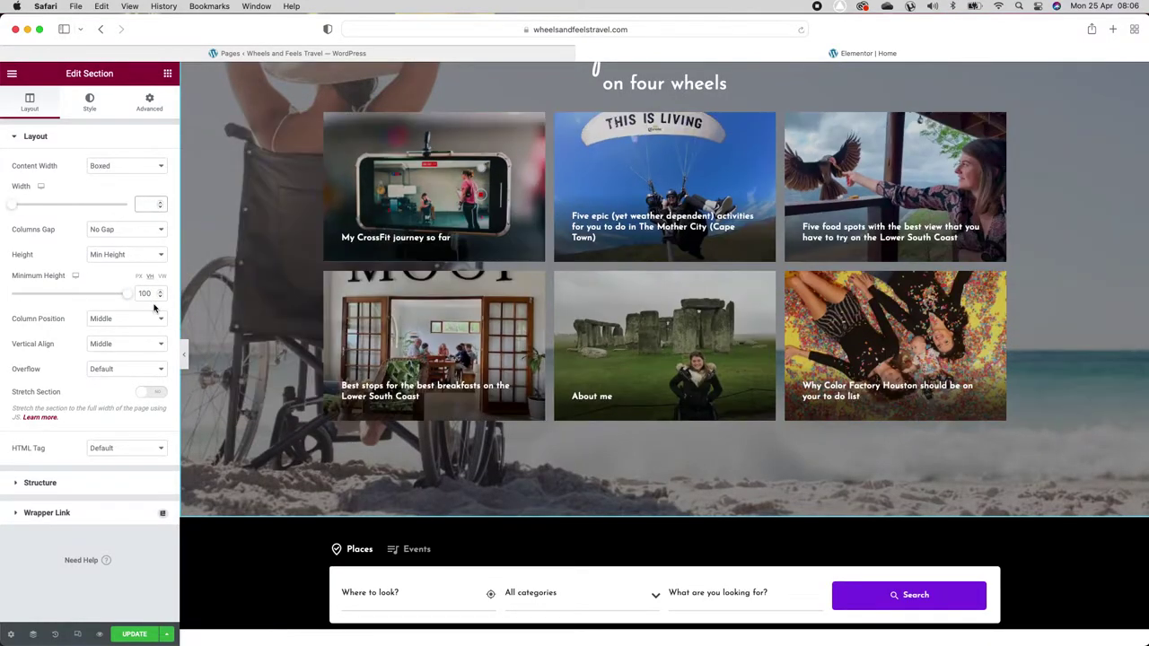
# Step: Replace the hero section's background image with the orange city skyline picture from the media library
pyautogui.scroll(3, 304, 303)
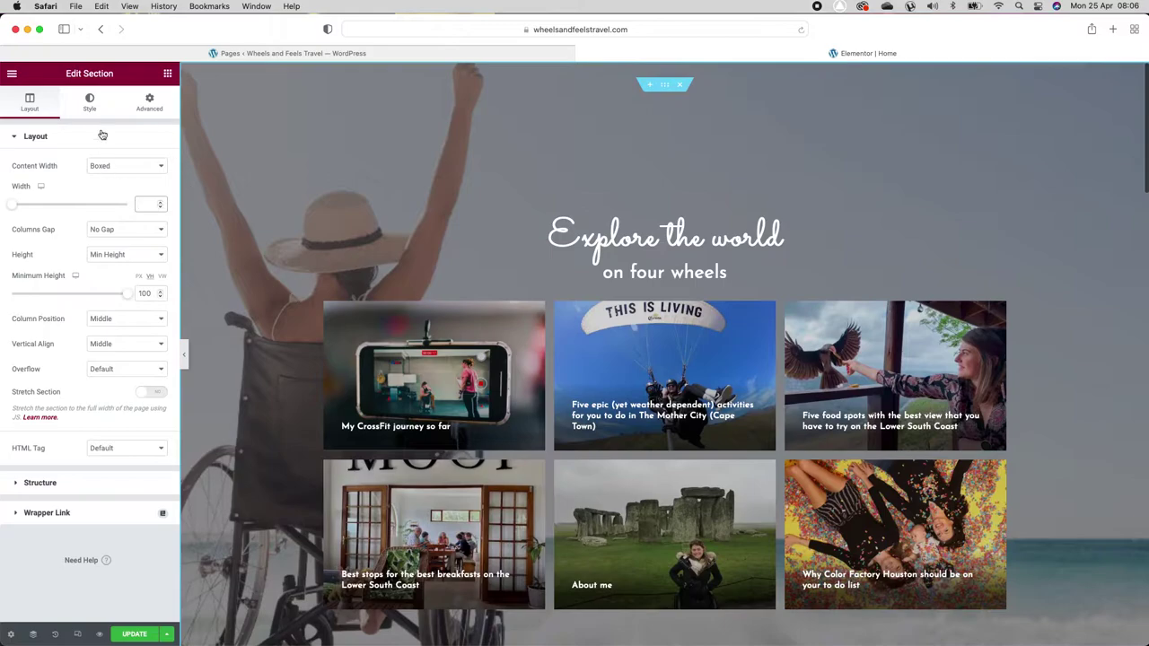
pyautogui.click(90, 102)
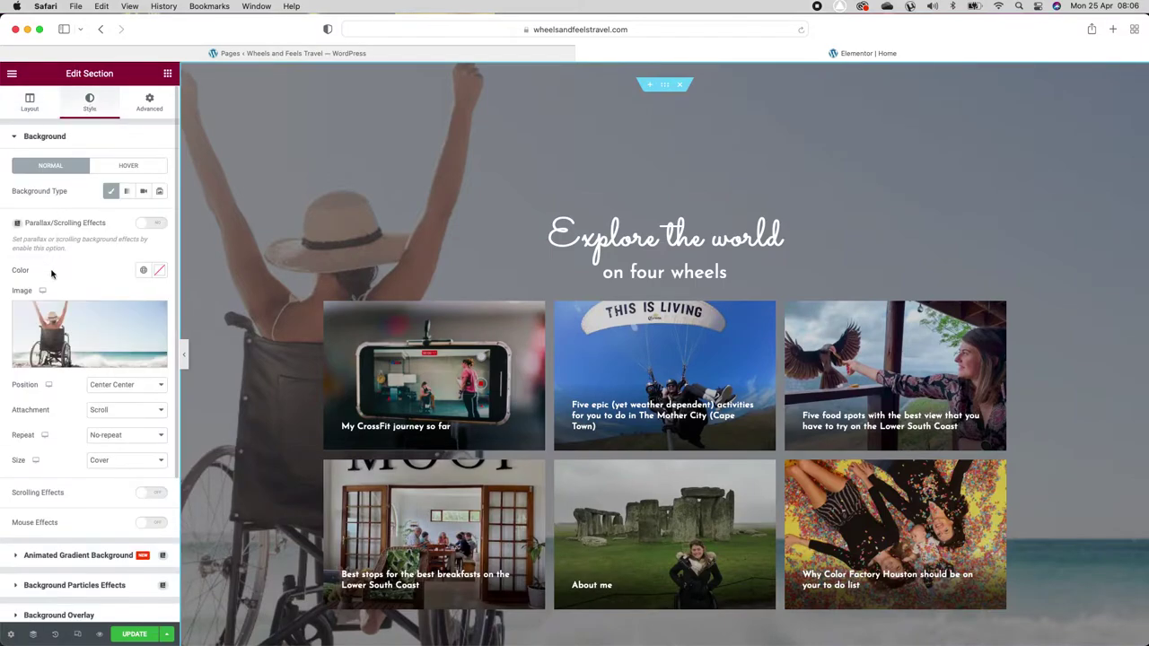
pyautogui.click(60, 321)
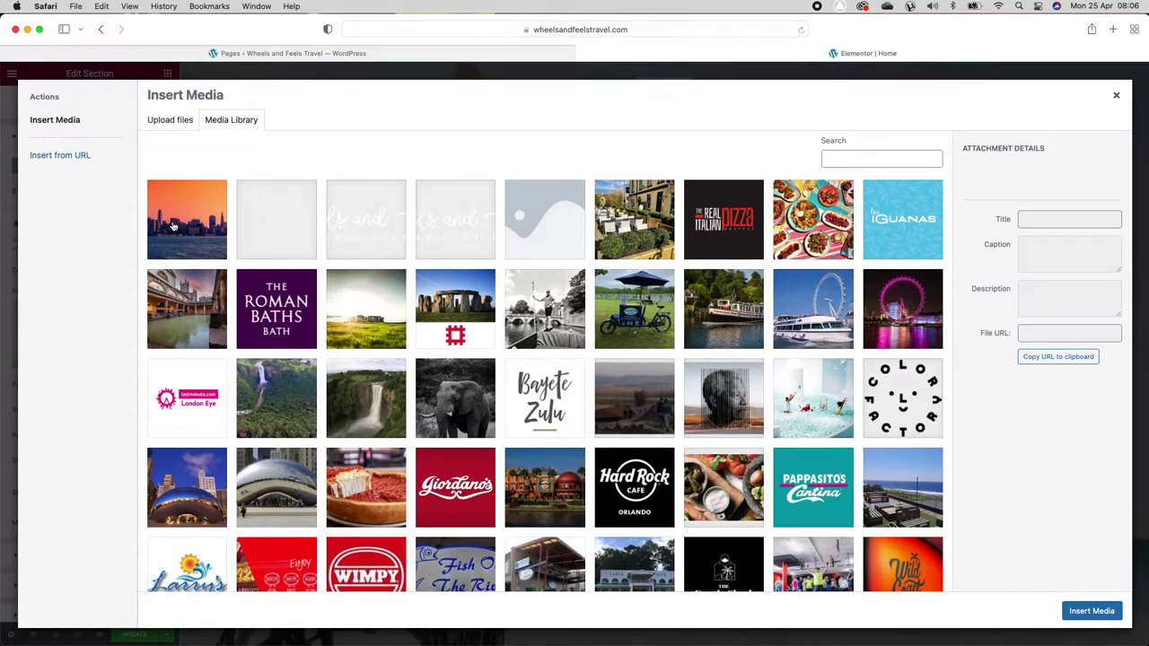
pyautogui.click(174, 227)
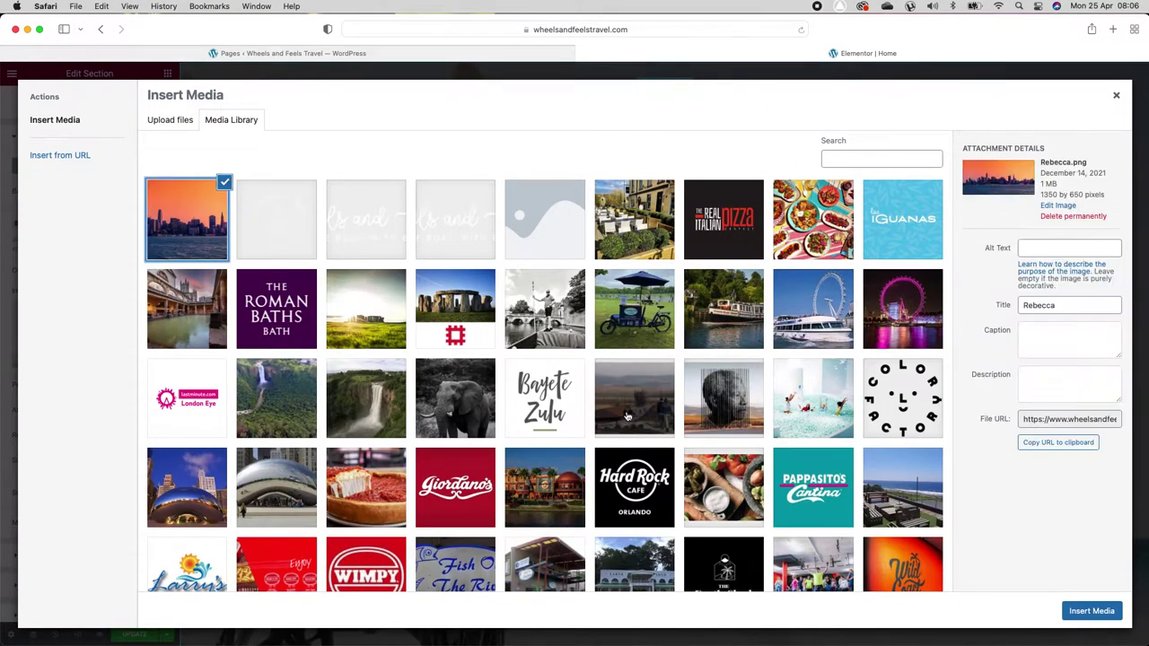
pyautogui.click(1092, 610)
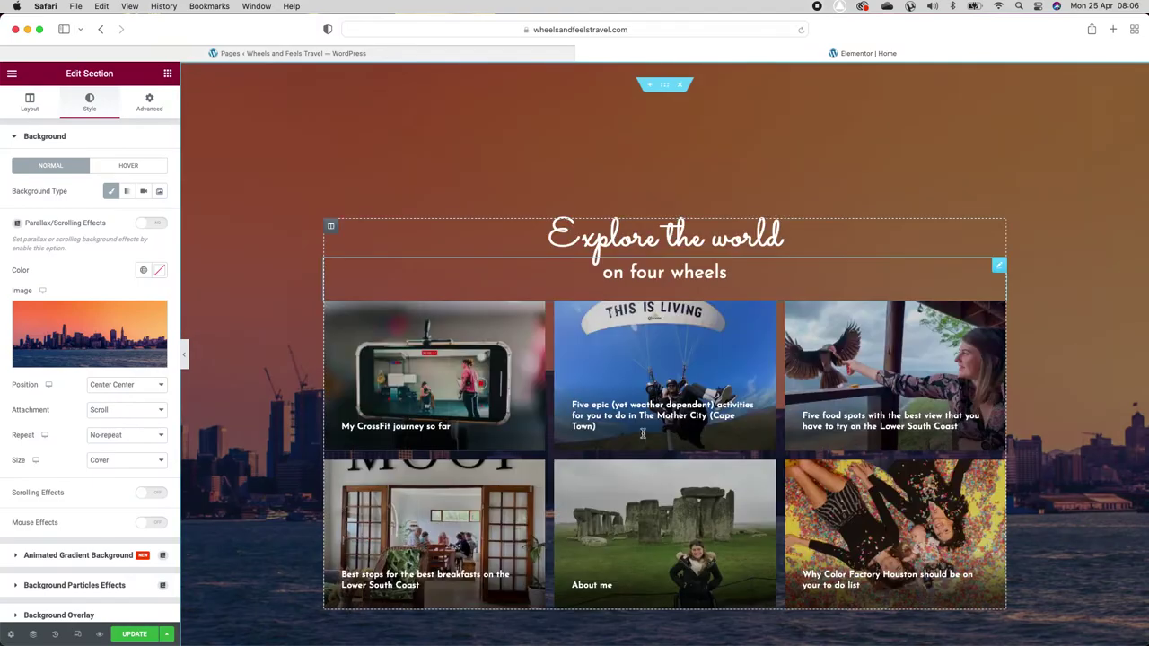
pyautogui.scroll(-5, 604, 417)
pyautogui.scroll(5, 604, 418)
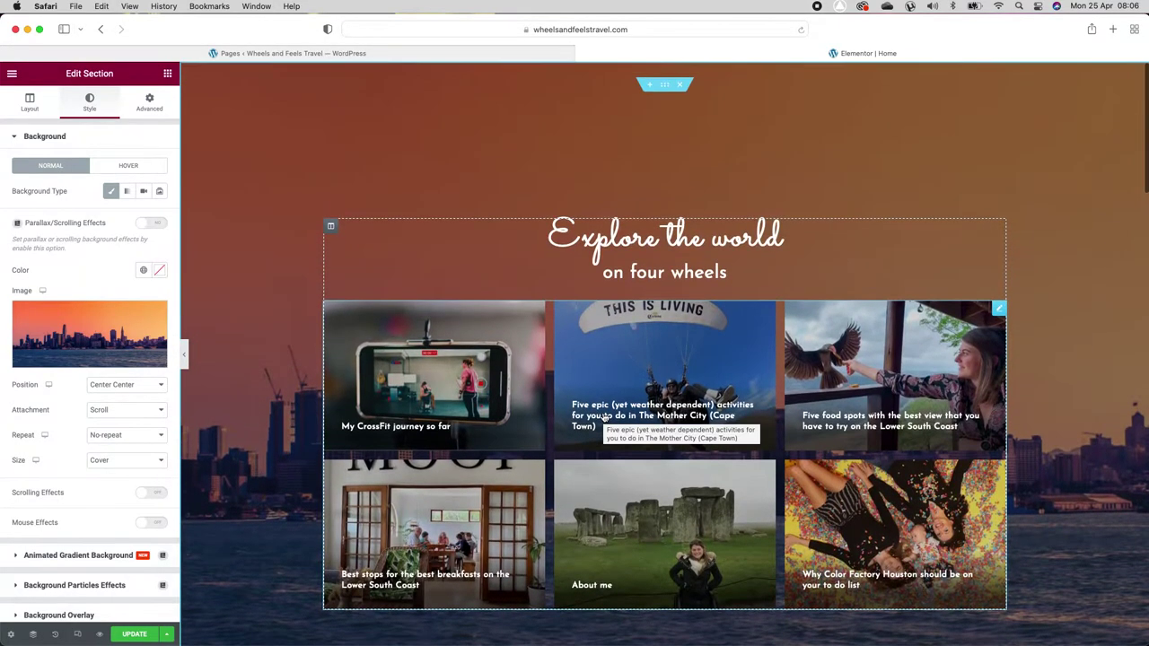
# Step: Try Center Left as the hero background's position with a Fixed attachment, and check the effect across the page
pyautogui.click(133, 383)
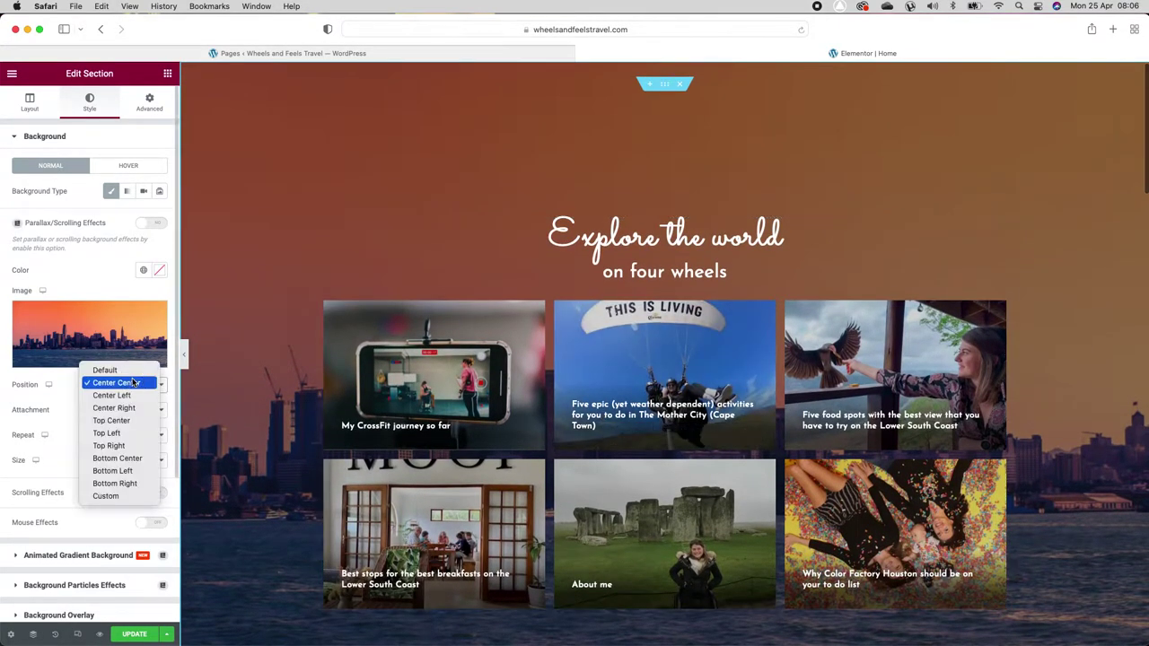
pyautogui.click(123, 396)
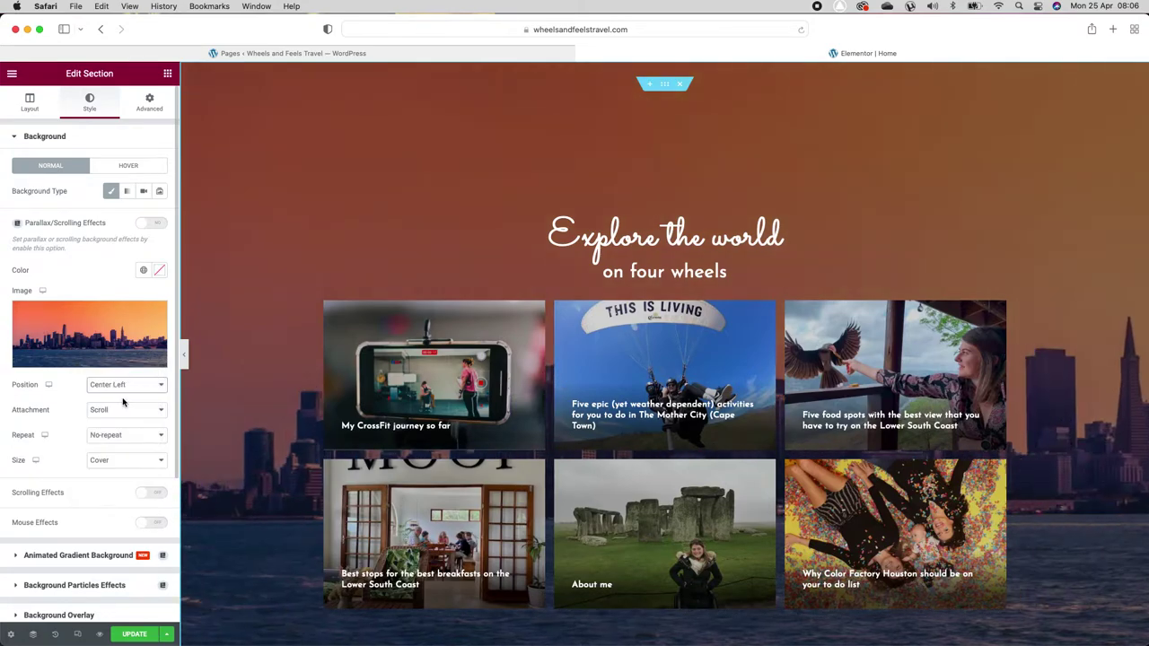
pyautogui.click(122, 406)
pyautogui.click(112, 421)
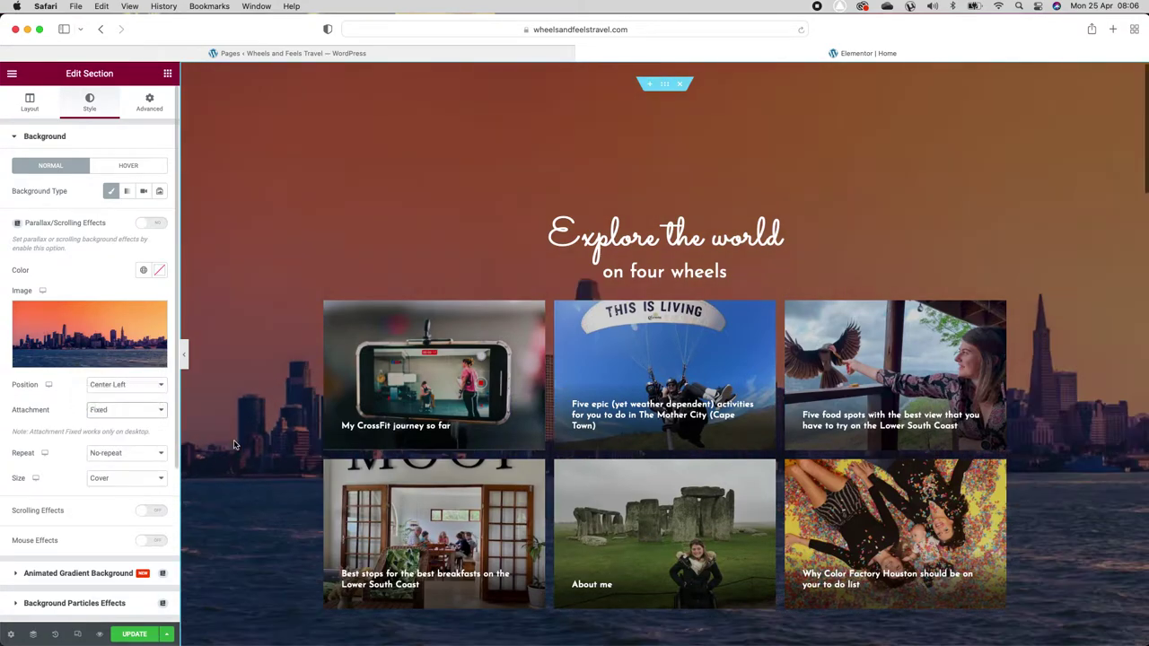
pyautogui.scroll(-5, 234, 444)
pyautogui.scroll(5, 234, 444)
pyautogui.scroll(-10, 234, 444)
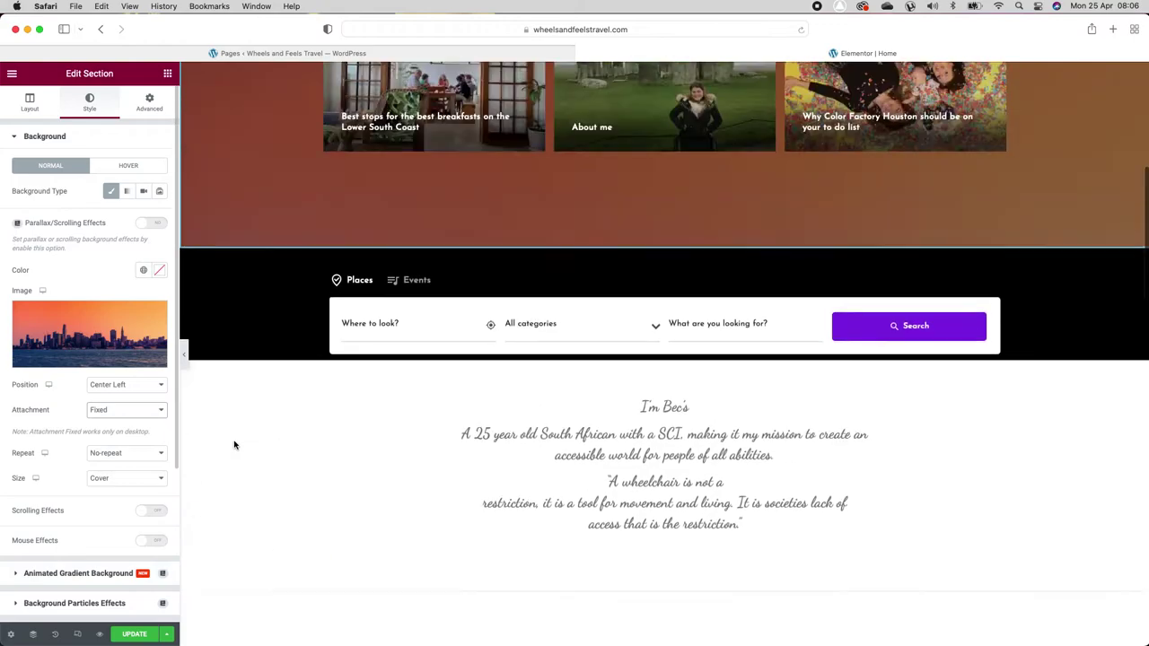
pyautogui.scroll(10, 233, 444)
# Step: Try Bottom Right as the hero background's position and check it against the section below
pyautogui.click(126, 384)
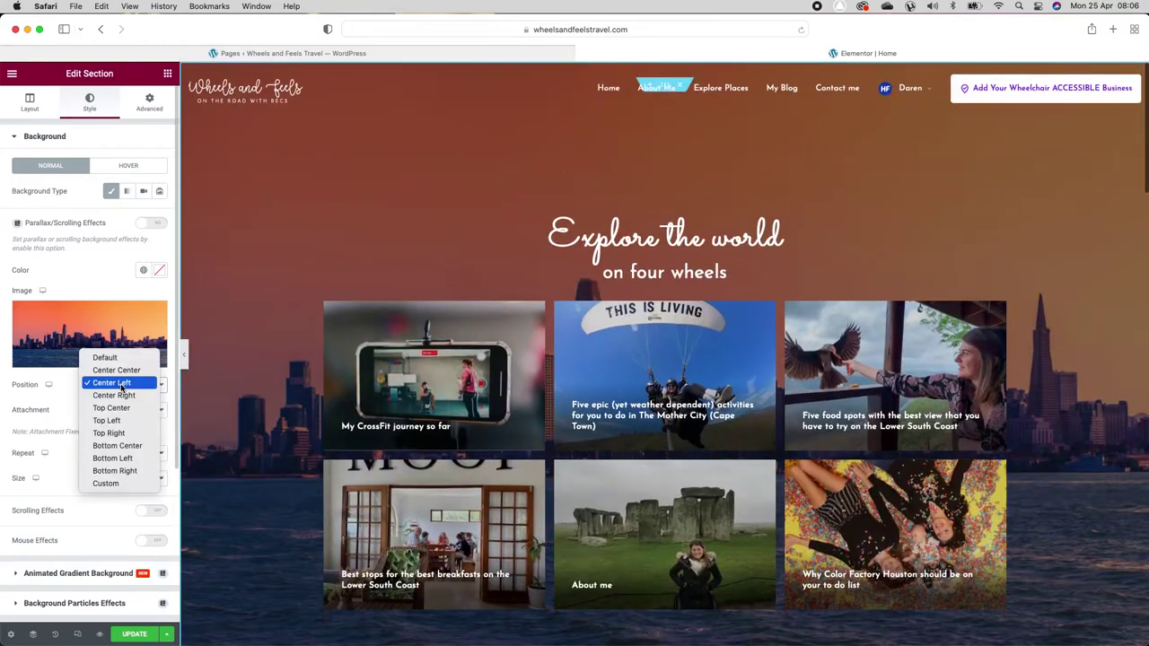
pyautogui.click(114, 470)
pyautogui.scroll(-3, 332, 453)
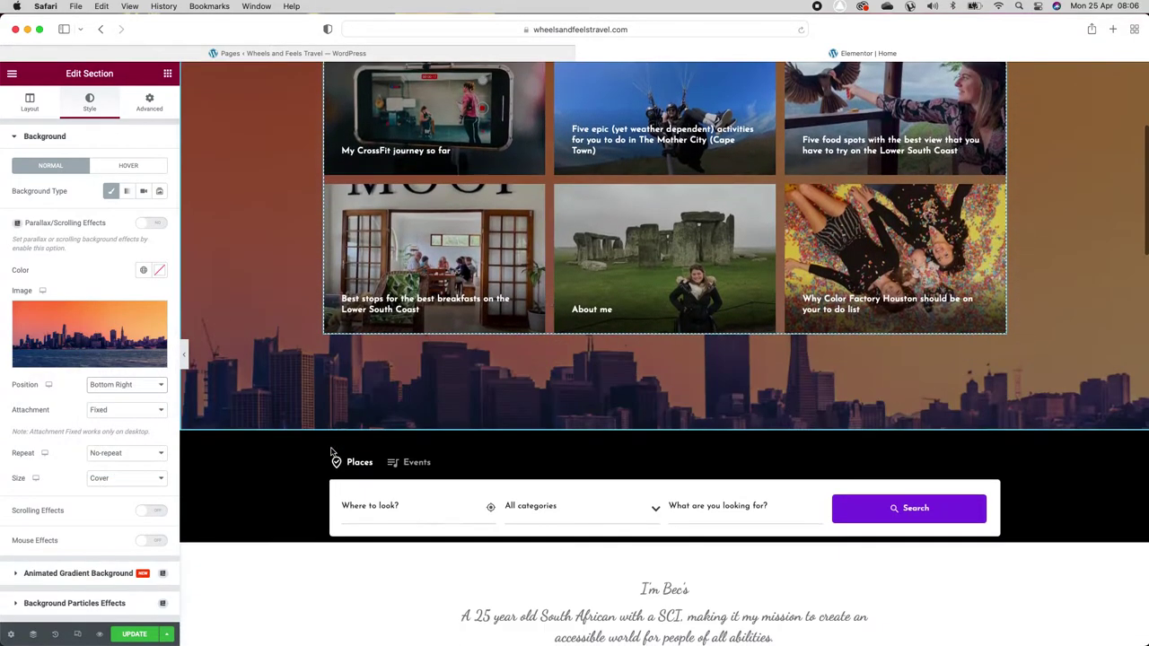
pyautogui.scroll(3, 332, 453)
# Step: Try a custom background position of X -83 and Y 389, and set the position back to Center Center
pyautogui.click(126, 384)
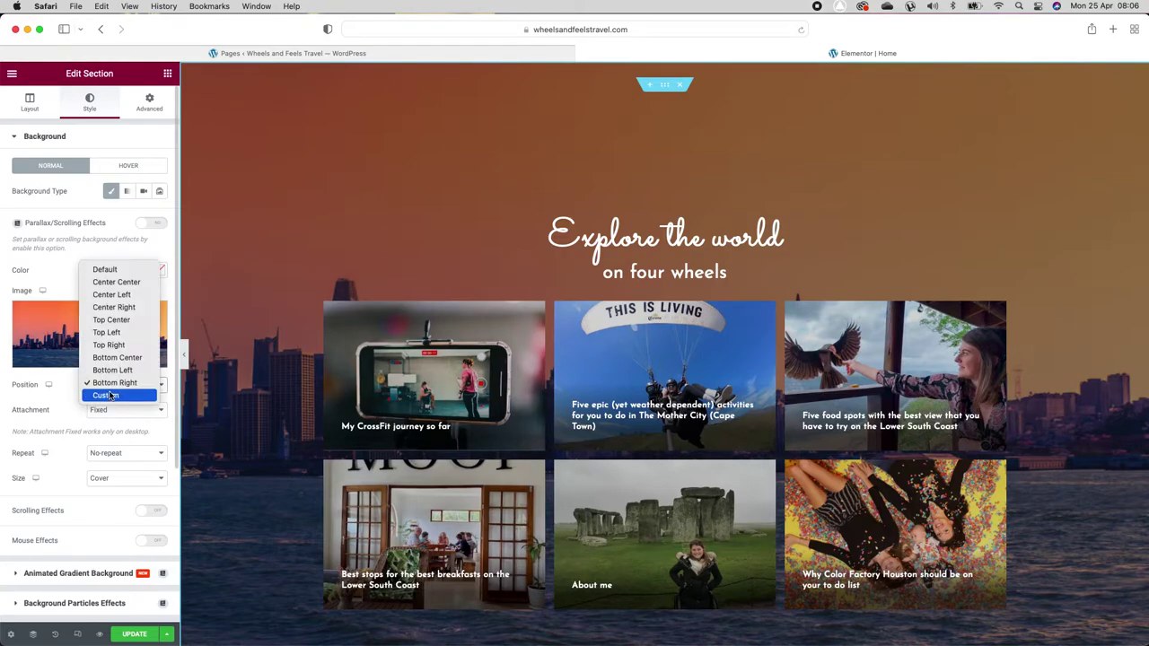
pyautogui.click(109, 396)
pyautogui.moveTo(70, 423); pyautogui.dragTo(31, 427)
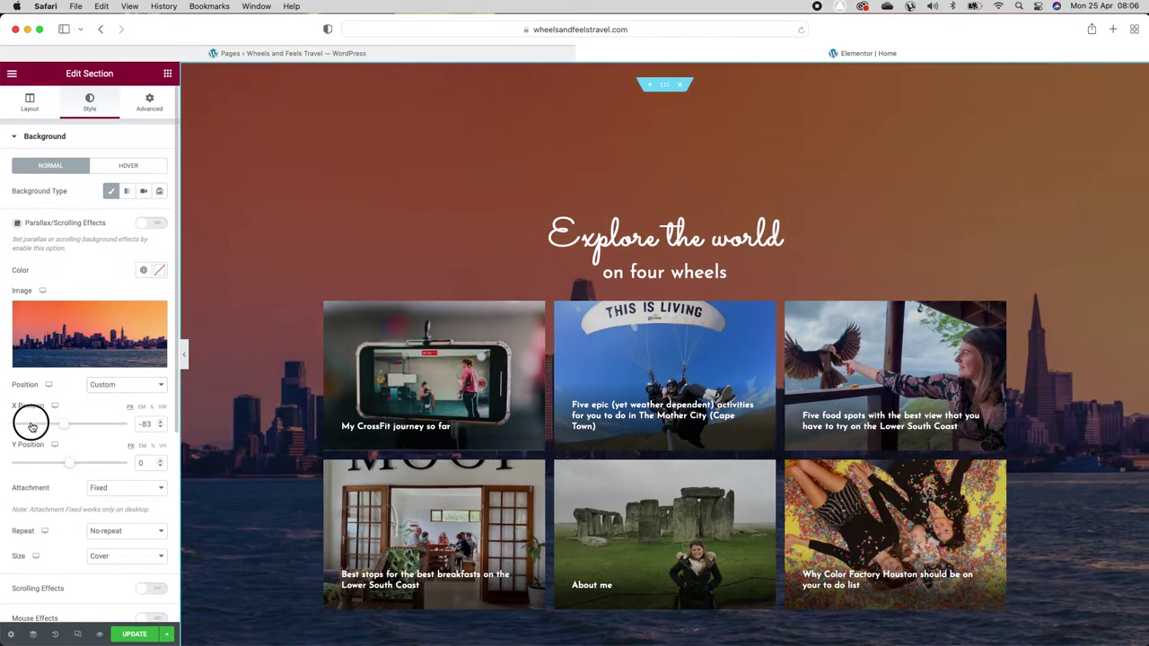
pyautogui.moveTo(70, 463); pyautogui.dragTo(101, 468)
pyautogui.click(120, 385)
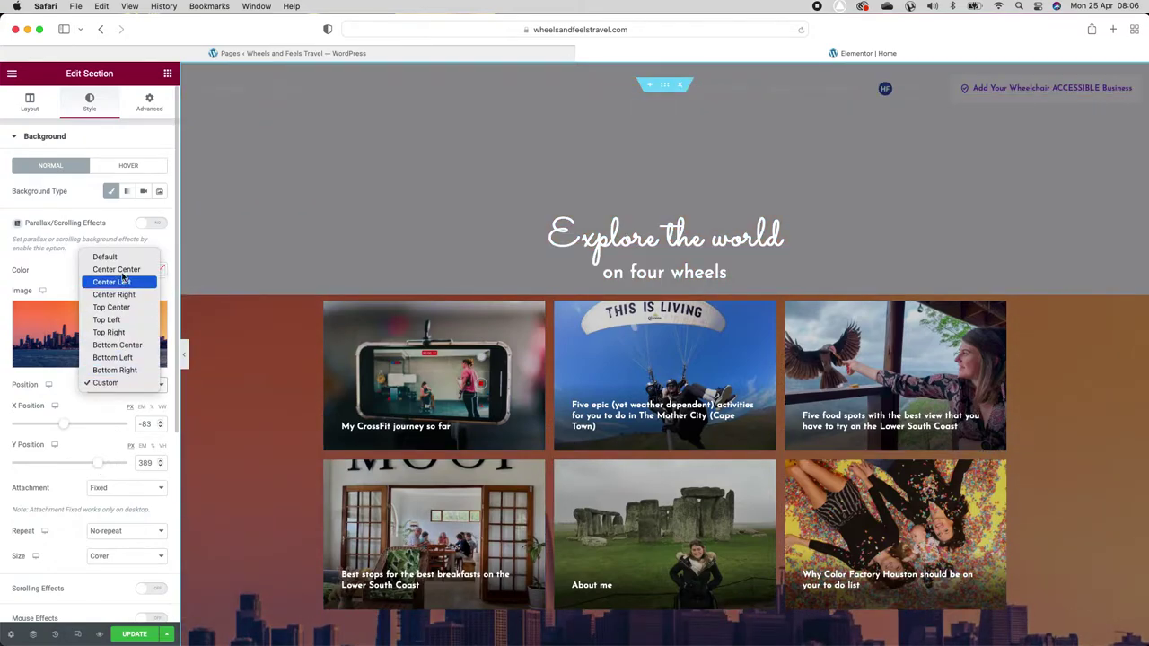
pyautogui.click(123, 269)
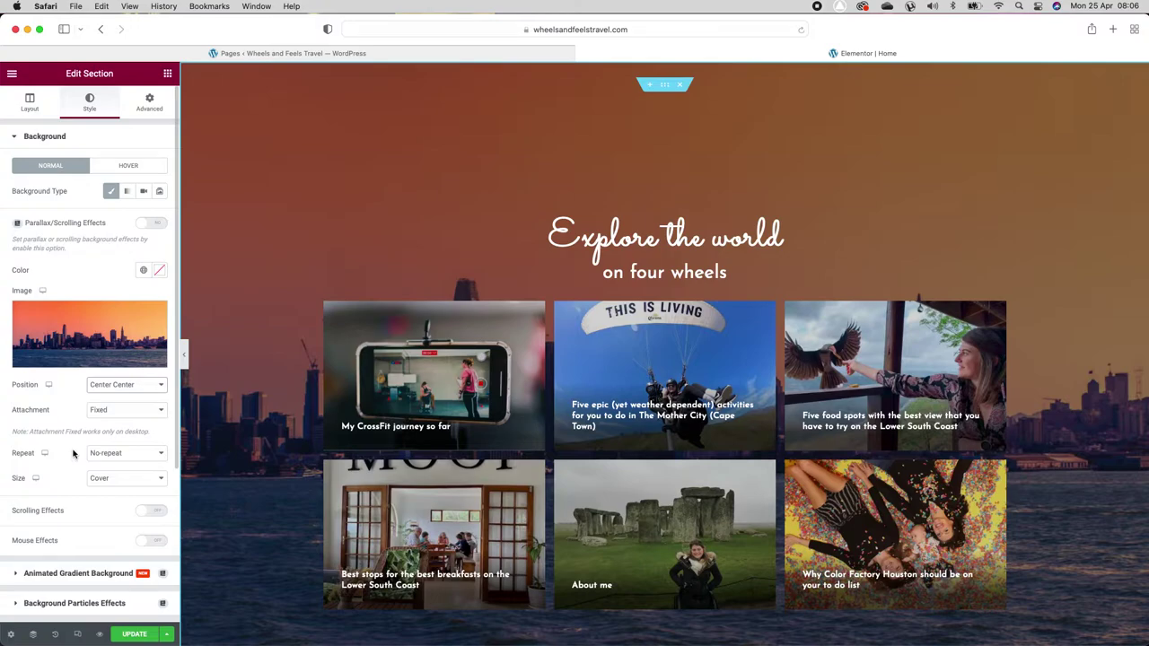
# Step: Review the attachment options and examine how the Fixed background behaves as the page moves
pyautogui.click(102, 411)
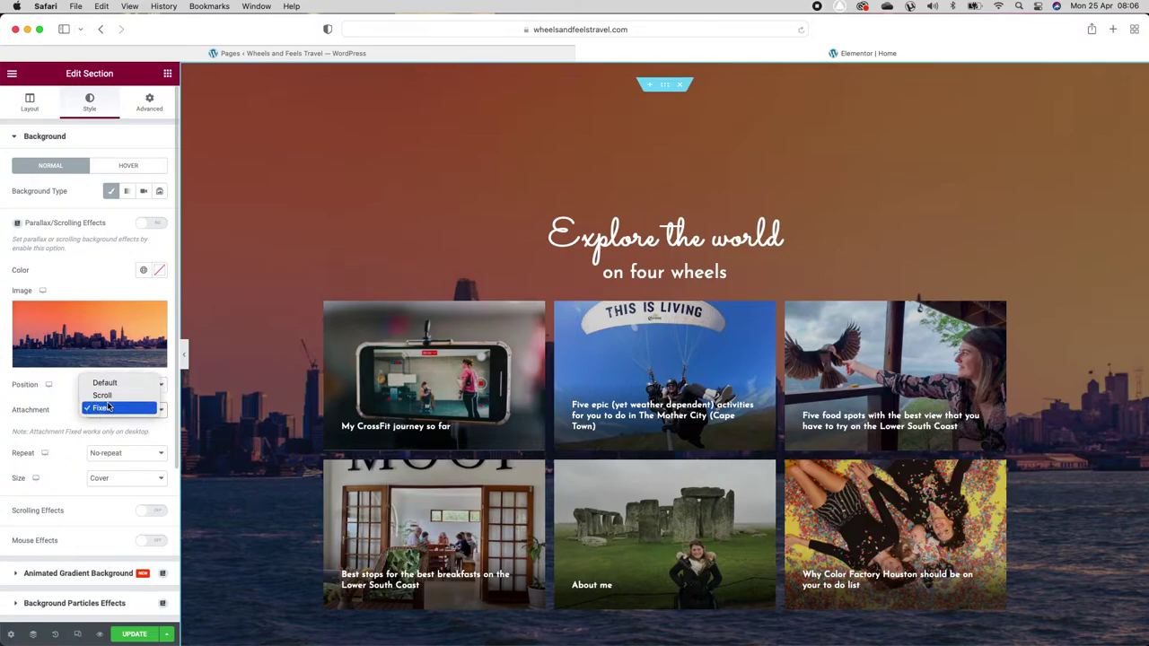
pyautogui.click(77, 415)
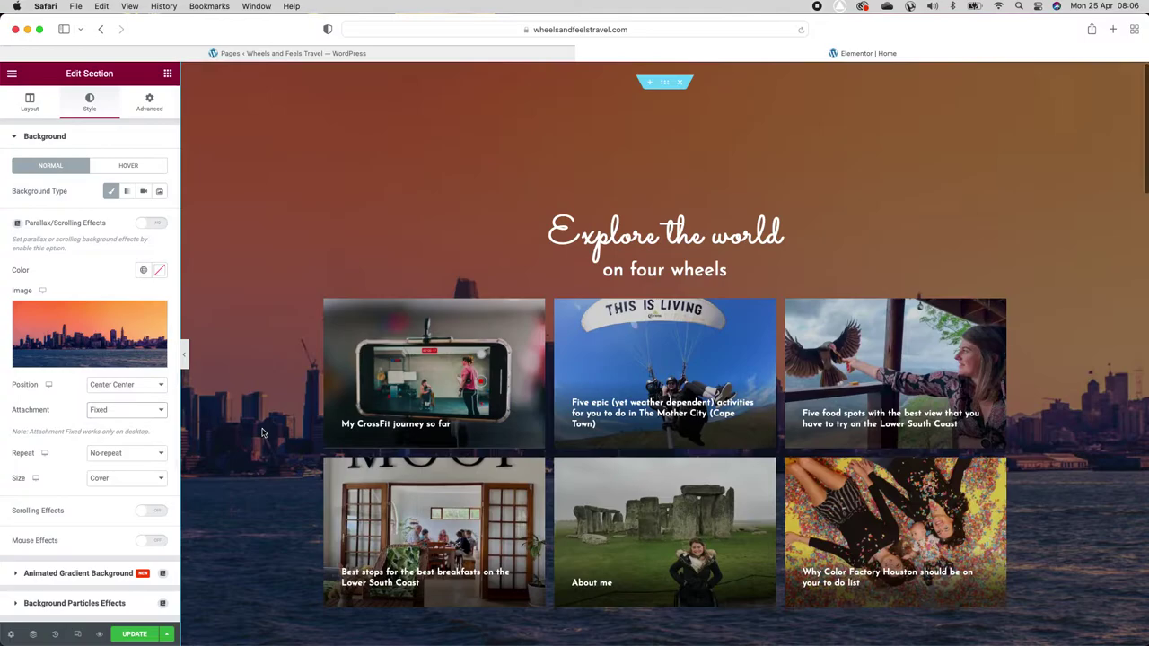
pyautogui.scroll(-5, 262, 432)
pyautogui.scroll(3, 262, 433)
pyautogui.scroll(-9, 262, 432)
pyautogui.scroll(11, 262, 432)
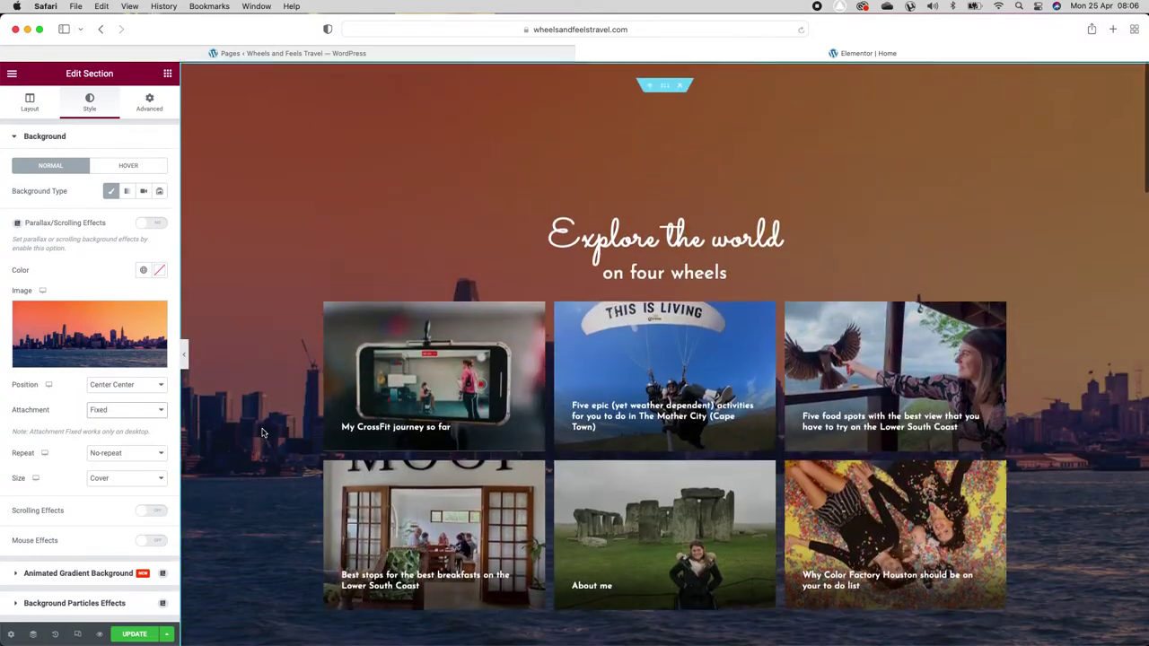
# Step: Set the hero background's attachment back to Scroll and compare how the image moves with the page
pyautogui.click(117, 409)
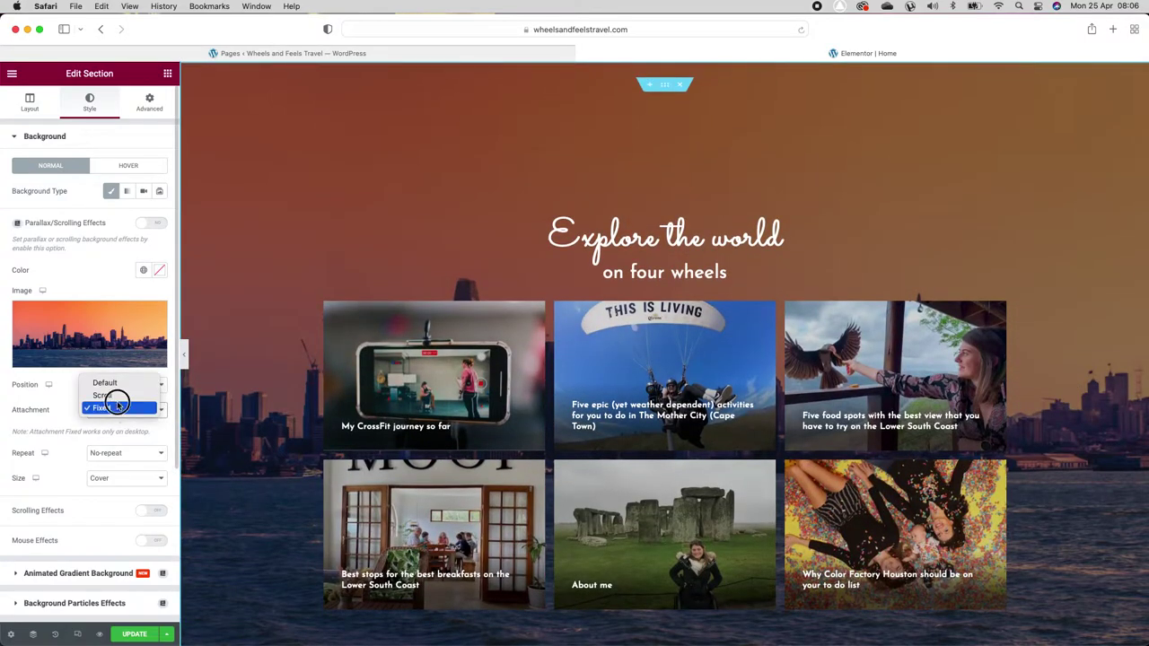
pyautogui.click(117, 408)
pyautogui.click(116, 409)
pyautogui.click(103, 395)
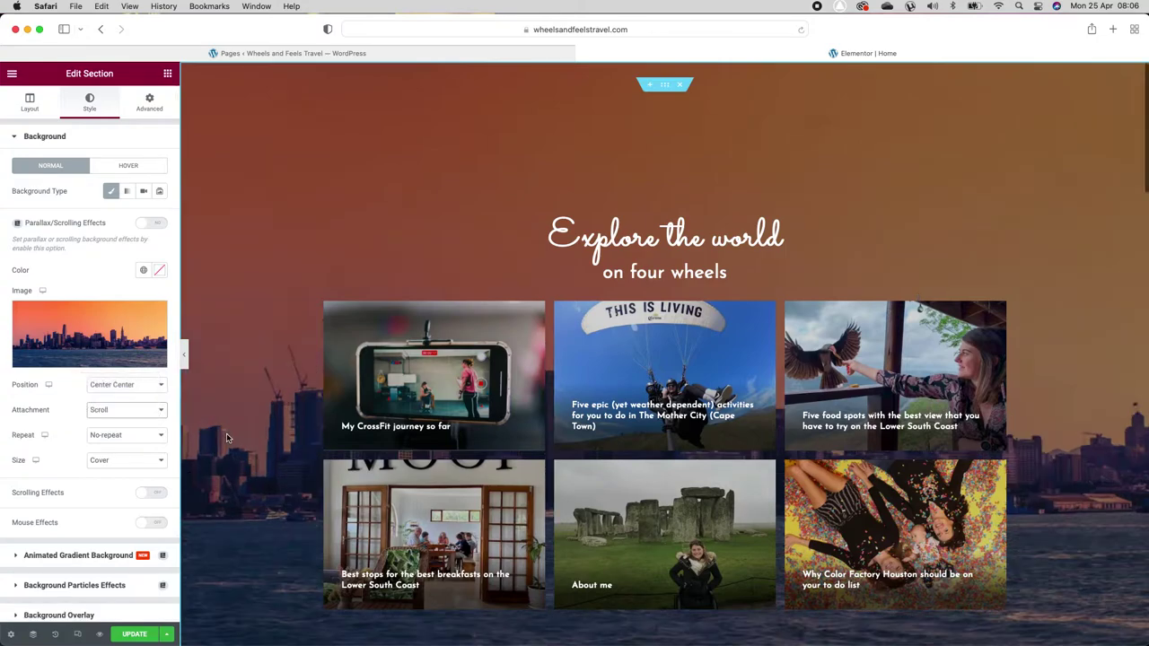
pyautogui.scroll(-5, 226, 437)
pyautogui.scroll(5, 226, 438)
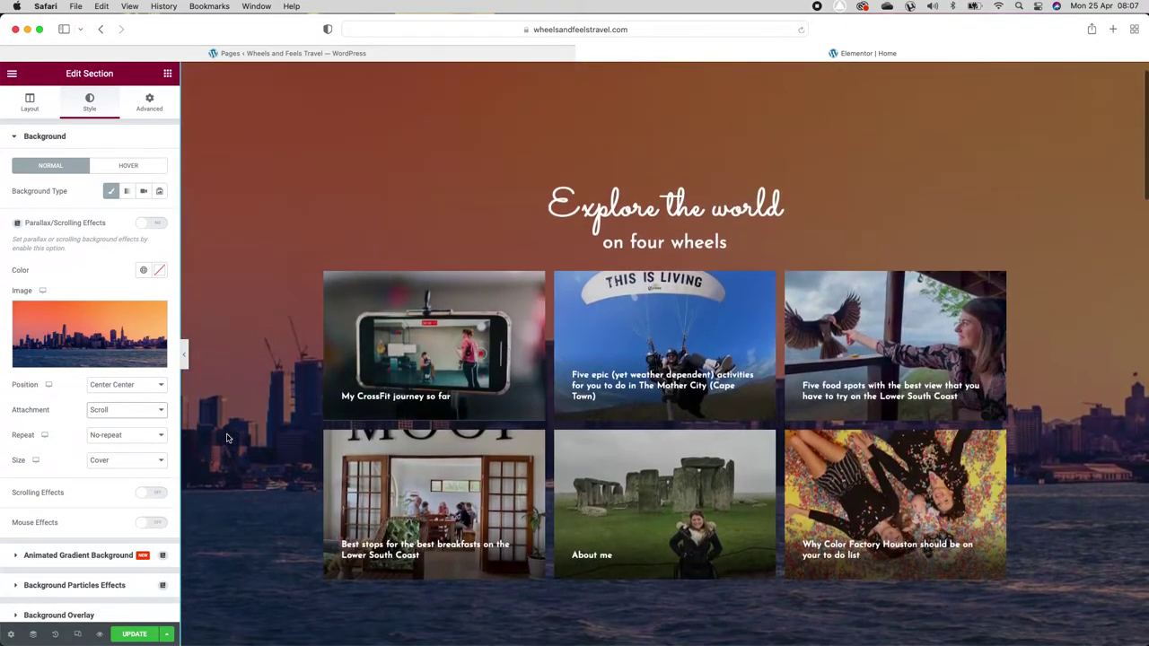
pyautogui.scroll(-3, 226, 438)
pyautogui.scroll(4, 226, 438)
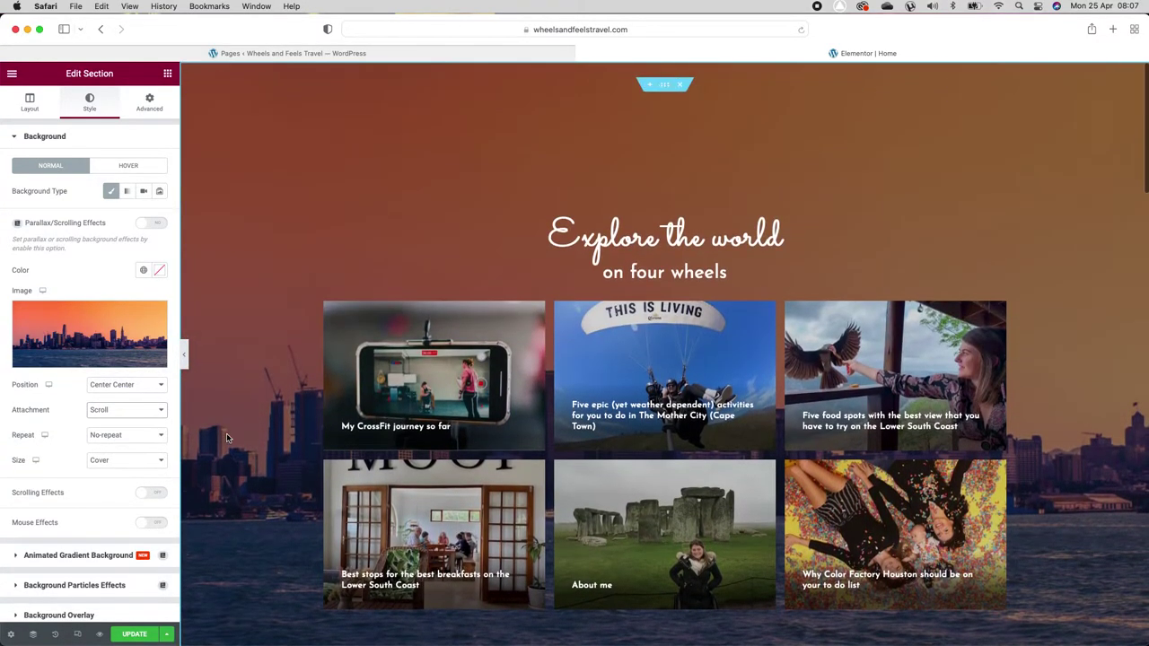
pyautogui.click(119, 413)
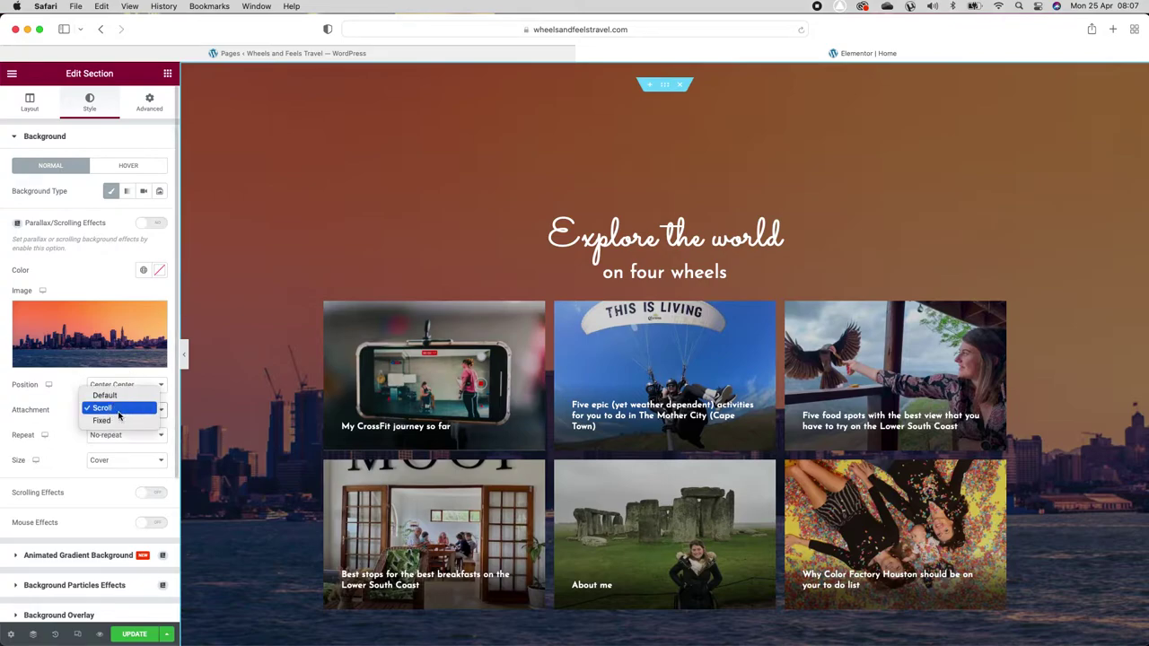
pyautogui.click(68, 404)
# Step: Try Repeat for the hero background image and set it back to No-repeat
pyautogui.click(117, 435)
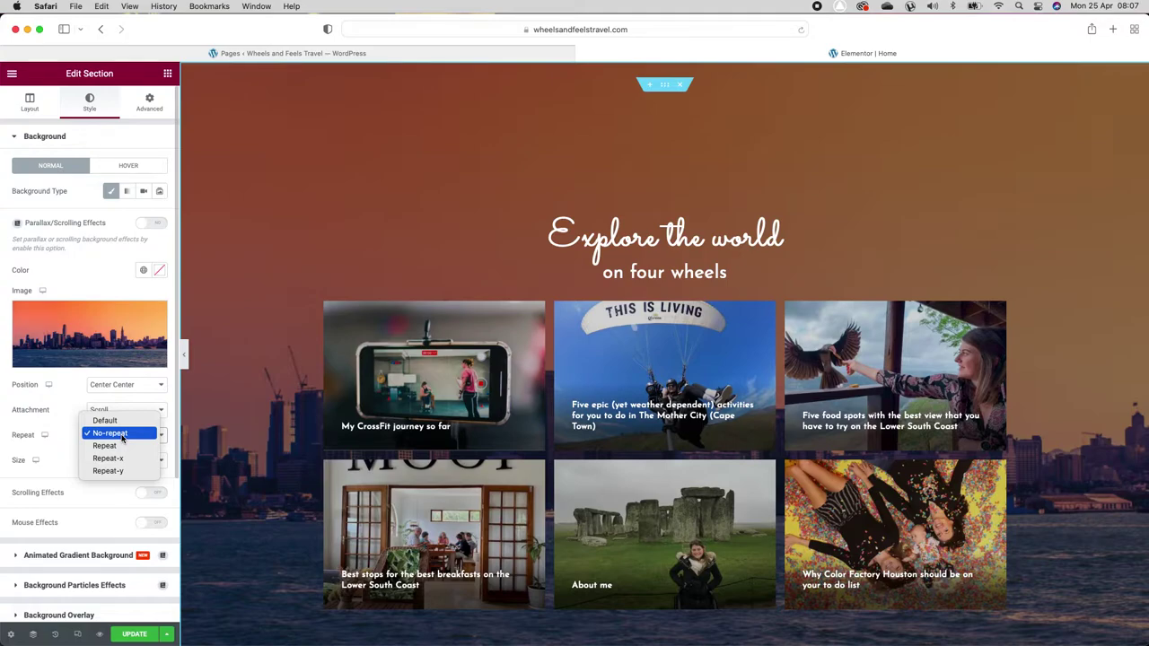
pyautogui.click(105, 445)
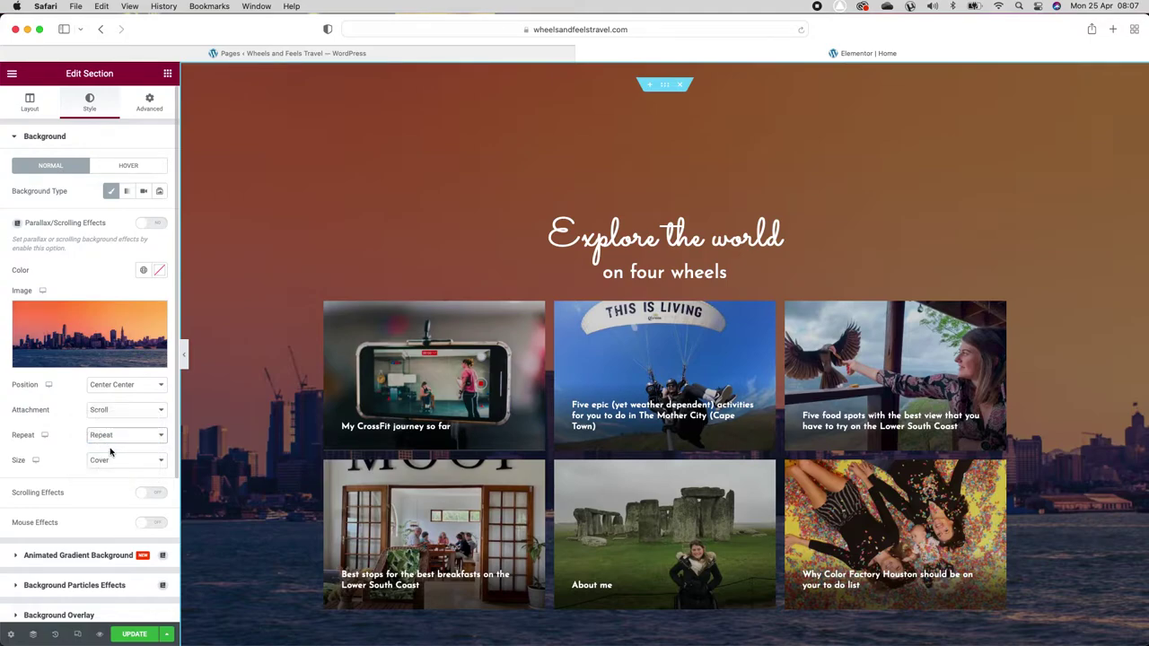
pyautogui.click(113, 438)
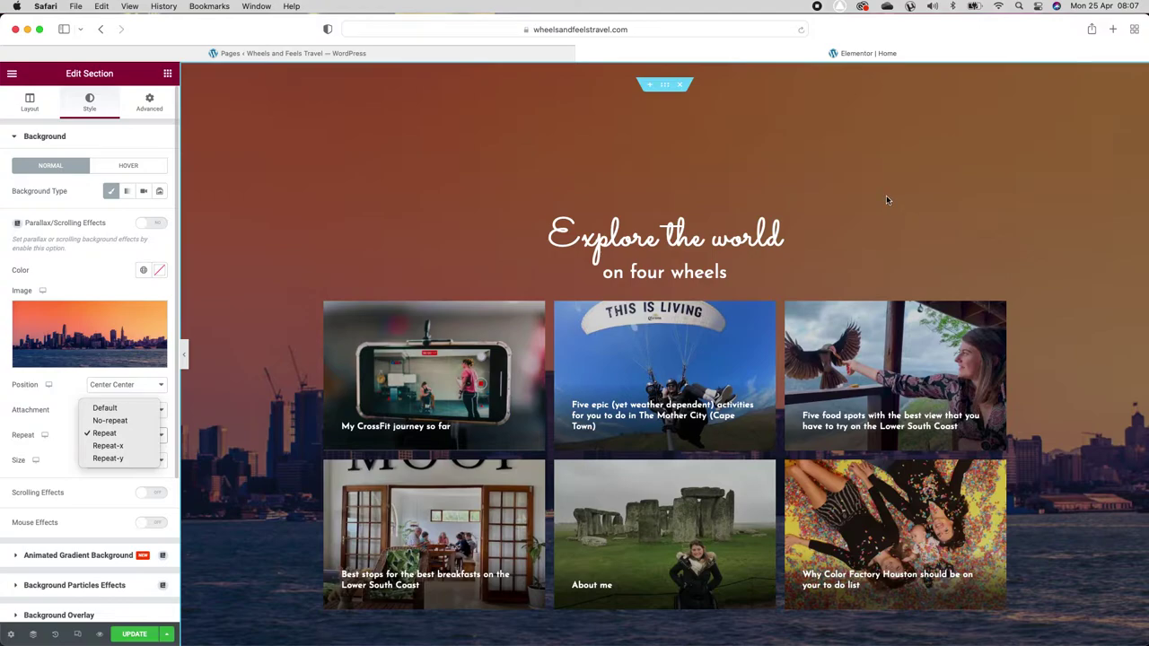
pyautogui.click(105, 429)
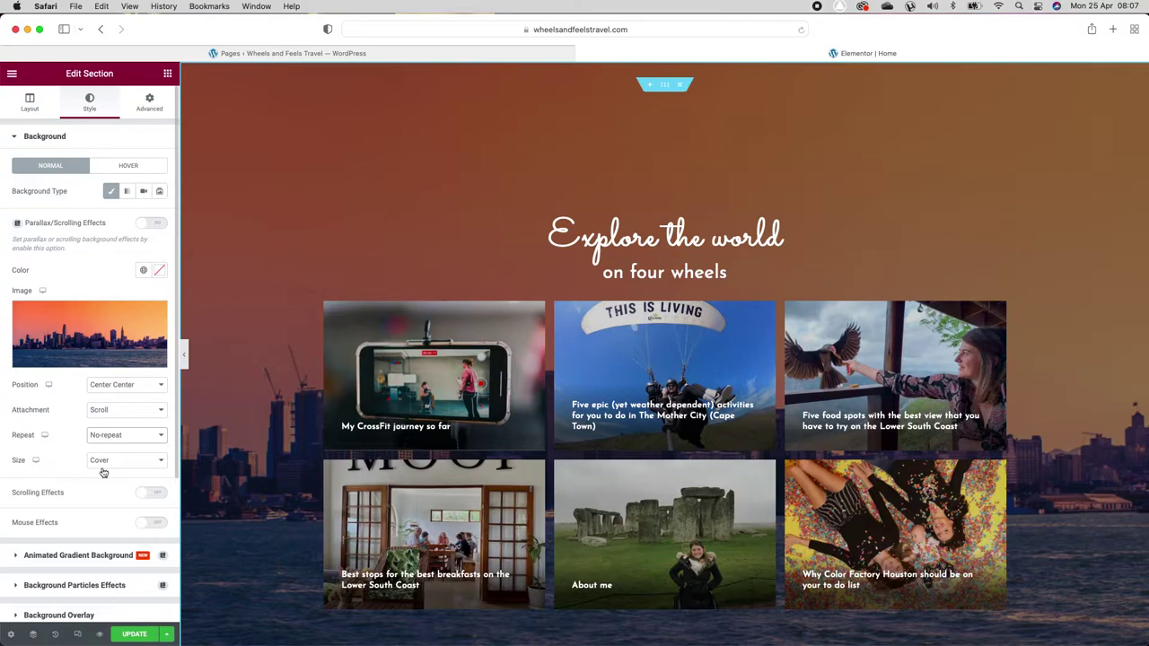
# Step: Try Contain as the background image's size, combined with the Repeat option
pyautogui.click(106, 461)
pyautogui.click(121, 474)
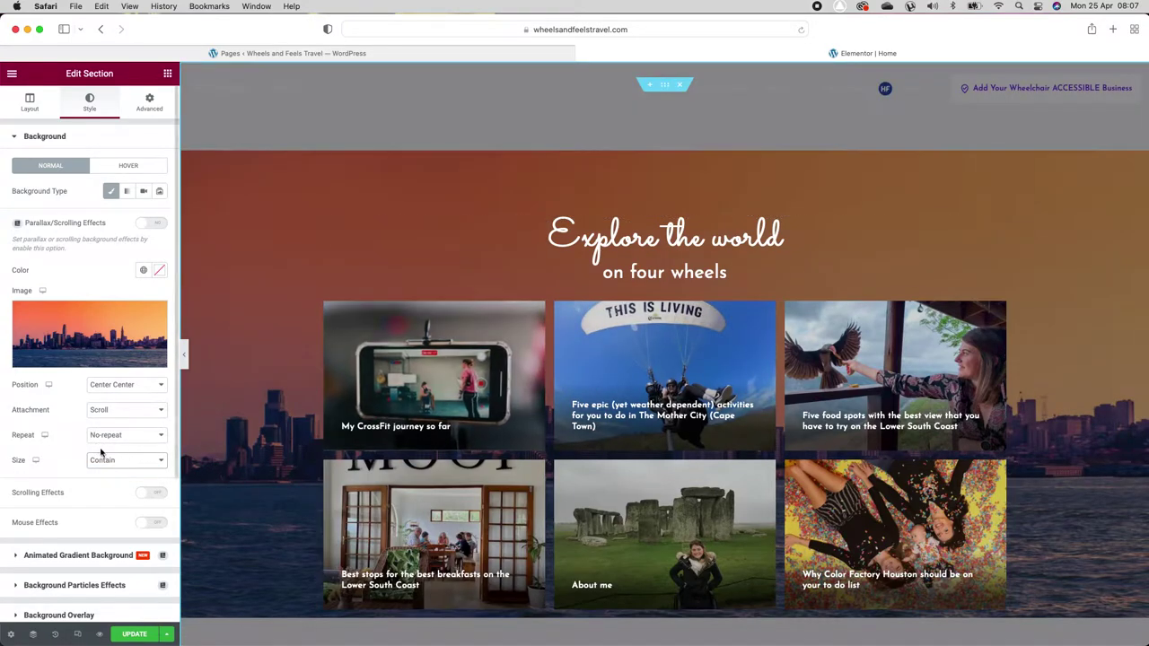
pyautogui.click(116, 437)
pyautogui.click(114, 446)
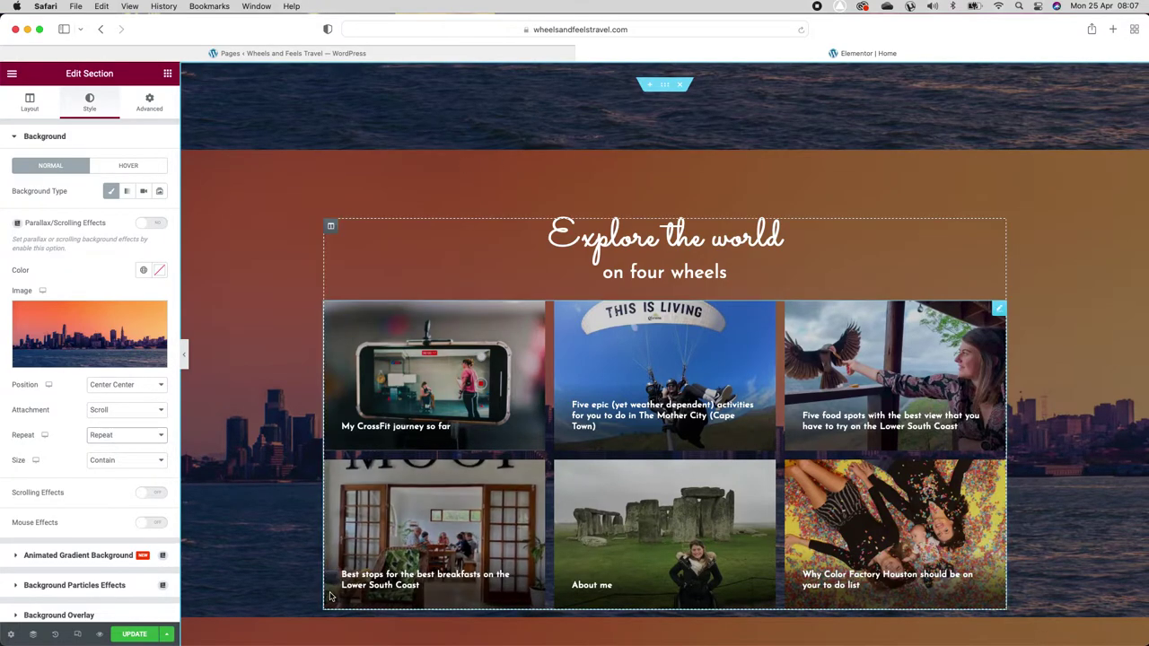
# Step: Try Auto as the background image's size and set it back to Cover
pyautogui.click(116, 461)
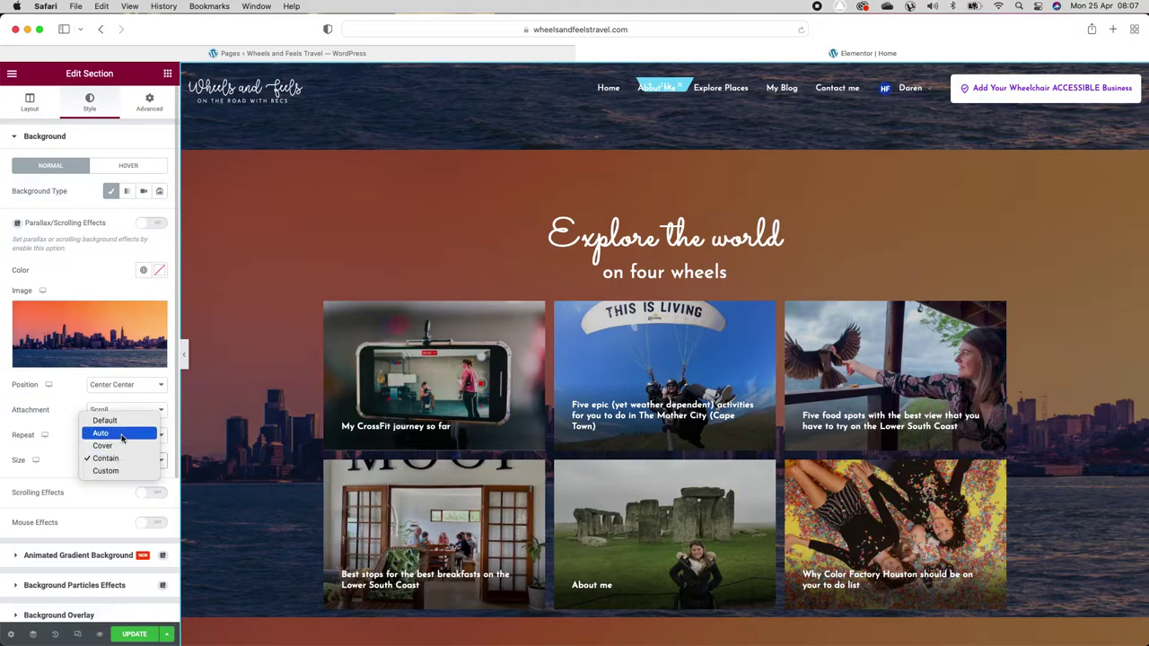
pyautogui.click(101, 432)
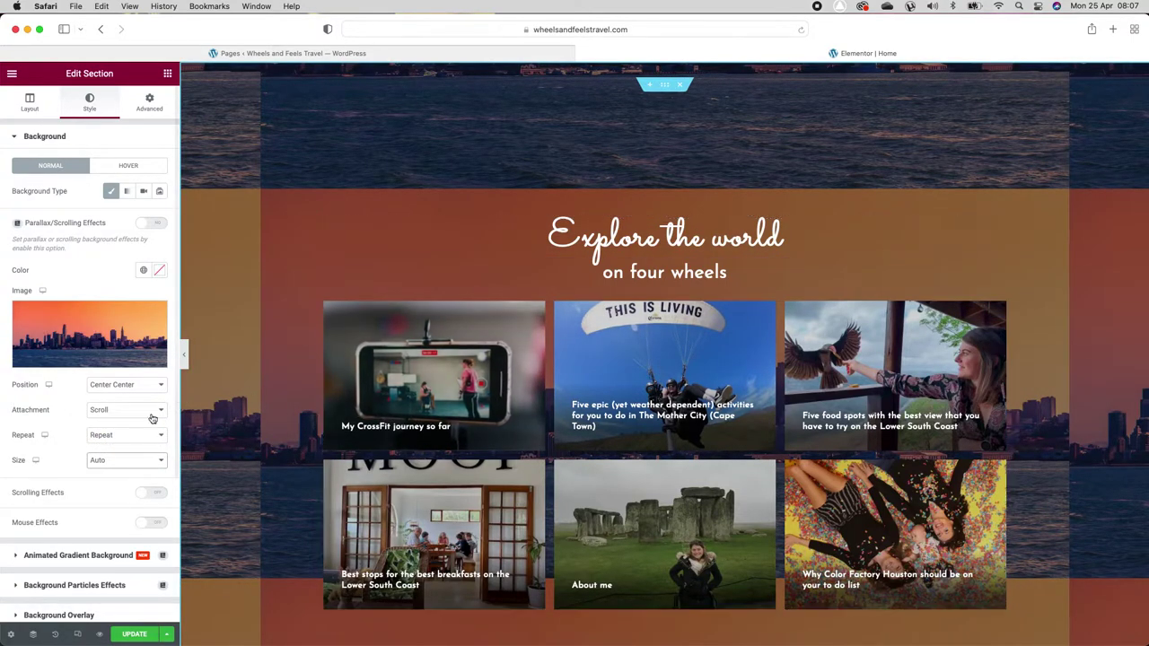
pyautogui.click(106, 460)
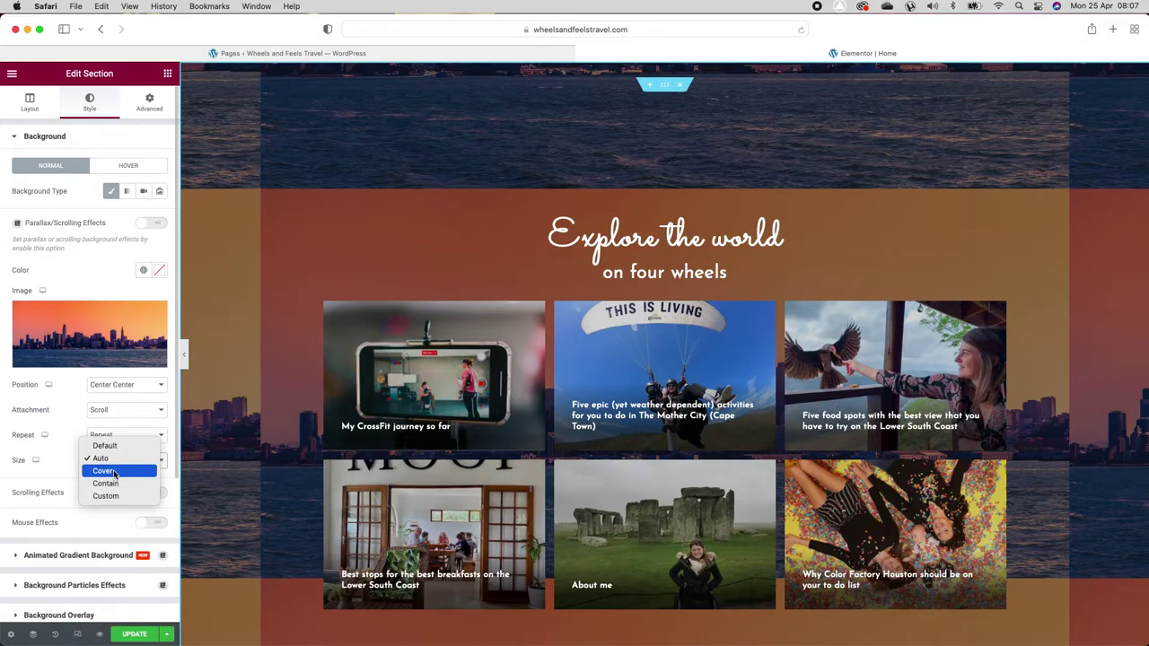
pyautogui.click(114, 471)
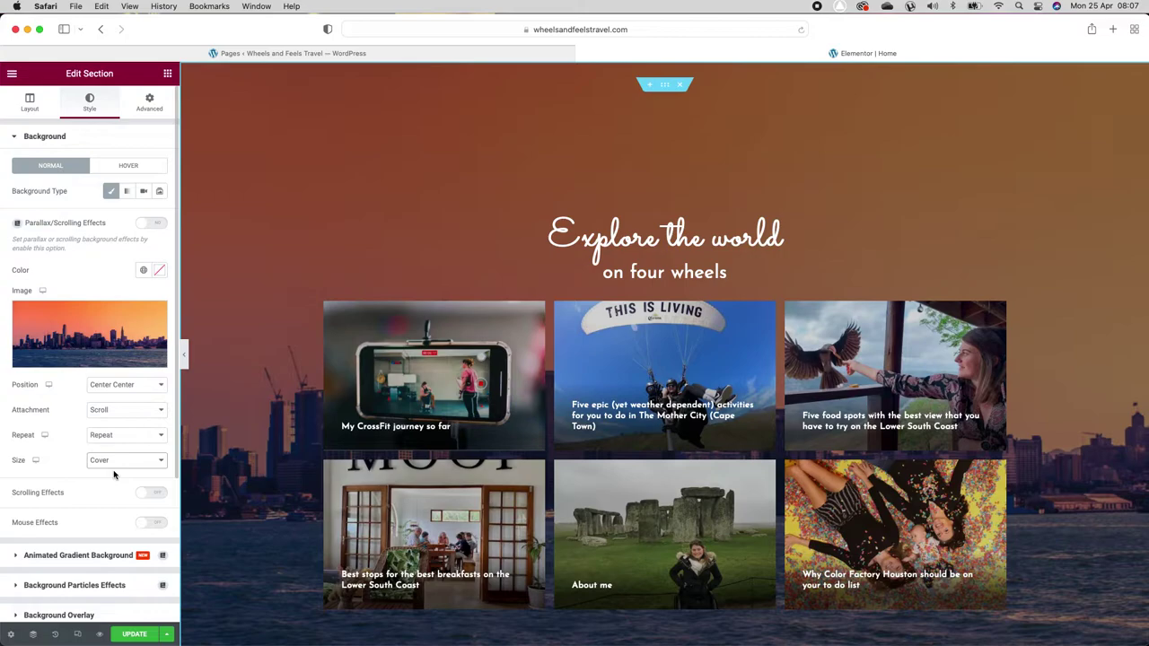
# Step: Set the hero background image's repeat option to No-repeat
pyautogui.click(107, 436)
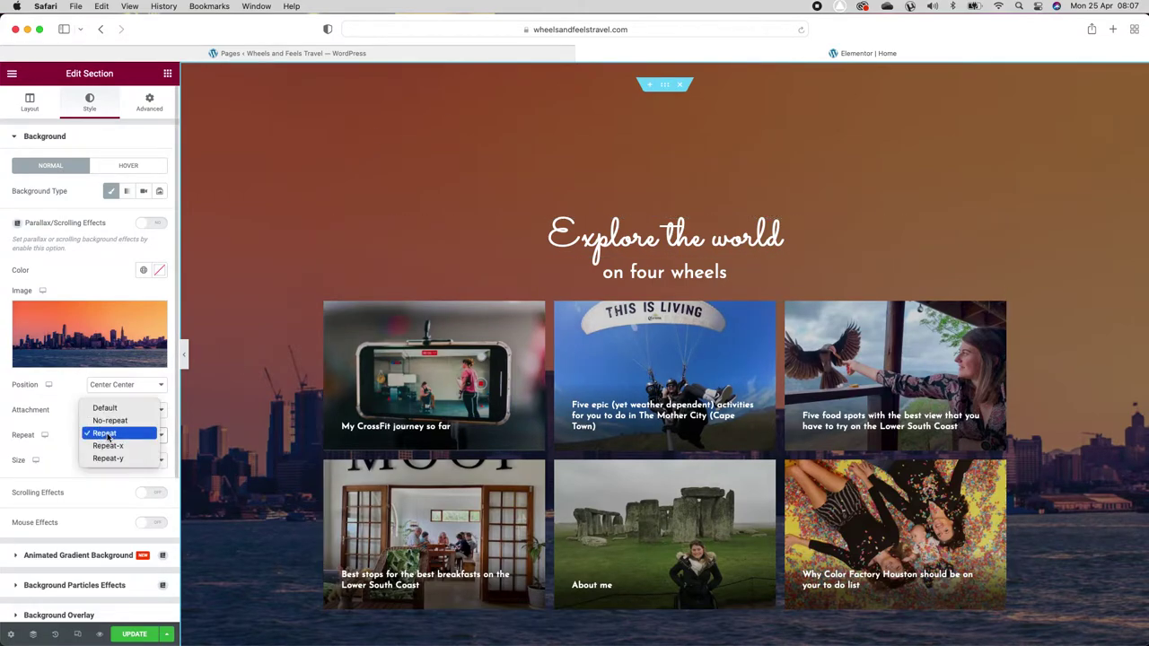
pyautogui.click(109, 420)
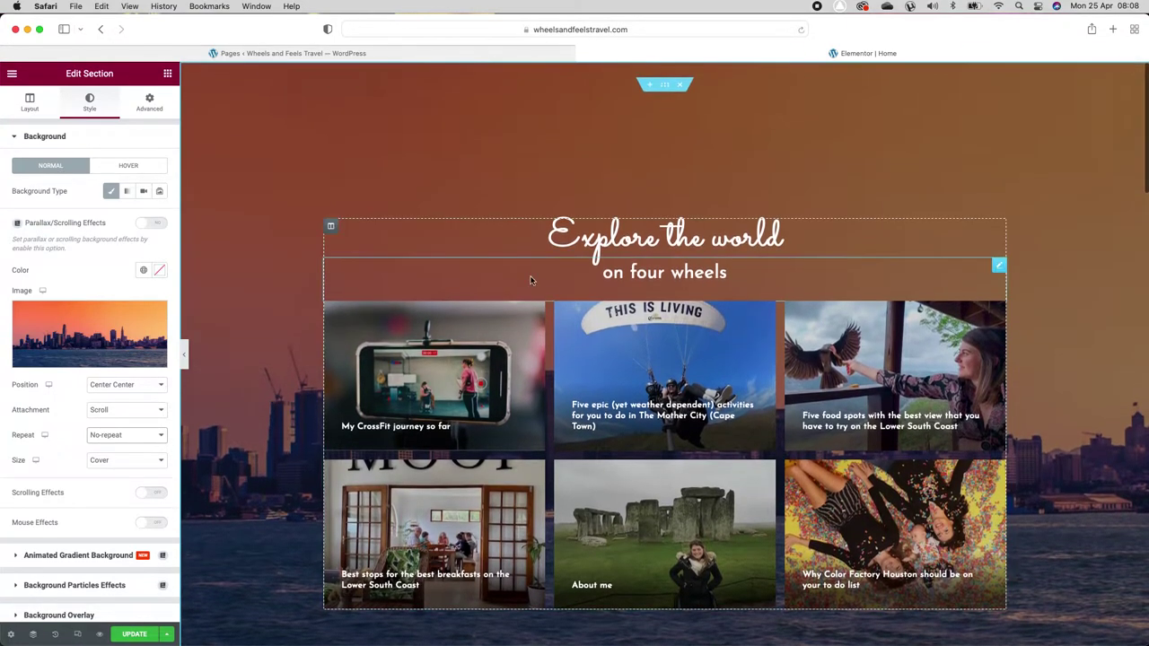
# Step: Try adding ". The" to the "Explore the world" heading directly on the page, and remove it again
pyautogui.click(648, 239)
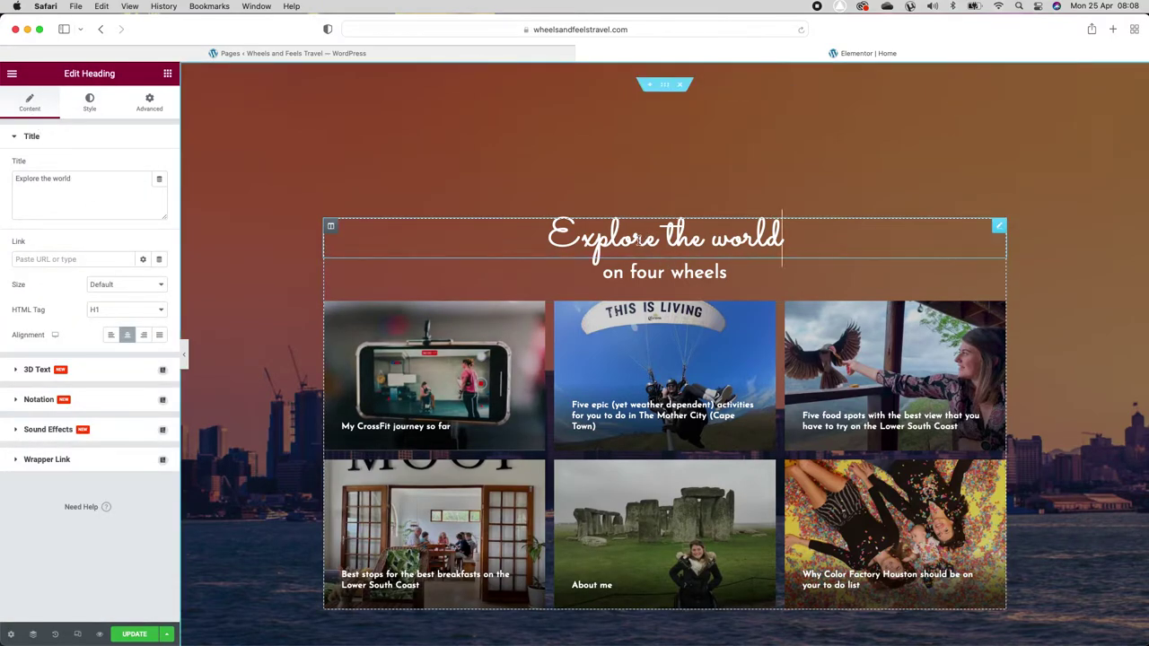
pyautogui.write('. The')
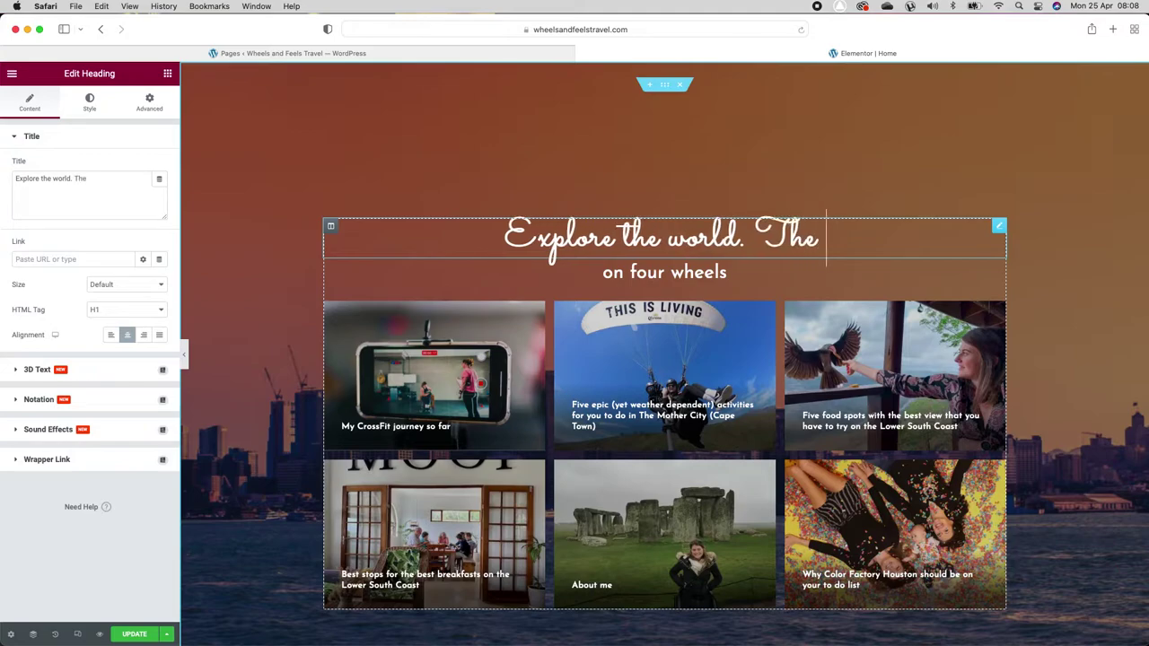
pyautogui.press('BackSpace')
pyautogui.press('BackSpace')
pyautogui.press('BackSpace')
pyautogui.press('BackSpace')
pyautogui.press('BackSpace')
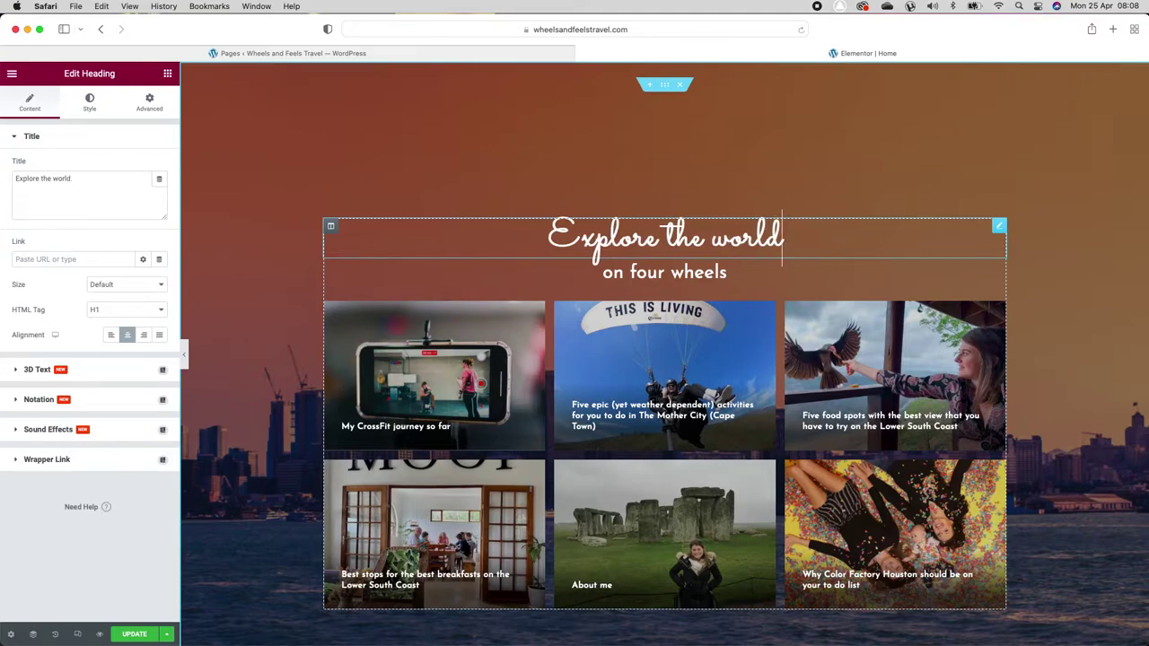
# Step: Try adding ". hi there" to the heading's Title setting, and restore the text to "Explore the world"
pyautogui.click(81, 184)
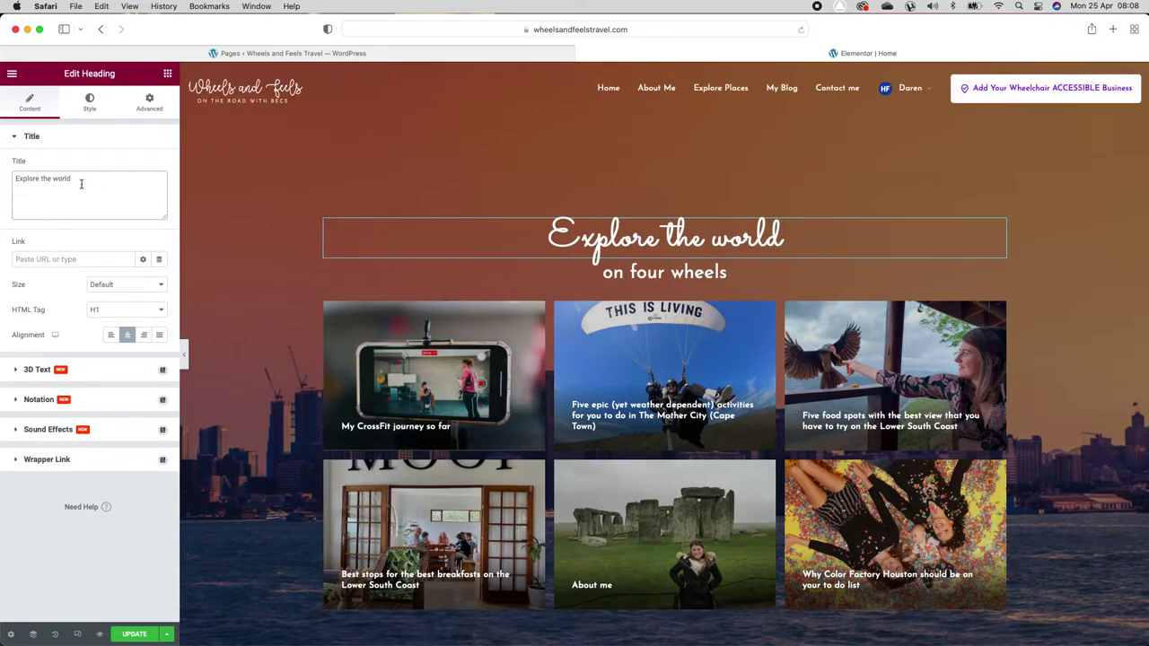
pyautogui.write('. hi there')
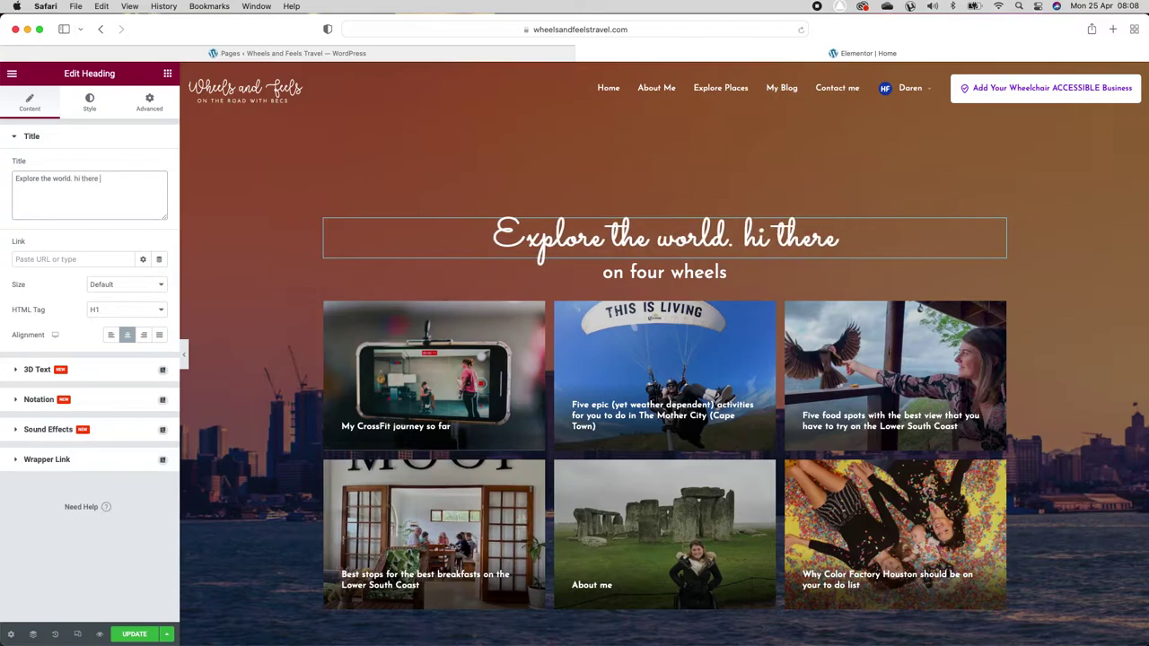
pyautogui.press('BackSpace')
pyautogui.press('BackSpace')
pyautogui.press('BackSpace')
pyautogui.press('BackSpace')
pyautogui.press('BackSpace')
pyautogui.press('BackSpace')
pyautogui.press('BackSpace')
pyautogui.press('BackSpace')
pyautogui.press('BackSpace')
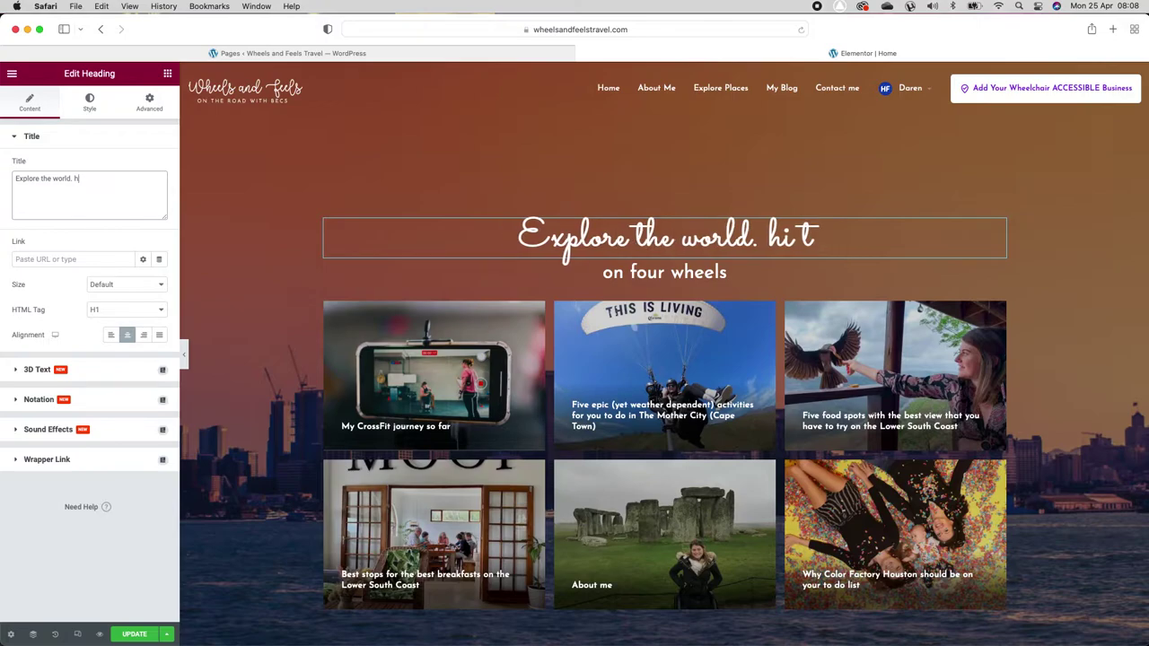
pyautogui.press('BackSpace')
pyautogui.press('BackSpace')
pyautogui.write('d')
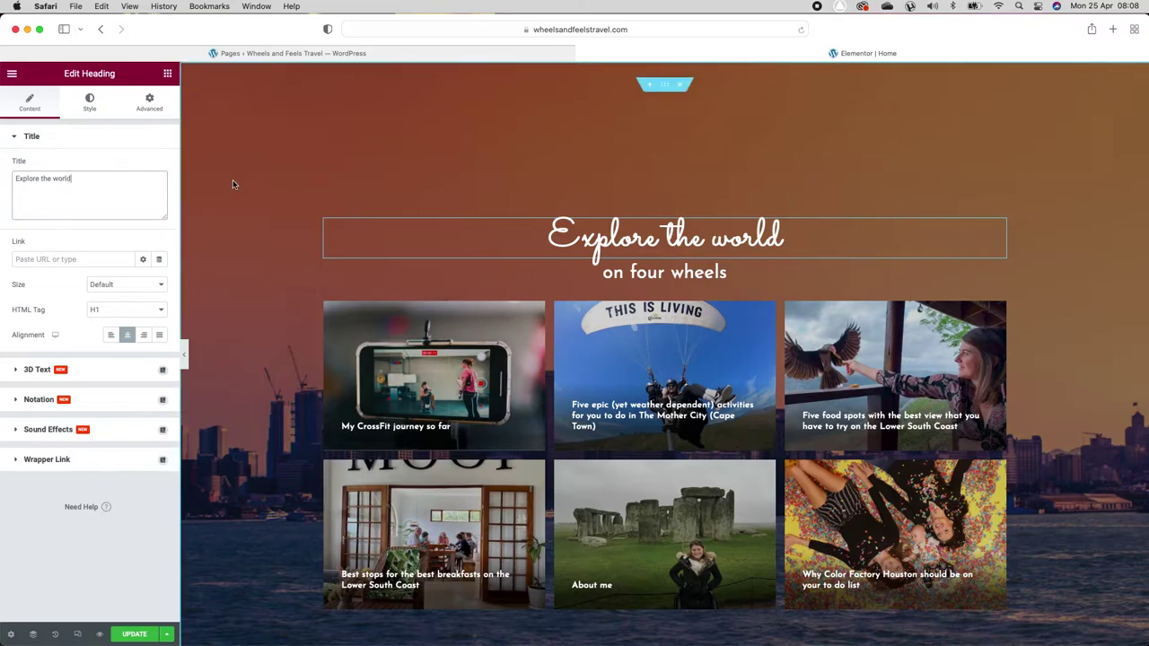
# Step: Try left, right and justified alignment for the "Explore the world" heading and set it back to center
pyautogui.click(112, 336)
pyautogui.click(127, 335)
pyautogui.click(144, 335)
pyautogui.click(159, 335)
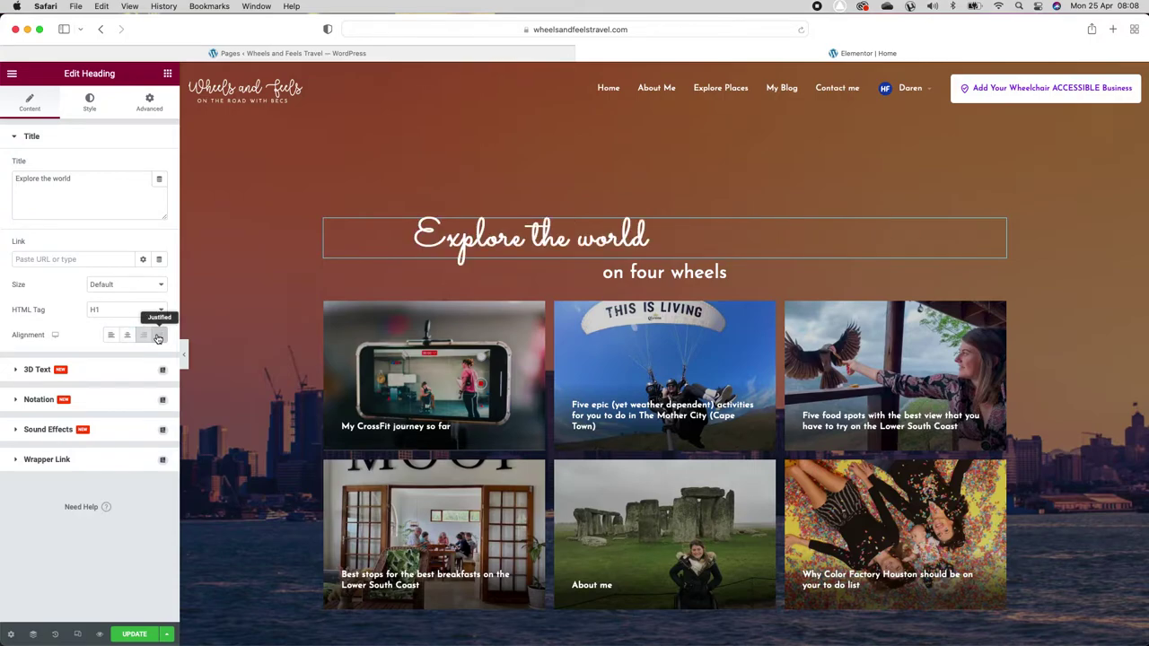
pyautogui.click(127, 335)
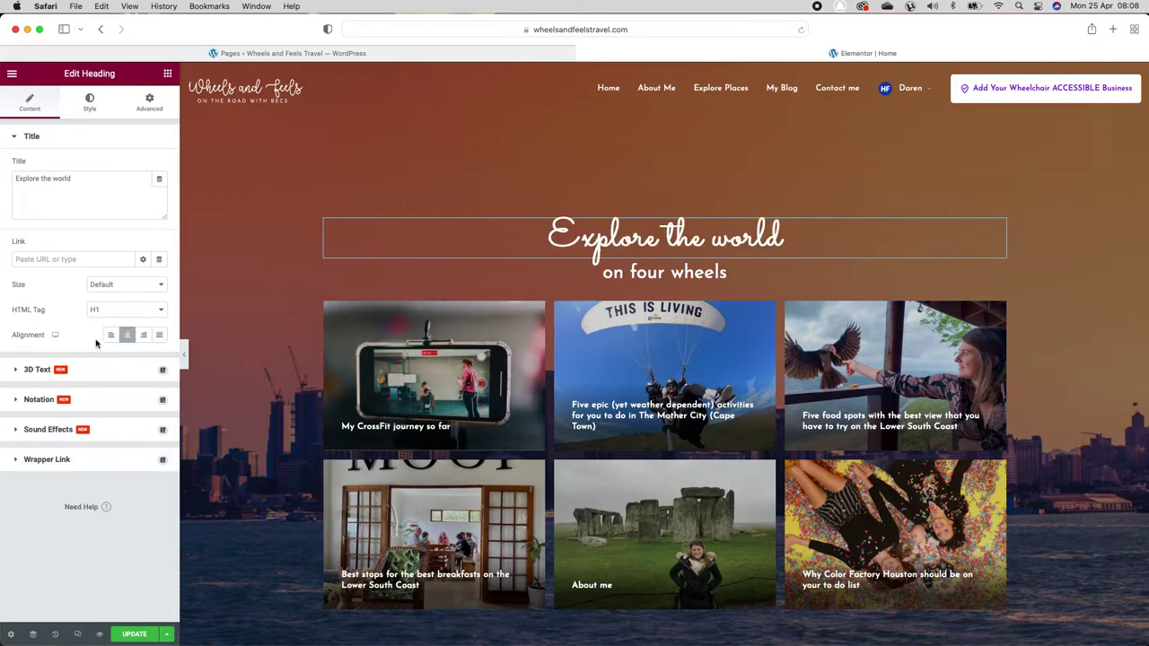
# Step: Try different text colors in the "Explore the world" heading's style settings and return it to white
pyautogui.click(90, 104)
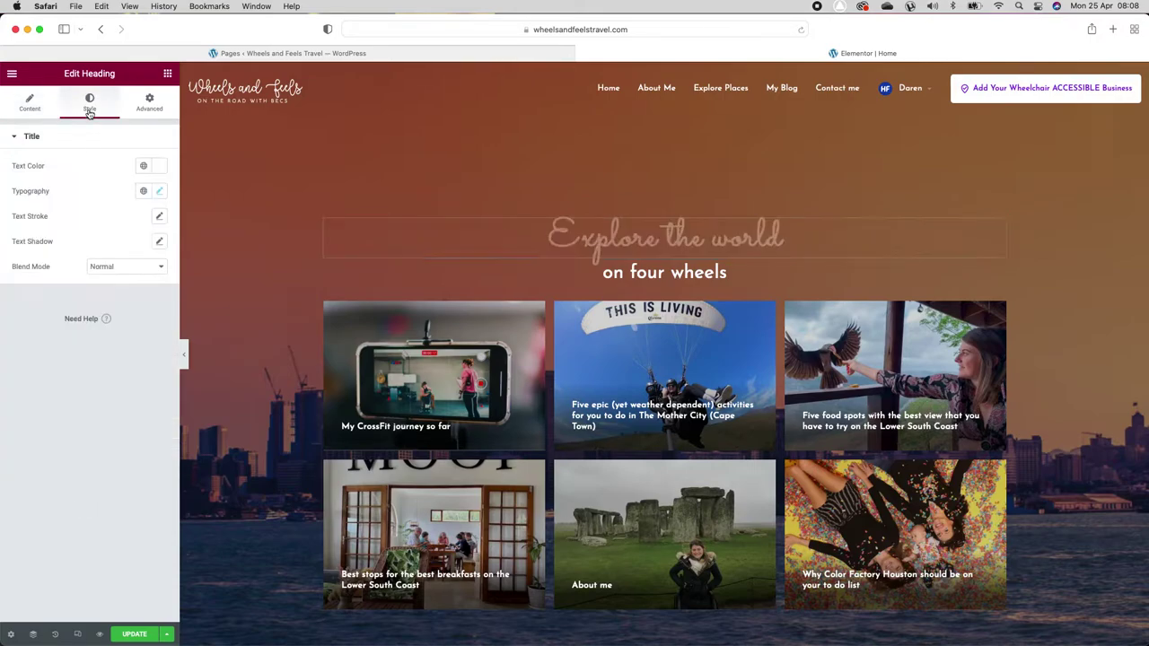
pyautogui.click(159, 166)
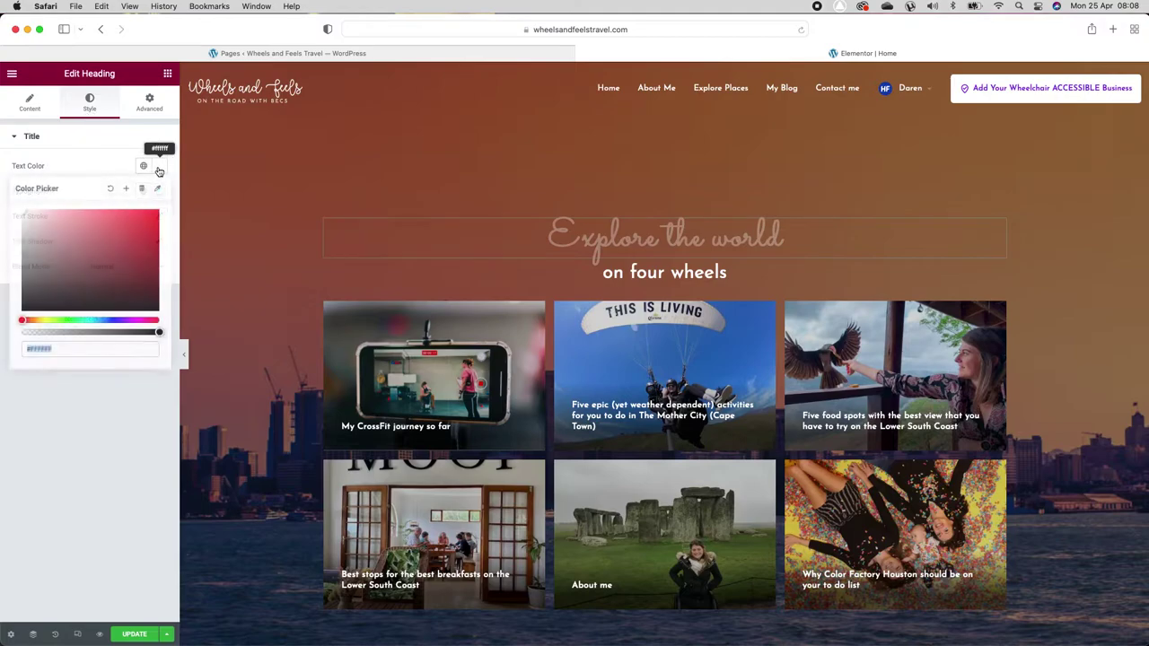
pyautogui.click(84, 257)
pyautogui.click(129, 231)
pyautogui.moveTo(21, 215)
pyautogui.mouseDown()
pyautogui.moveTo(10, 225)
pyautogui.moveTo(25, 308)
pyautogui.moveTo(6, 215)
pyautogui.moveTo(21, 210)
pyautogui.mouseUp()
pyautogui.click(90, 158)
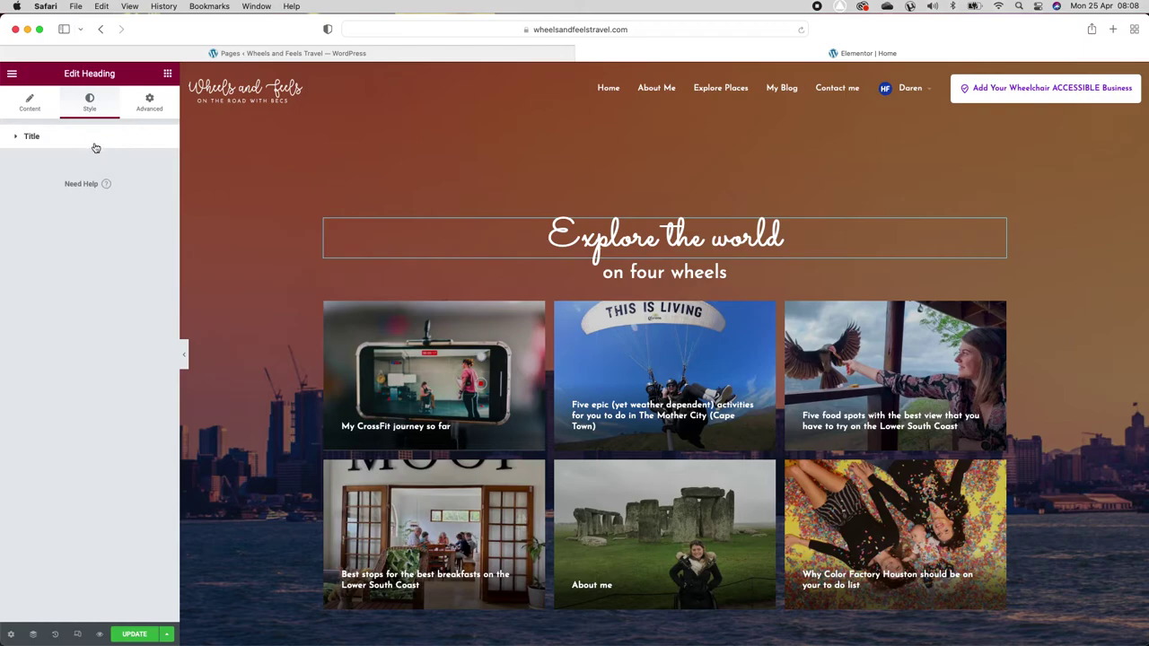
# Step: Open the "Explore the world" heading's typography settings and try font weights 900 and 300
pyautogui.click(81, 137)
pyautogui.click(159, 192)
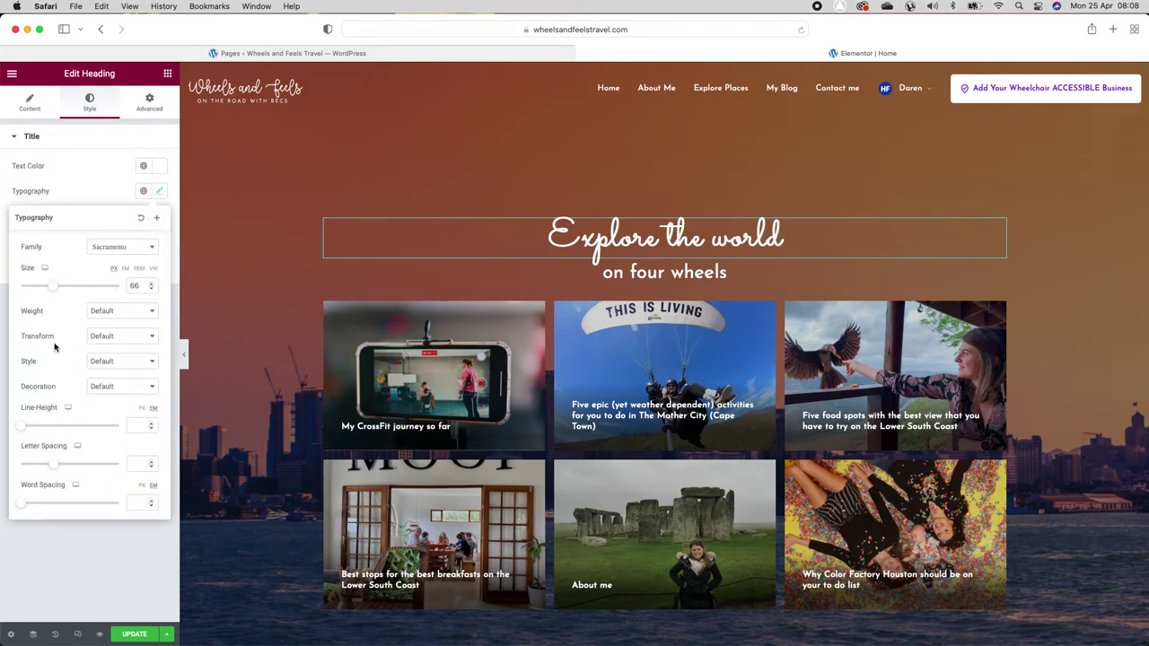
pyautogui.click(126, 311)
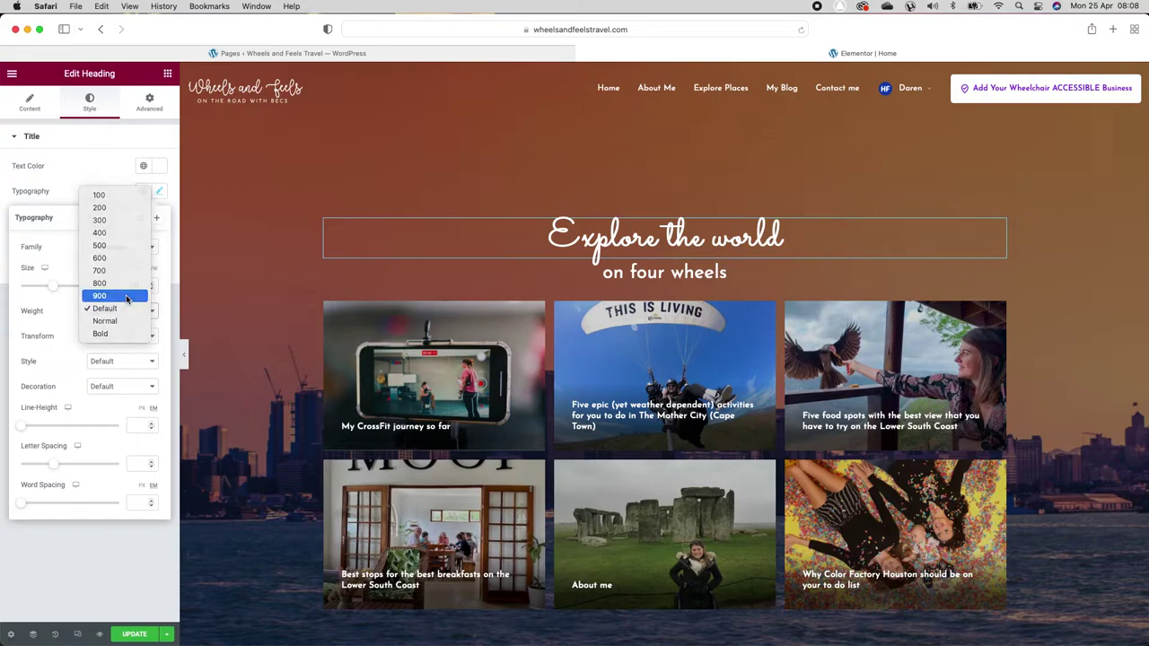
pyautogui.click(126, 296)
pyautogui.click(122, 310)
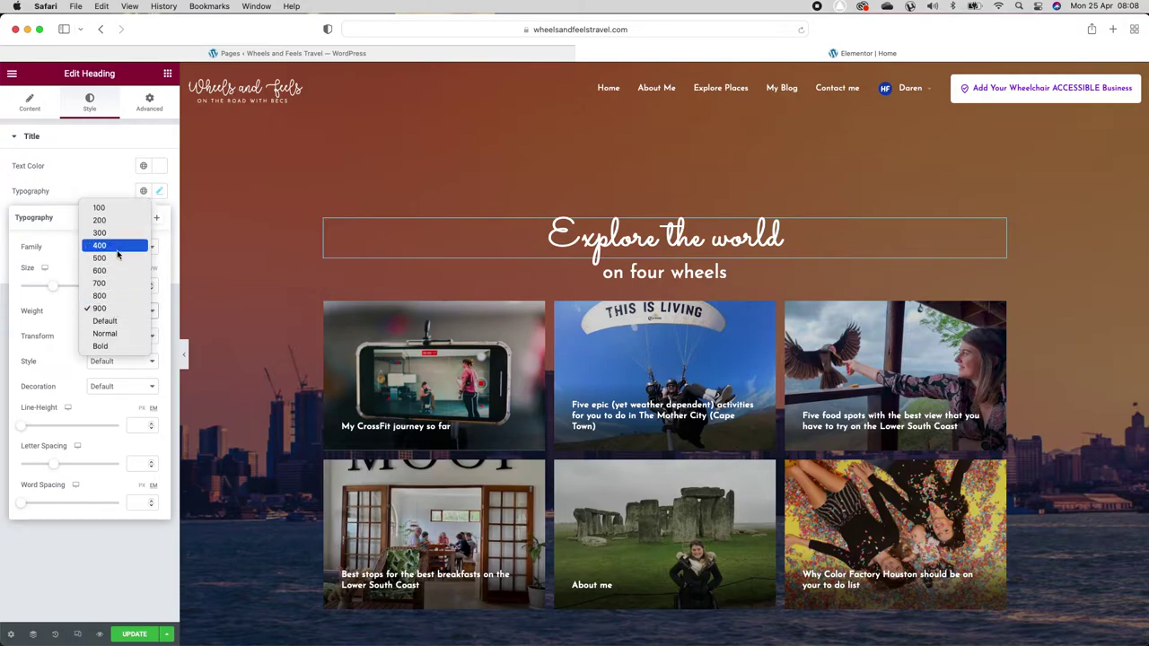
pyautogui.press('Escape')
pyautogui.press('3')
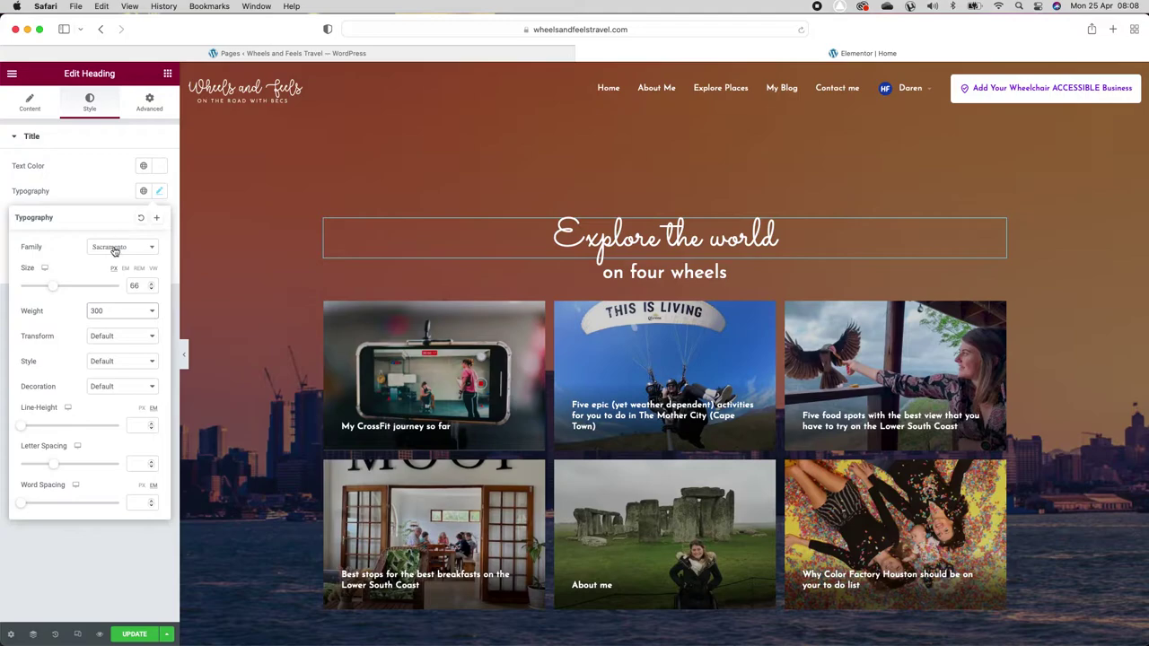
# Step: Try font weights 100 and 700 for the heading and restore the weight to Default
pyautogui.click(111, 314)
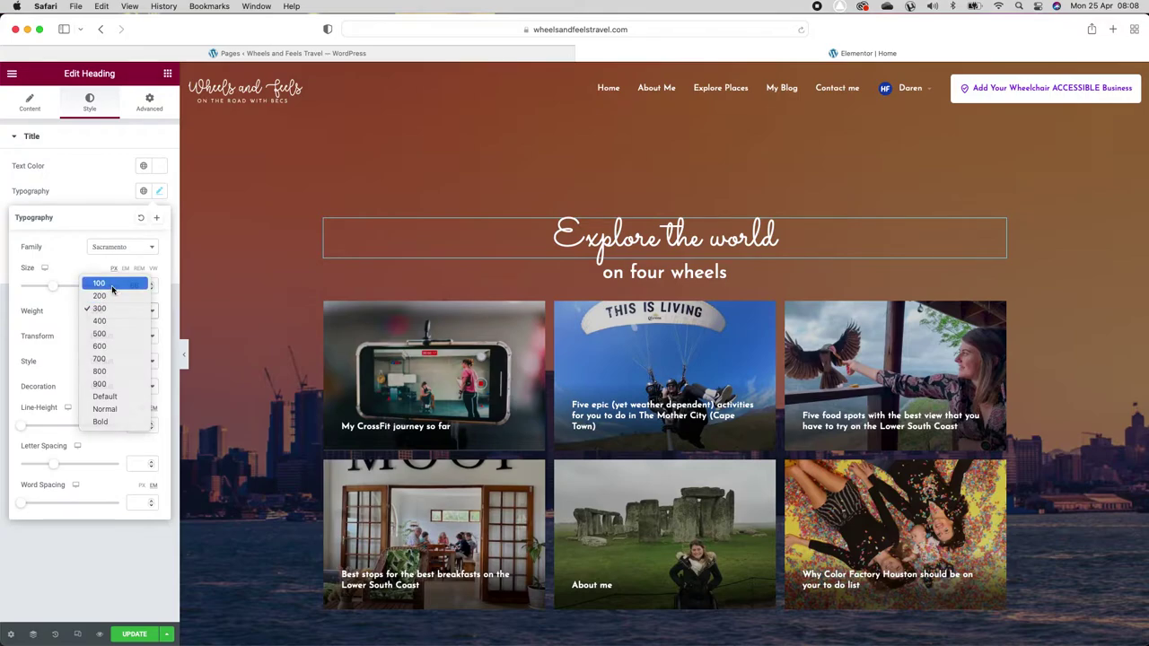
pyautogui.click(112, 284)
pyautogui.click(114, 310)
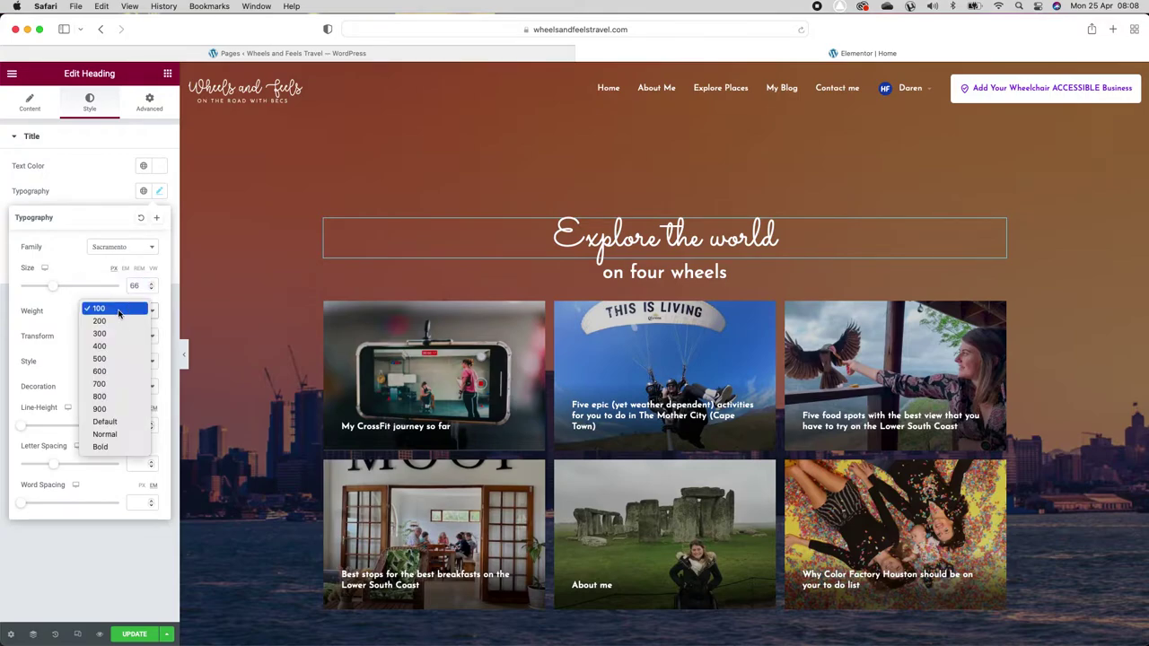
pyautogui.click(115, 383)
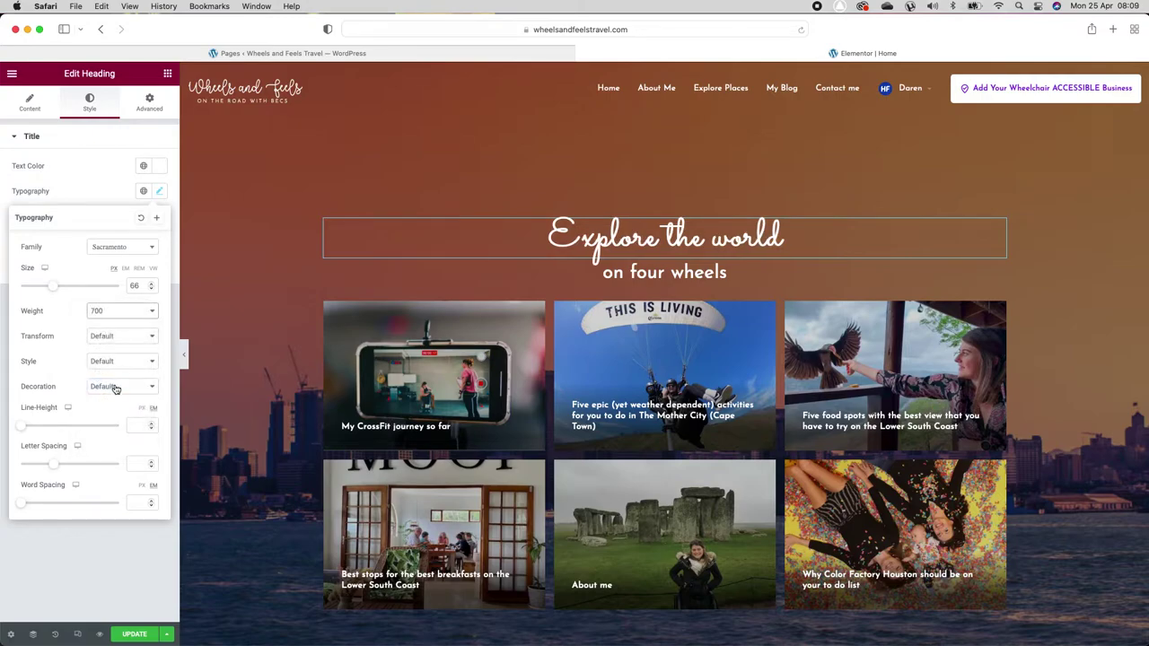
pyautogui.click(115, 311)
pyautogui.click(59, 350)
pyautogui.press('super+z')
# Step: Try increasing the heading's letter spacing to 10 and clear the value again
pyautogui.moveTo(54, 467); pyautogui.dragTo(128, 461)
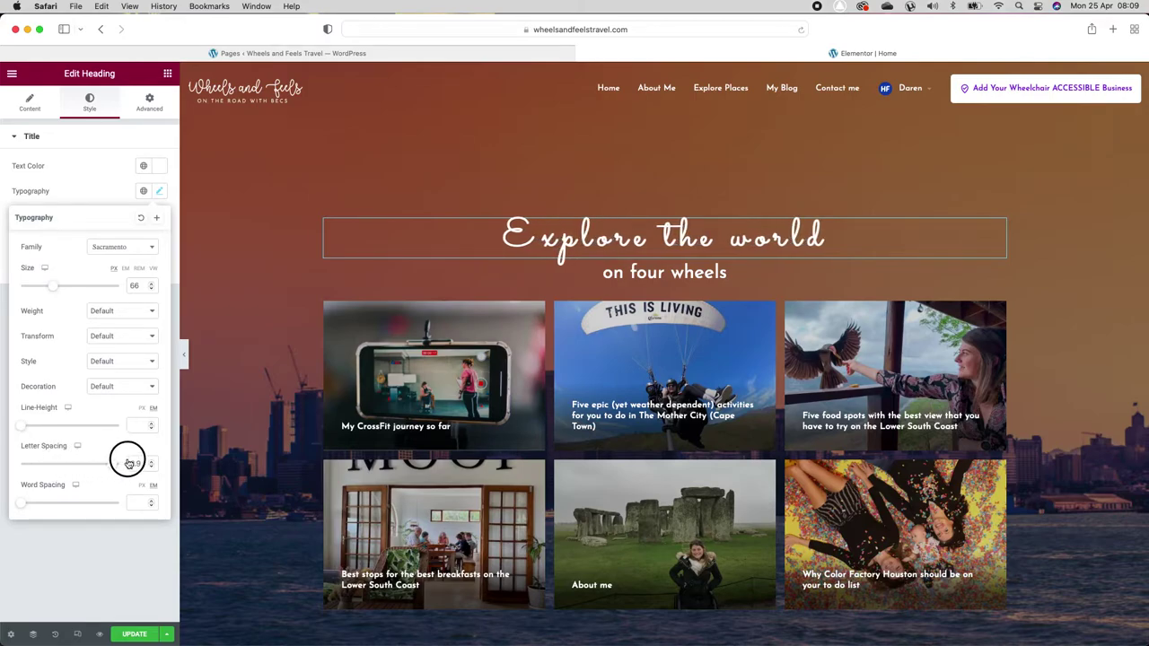
pyautogui.moveTo(43, 465); pyautogui.dragTo(172, 448)
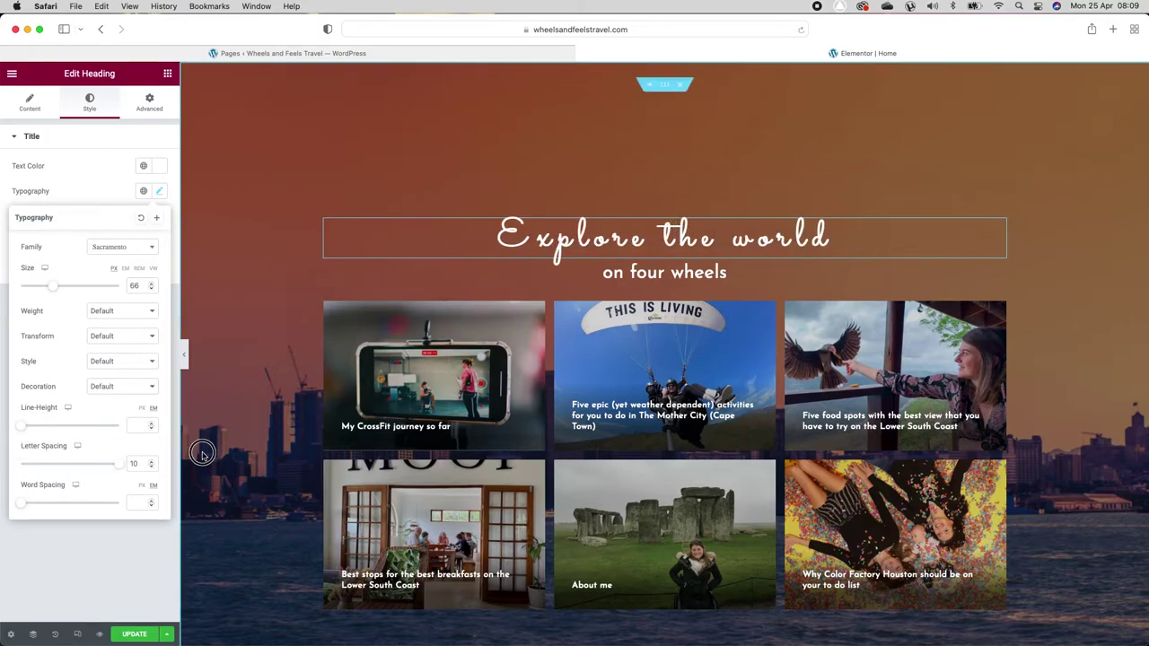
pyautogui.doubleClick(135, 462)
pyautogui.press('BackSpace')
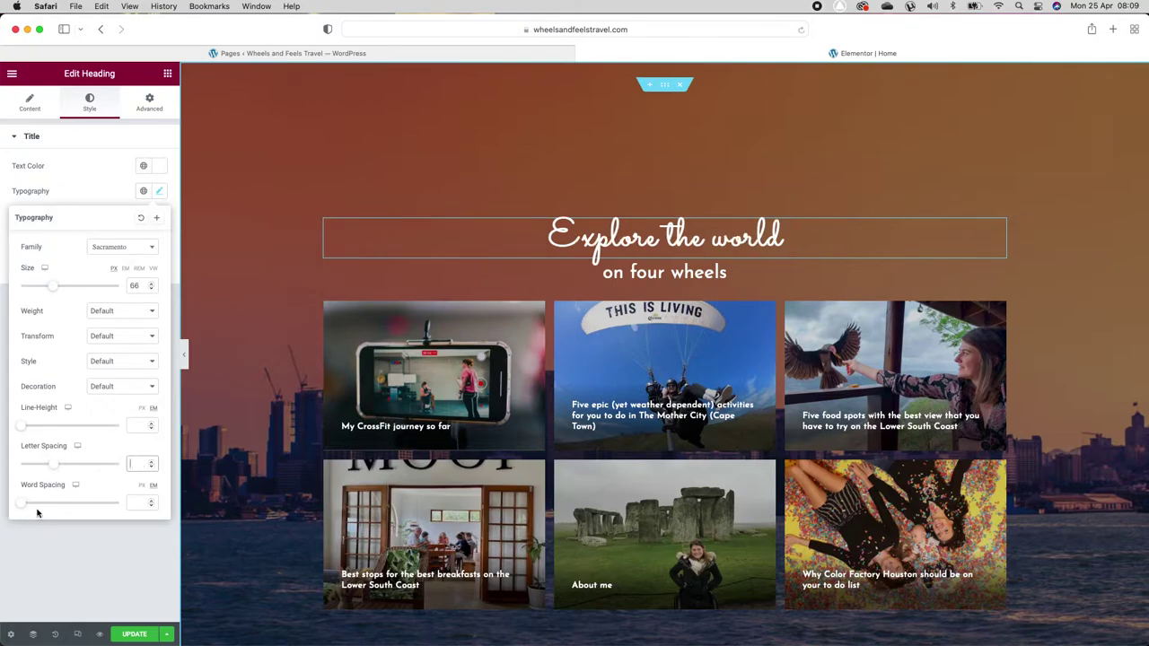
# Step: Try a word spacing of about 0.9 for the heading, clear it and close the typography settings
pyautogui.moveTo(22, 503)
pyautogui.mouseDown()
pyautogui.moveTo(78, 504)
pyautogui.moveTo(31, 503)
pyautogui.mouseUp()
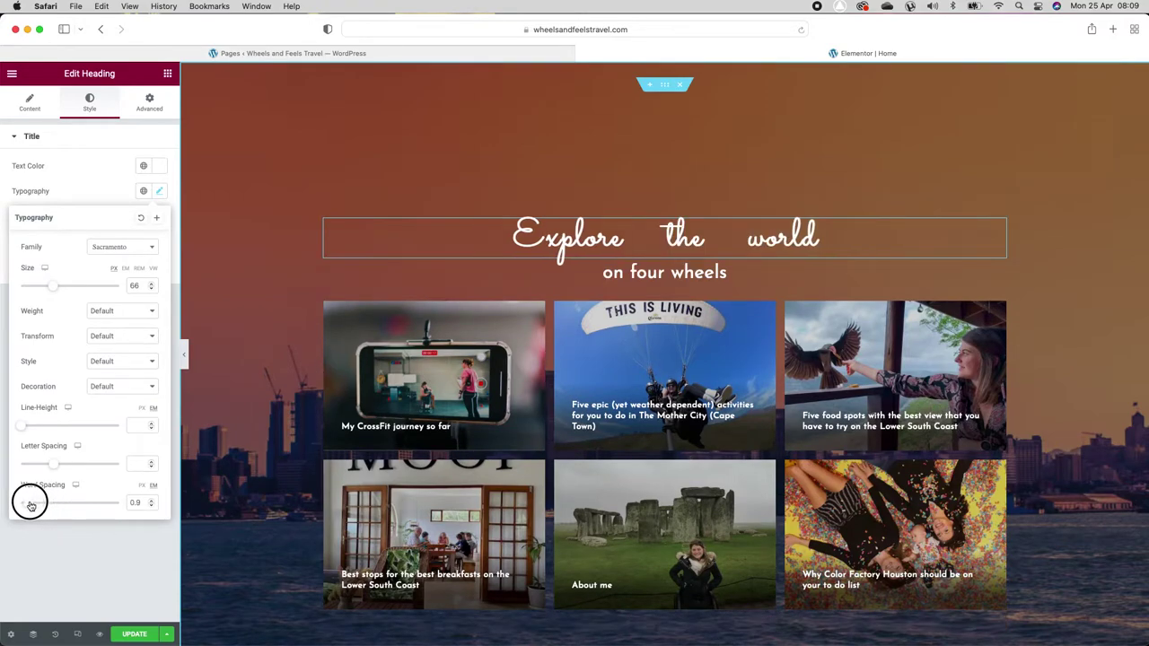
pyautogui.click(139, 502)
pyautogui.press('BackSpace')
pyautogui.click(102, 564)
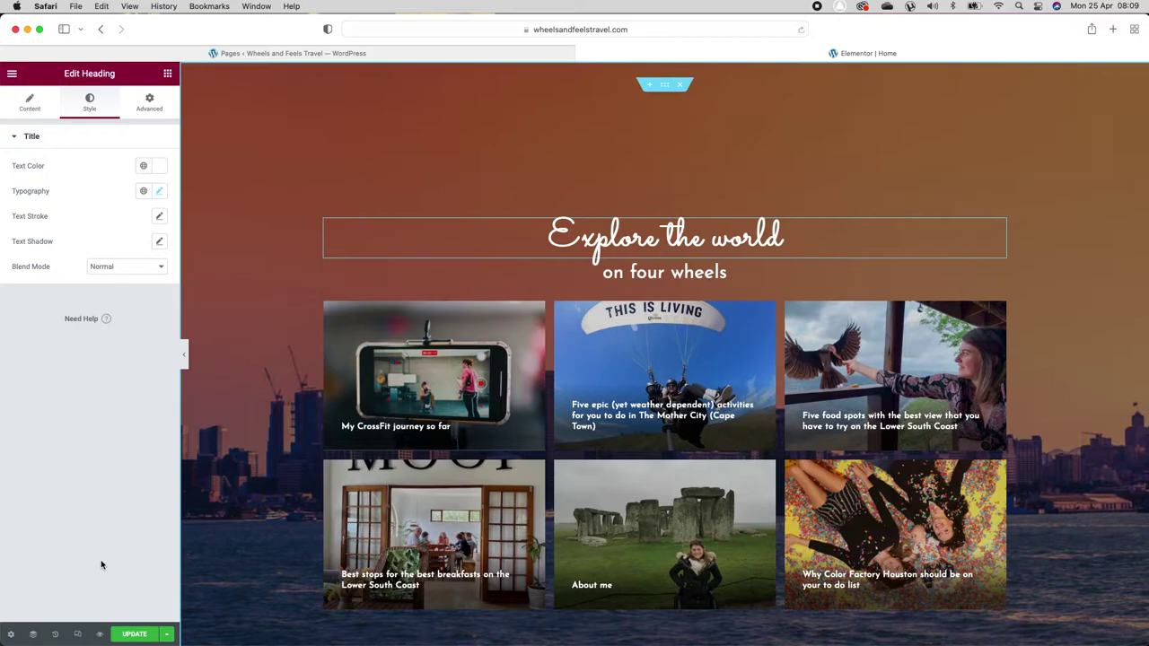
# Step: Select the "on four wheels" heading to view its content settings
pyautogui.click(622, 271)
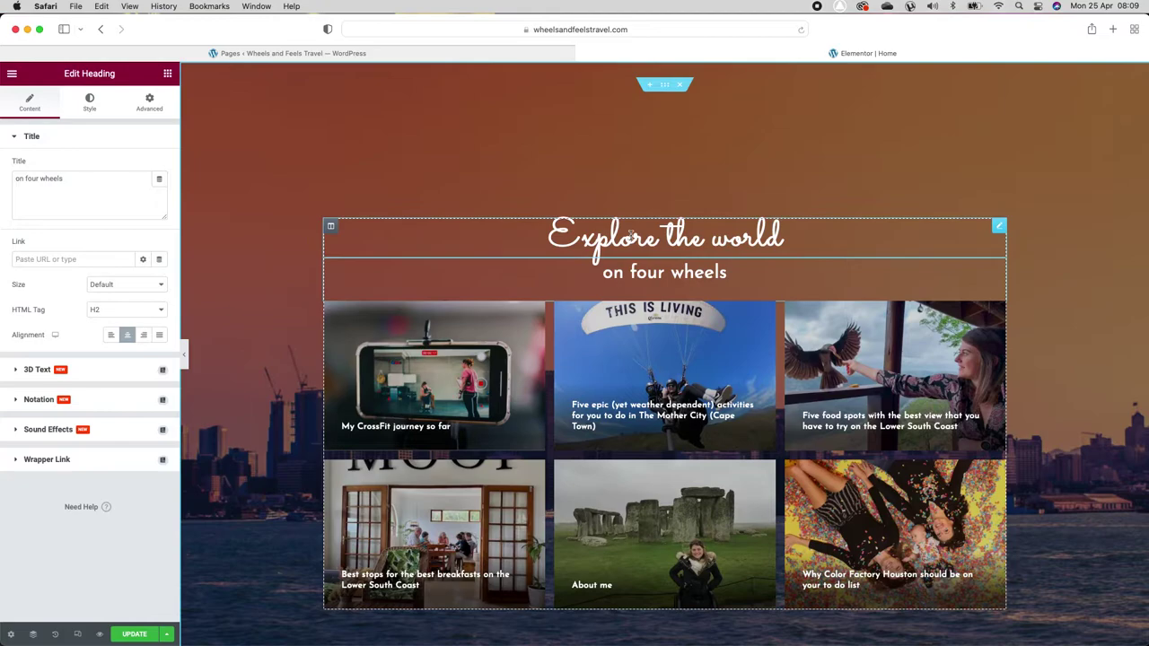
pyautogui.click(633, 271)
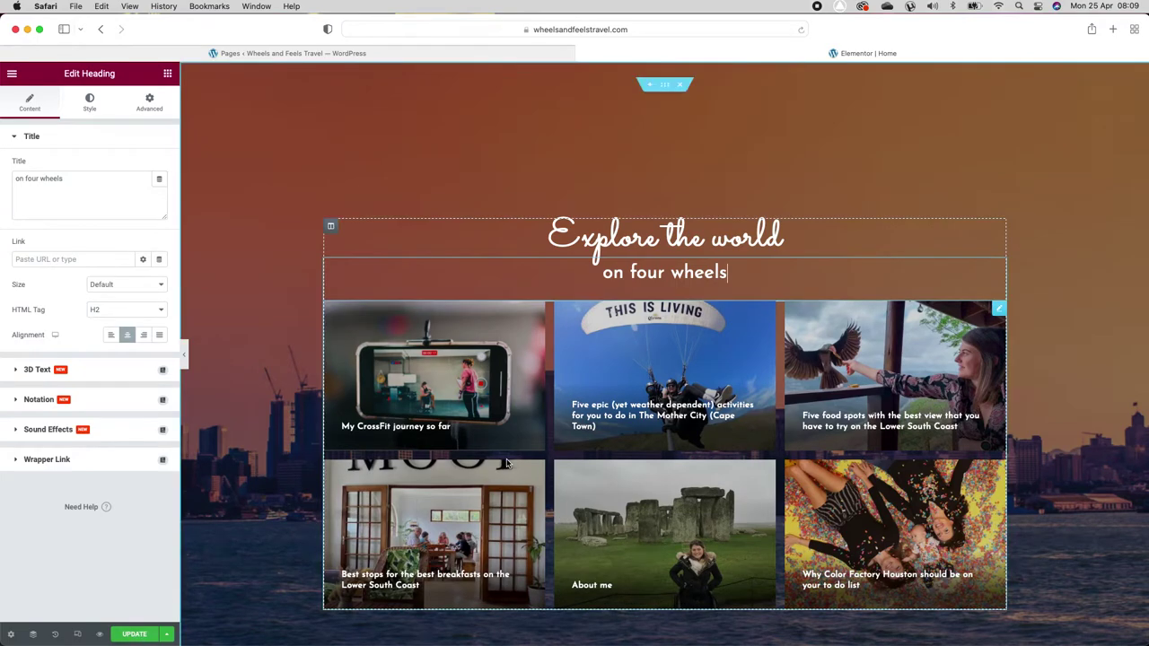
pyautogui.scroll(-3, 507, 463)
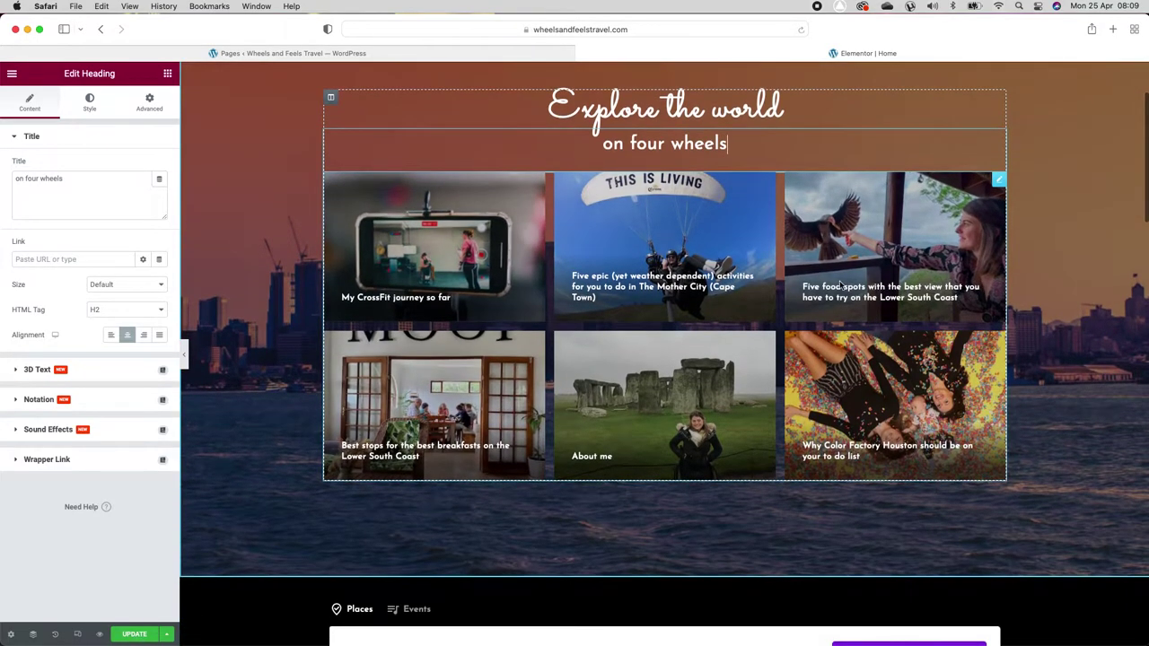
# Step: Open the "Explore the world" heading and the "on four wheels" heading for editing in turn
pyautogui.rightClick(462, 207)
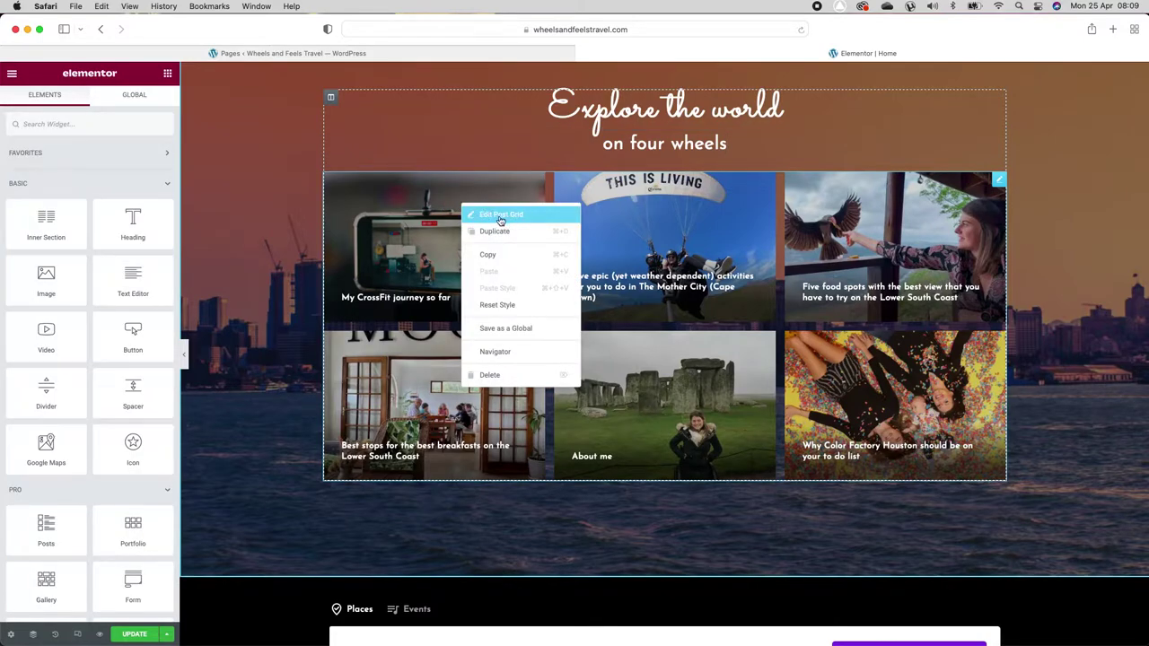
pyautogui.scroll(2, 400, 231)
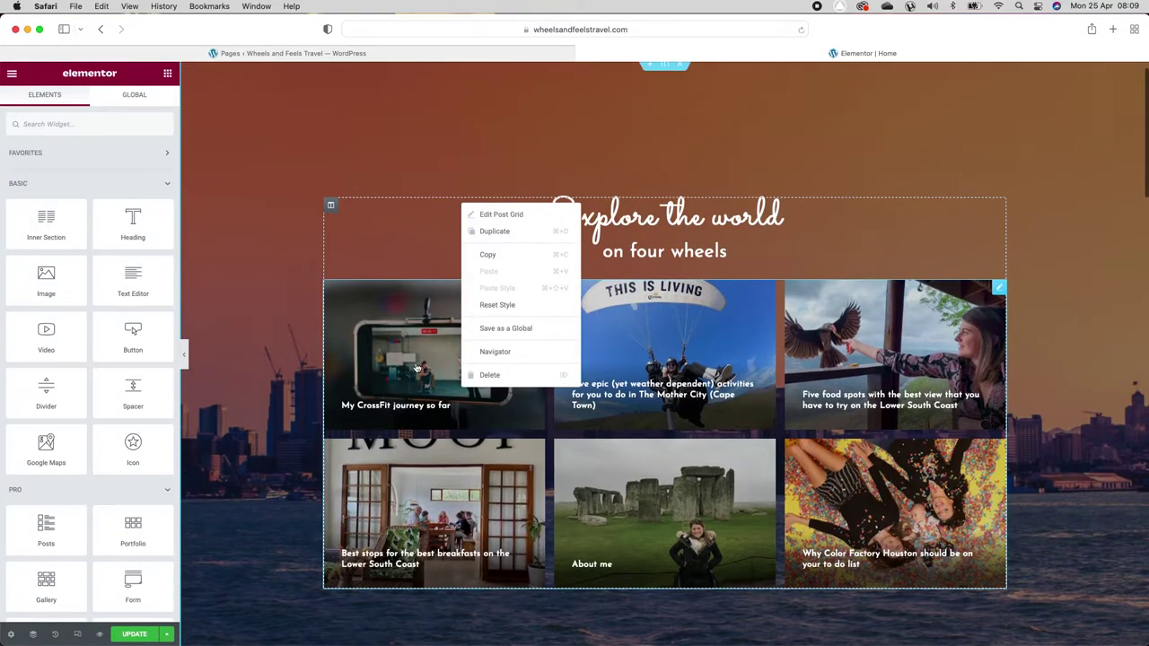
pyautogui.rightClick(721, 224)
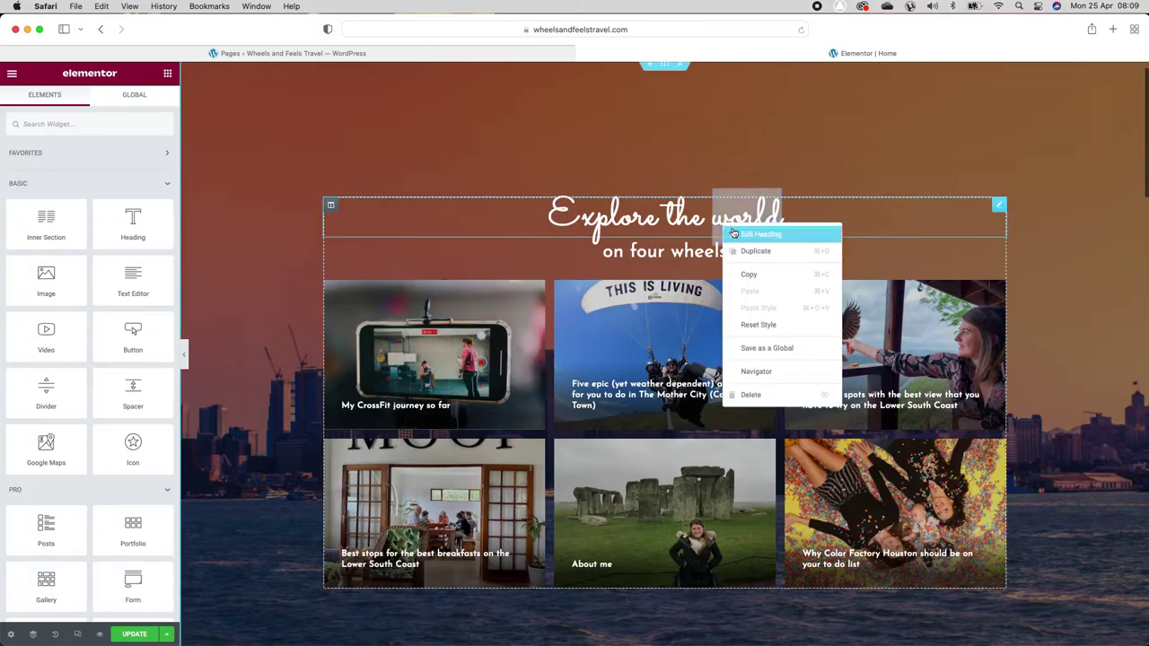
pyautogui.click(749, 234)
pyautogui.rightClick(656, 253)
pyautogui.click(693, 264)
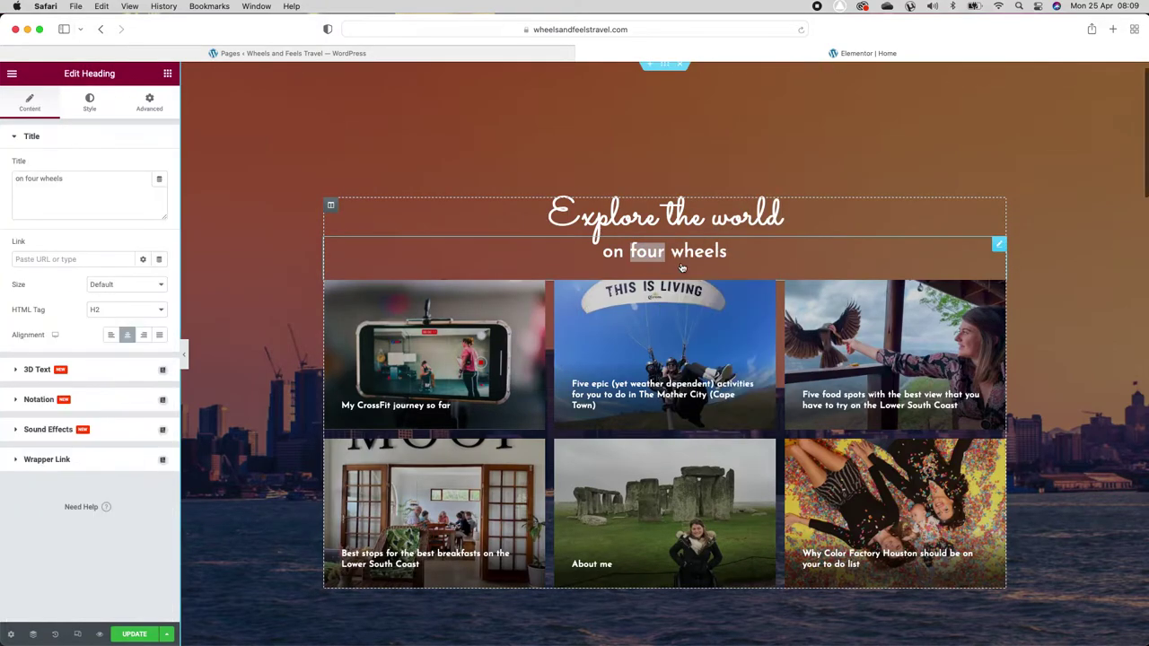
# Step: Open the post grid for editing and view its available column options
pyautogui.rightClick(511, 341)
pyautogui.click(568, 359)
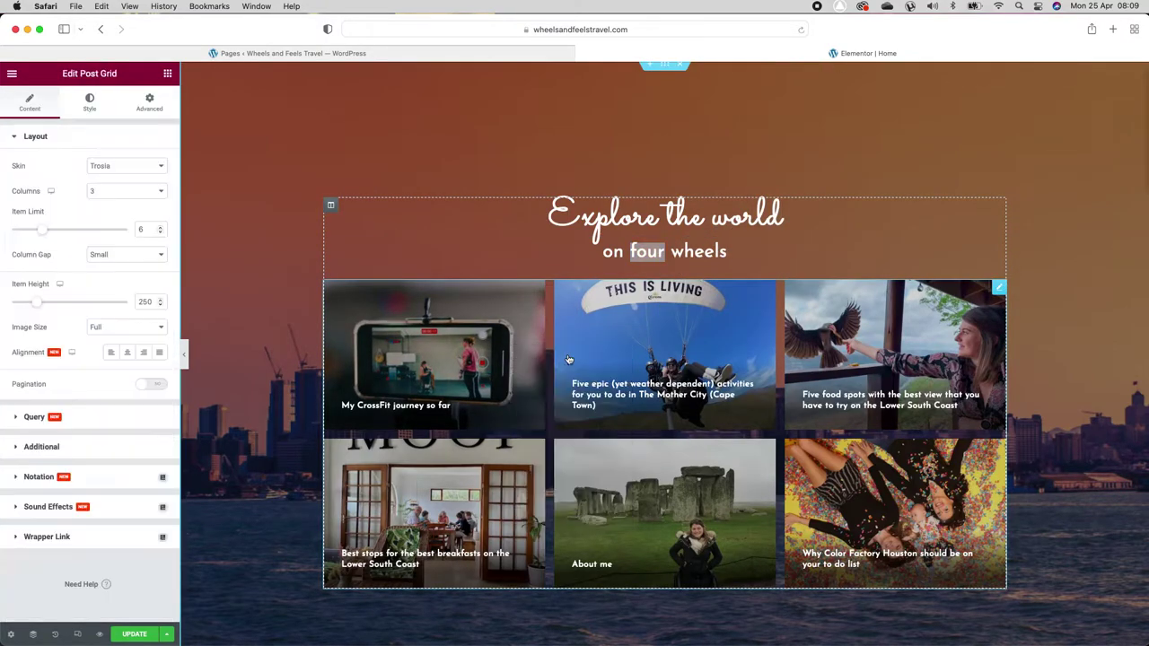
pyautogui.click(115, 196)
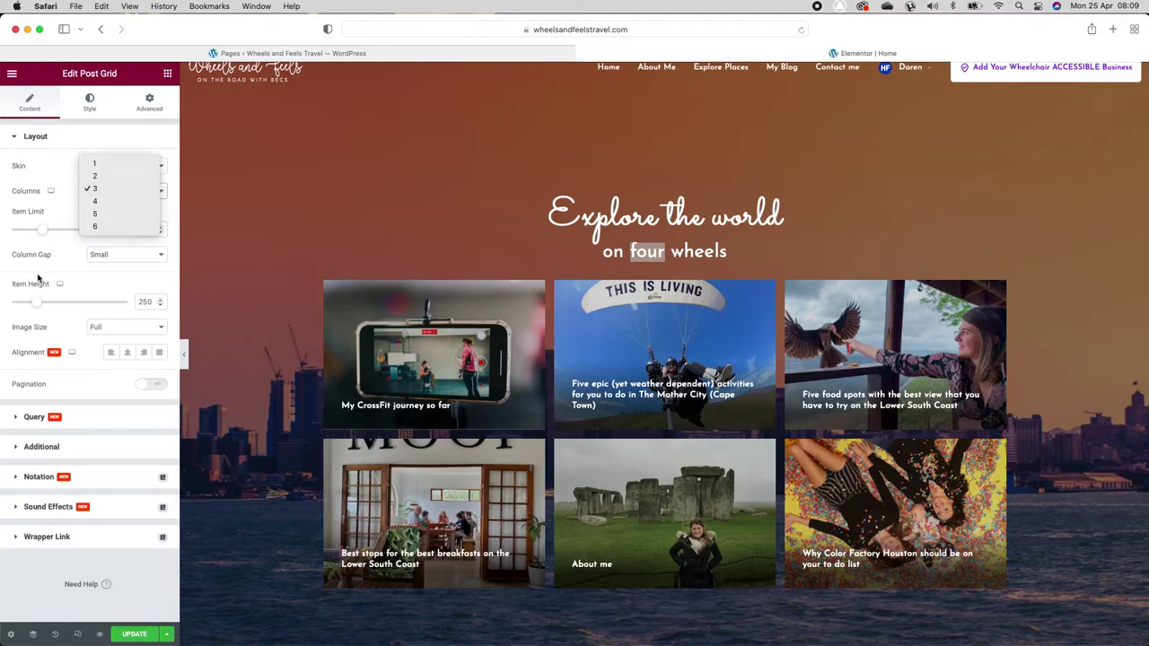
pyautogui.click(51, 192)
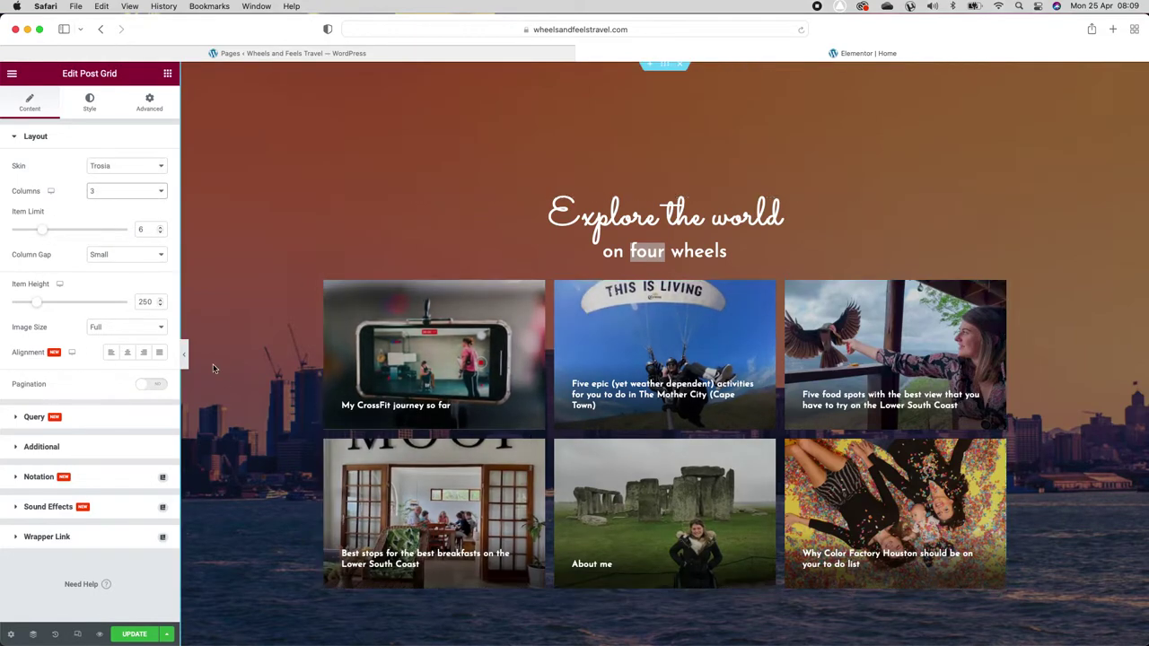
# Step: Try the post grid with 4 columns and an item limit of 8
pyautogui.click(128, 195)
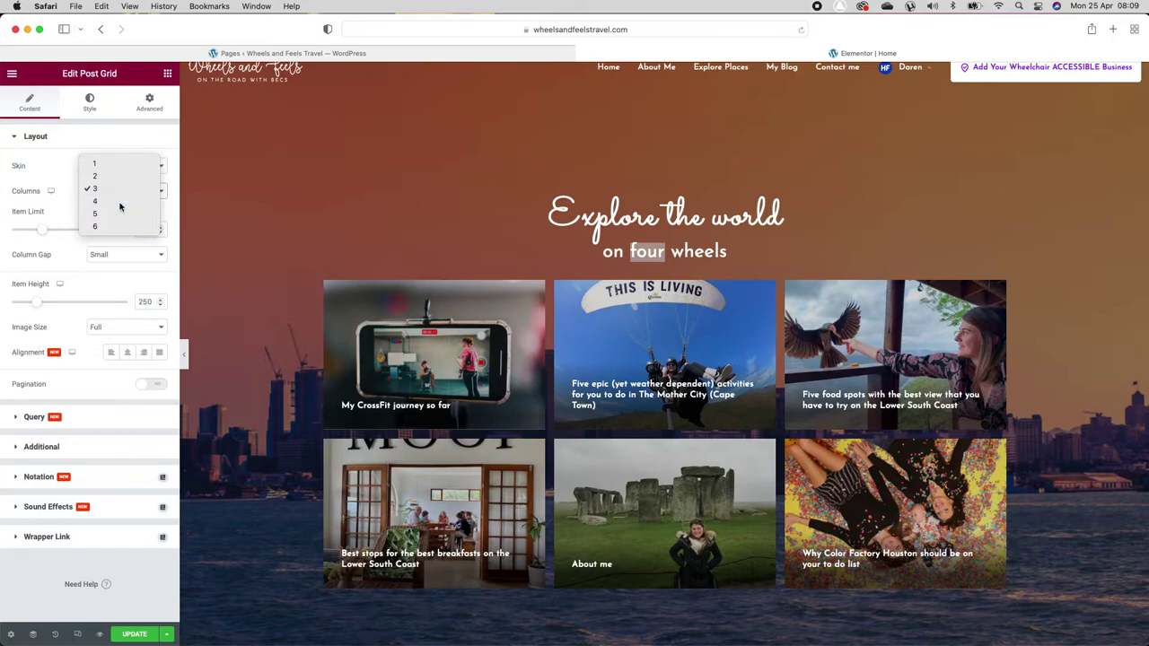
pyautogui.click(120, 207)
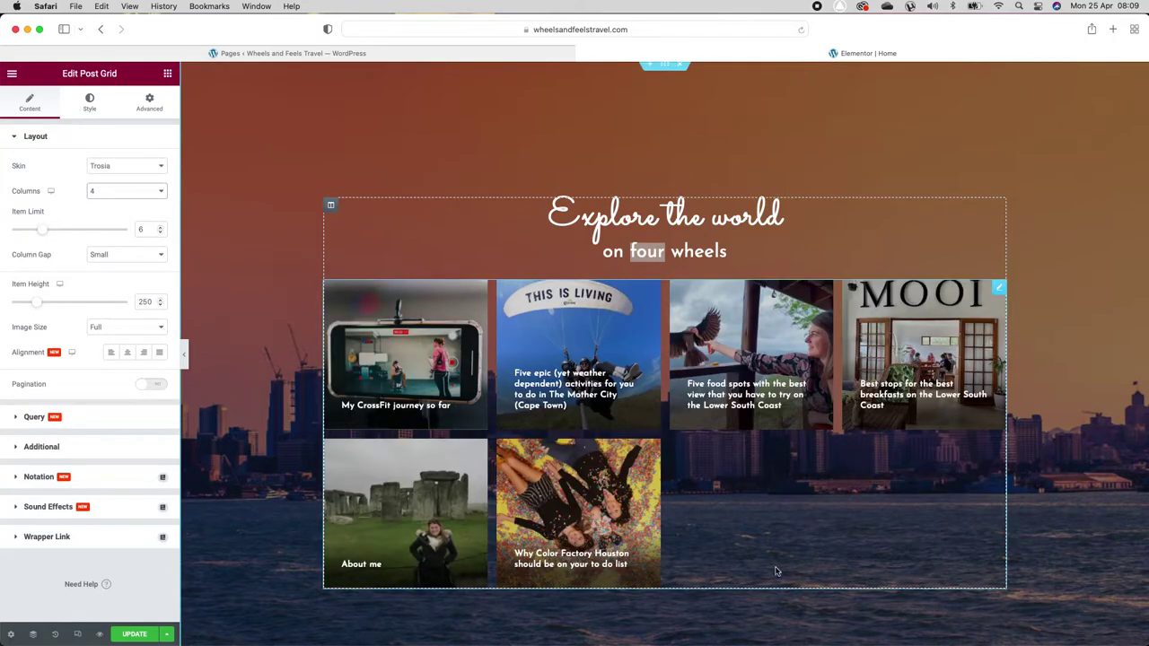
pyautogui.click(159, 228)
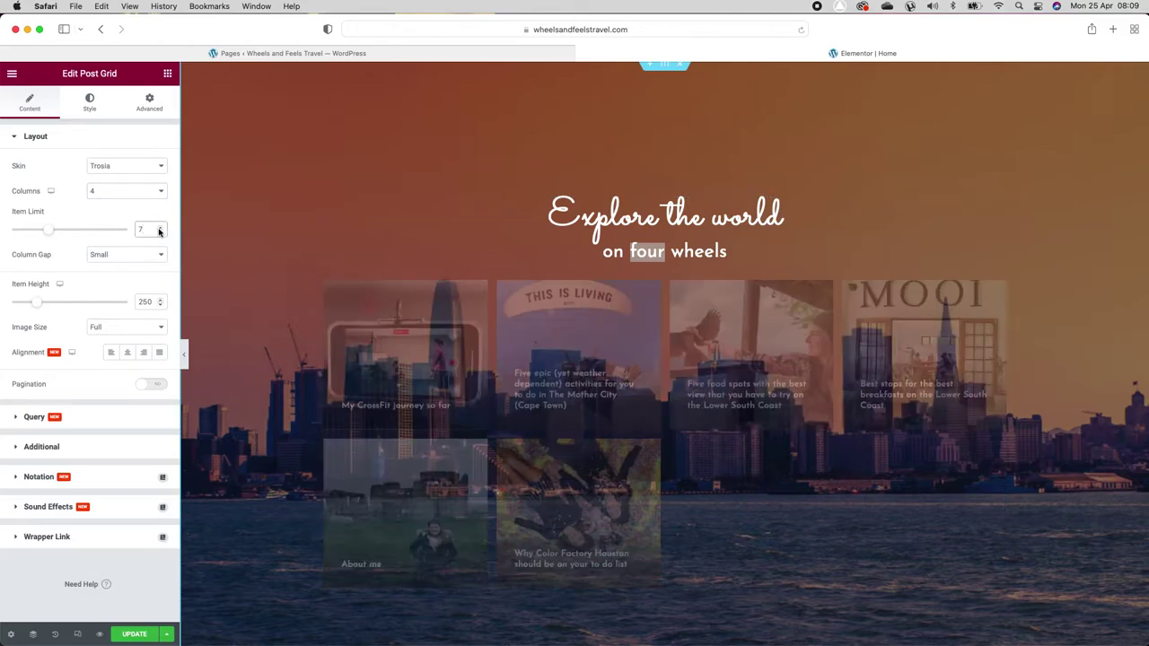
pyautogui.click(159, 229)
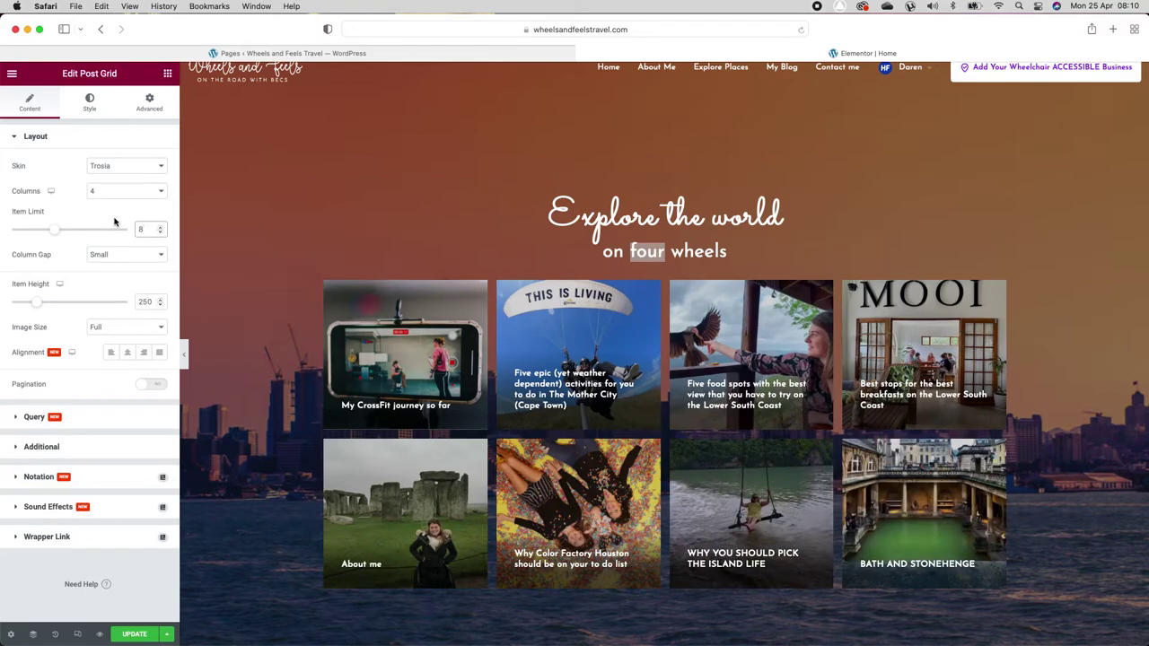
# Step: Return the post grid to an item limit of 6 and 3 columns
pyautogui.click(160, 234)
pyautogui.click(160, 234)
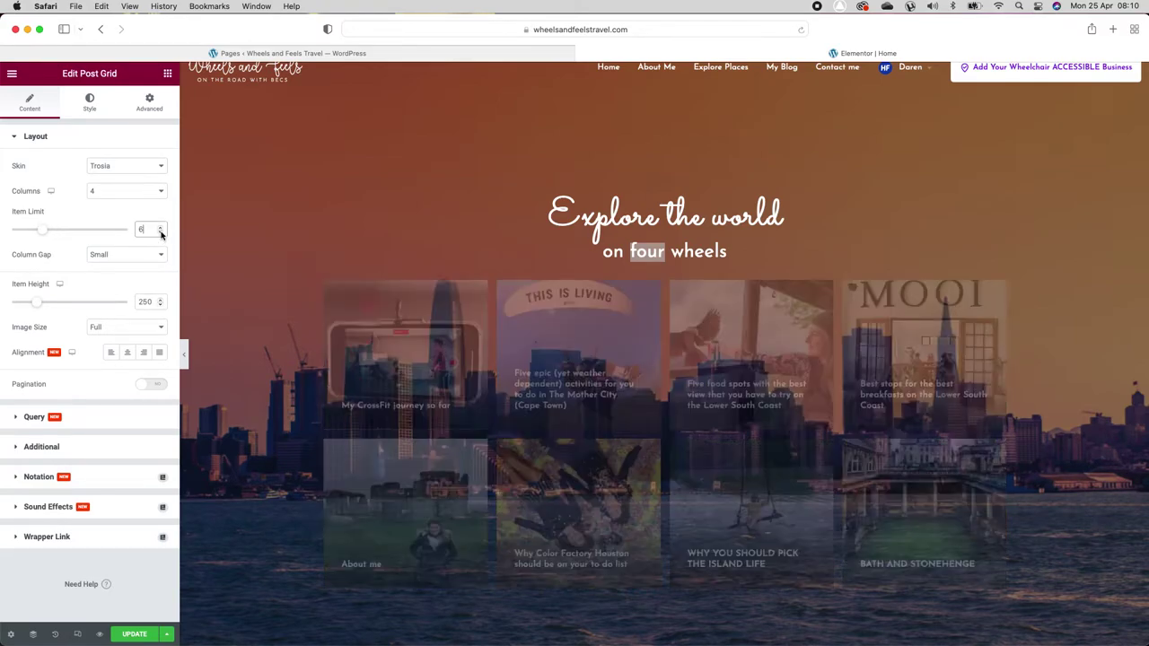
pyautogui.click(127, 191)
pyautogui.click(124, 176)
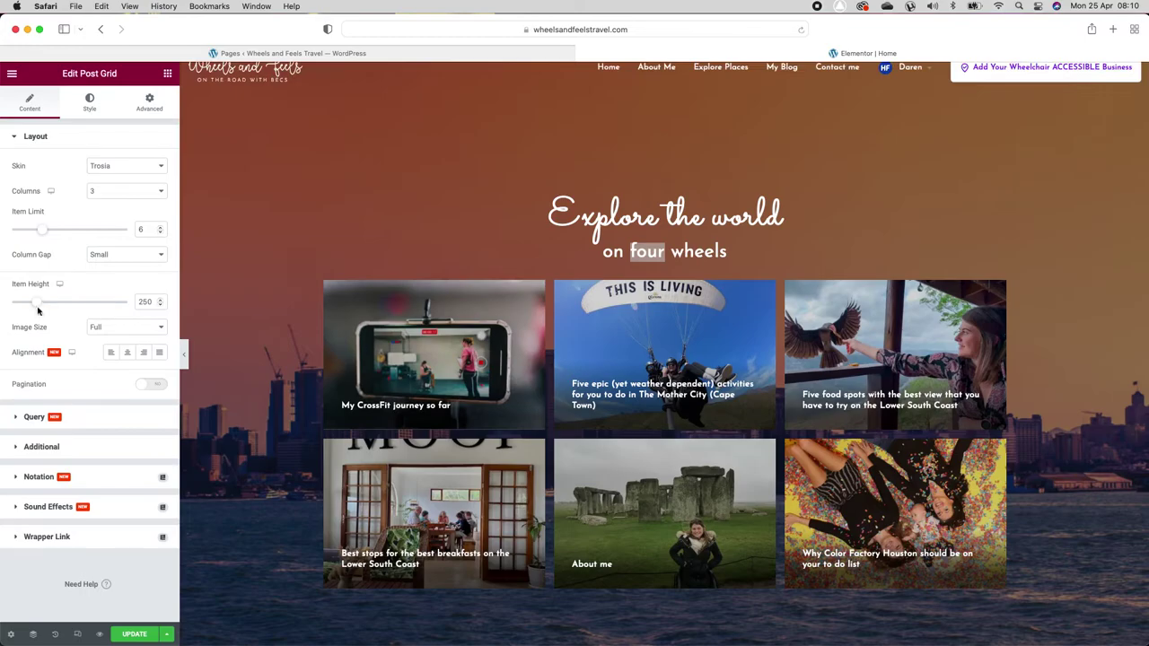
# Step: Try a taller item height for the post grid and clear the value
pyautogui.moveTo(38, 303)
pyautogui.mouseDown()
pyautogui.moveTo(69, 299)
pyautogui.moveTo(28, 303)
pyautogui.moveTo(45, 304)
pyautogui.mouseUp()
pyautogui.doubleClick(149, 302)
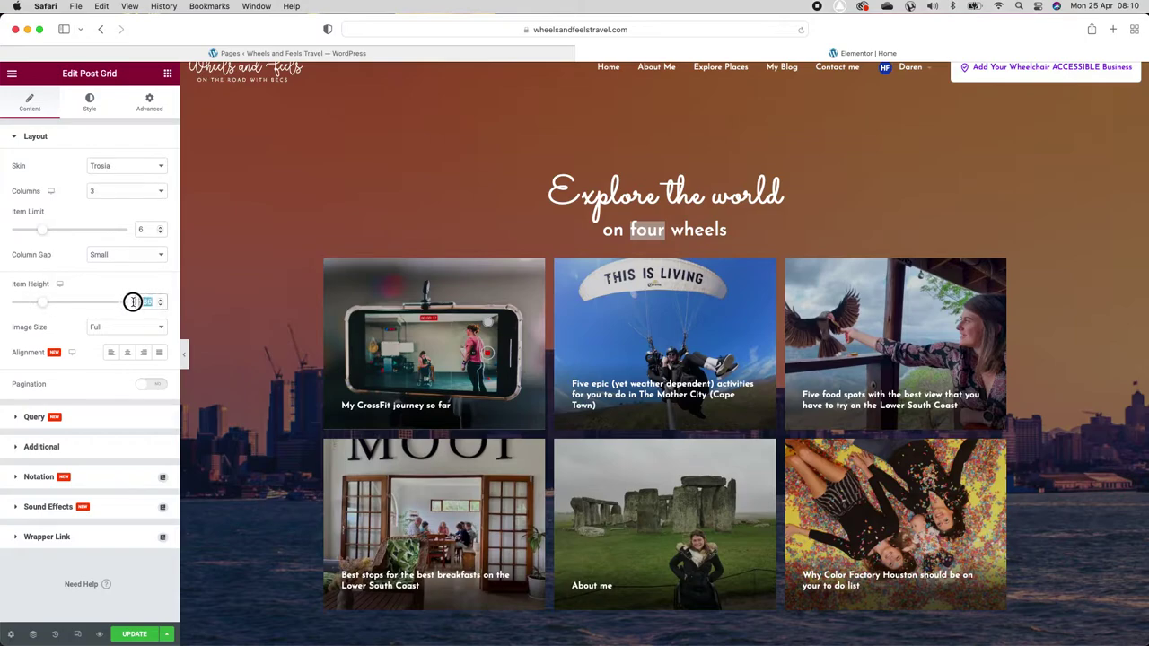
pyautogui.press('BackSpace')
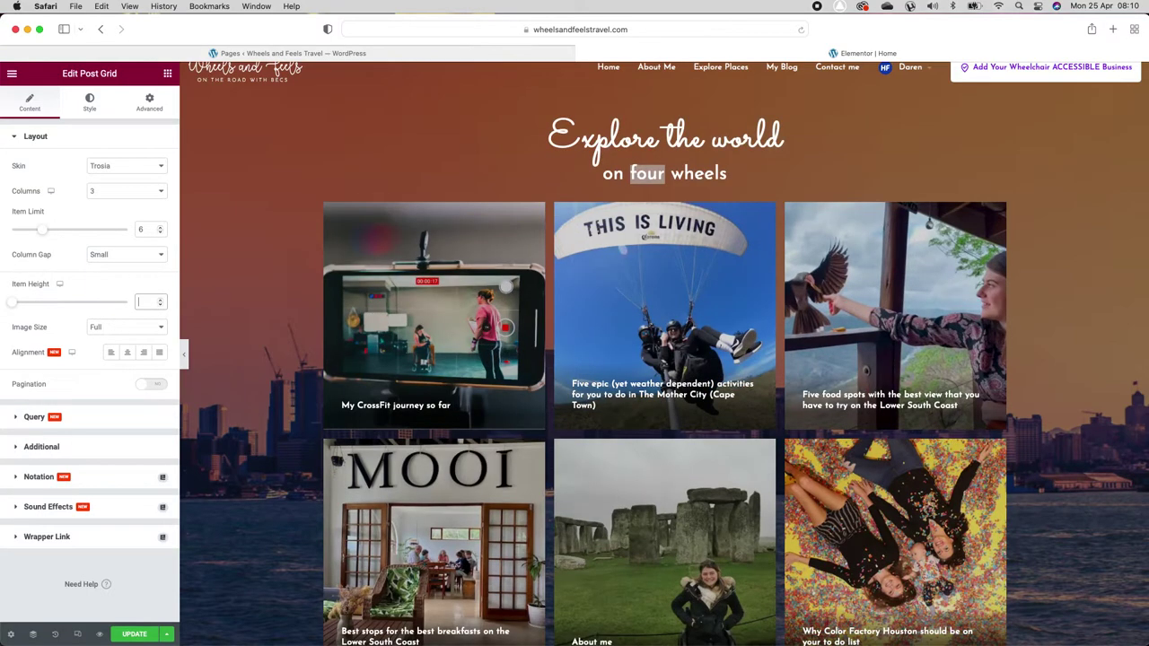
# Step: Open the post grid's Query settings and review the posts and the search form below them
pyautogui.click(84, 422)
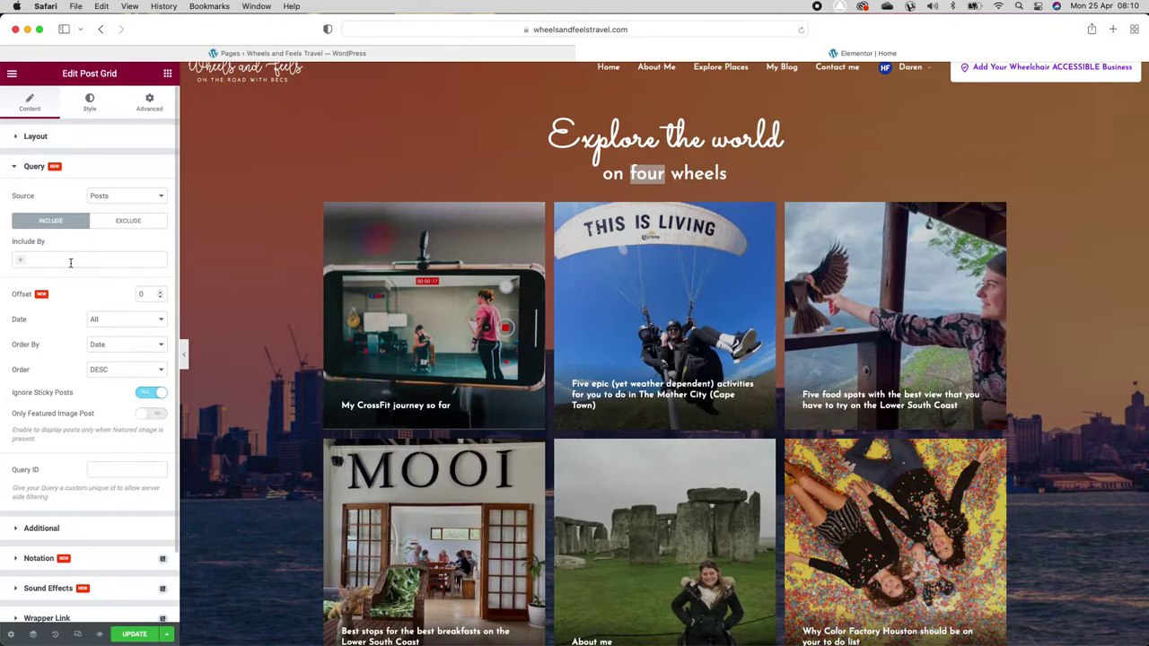
pyautogui.scroll(-3, 439, 313)
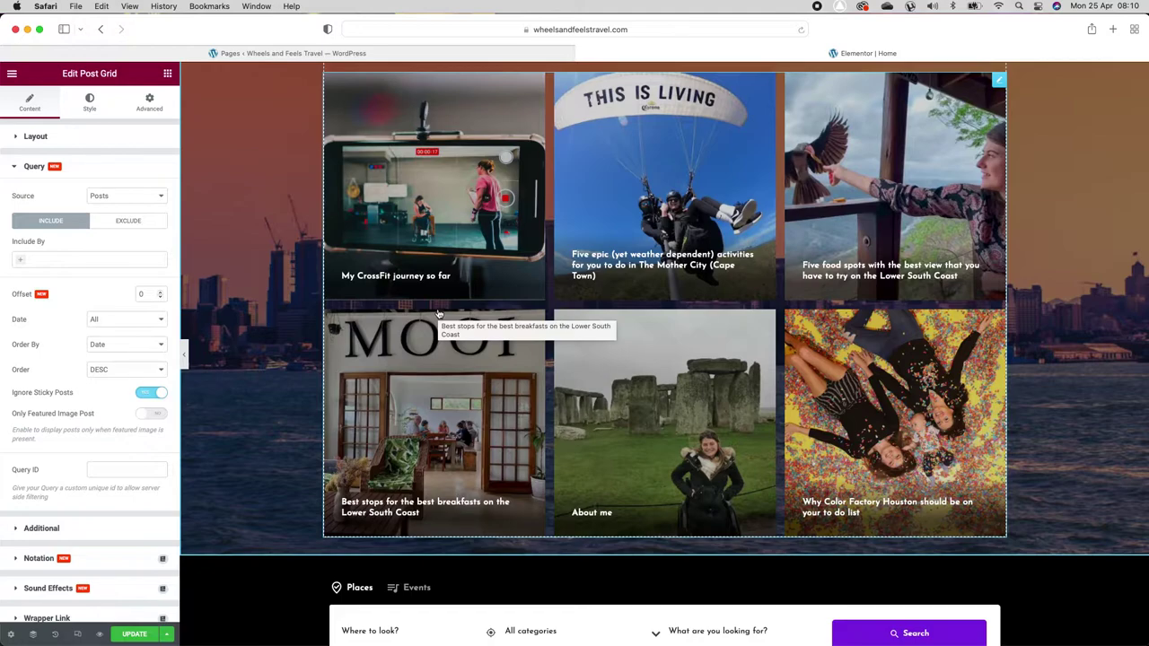
pyautogui.scroll(-5, 438, 314)
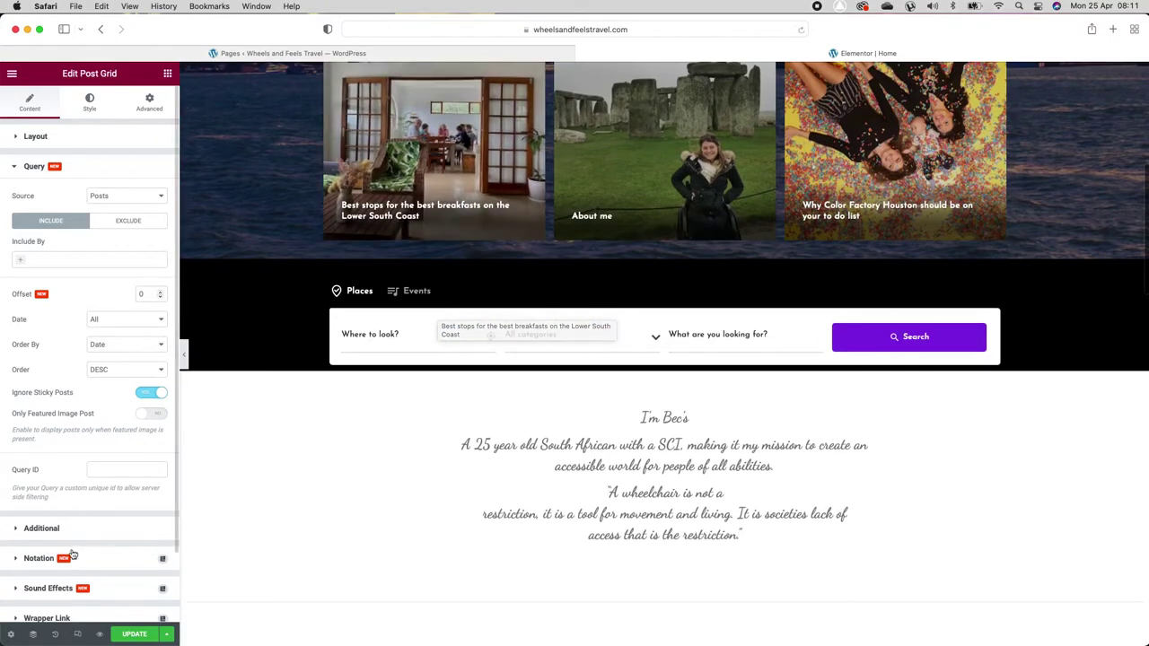
# Step: Look through the post grid's Notation, Sound Effects, Wrapper Link, Additional and Query settings and return to its Layout settings
pyautogui.click(73, 557)
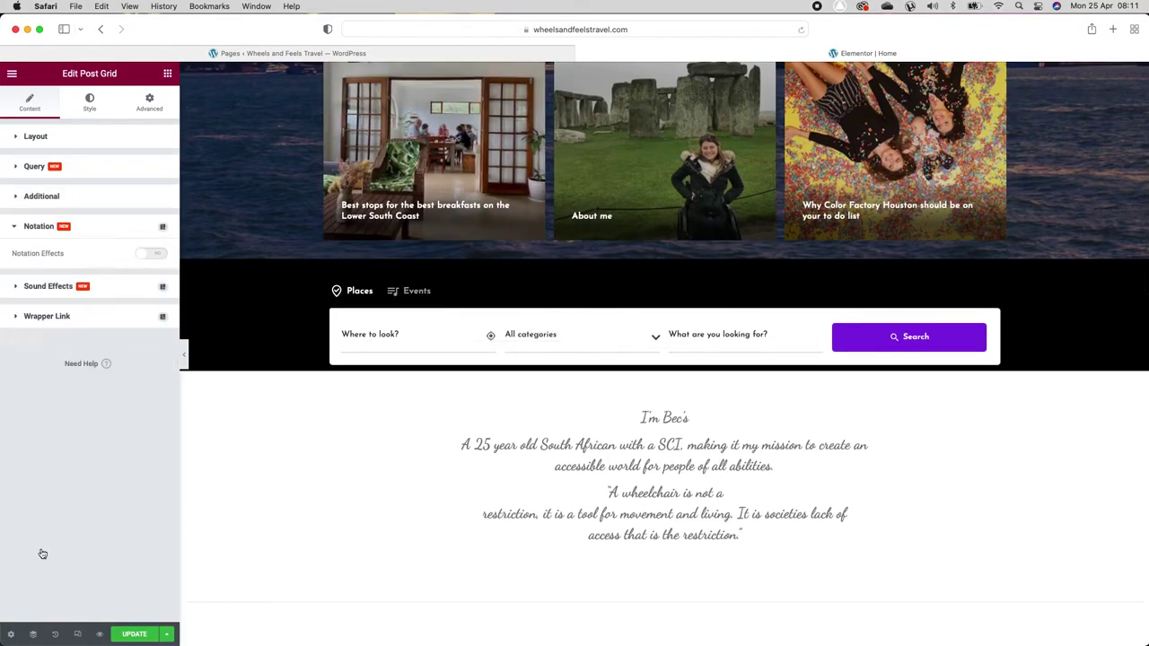
pyautogui.click(49, 291)
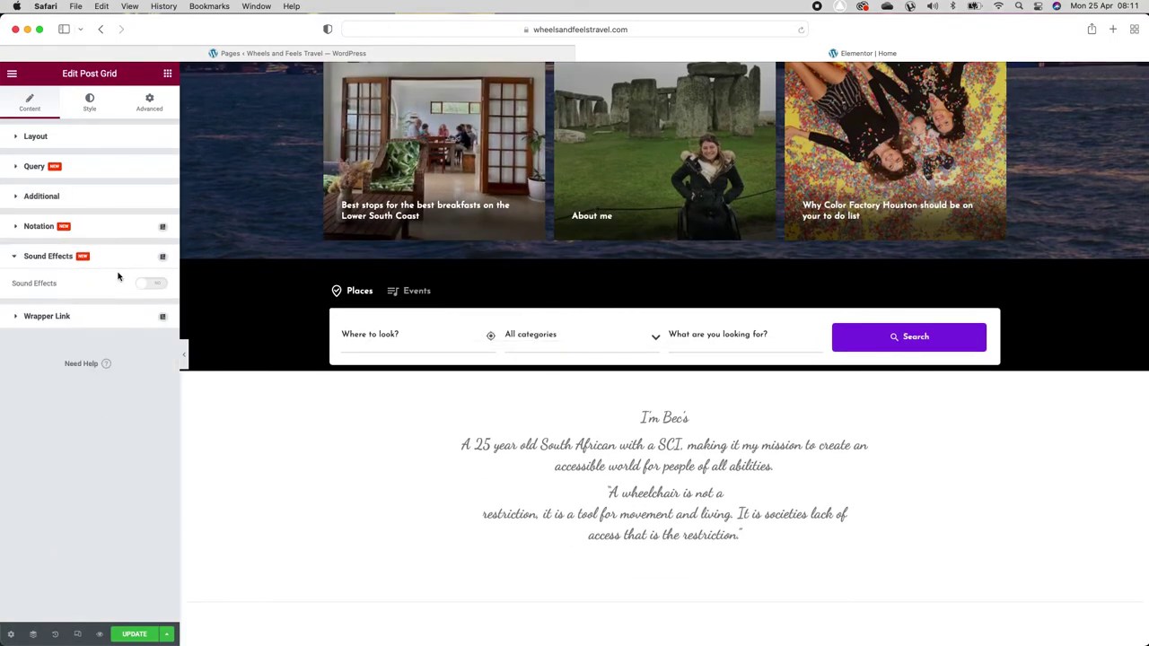
pyautogui.click(52, 323)
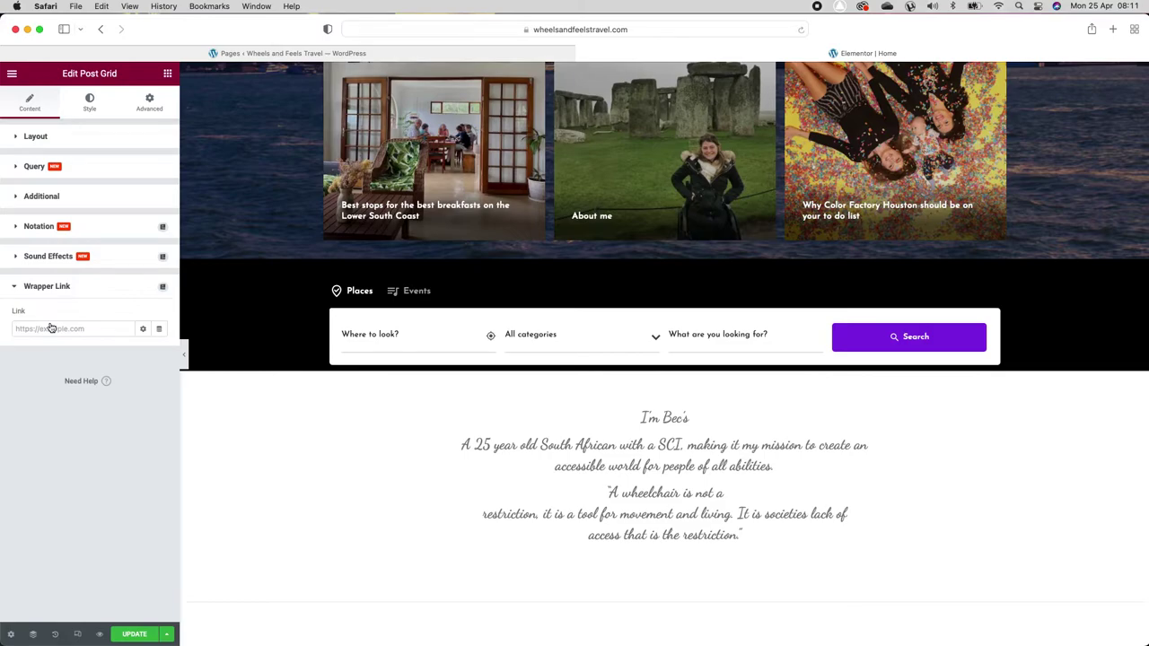
pyautogui.click(52, 200)
pyautogui.click(54, 168)
pyautogui.click(43, 135)
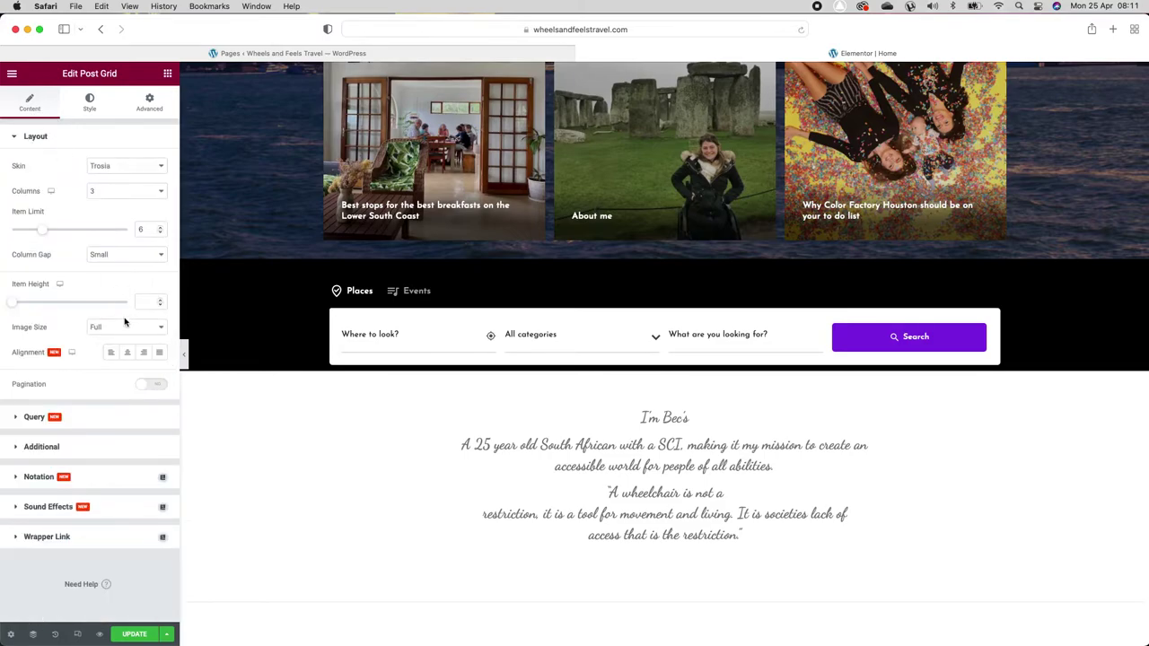
# Step: Review the post grid's image and title style settings, including the title typography options
pyautogui.click(91, 103)
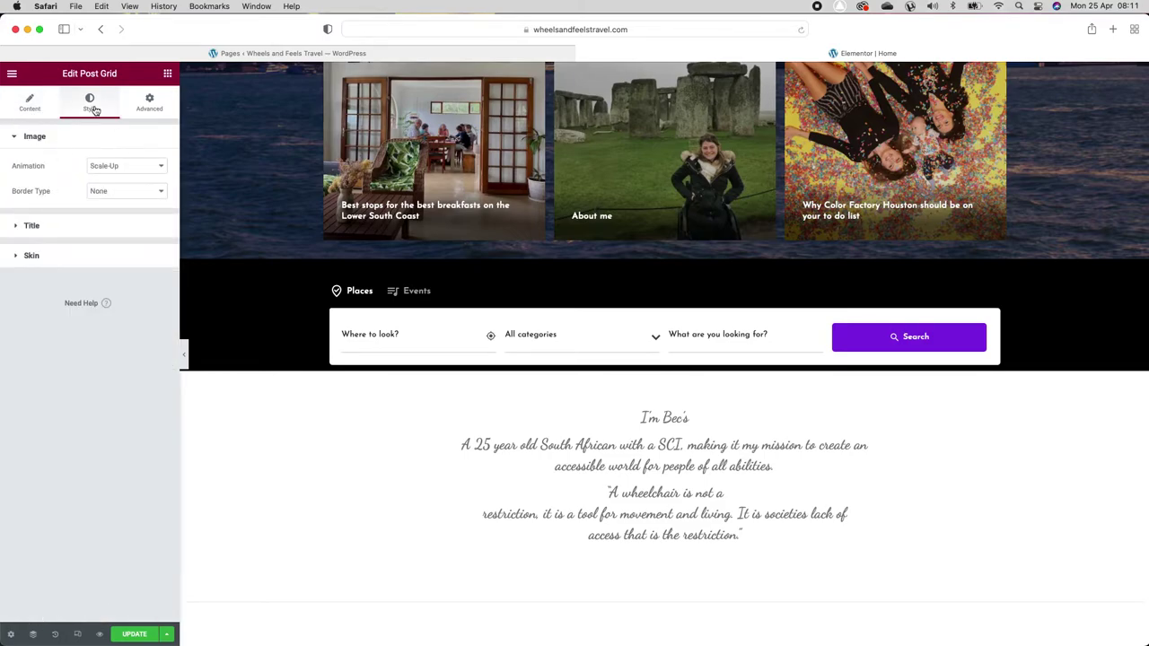
pyautogui.click(36, 226)
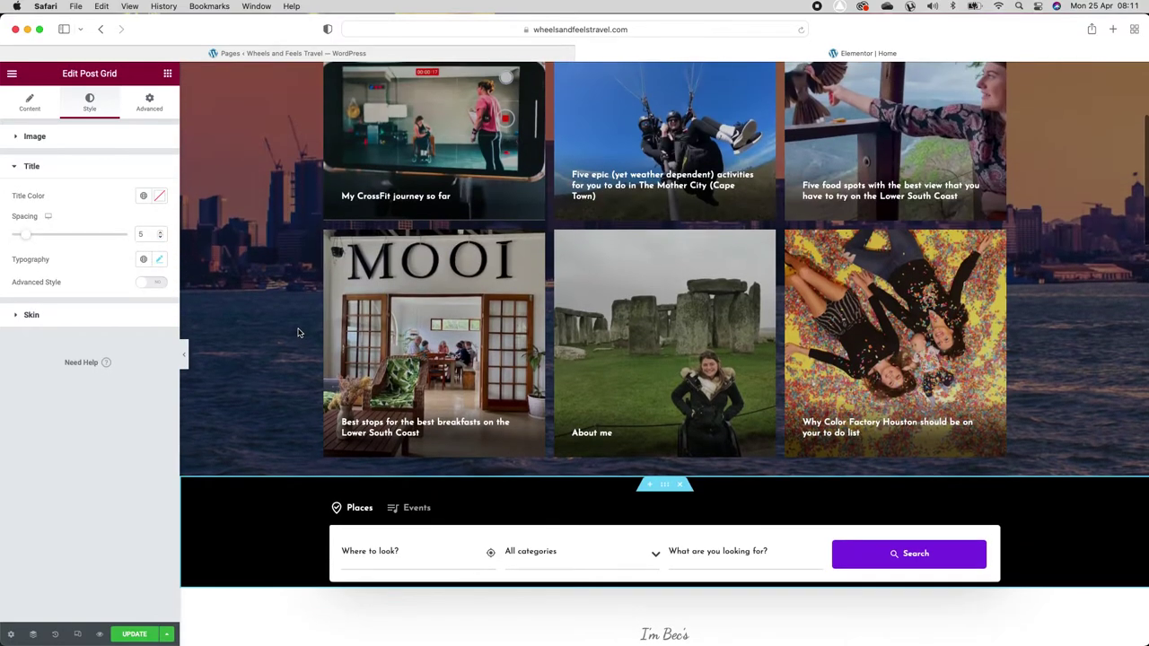
pyautogui.click(159, 259)
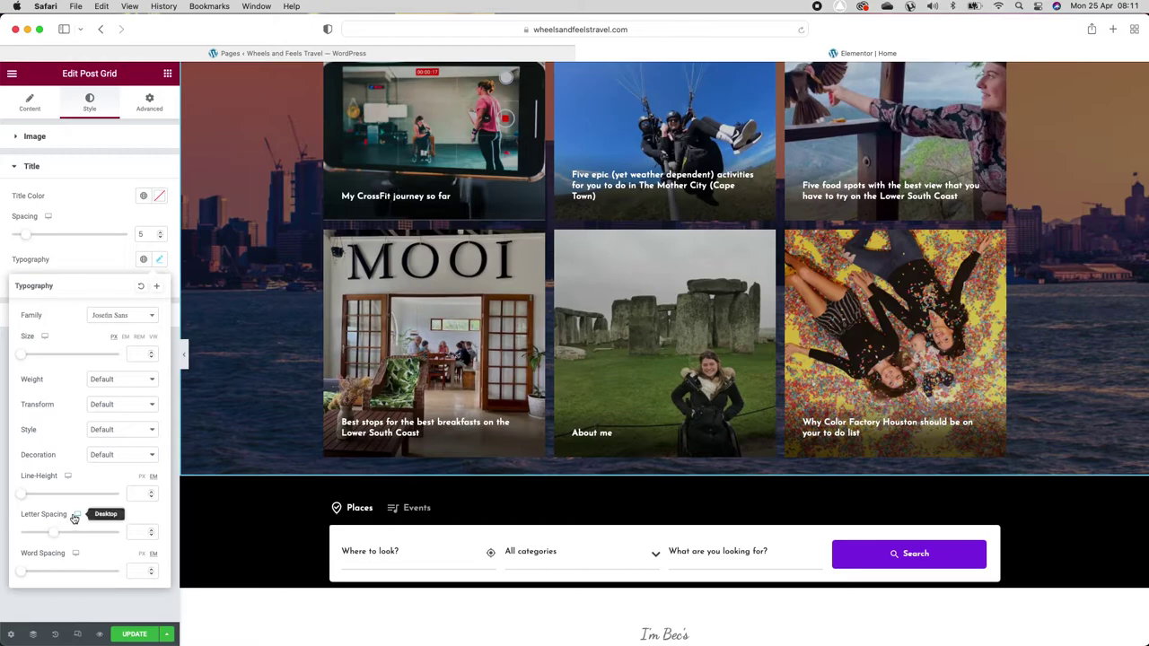
pyautogui.click(113, 201)
pyautogui.click(87, 166)
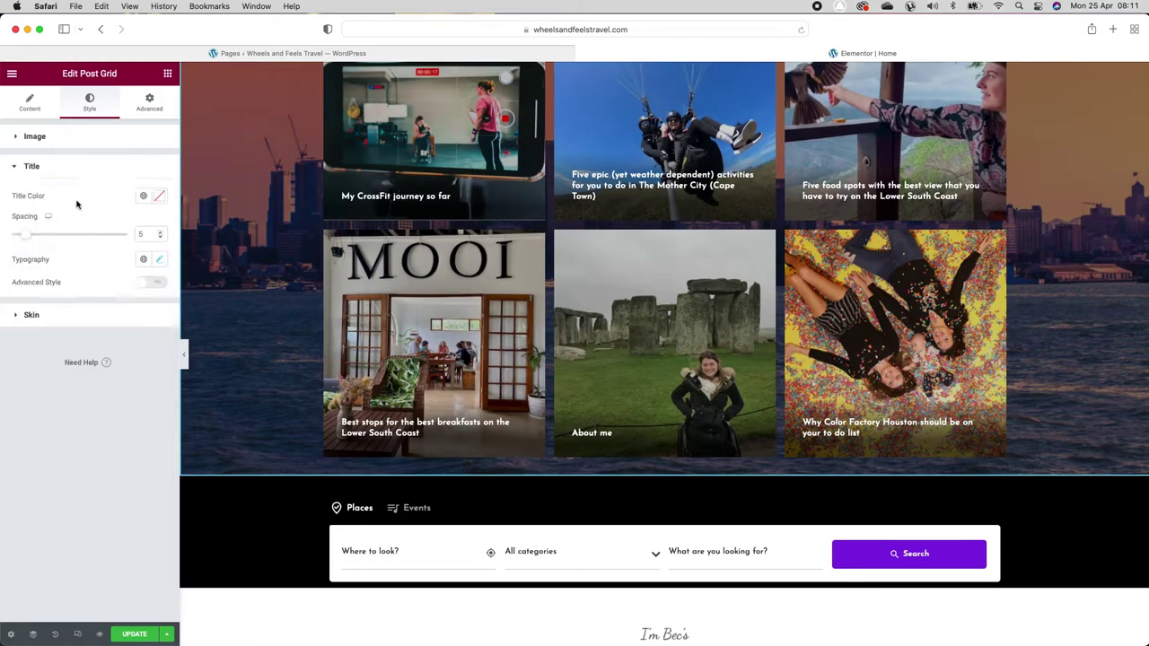
# Step: Try other title colors for the post grid and end on white
pyautogui.click(157, 196)
pyautogui.moveTo(100, 284); pyautogui.dragTo(11, 214)
pyautogui.click(82, 486)
# Step: Try the blur effect on the post grid's skin and switch it off again
pyautogui.click(41, 315)
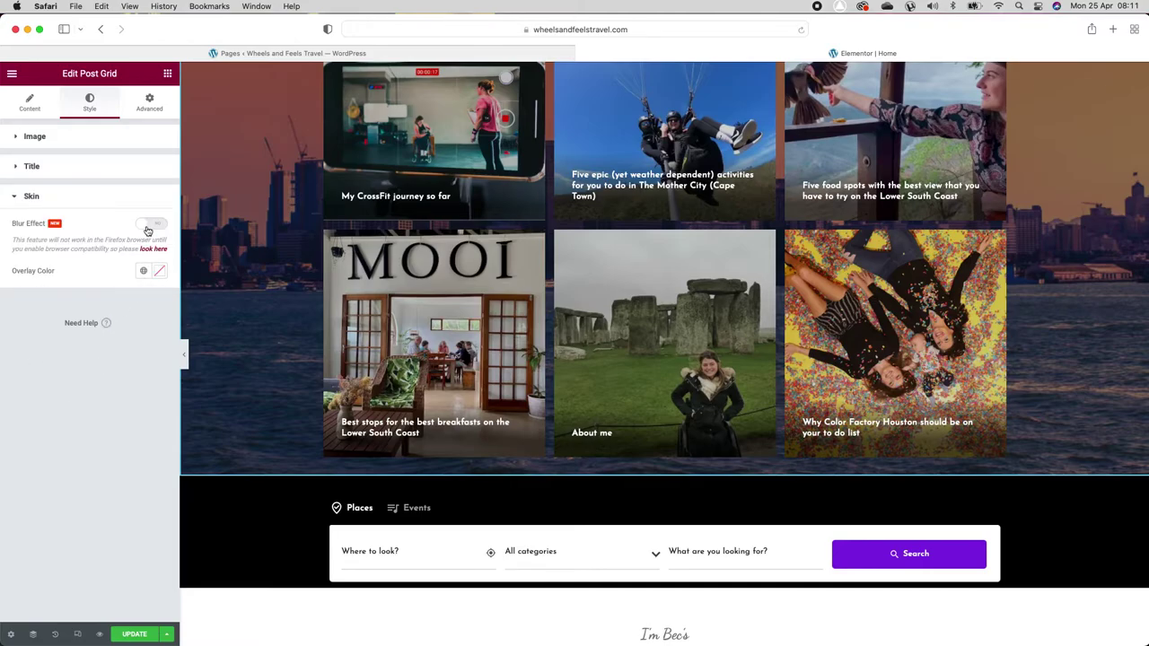
pyautogui.click(147, 229)
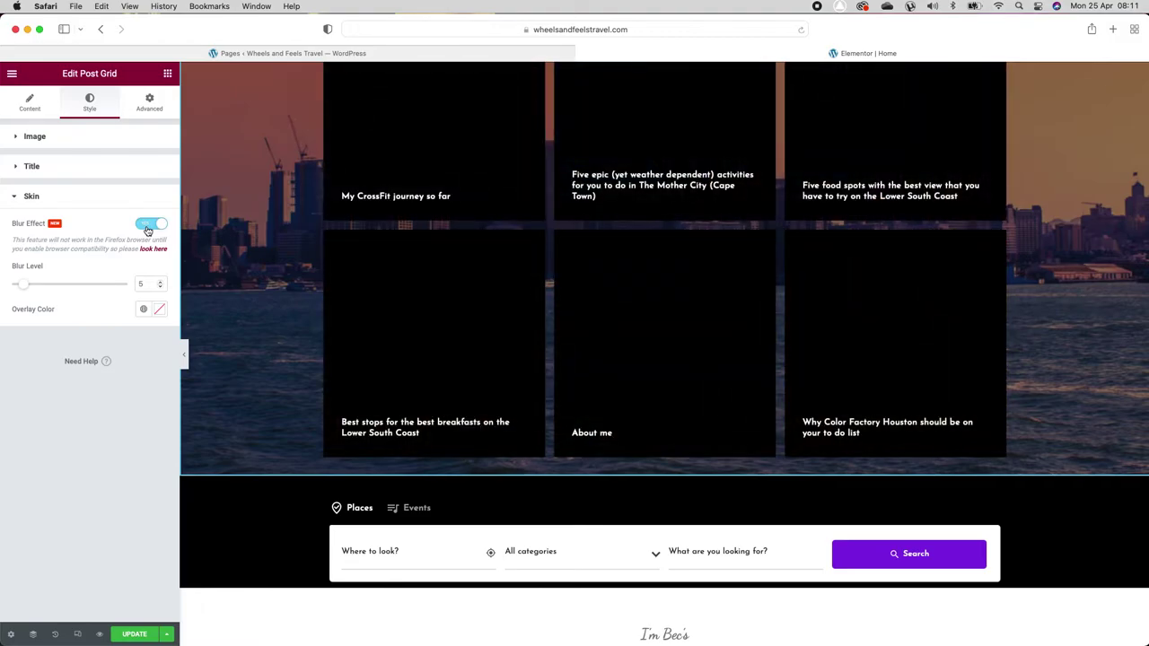
pyautogui.scroll(5, 284, 269)
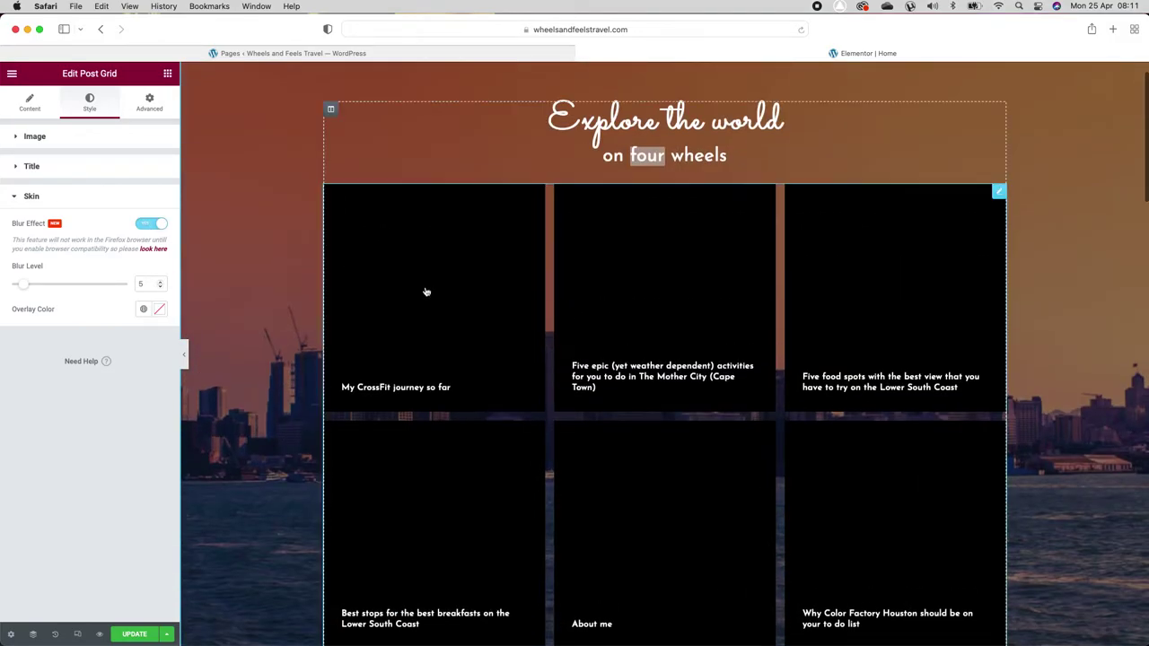
pyautogui.click(149, 225)
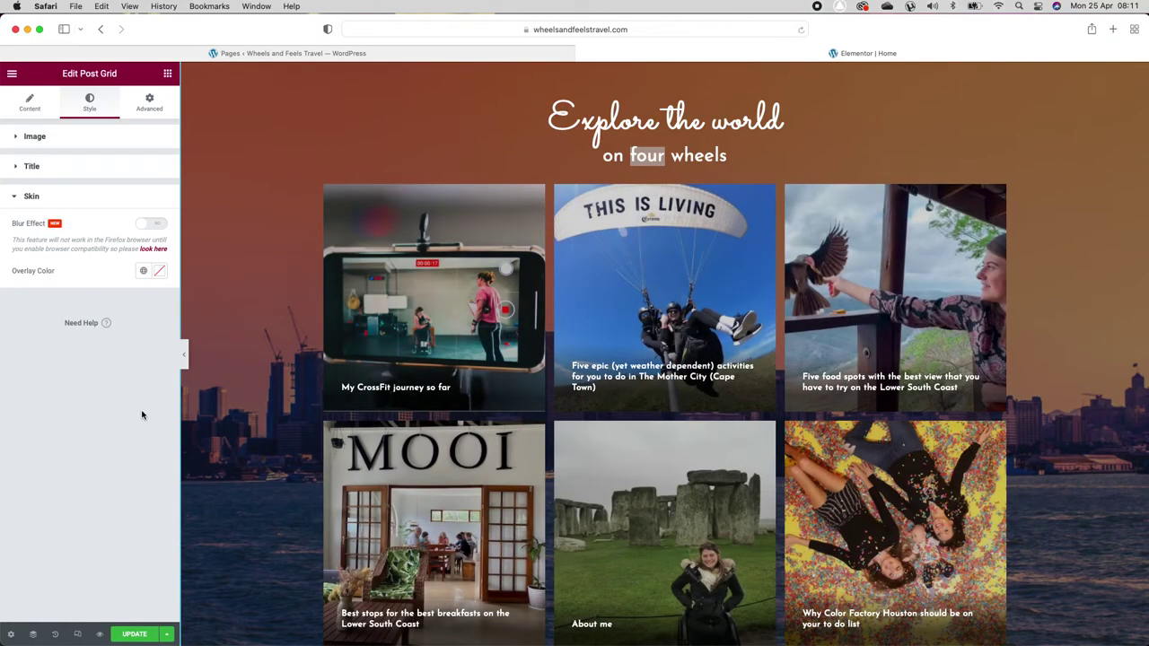
# Step: Select the Places and Events search form below the post grid to view its shortcode
pyautogui.scroll(-5, 280, 456)
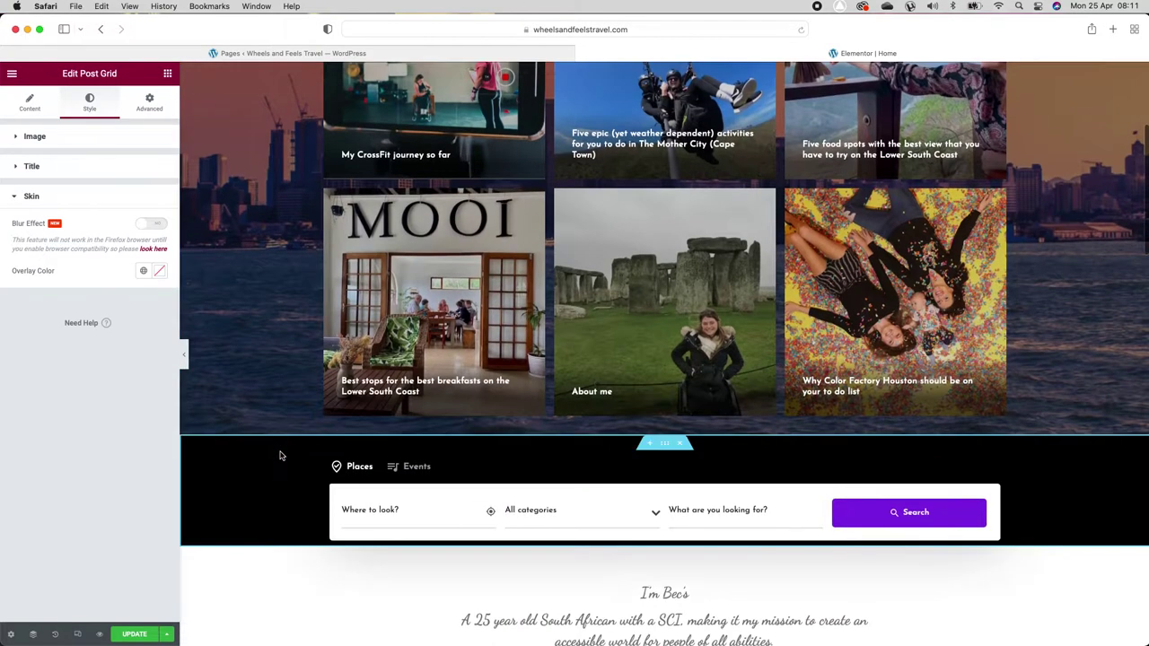
pyautogui.scroll(-5, 280, 456)
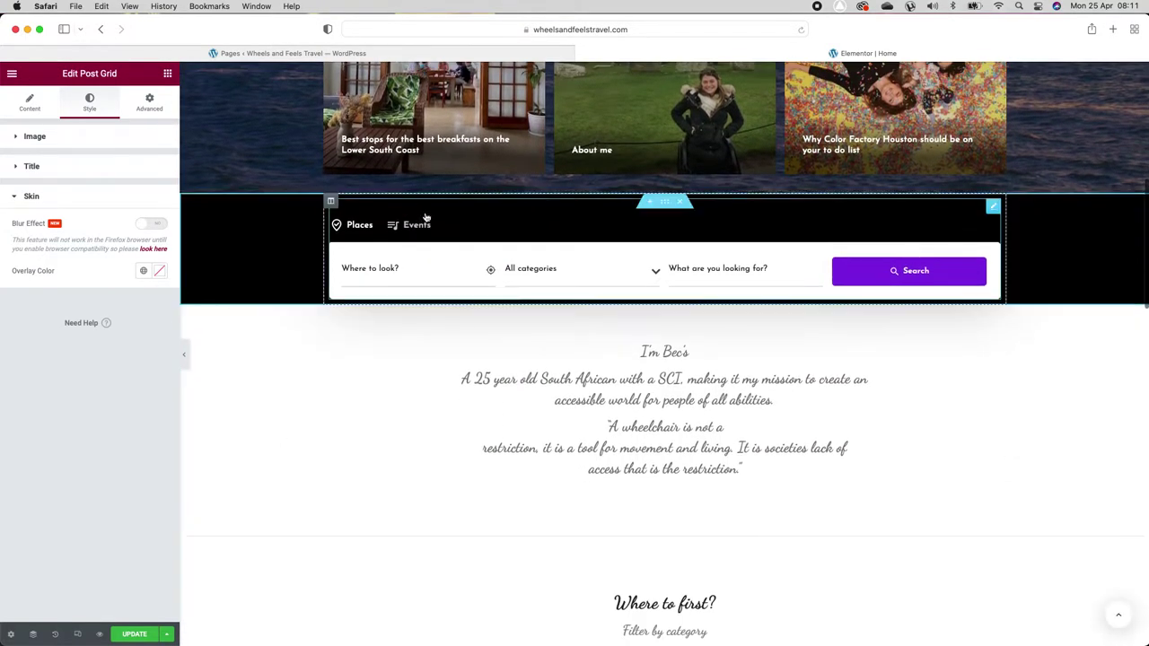
pyautogui.click(411, 224)
pyautogui.click(366, 230)
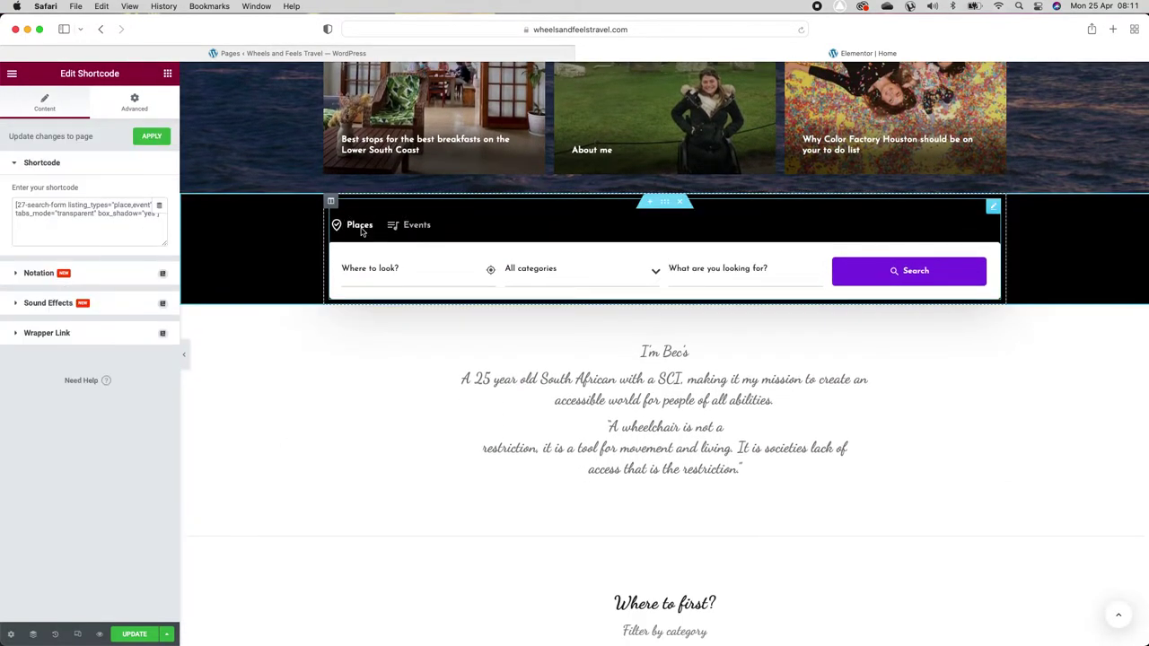
# Step: Try a red background color on the search form's section and return it to black
pyautogui.click(668, 207)
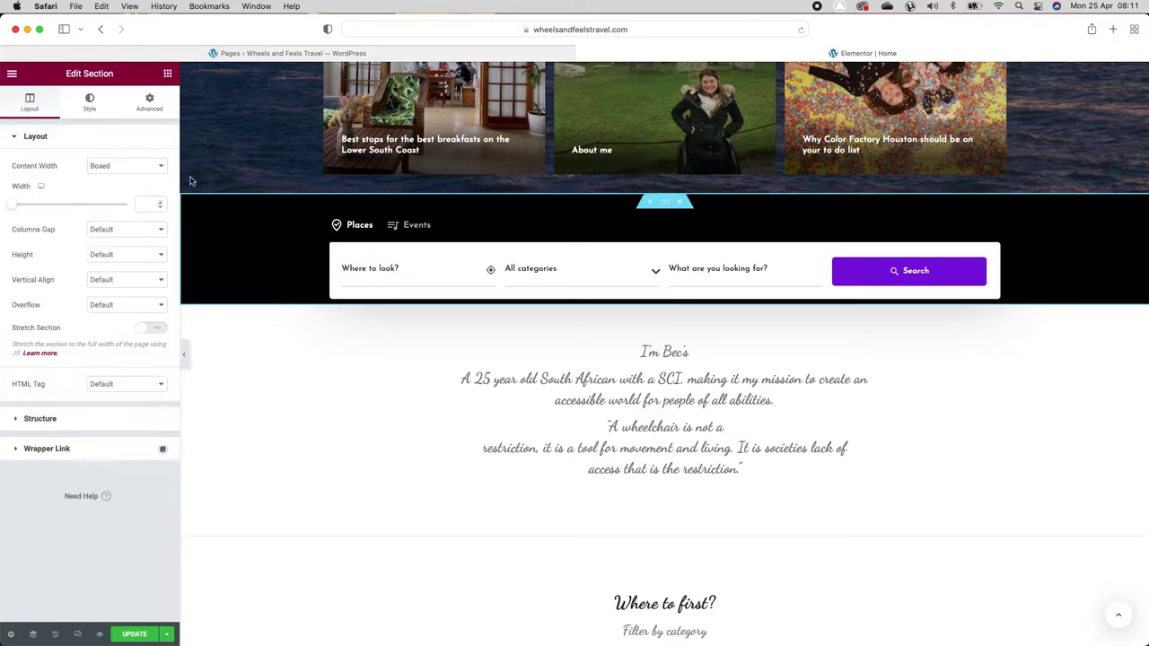
pyautogui.click(88, 102)
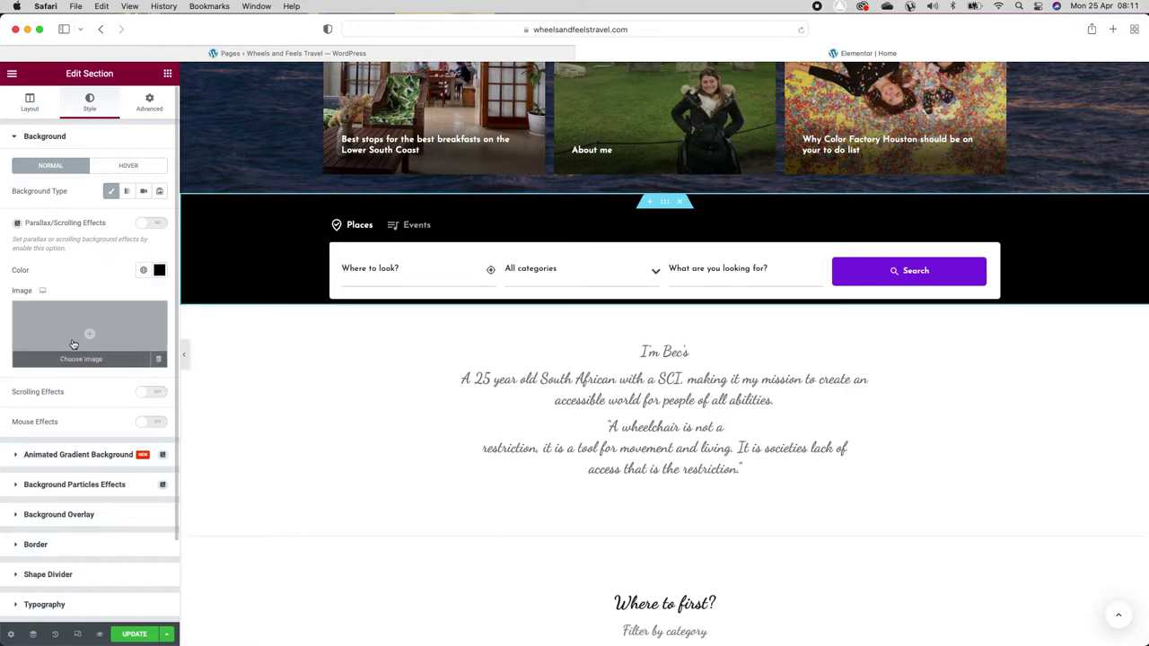
pyautogui.click(159, 269)
pyautogui.click(150, 312)
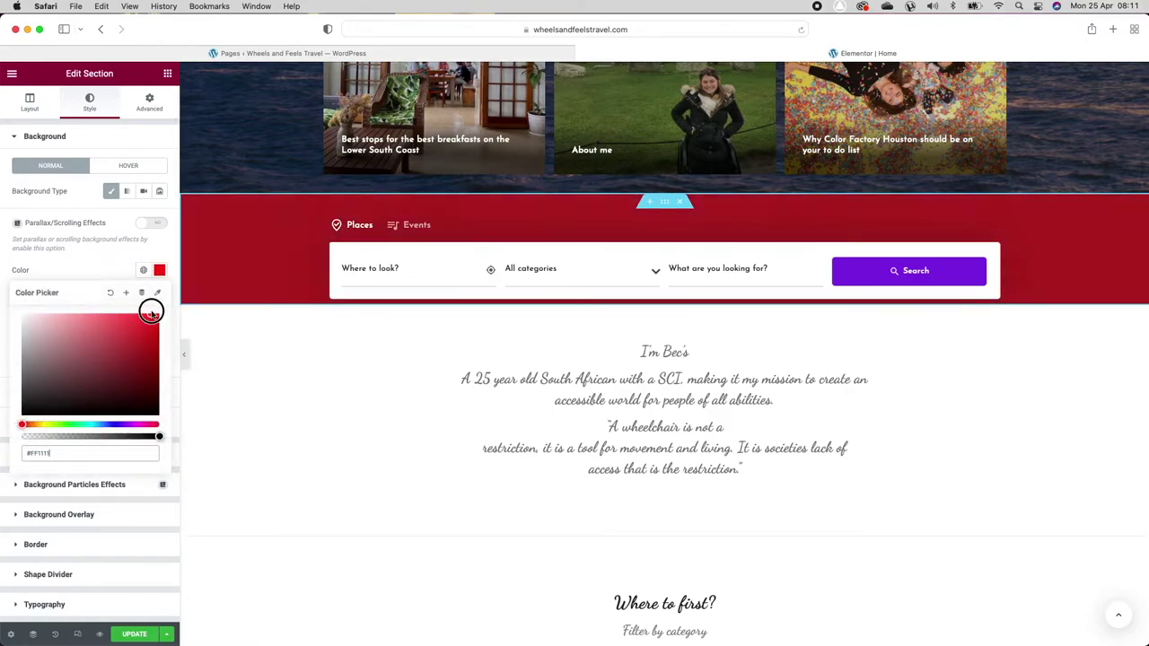
pyautogui.moveTo(151, 312); pyautogui.dragTo(8, 398)
pyautogui.click(102, 269)
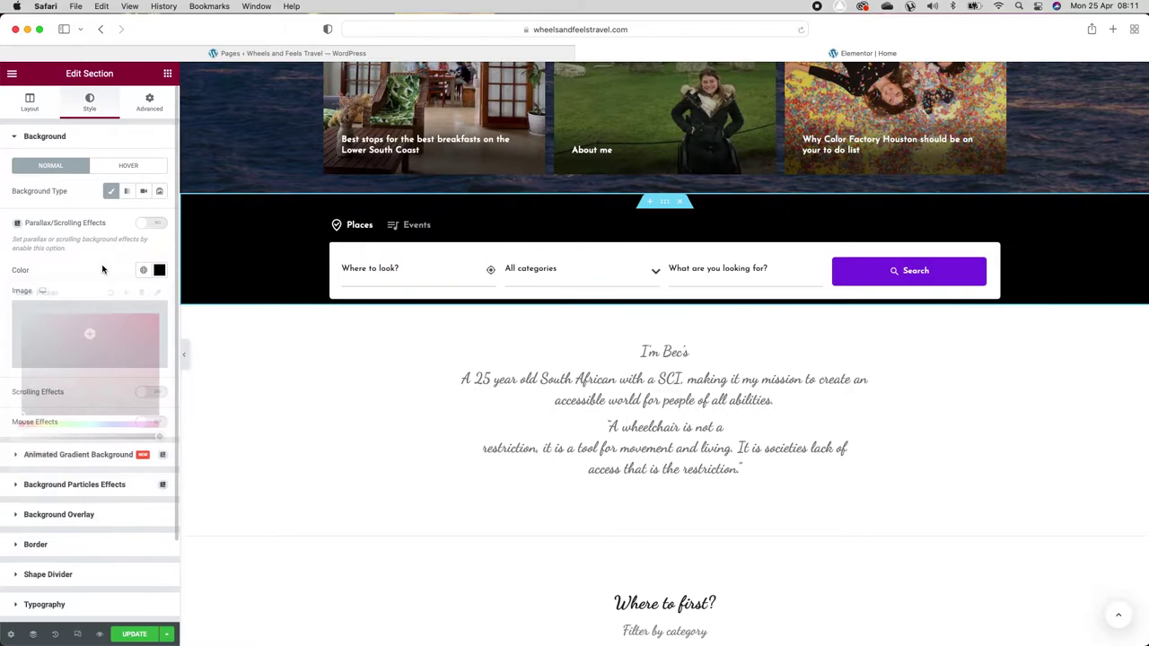
# Step: Reselect the search form's shortcode widget and switch to the WordPress Pages list
pyautogui.click(404, 269)
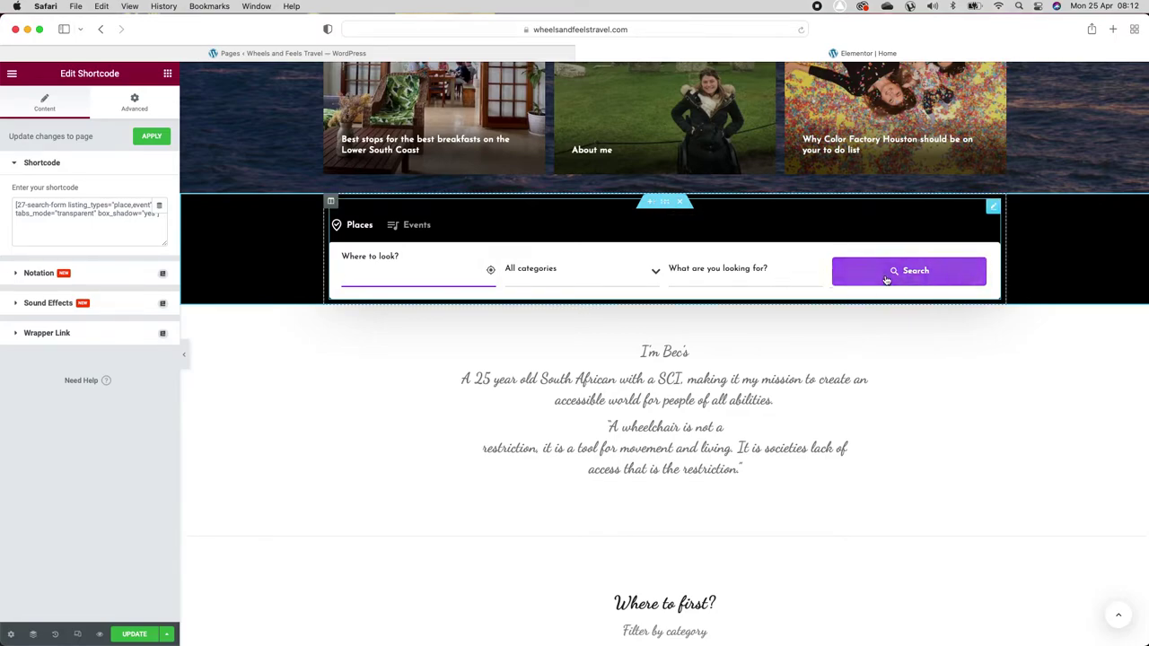
pyautogui.click(478, 53)
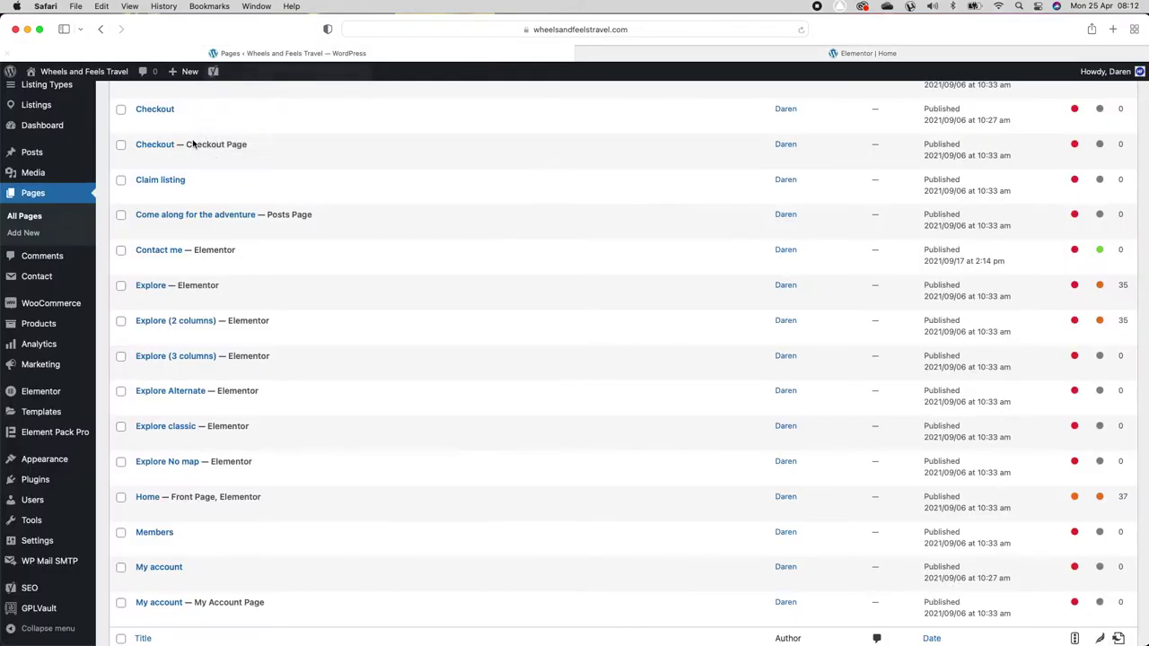
# Step: Open the theme's general options to view the accent color, and return to the Home page in Elementor
pyautogui.scroll(5, 114, 163)
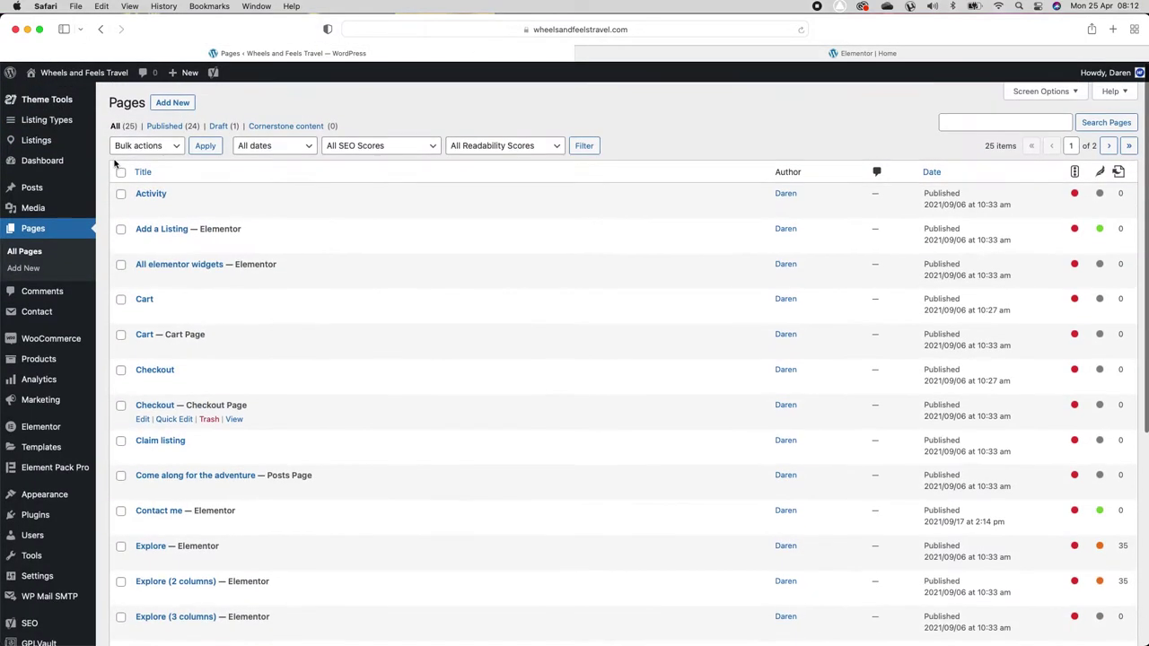
pyautogui.moveTo(54, 97)
pyautogui.click(142, 102)
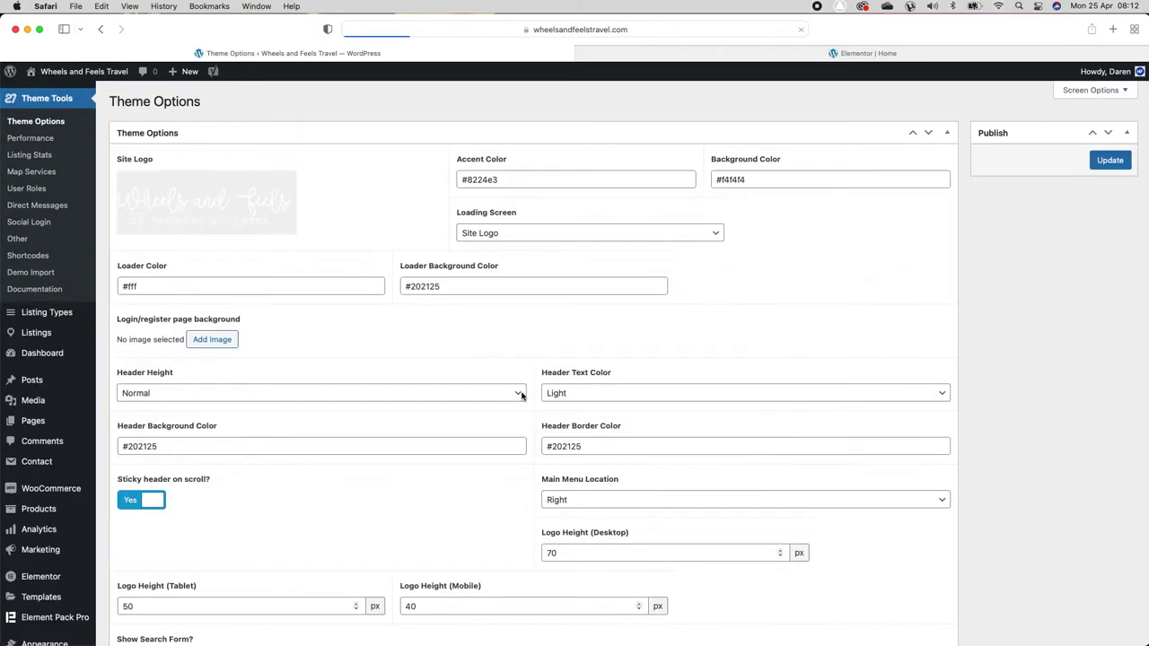
pyautogui.click(149, 160)
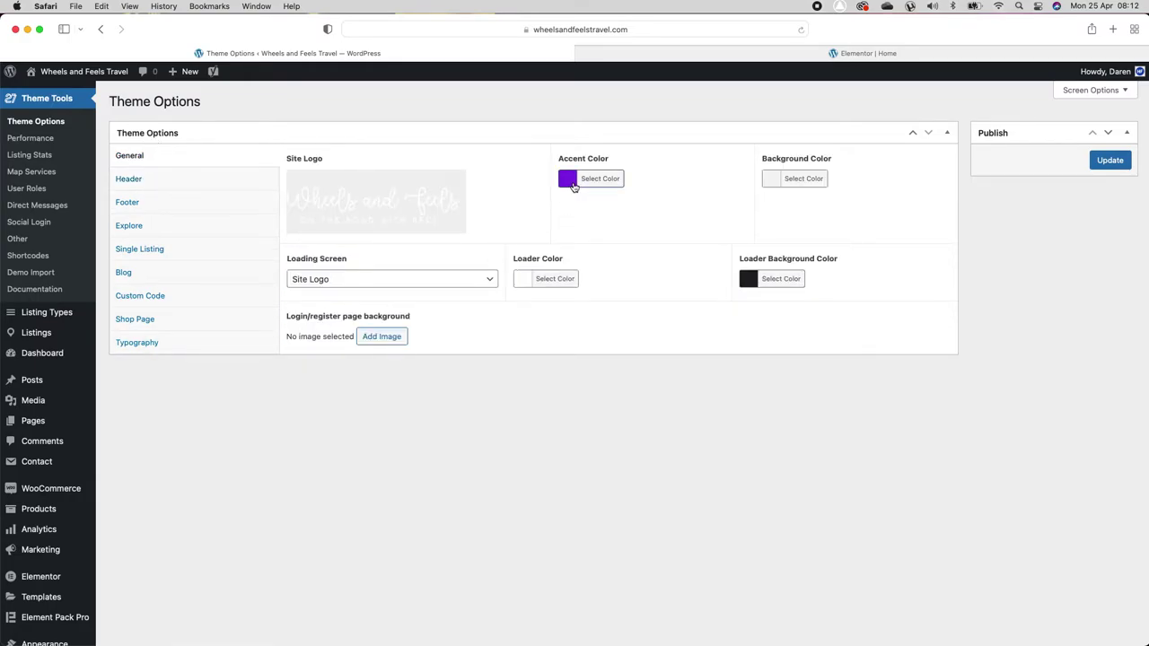
pyautogui.click(673, 53)
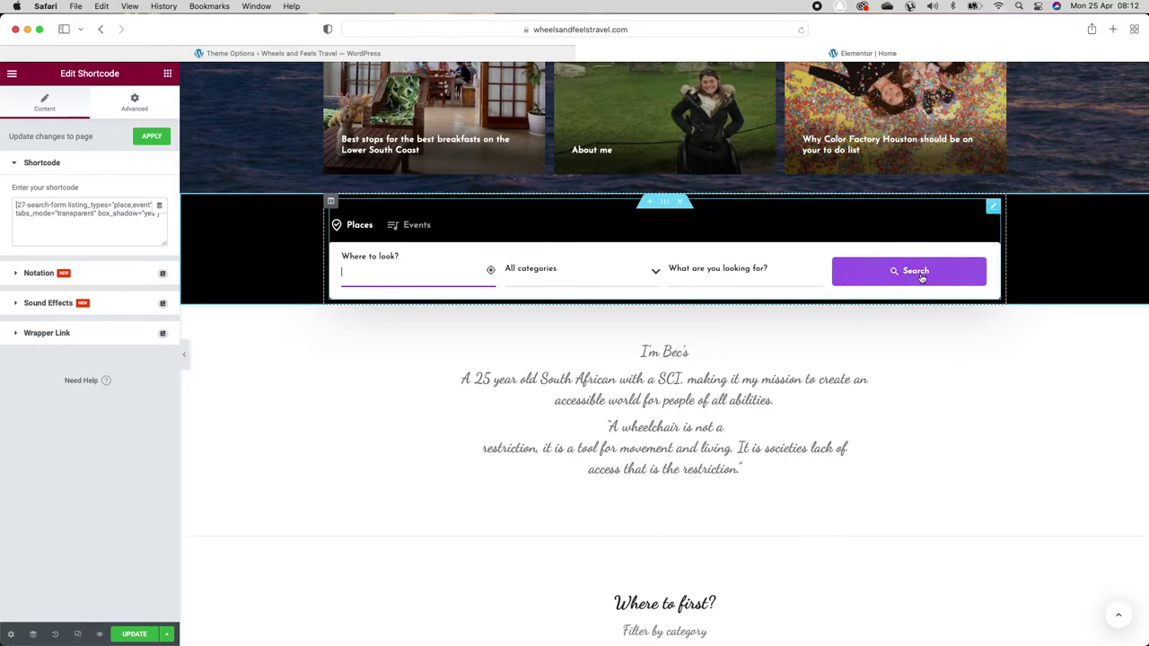
# Step: Open the introduction text below the search form for editing and widen the editing panel
pyautogui.scroll(5, 921, 277)
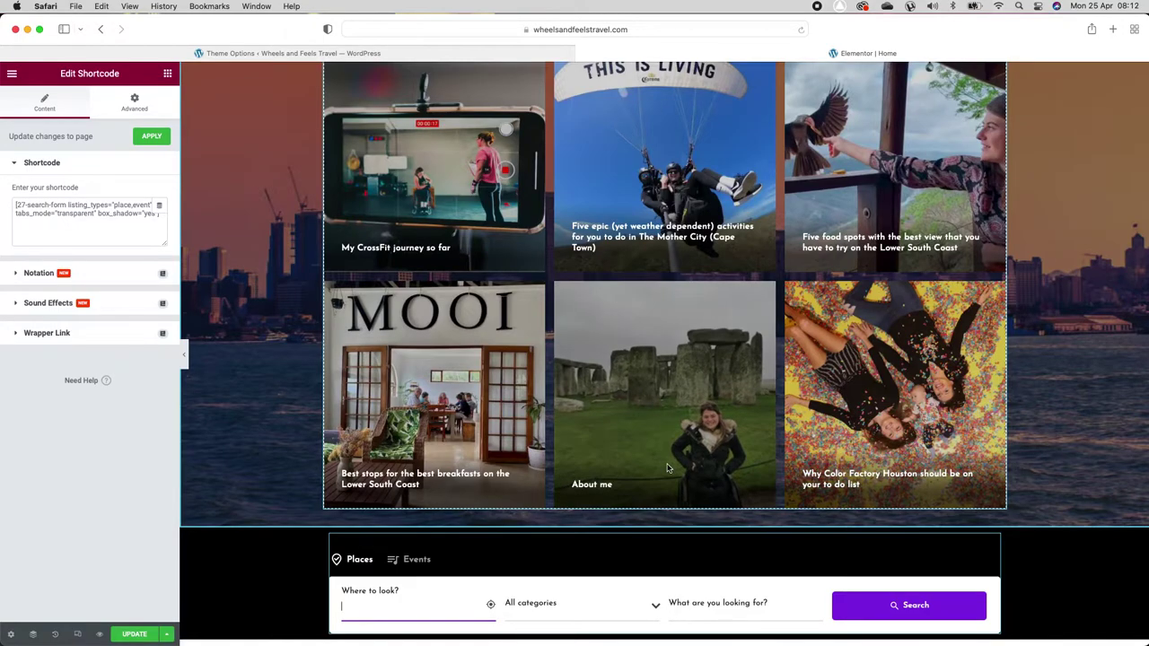
pyautogui.scroll(-6, 718, 359)
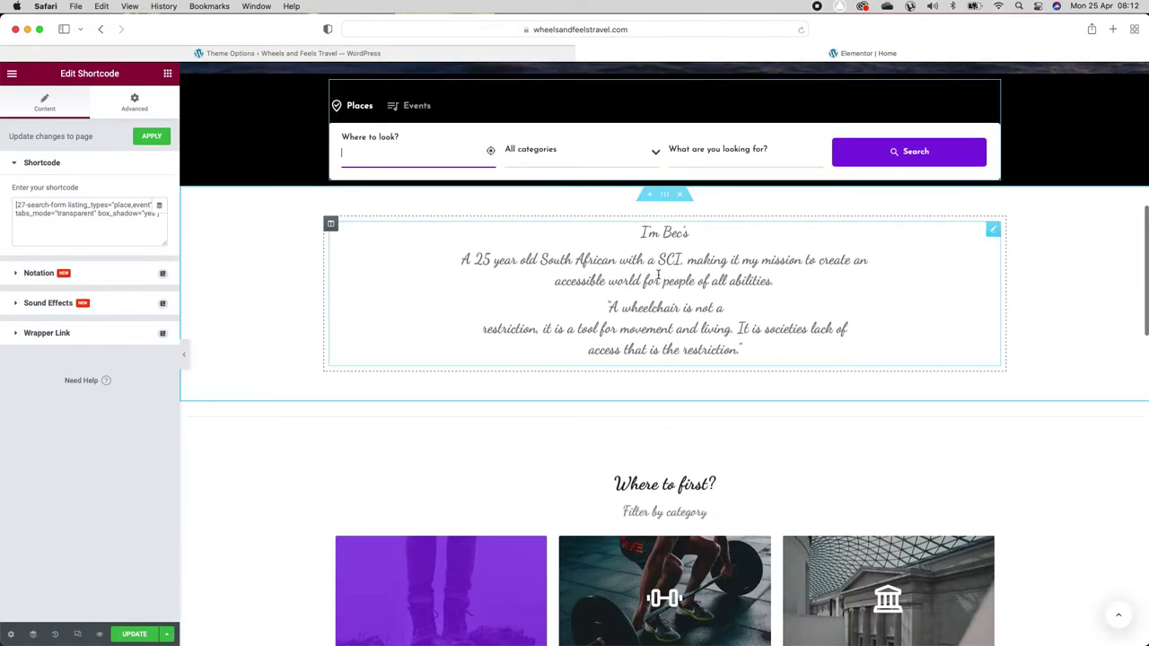
pyautogui.rightClick(659, 276)
pyautogui.click(692, 287)
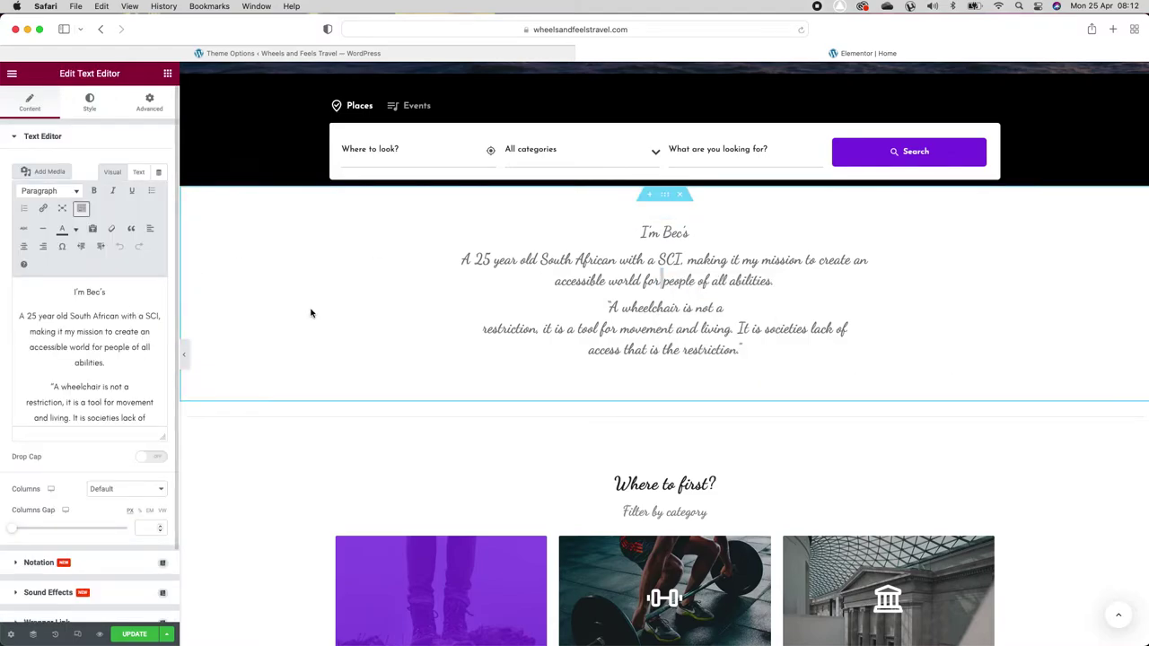
pyautogui.scroll(10, 359, 318)
pyautogui.scroll(2, 378, 319)
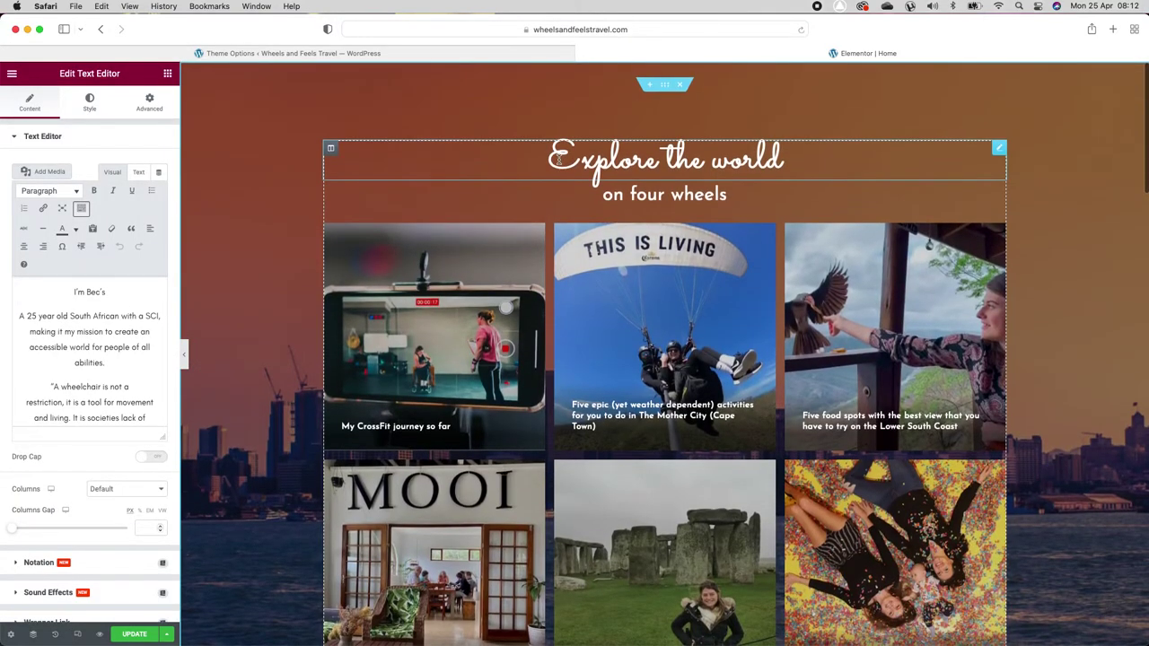
pyautogui.scroll(-10, 466, 369)
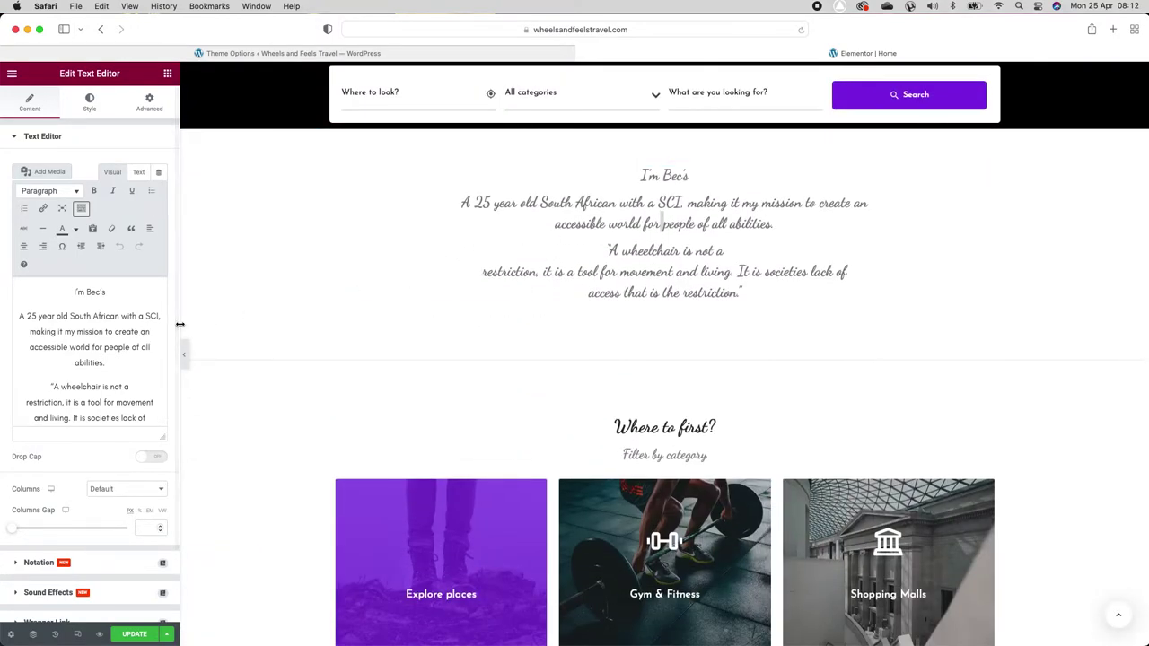
pyautogui.moveTo(202, 323); pyautogui.dragTo(274, 317)
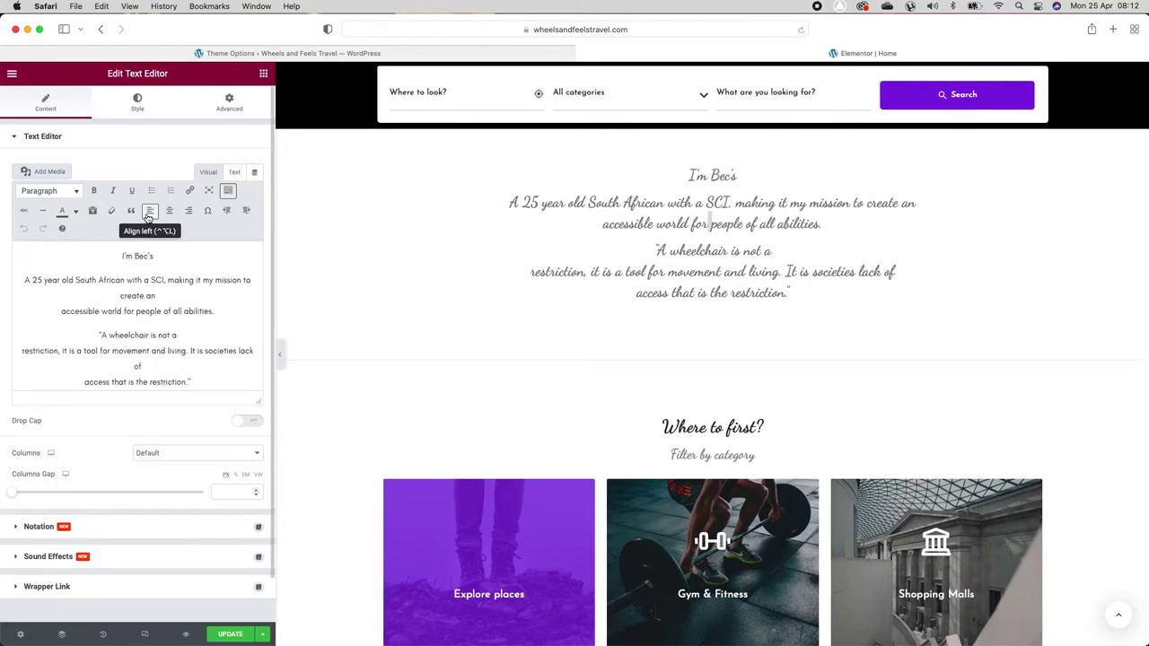
# Step: Try left alignment on the whole introduction text and return it to centered
pyautogui.click(149, 323)
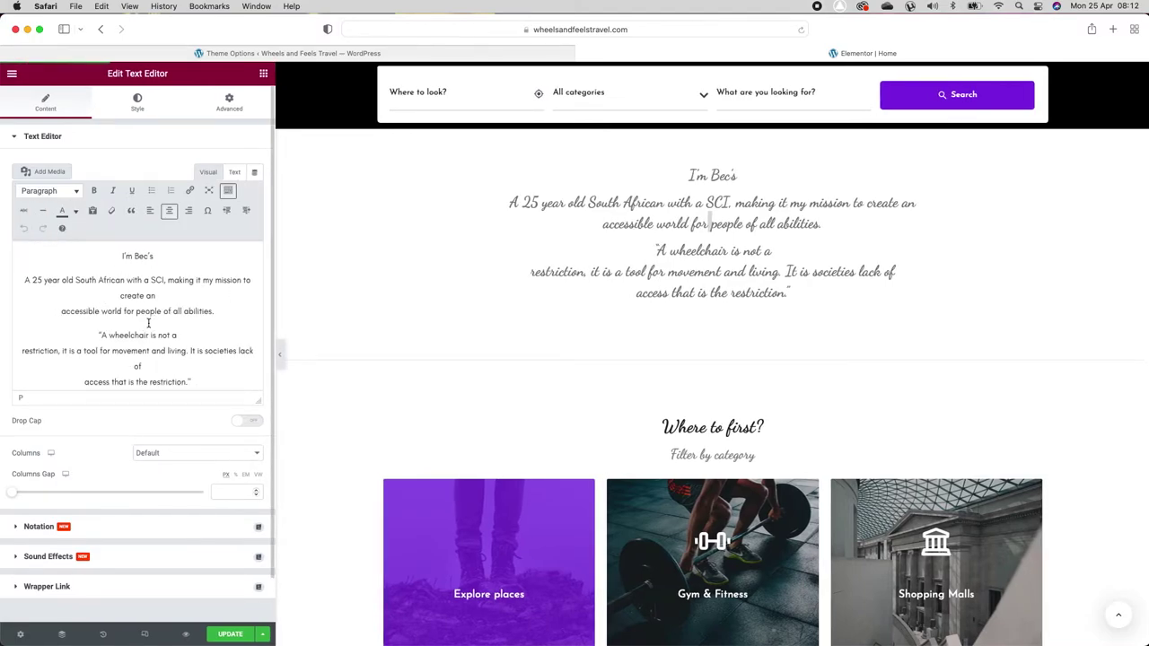
pyautogui.press('super+a')
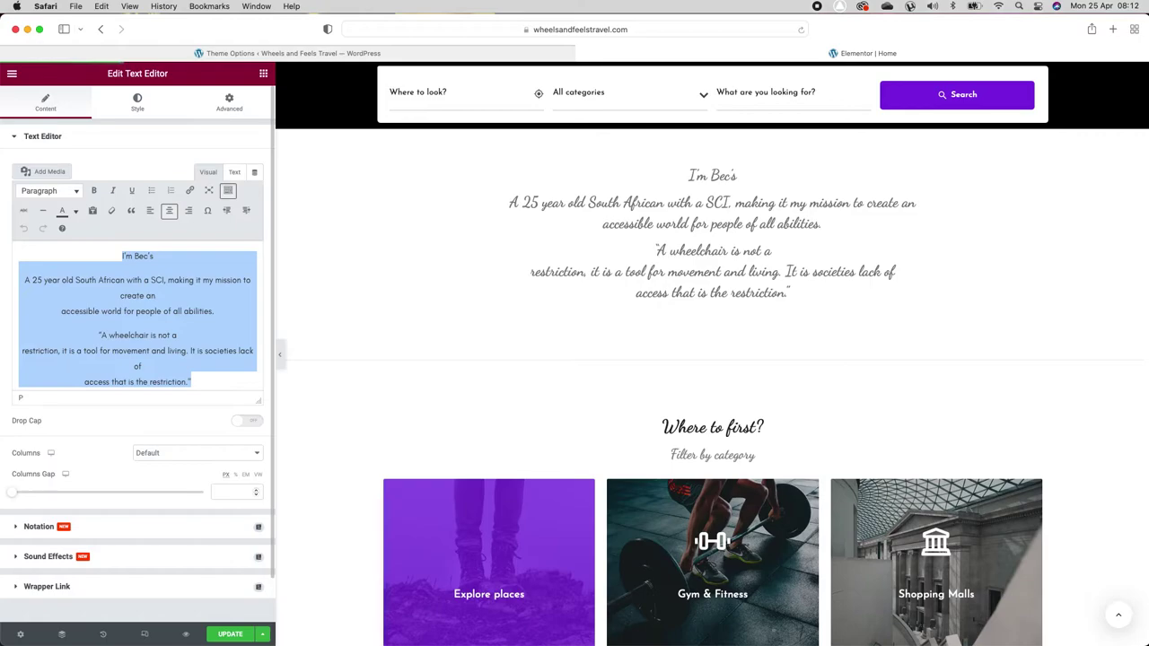
pyautogui.click(151, 210)
pyautogui.click(169, 211)
# Step: Try bulleted and numbered lists on the introduction text, remove them and center the text again
pyautogui.click(152, 190)
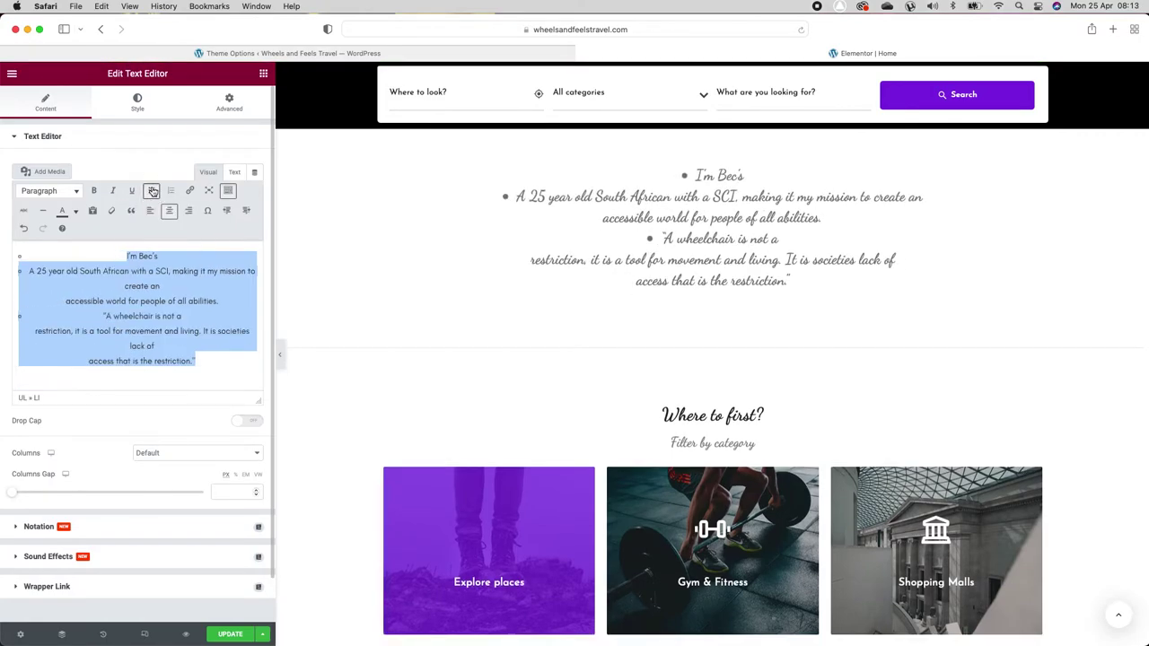
pyautogui.click(151, 190)
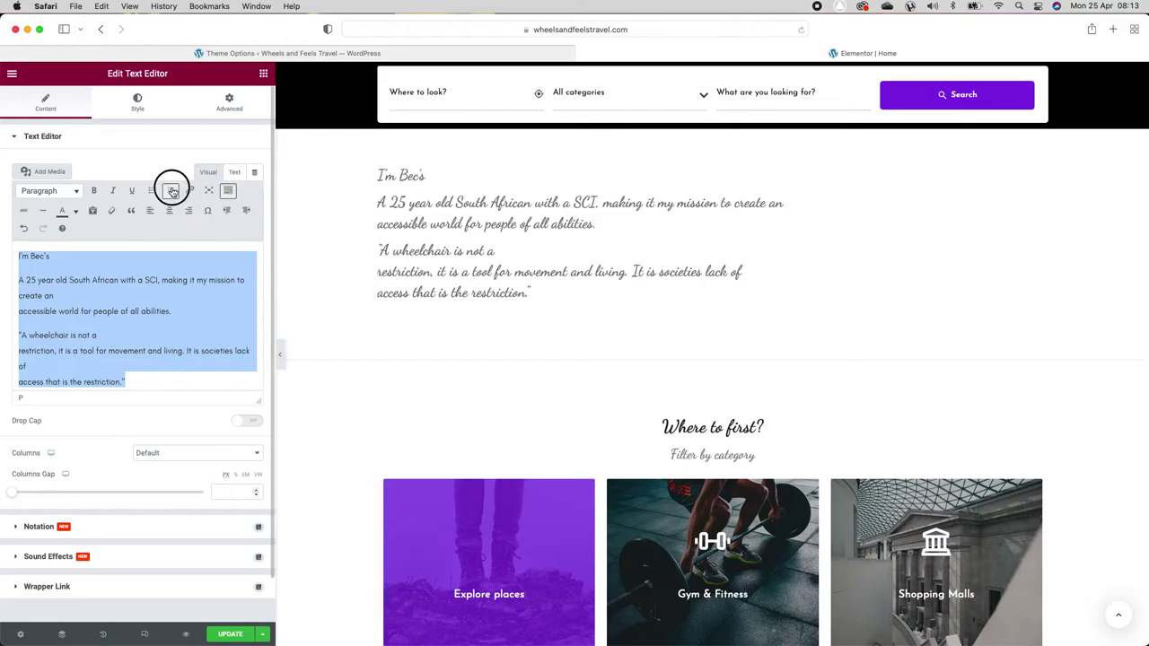
pyautogui.click(171, 191)
pyautogui.click(172, 191)
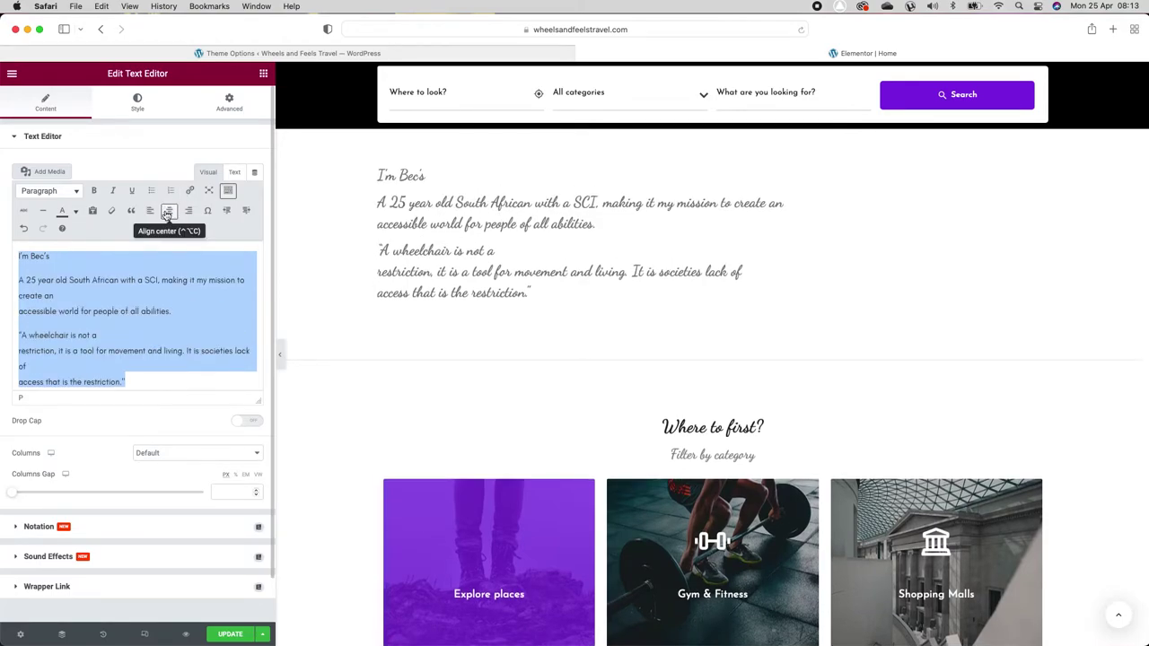
pyautogui.click(167, 211)
# Step: Try the Heading 1 format on the introduction text and switch it back to Paragraph
pyautogui.click(52, 192)
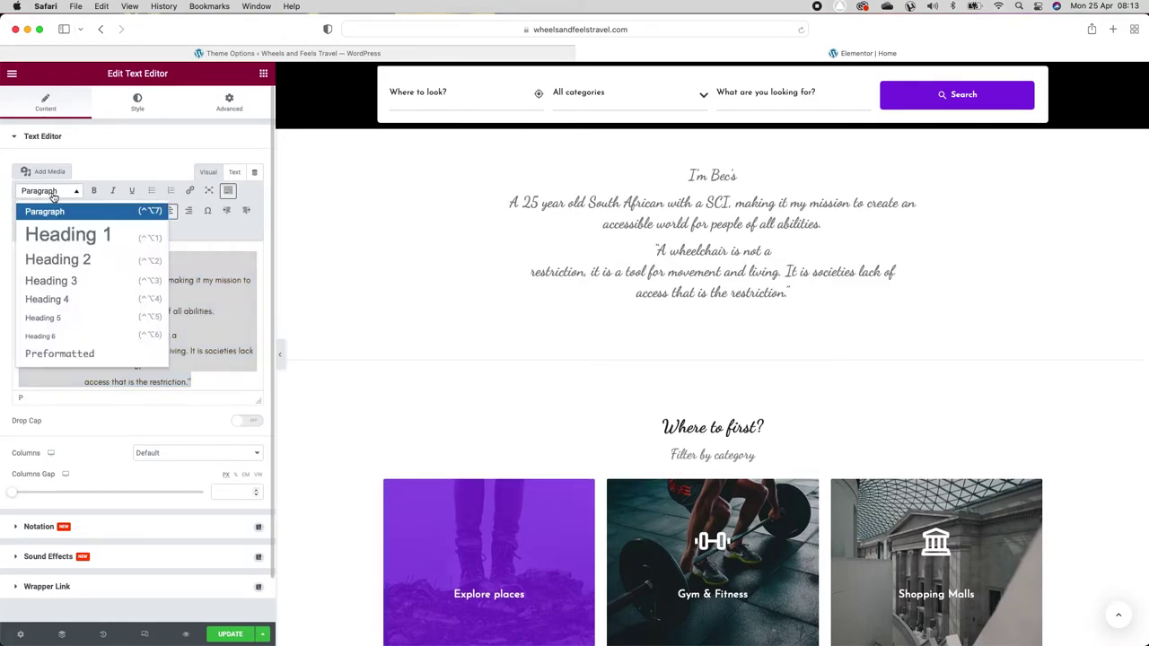
pyautogui.click(67, 234)
pyautogui.click(49, 192)
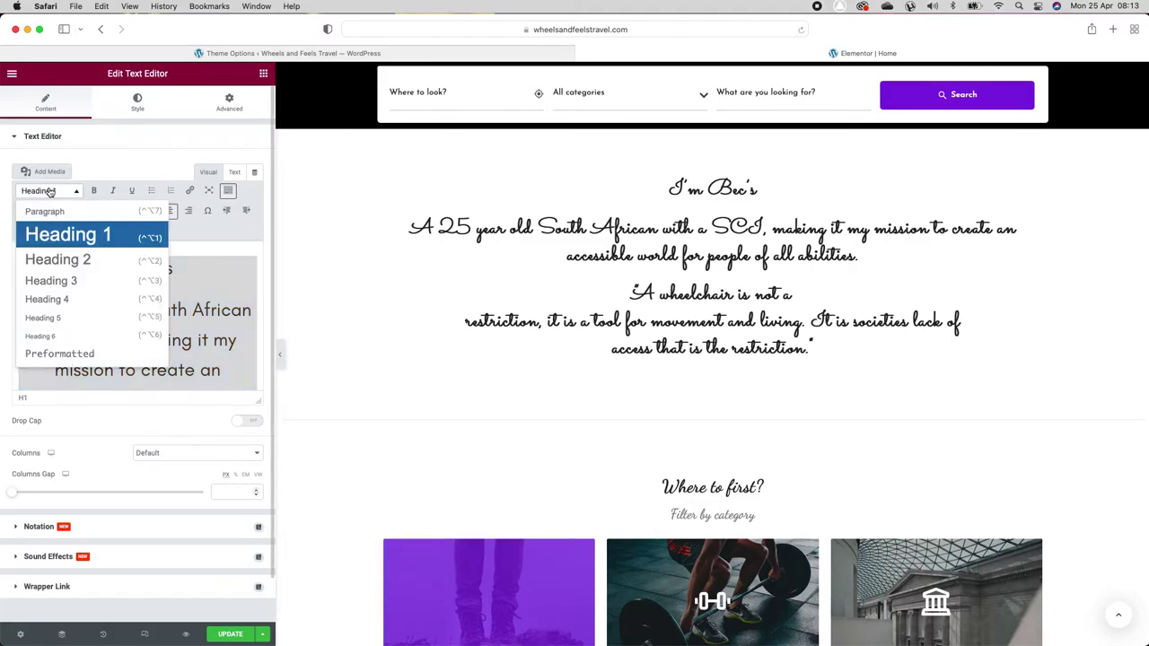
pyautogui.click(45, 212)
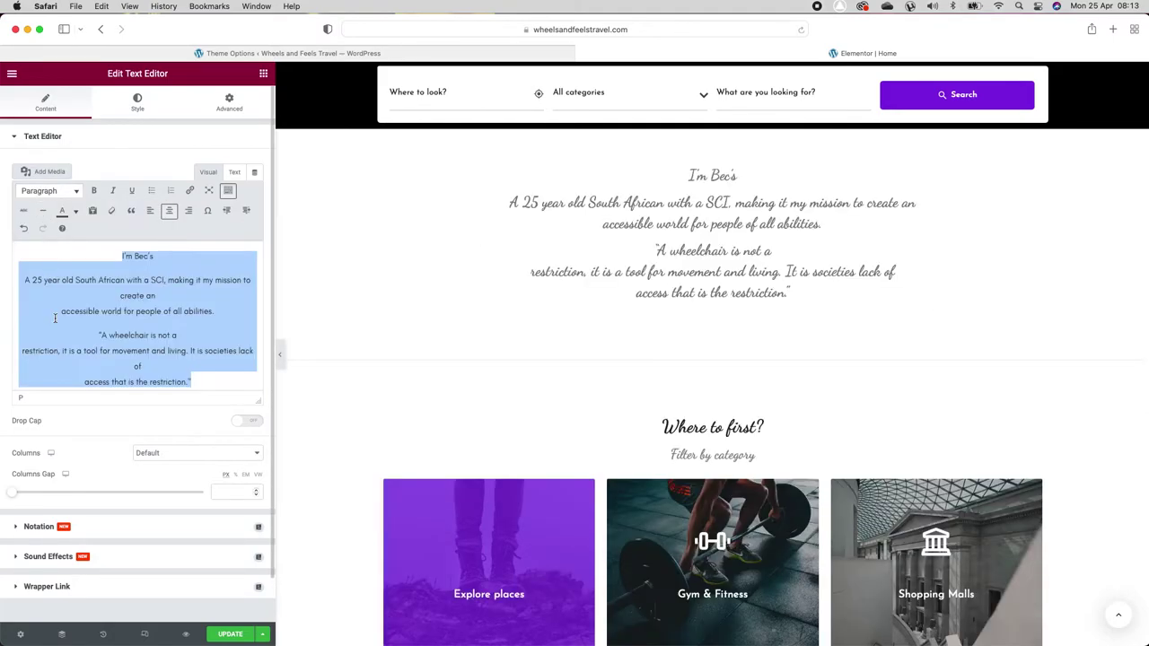
# Step: Color the whole introduction text orange within the text editor, and try strikethrough on and off
pyautogui.click(75, 210)
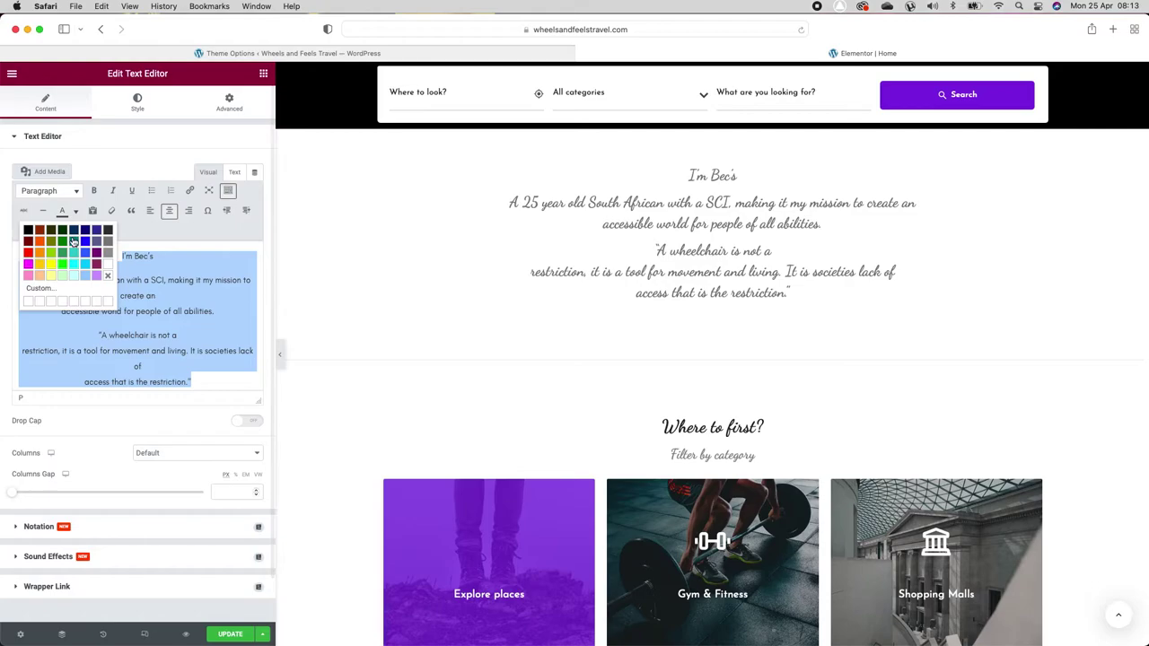
pyautogui.click(38, 242)
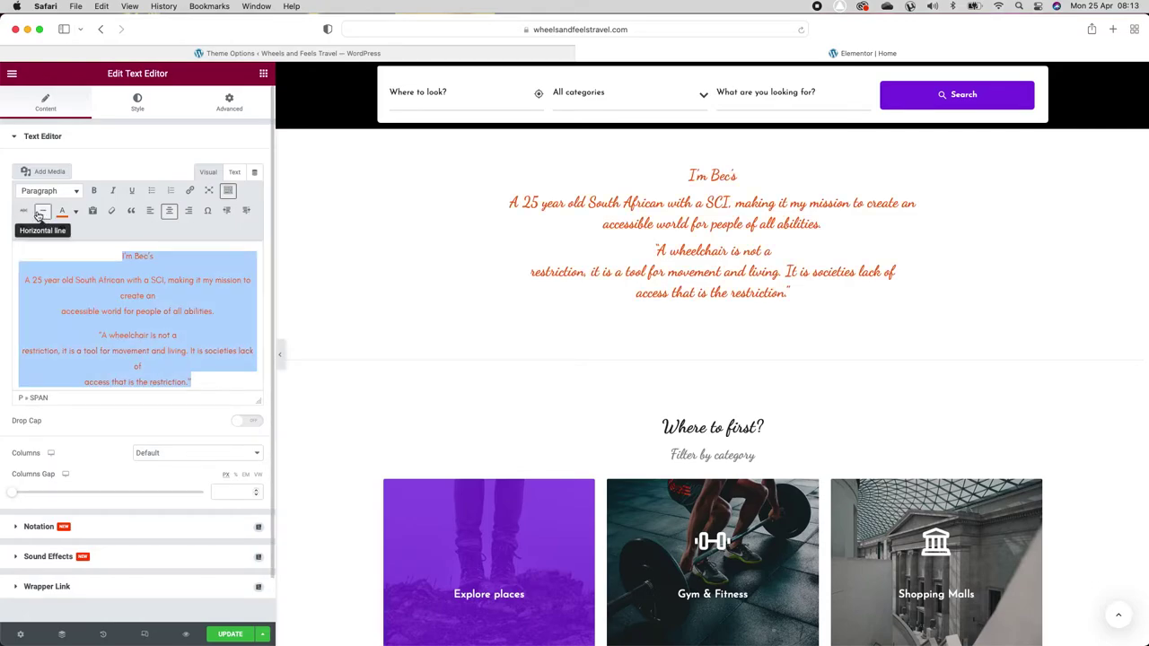
pyautogui.click(26, 216)
pyautogui.click(25, 216)
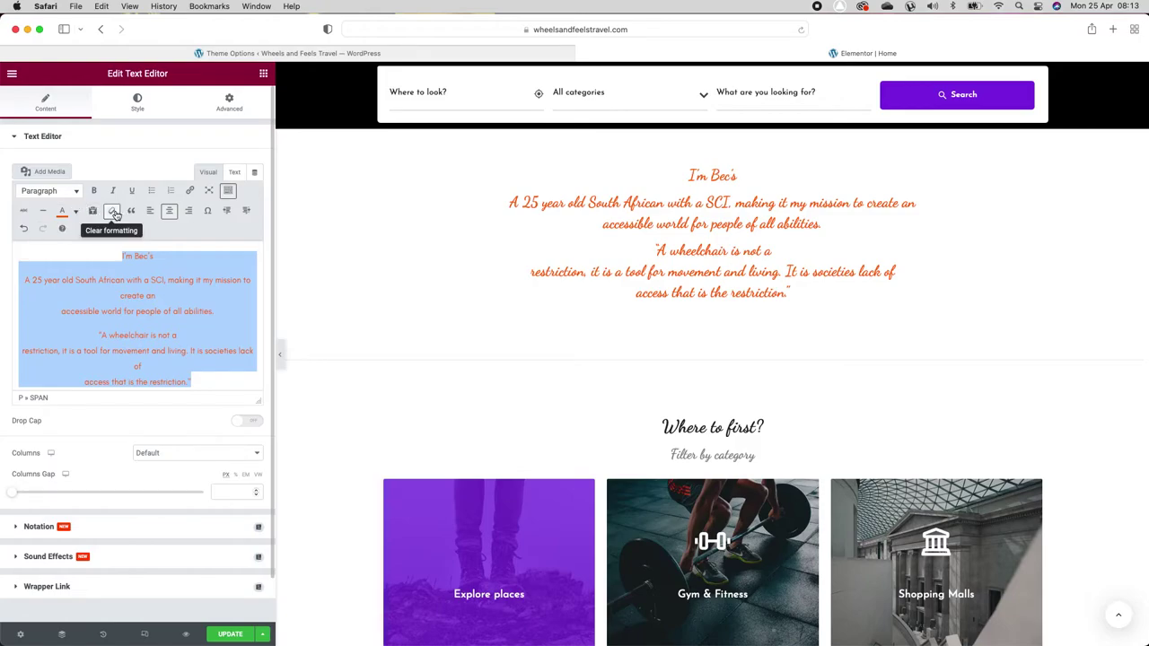
pyautogui.click(125, 310)
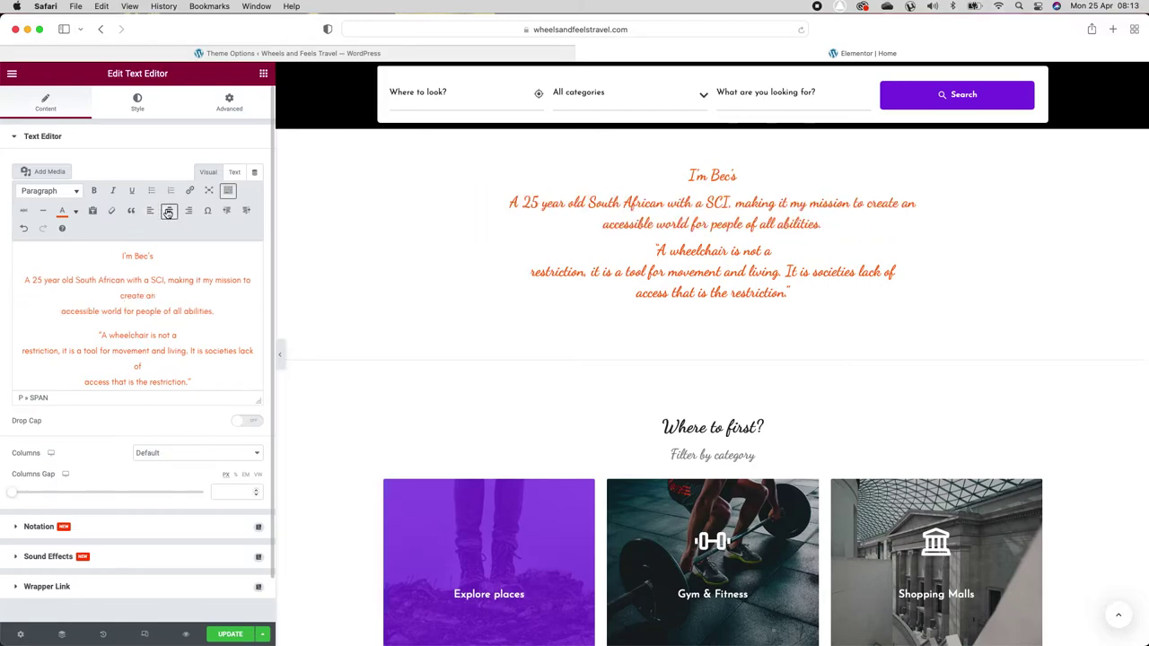
# Step: Try black and then red #FF0000 as the introduction text's Text Color style
pyautogui.click(139, 108)
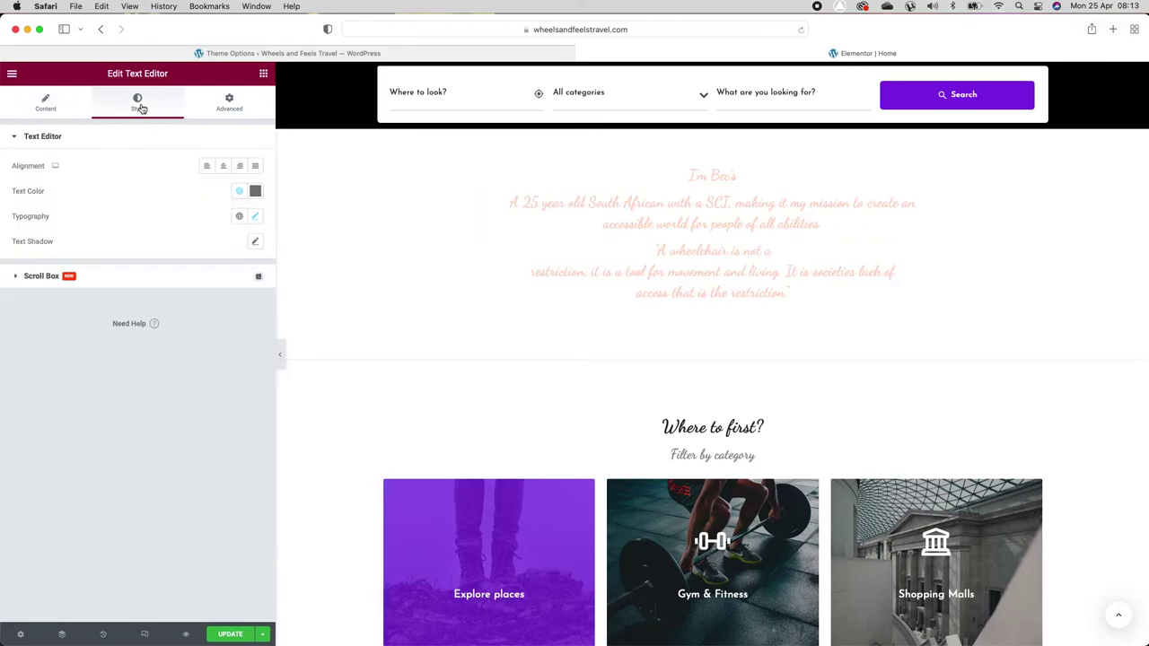
pyautogui.click(254, 190)
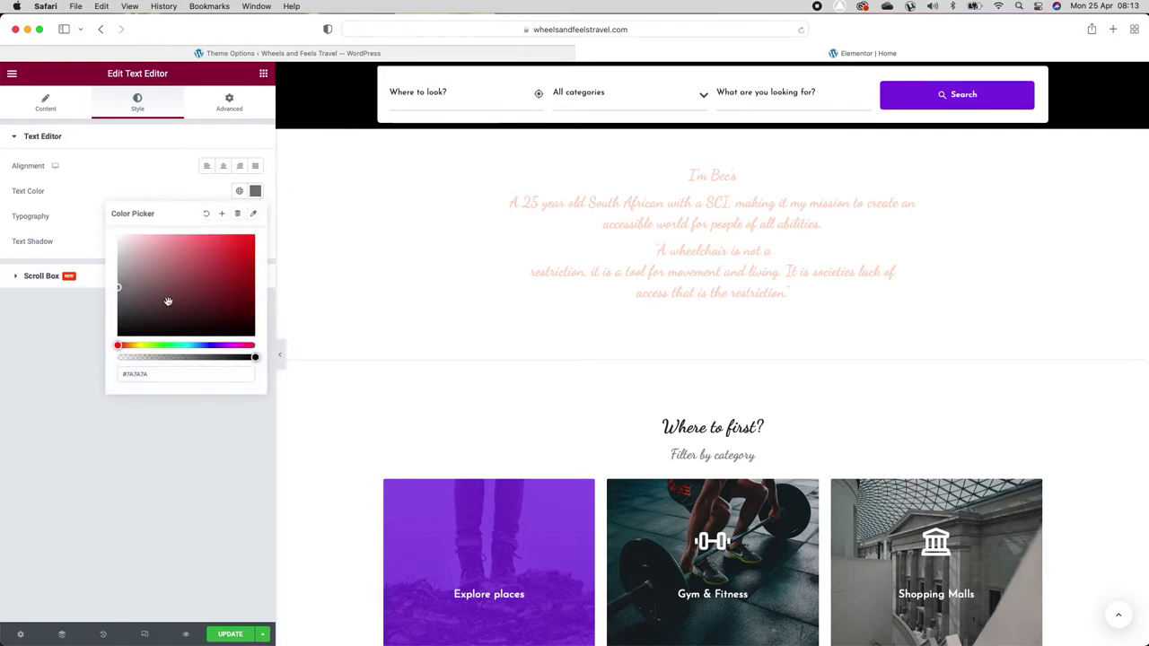
pyautogui.moveTo(220, 269)
pyautogui.mouseDown()
pyautogui.moveTo(236, 239)
pyautogui.moveTo(249, 320)
pyautogui.mouseUp()
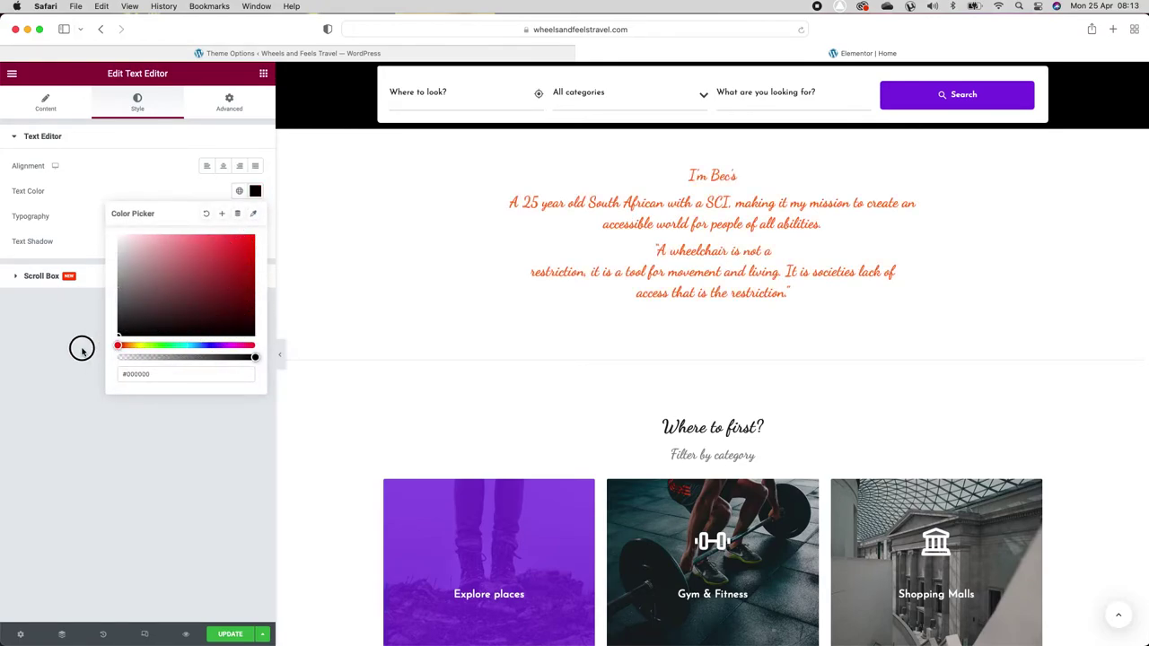
pyautogui.click(227, 235)
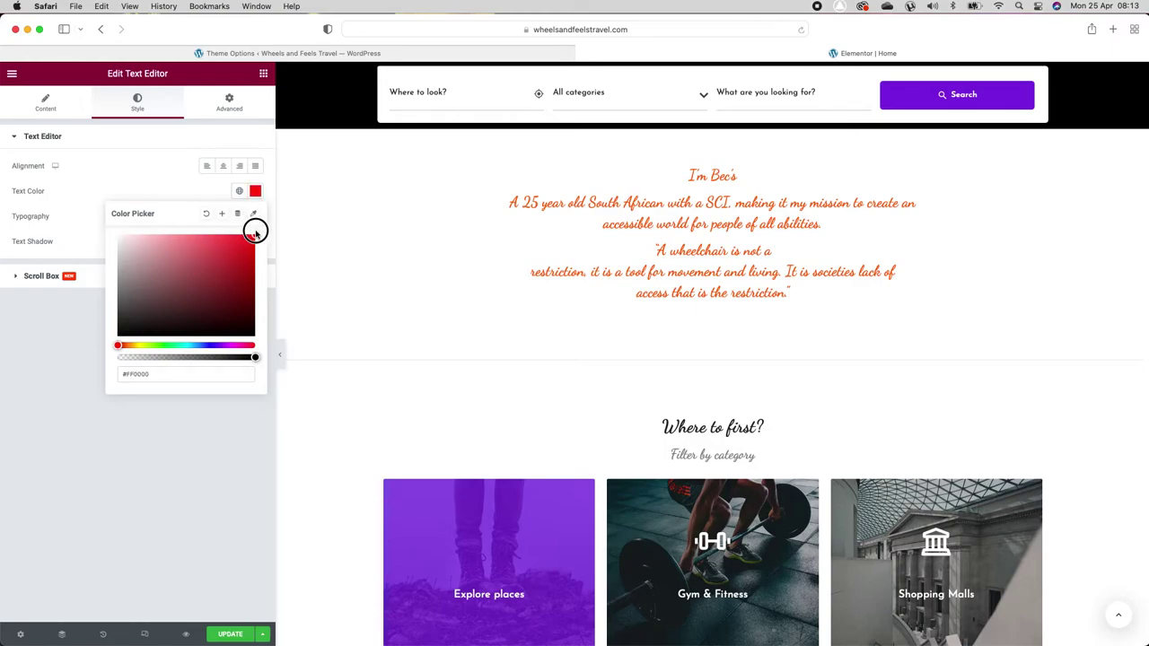
pyautogui.click(195, 199)
# Step: Select the whole introduction text in the editor and remove its inline orange color
pyautogui.click(46, 106)
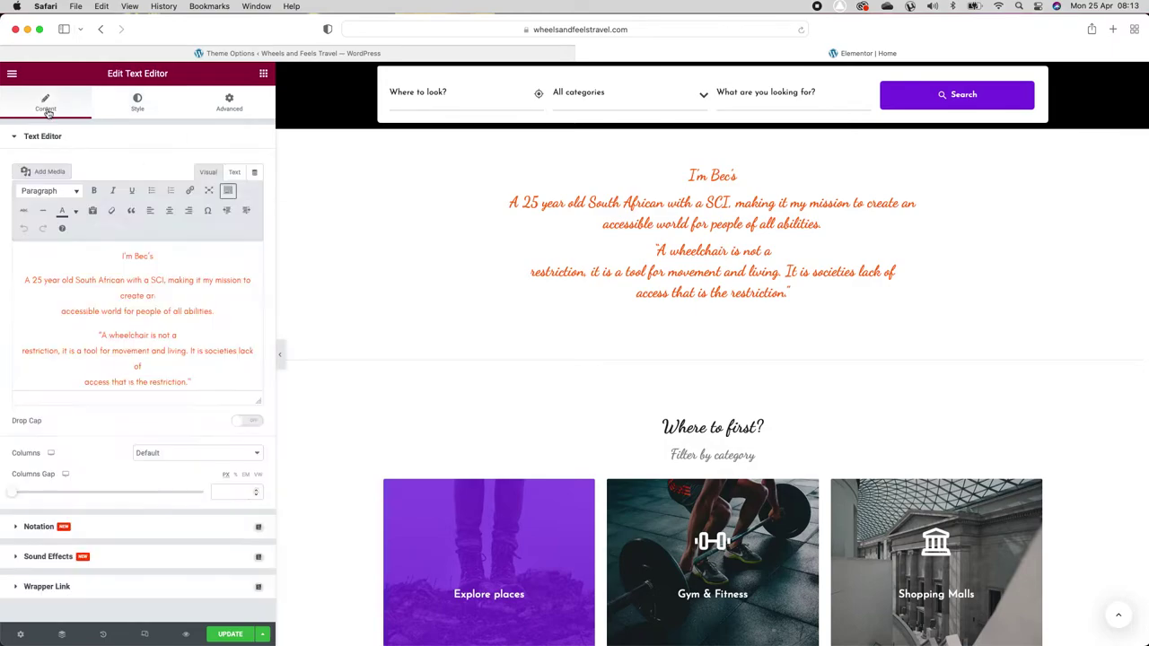
pyautogui.click(128, 281)
pyautogui.press('super+a')
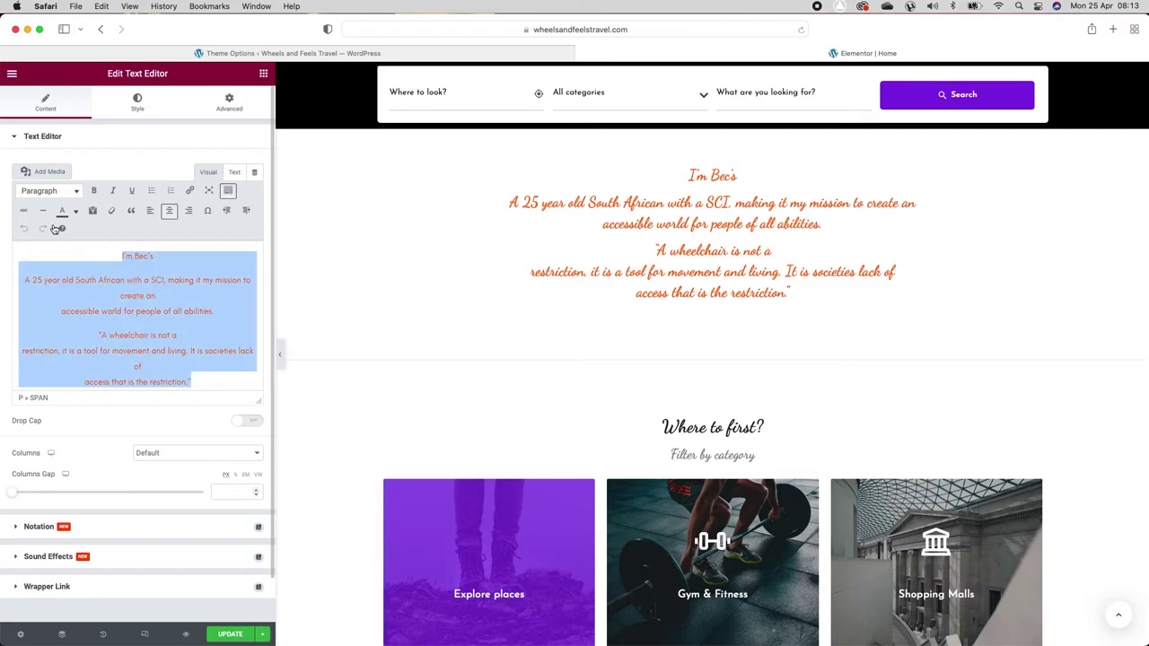
pyautogui.click(75, 211)
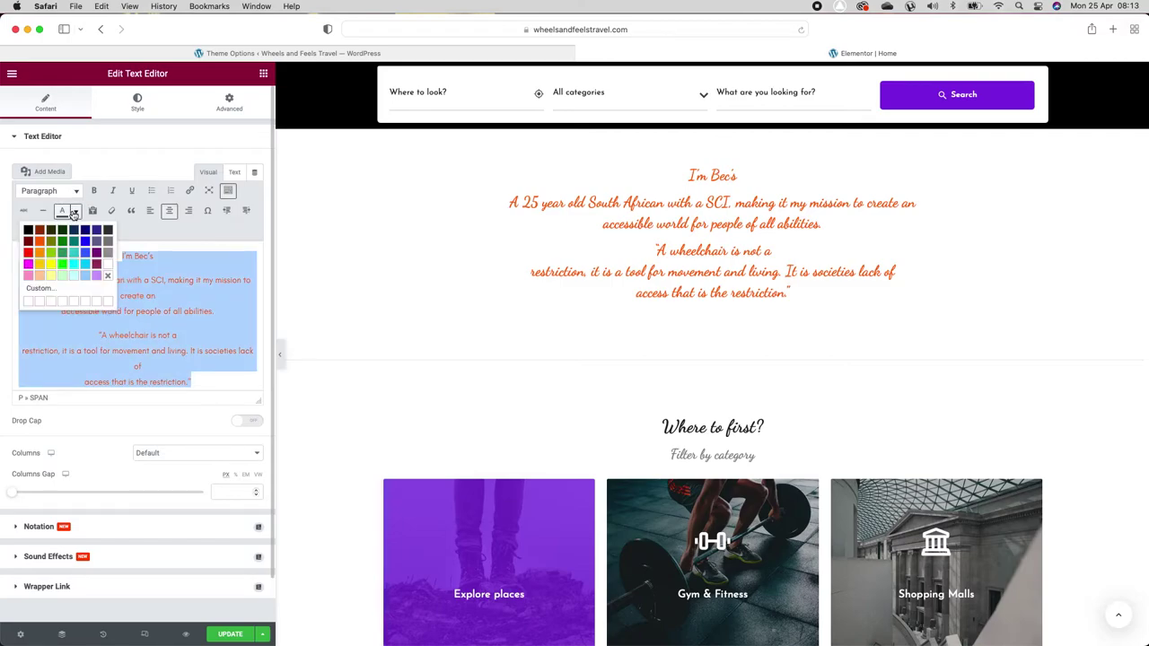
pyautogui.click(108, 274)
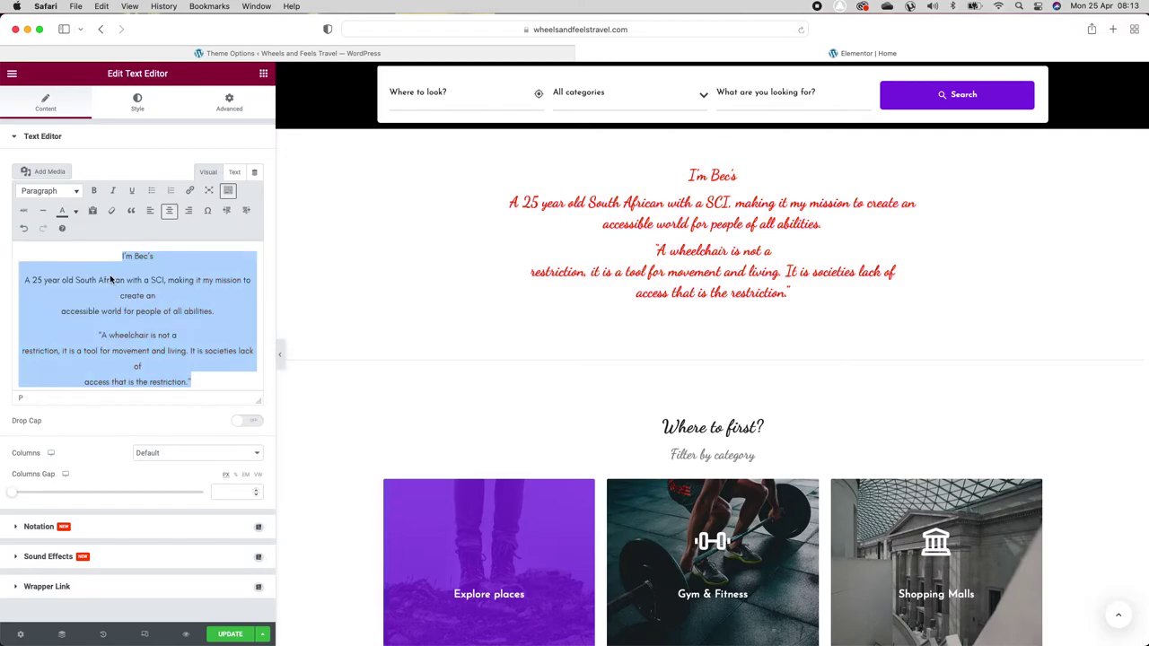
# Step: Set the introduction text's Text Color style to black
pyautogui.click(137, 101)
pyautogui.click(254, 201)
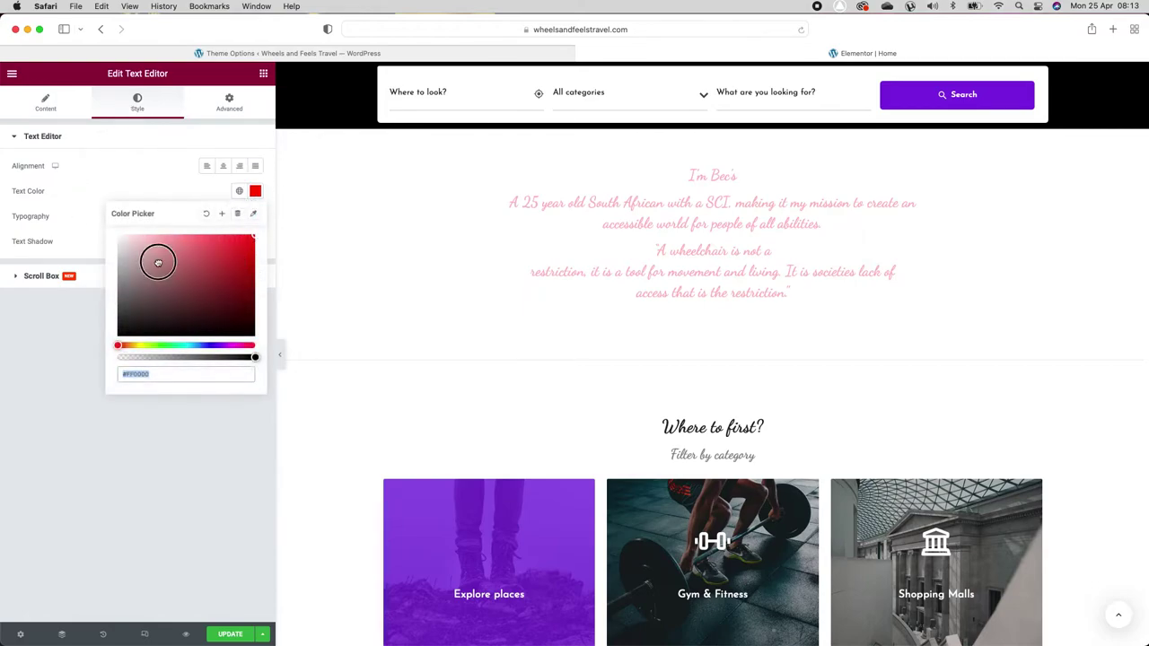
pyautogui.moveTo(156, 260); pyautogui.dragTo(97, 367)
pyautogui.click(95, 409)
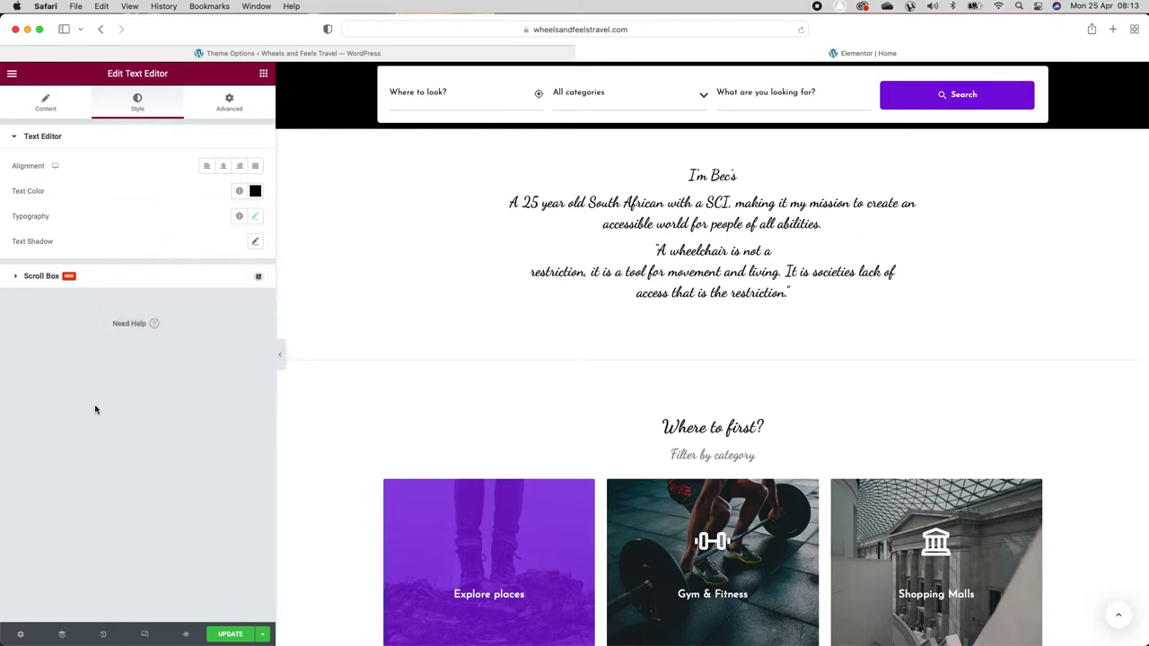
# Step: Review the introduction text's content and typography settings, and set its Style alignment to left
pyautogui.click(50, 102)
pyautogui.click(73, 303)
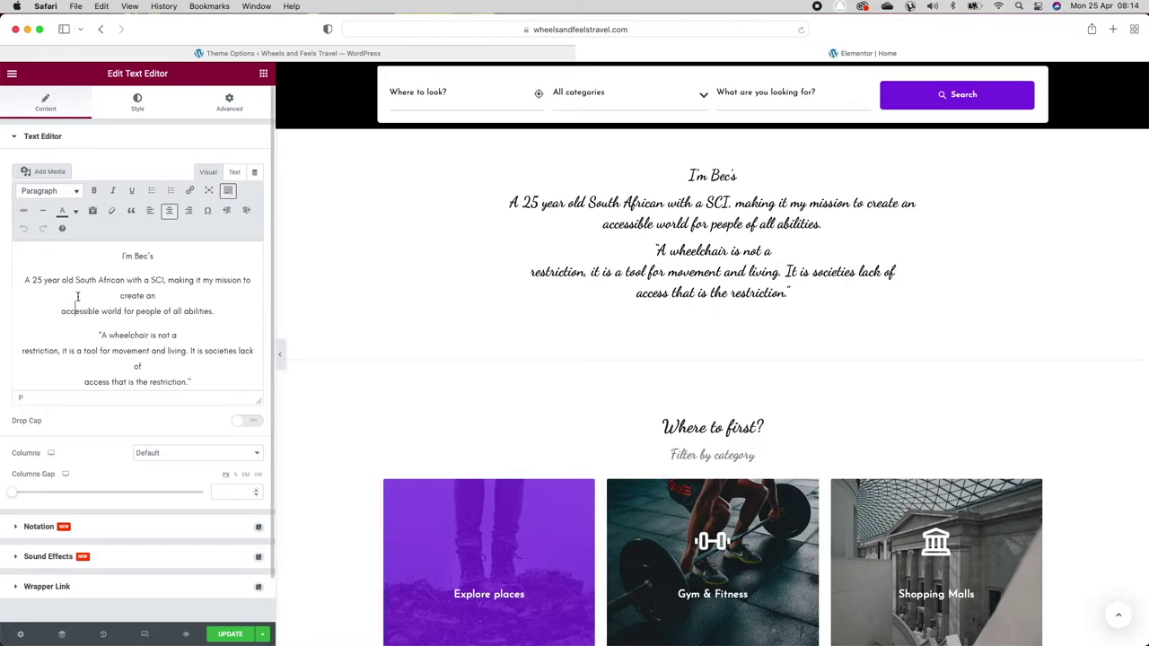
pyautogui.click(132, 108)
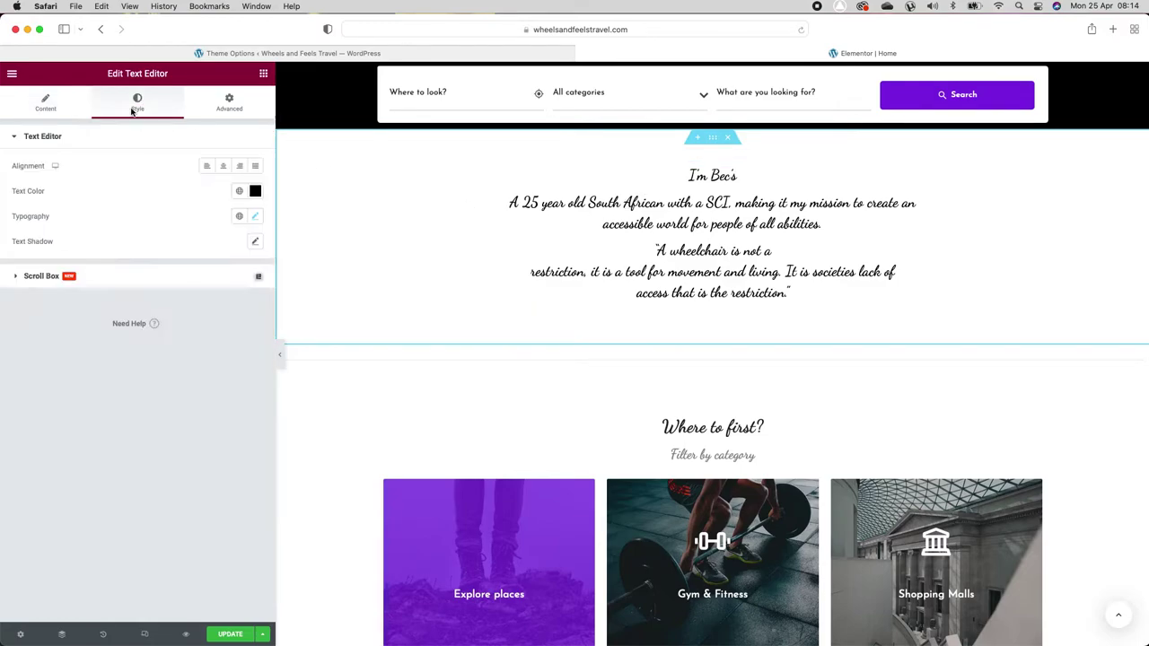
pyautogui.click(255, 215)
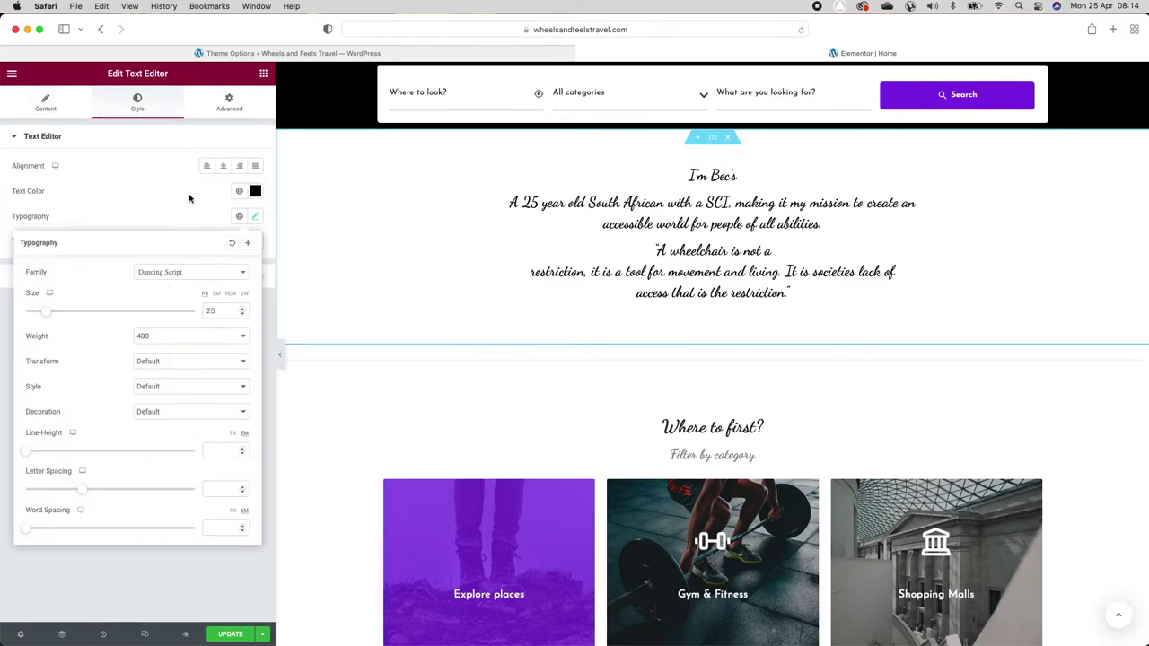
pyautogui.click(207, 166)
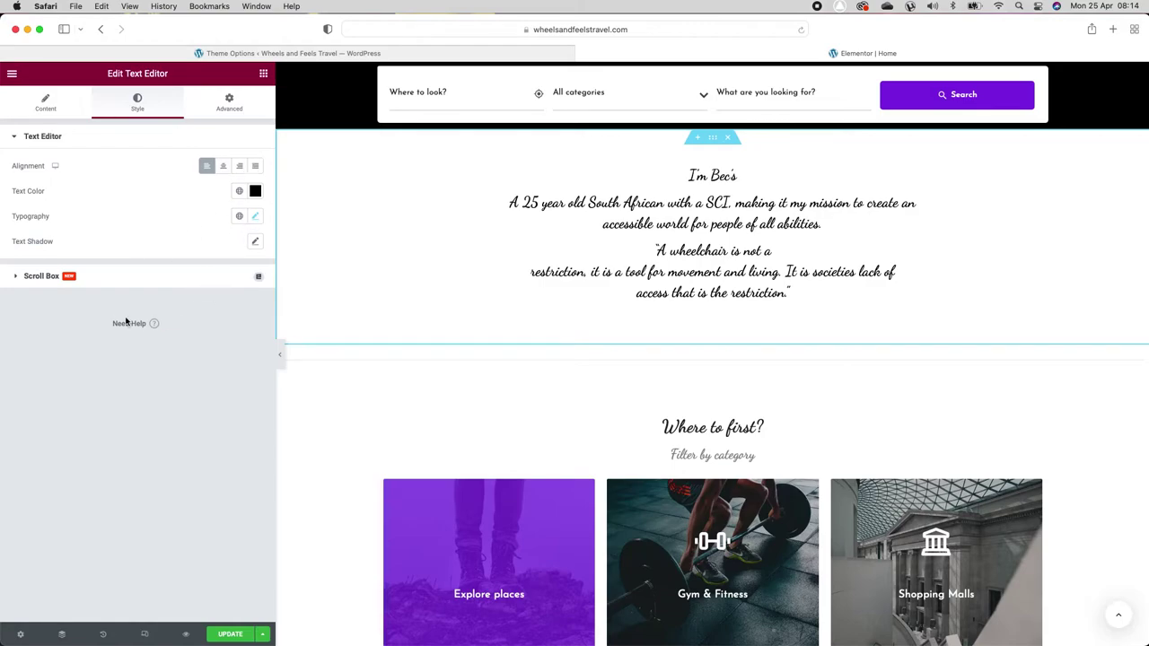
pyautogui.click(41, 102)
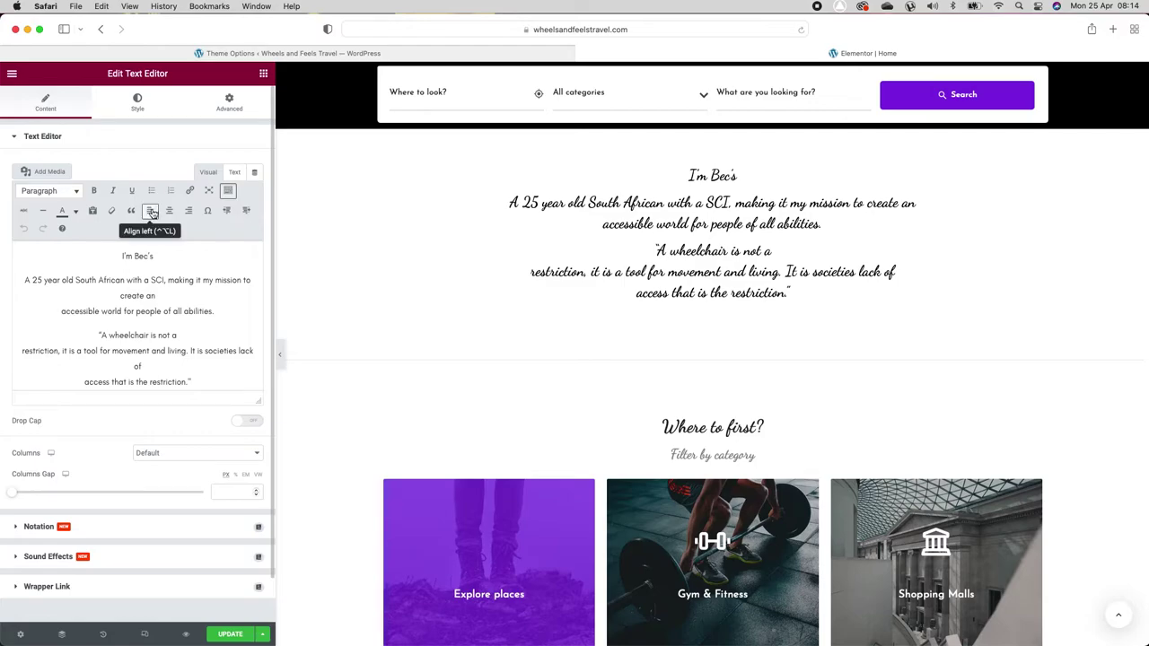
pyautogui.click(136, 102)
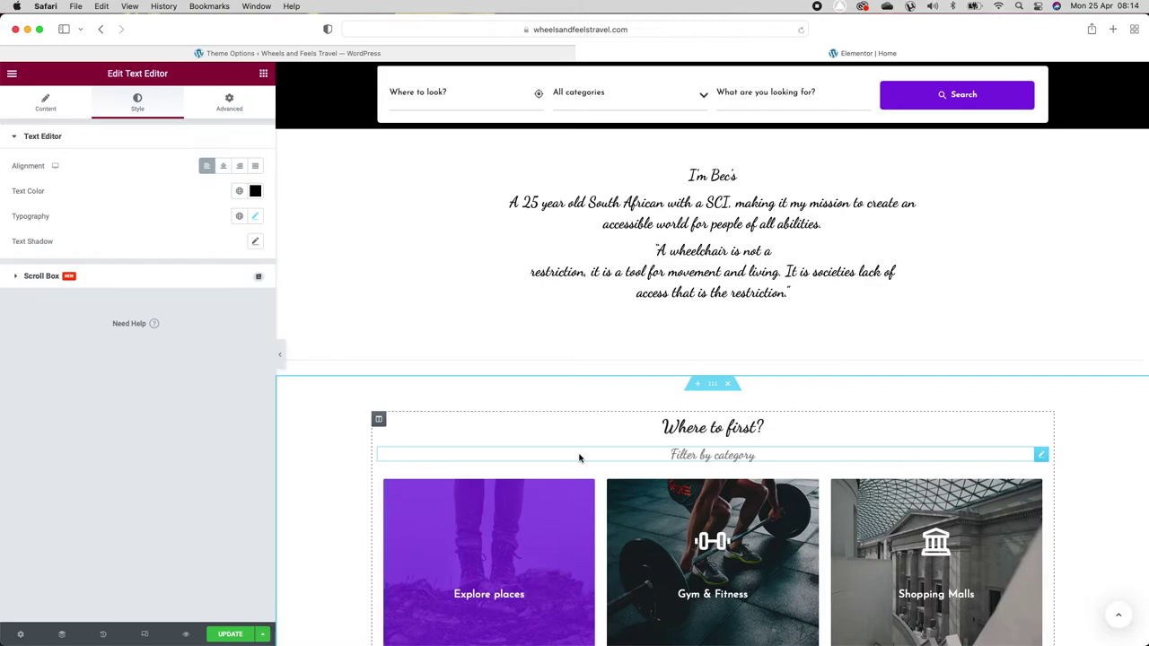
# Step: Open the "Where to first?" heading for editing and look over its title settings
pyautogui.scroll(-5, 579, 458)
pyautogui.click(710, 206)
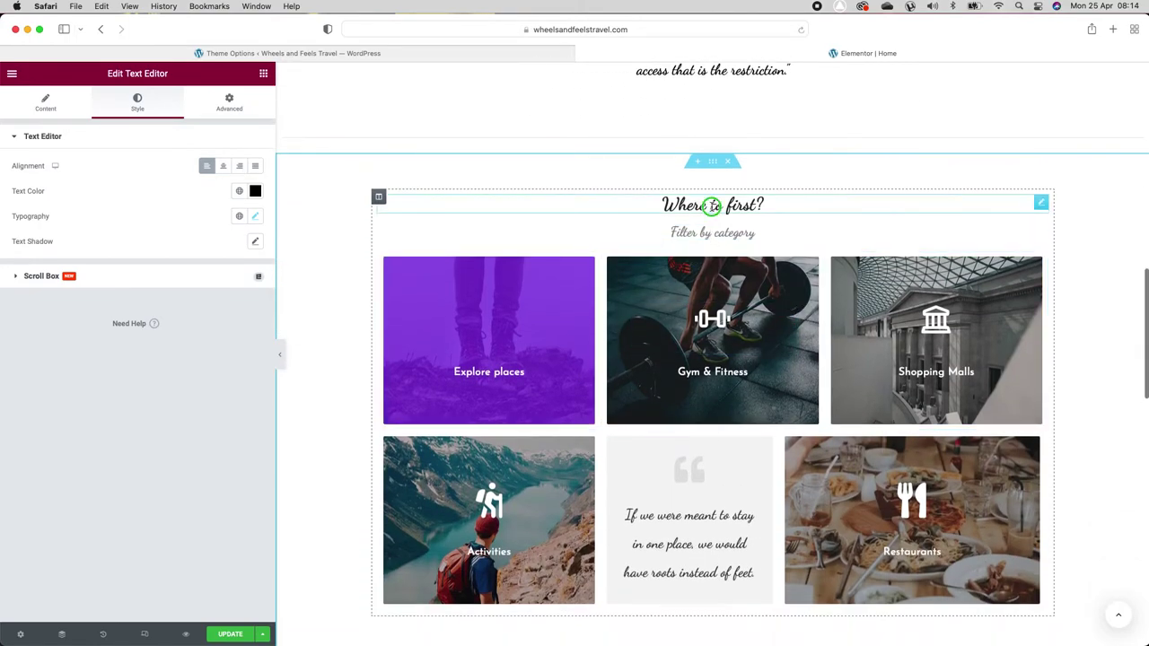
pyautogui.click(762, 218)
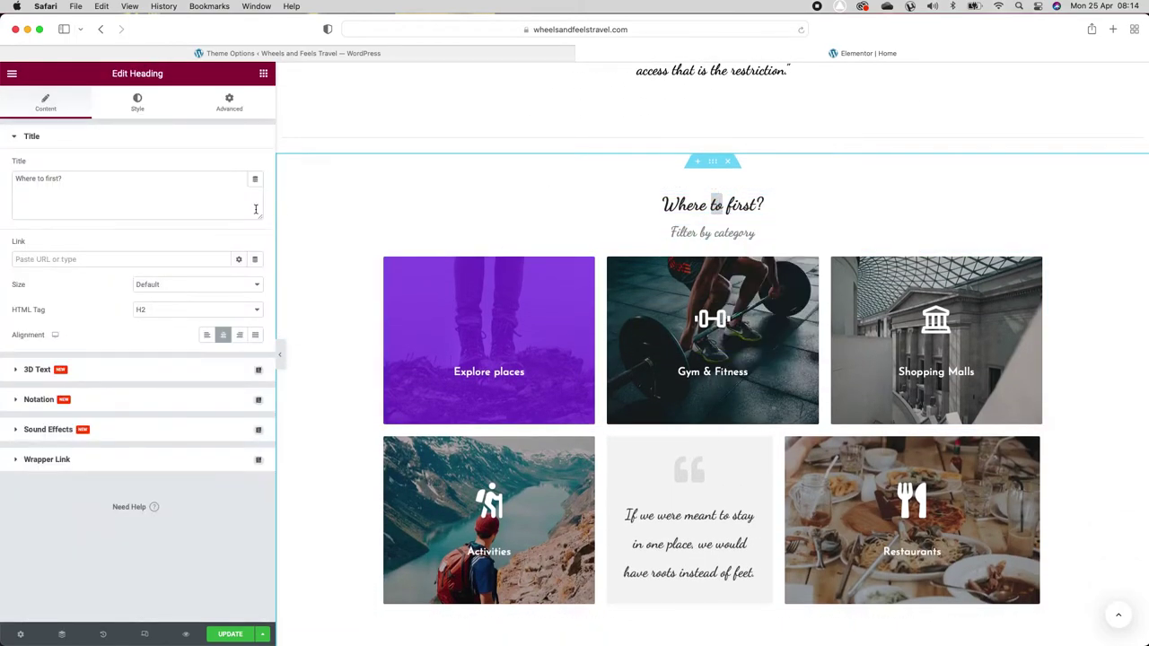
pyautogui.scroll(10, 558, 223)
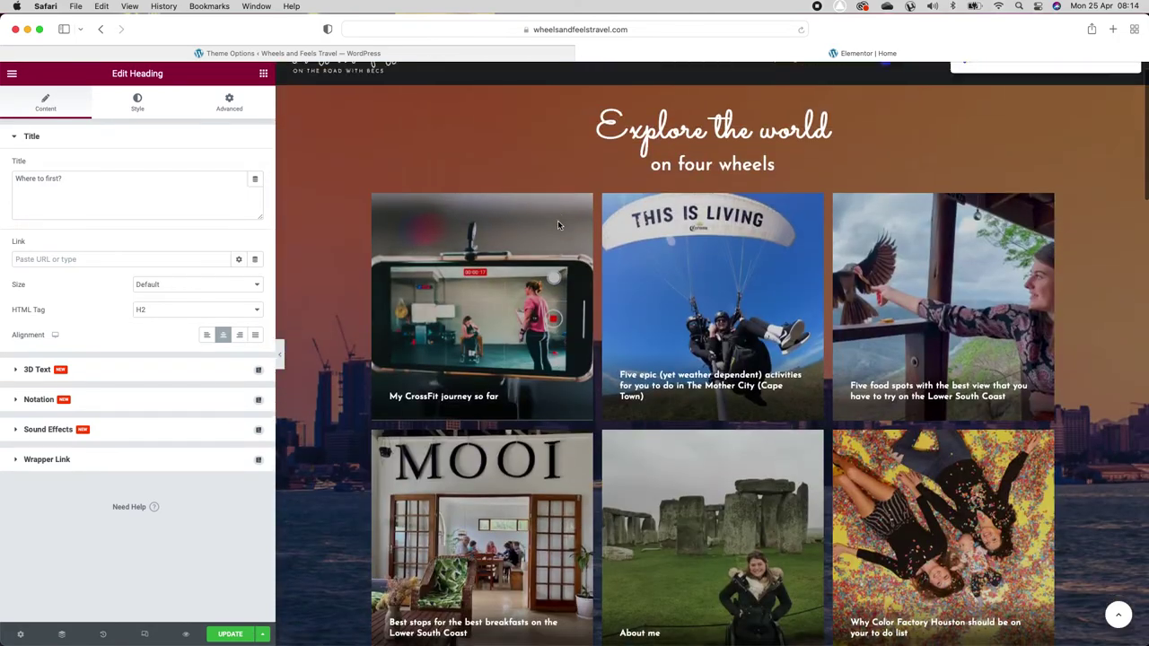
pyautogui.scroll(-9, 558, 224)
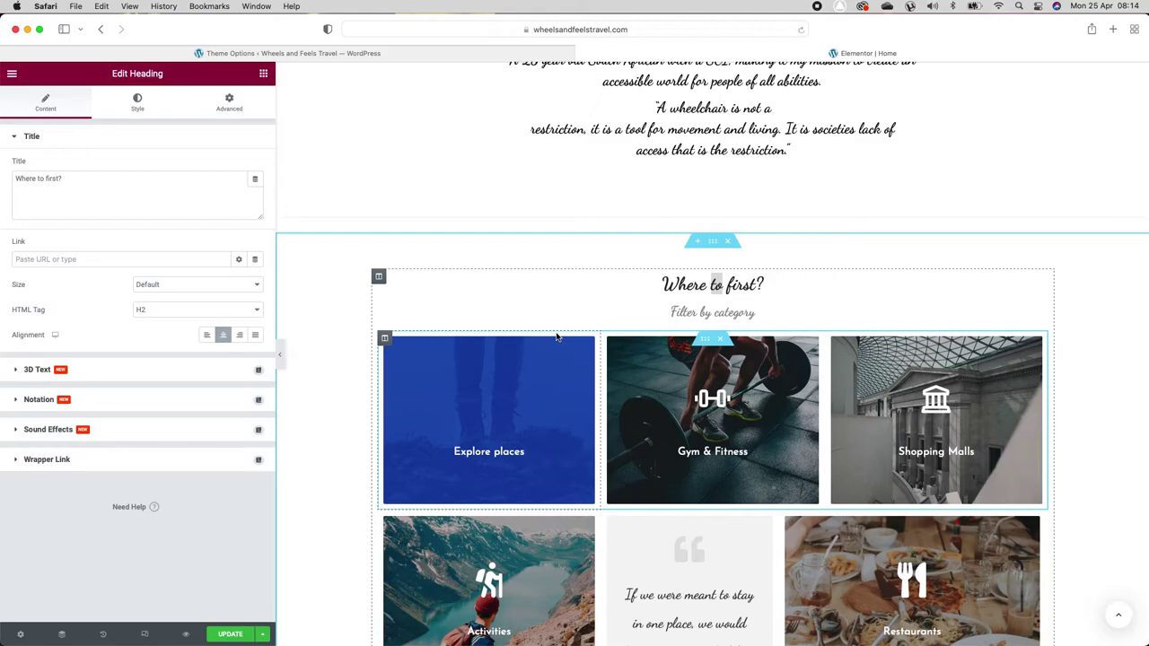
# Step: Inspect the widgets in the Explore places, Activities, quote and Restaurants tiles of the category section
pyautogui.scroll(-2, 556, 337)
pyautogui.click(481, 285)
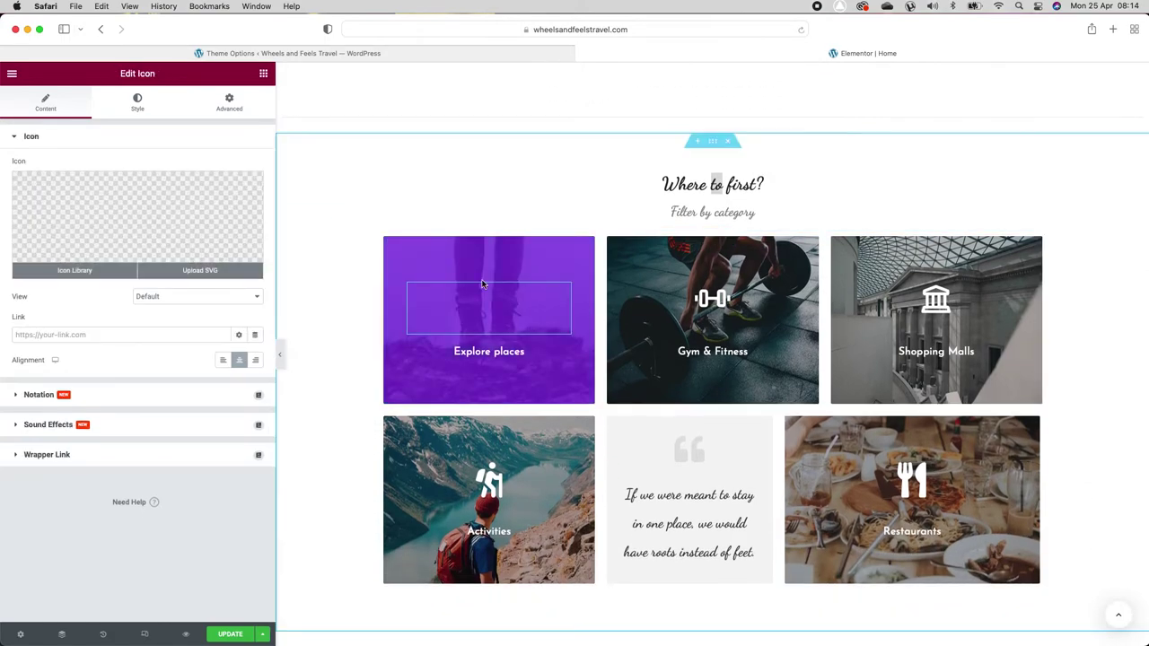
pyautogui.click(474, 468)
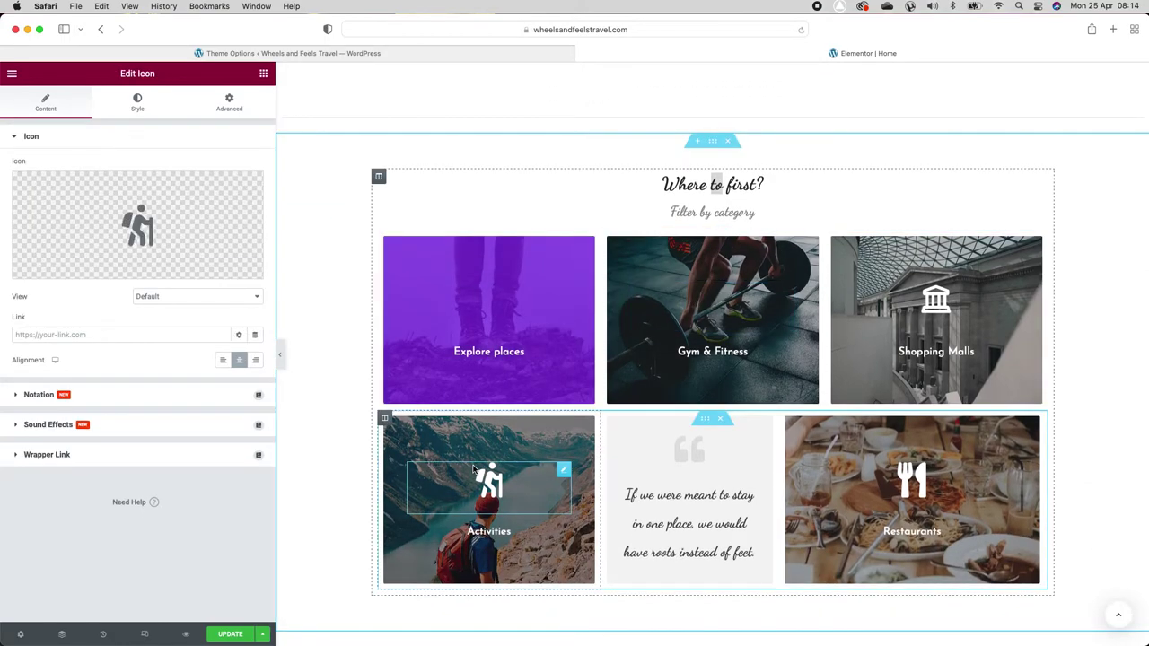
pyautogui.click(687, 499)
pyautogui.click(908, 495)
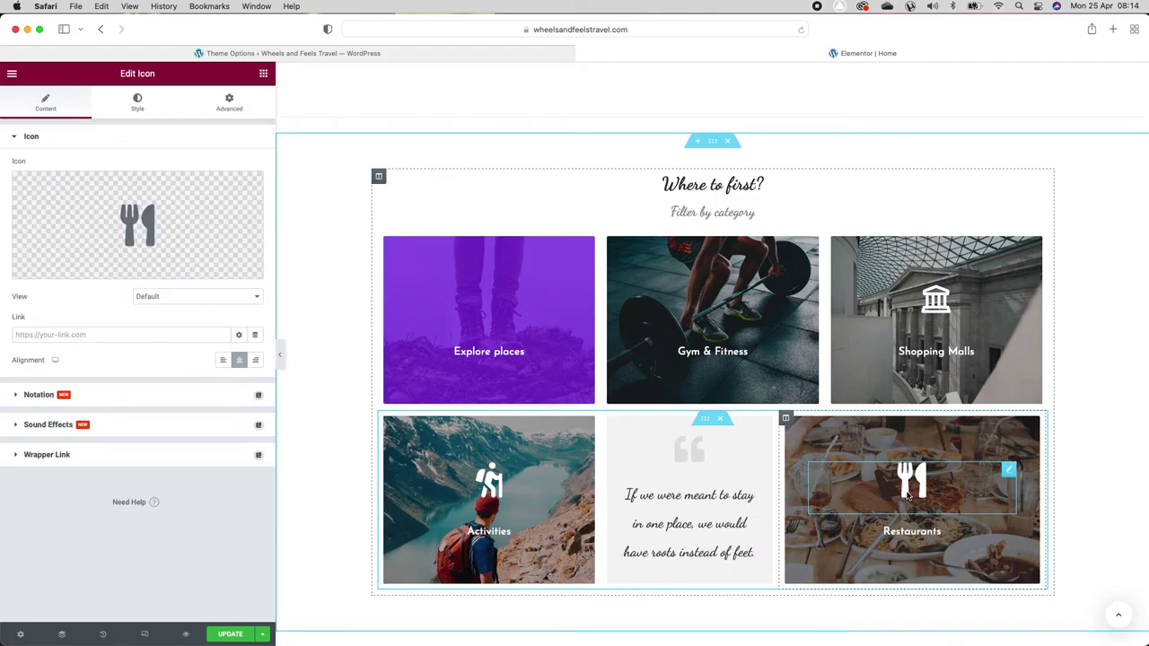
pyautogui.click(530, 537)
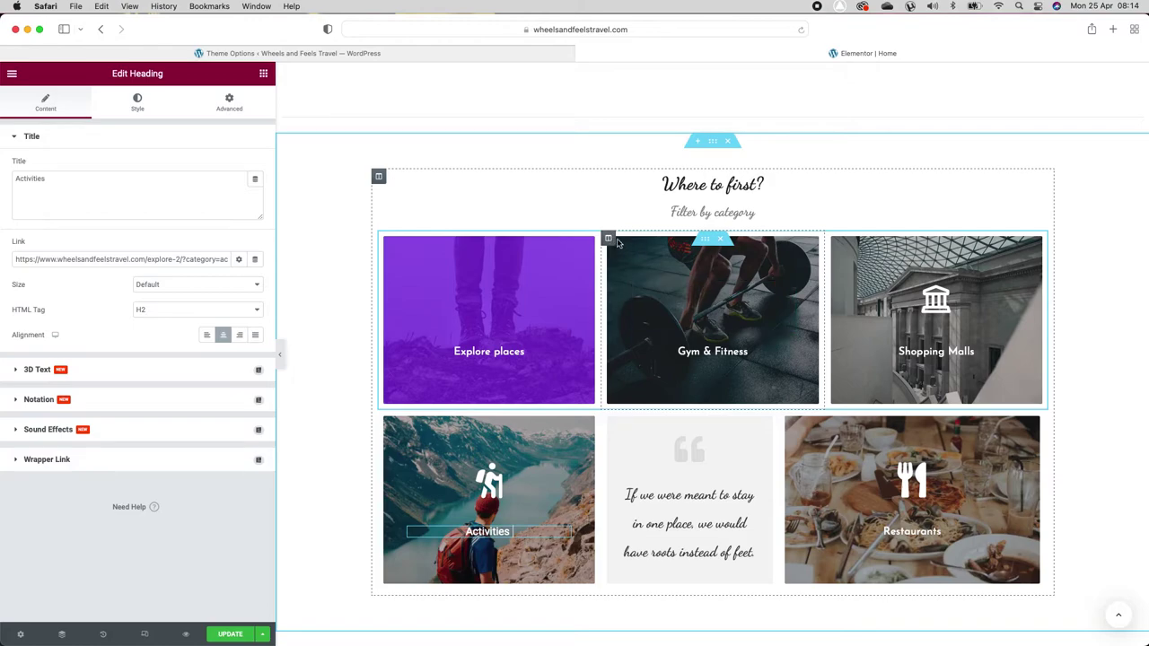
# Step: Replace the Gym & Fitness column's background image with the orange city skyline picture from the media library
pyautogui.click(609, 239)
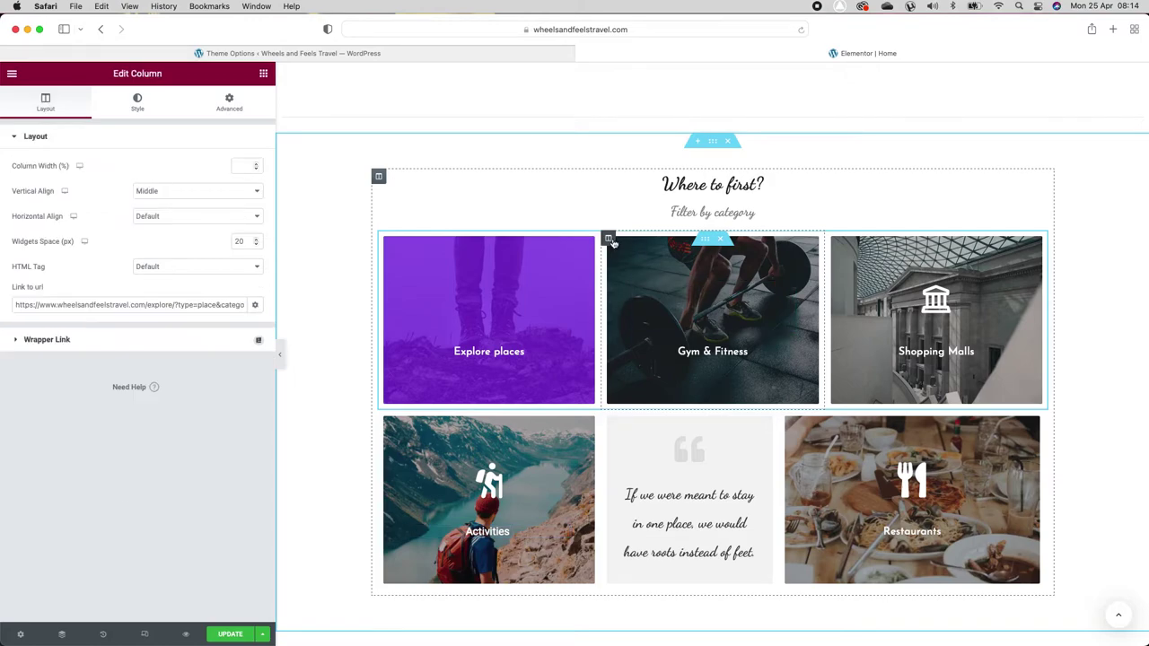
pyautogui.click(137, 102)
pyautogui.click(125, 297)
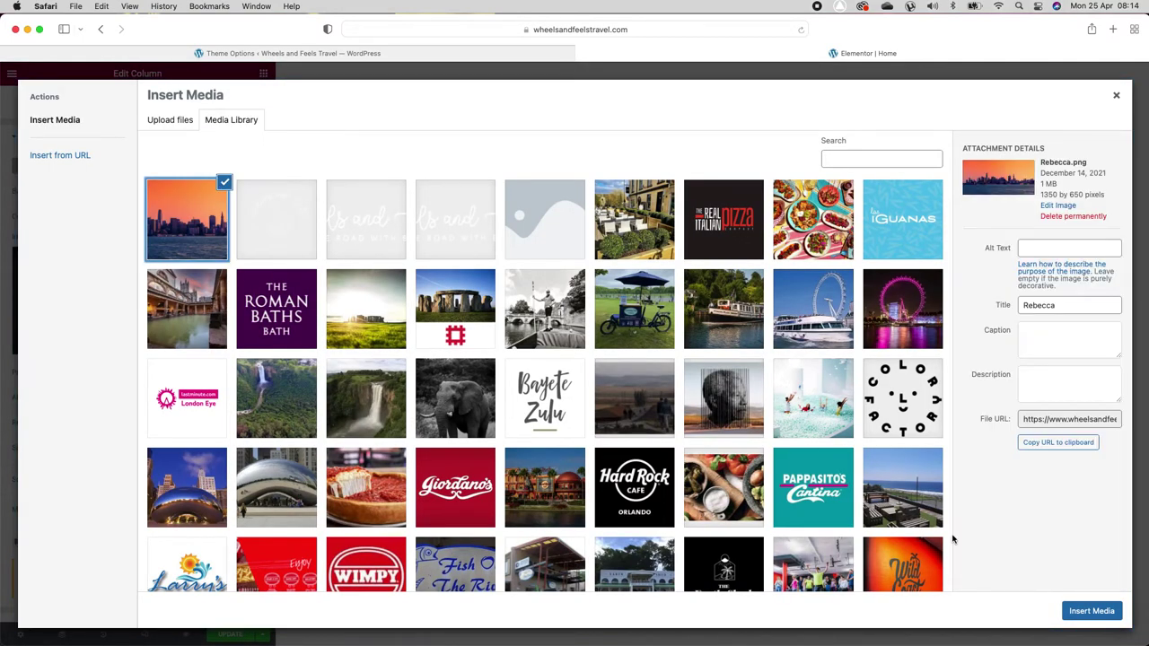
pyautogui.click(1091, 611)
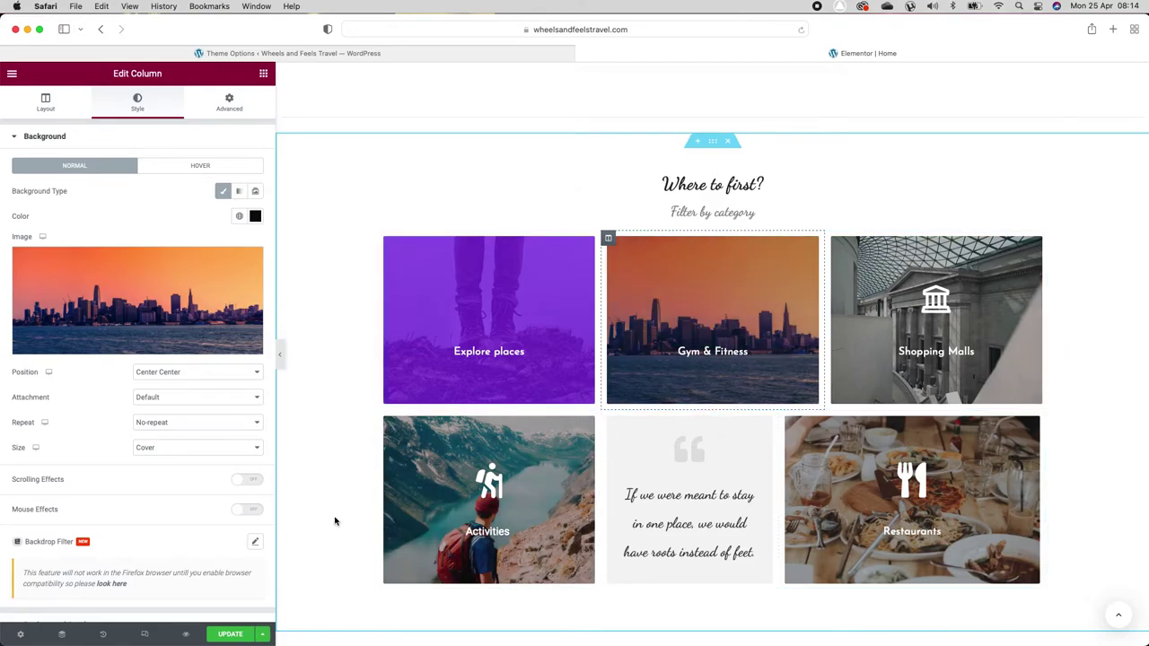
# Step: Try showing 2 and 4 items in the "Top picks for the week" listing feed, and return the number to 3
pyautogui.scroll(-10, 335, 520)
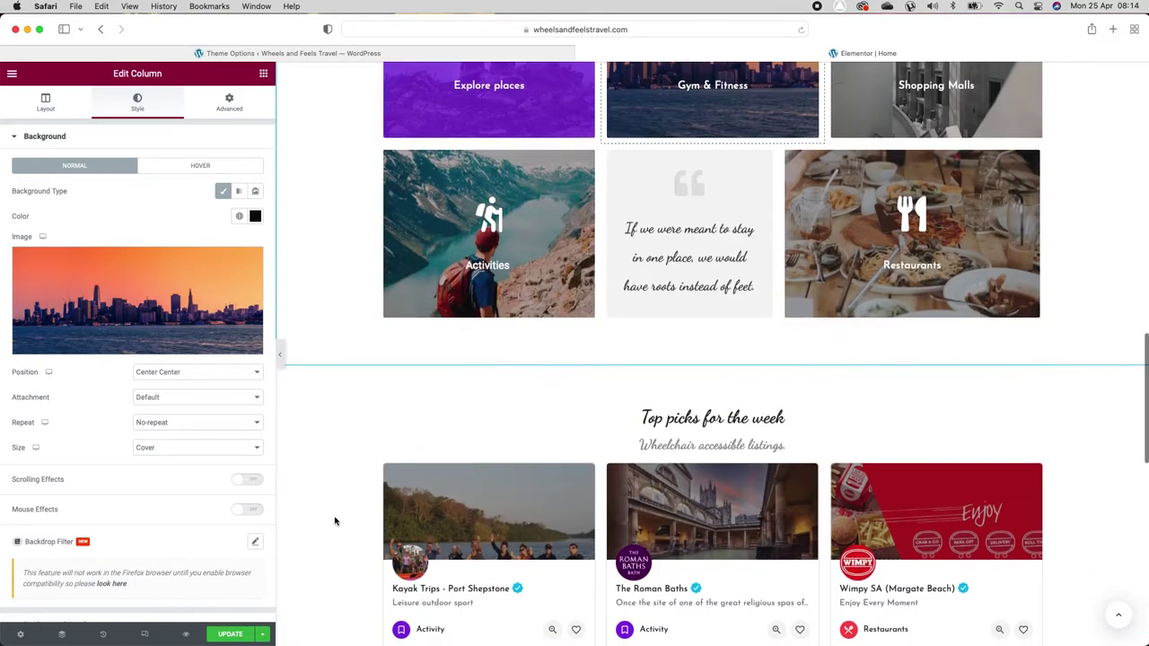
pyautogui.click(502, 324)
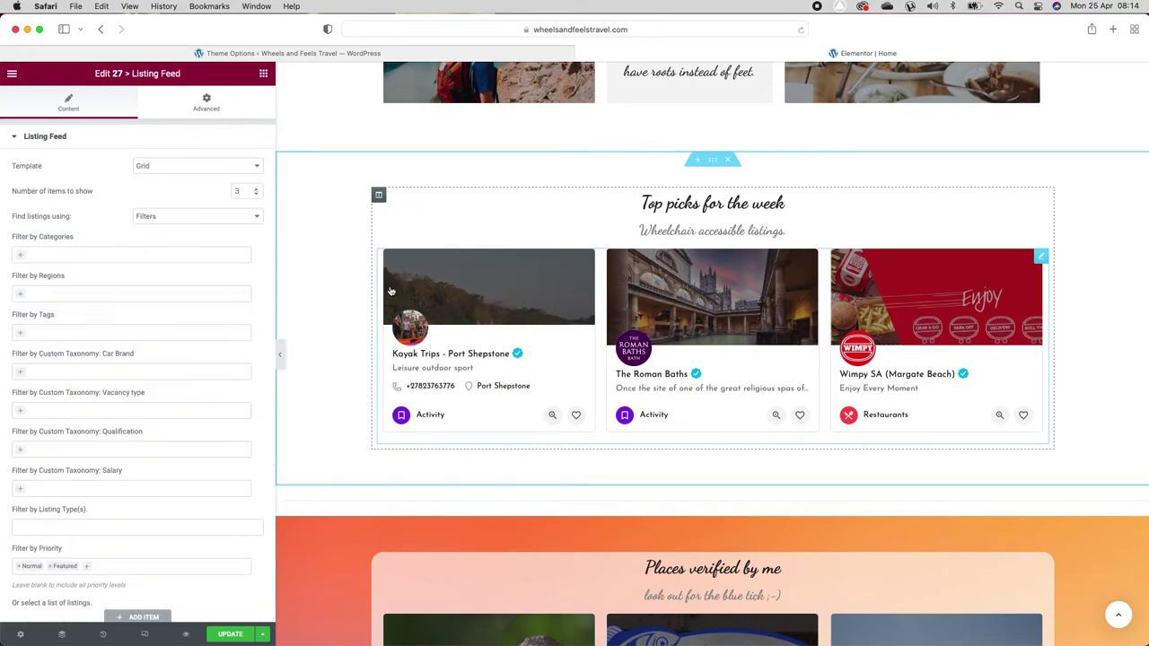
pyautogui.click(257, 192)
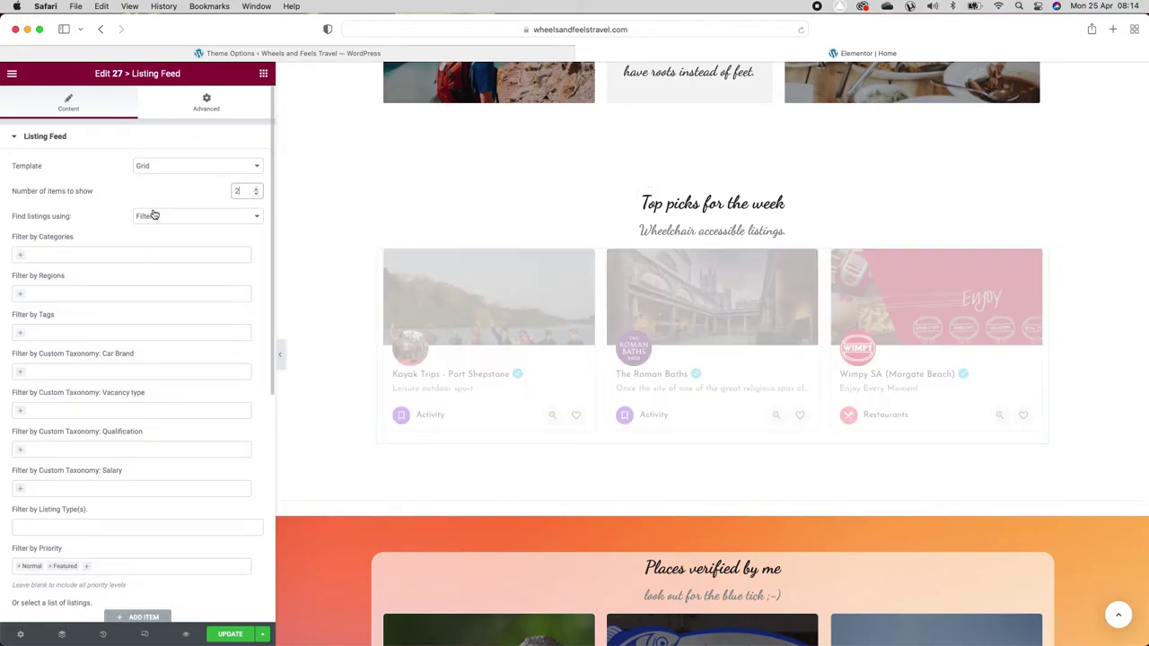
pyautogui.click(256, 188)
pyautogui.click(257, 189)
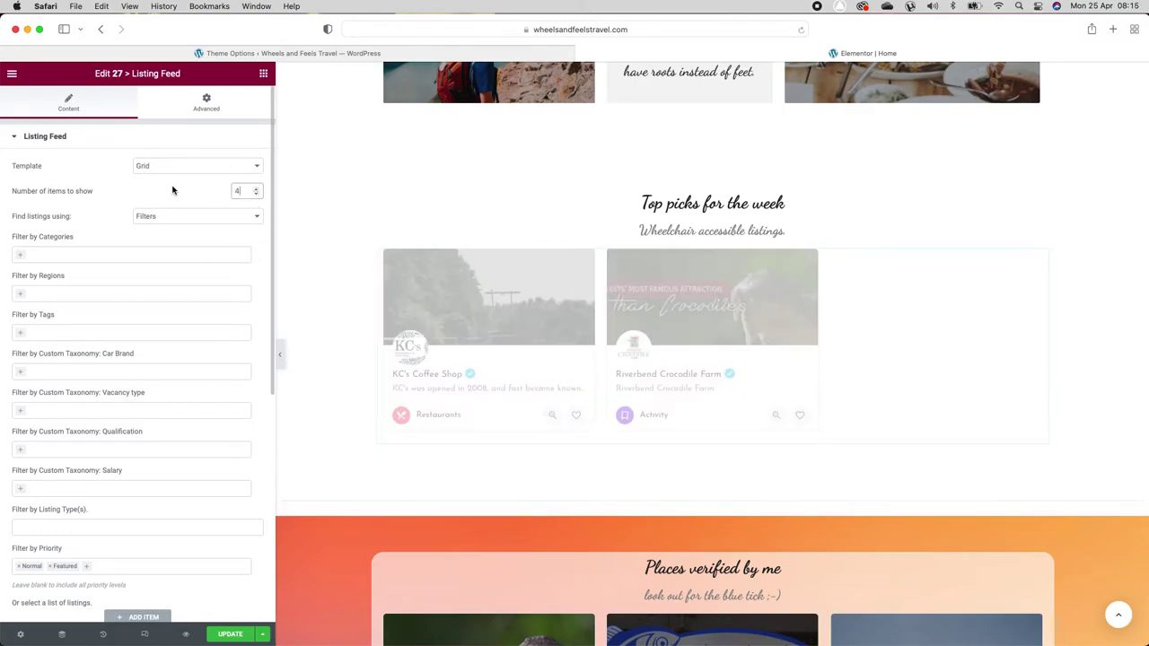
pyautogui.scroll(-3, 482, 347)
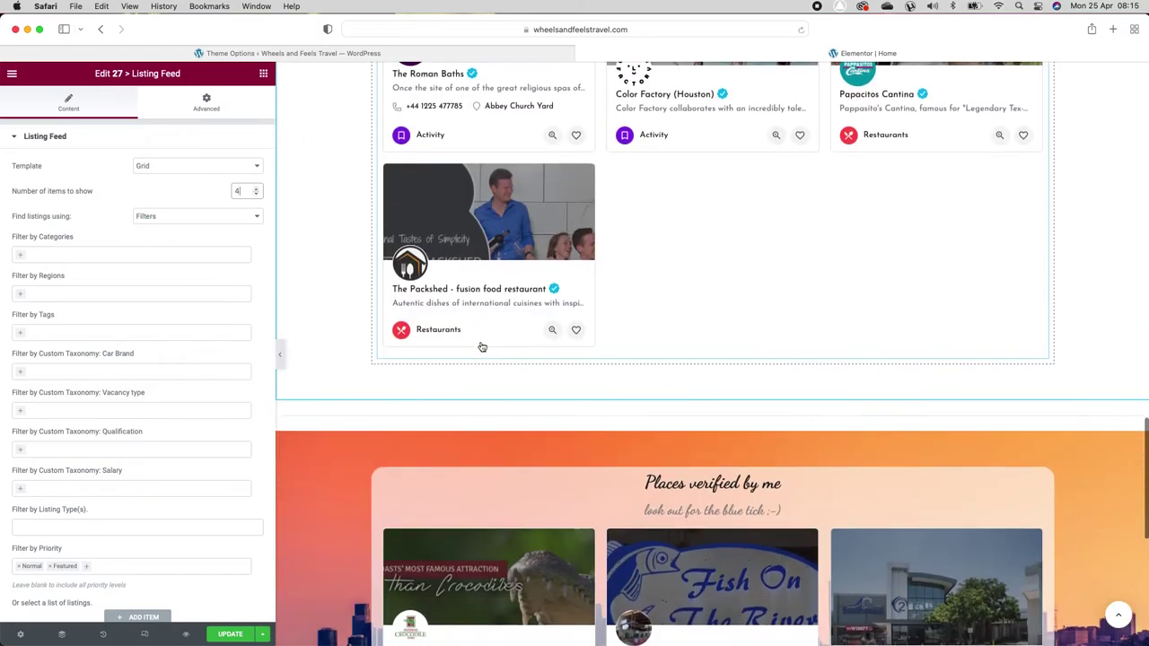
pyautogui.scroll(3, 482, 347)
pyautogui.click(257, 194)
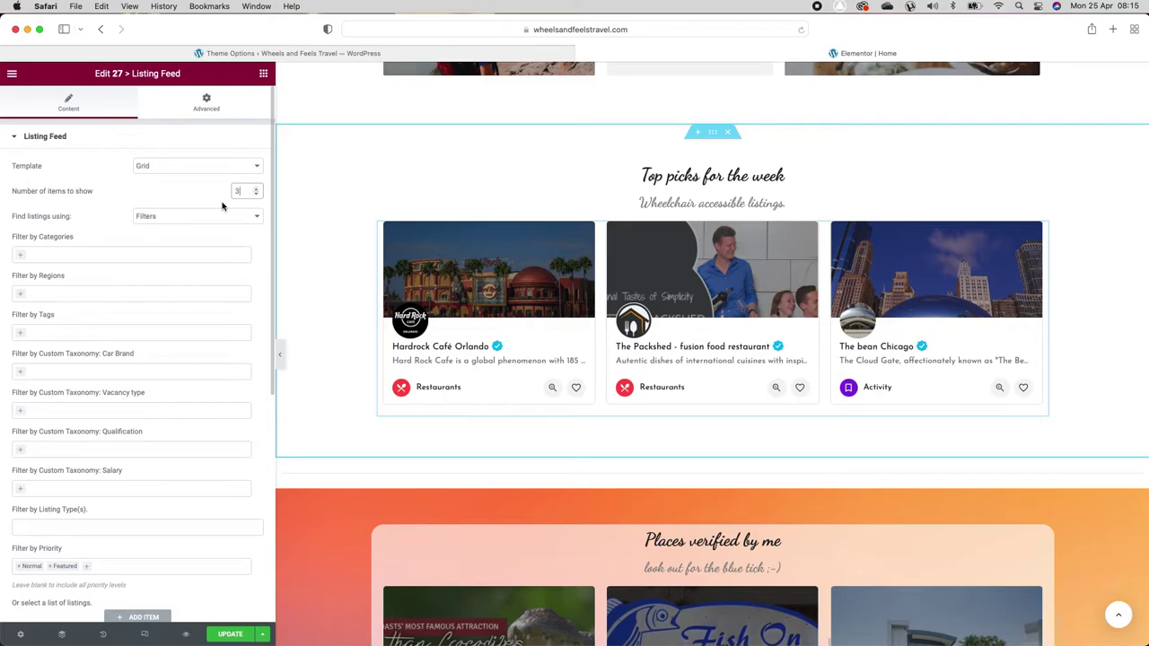
# Step: Examine the listing feed's template, listing source, category filter and region filter options without changing them
pyautogui.click(180, 168)
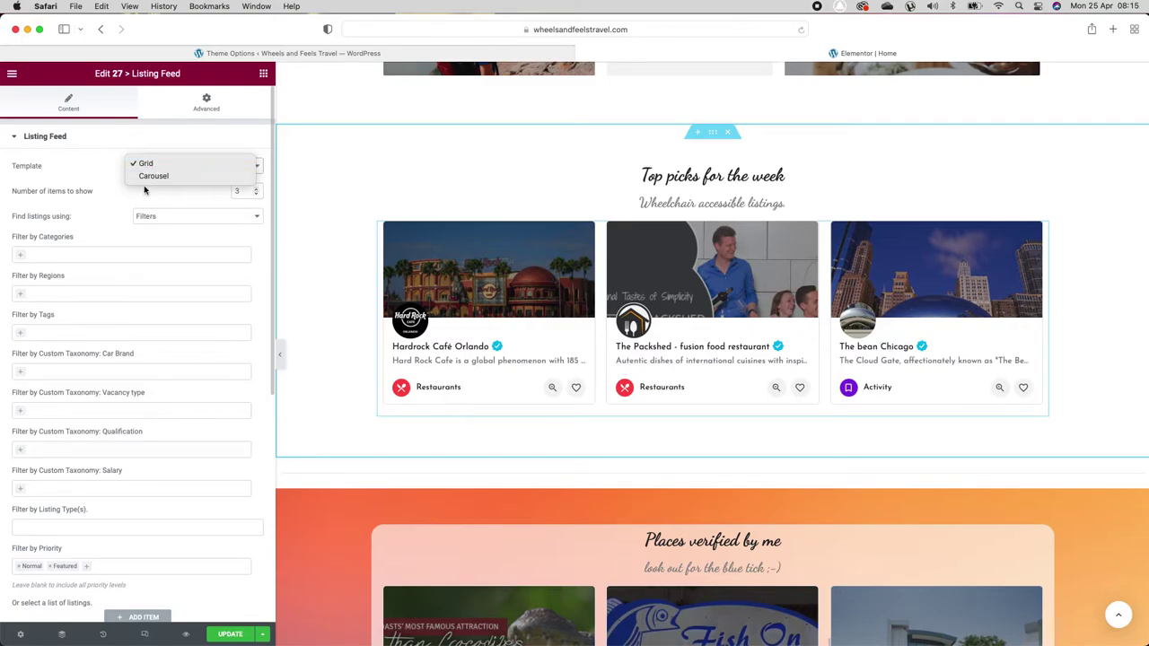
pyautogui.click(122, 198)
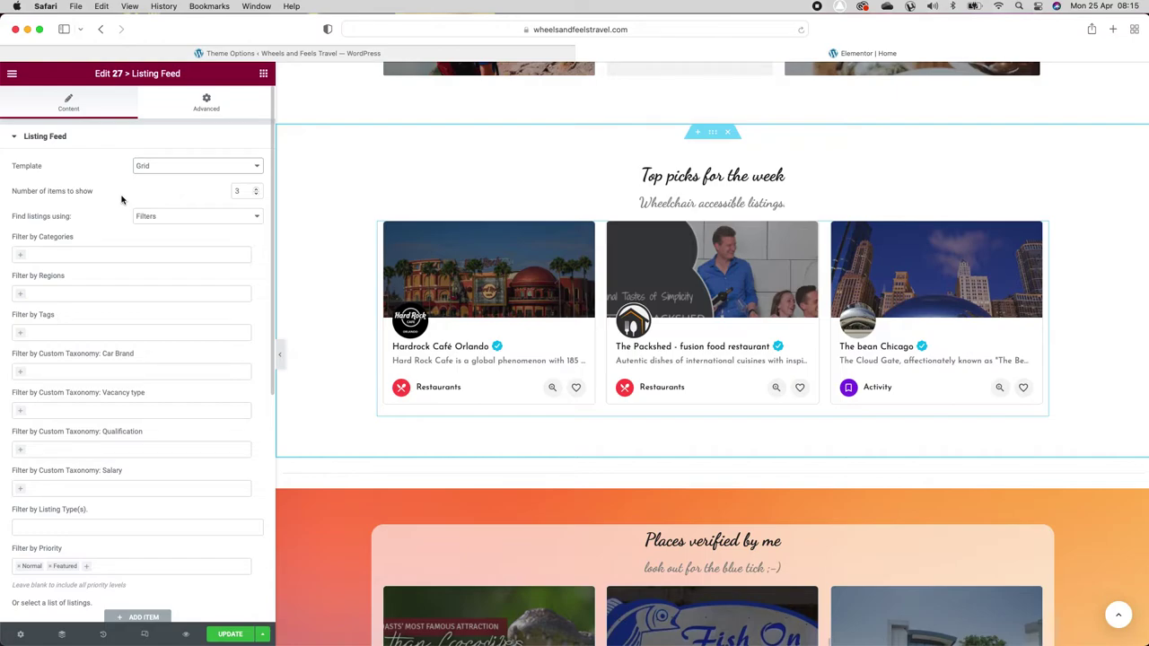
pyautogui.click(165, 216)
pyautogui.click(109, 214)
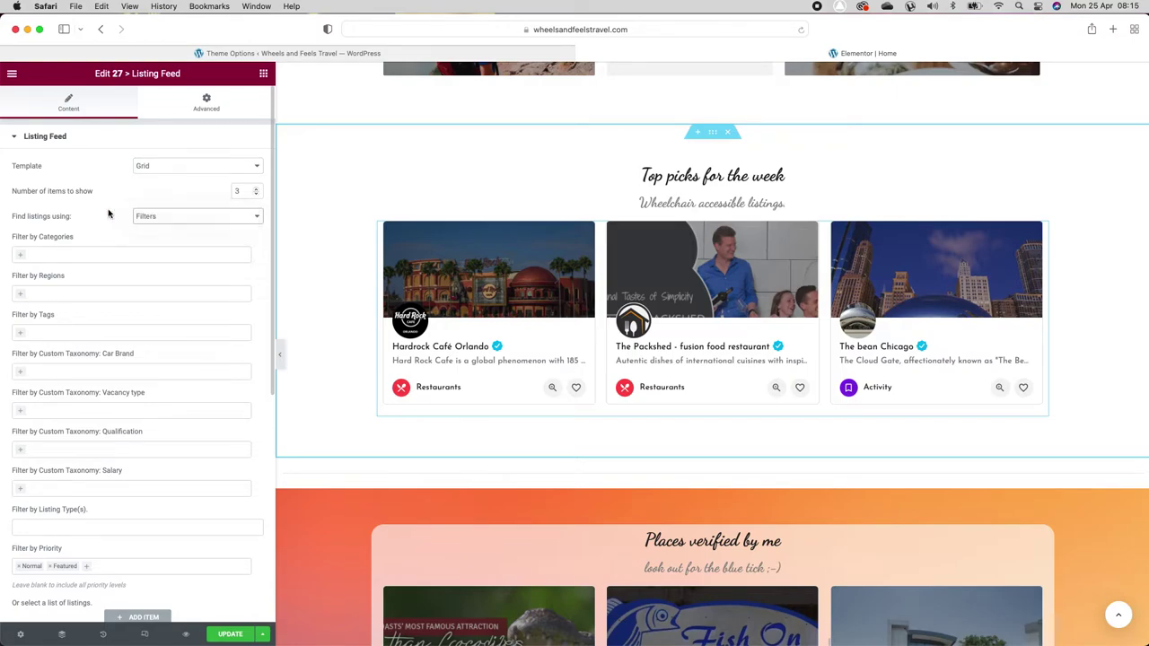
pyautogui.click(41, 254)
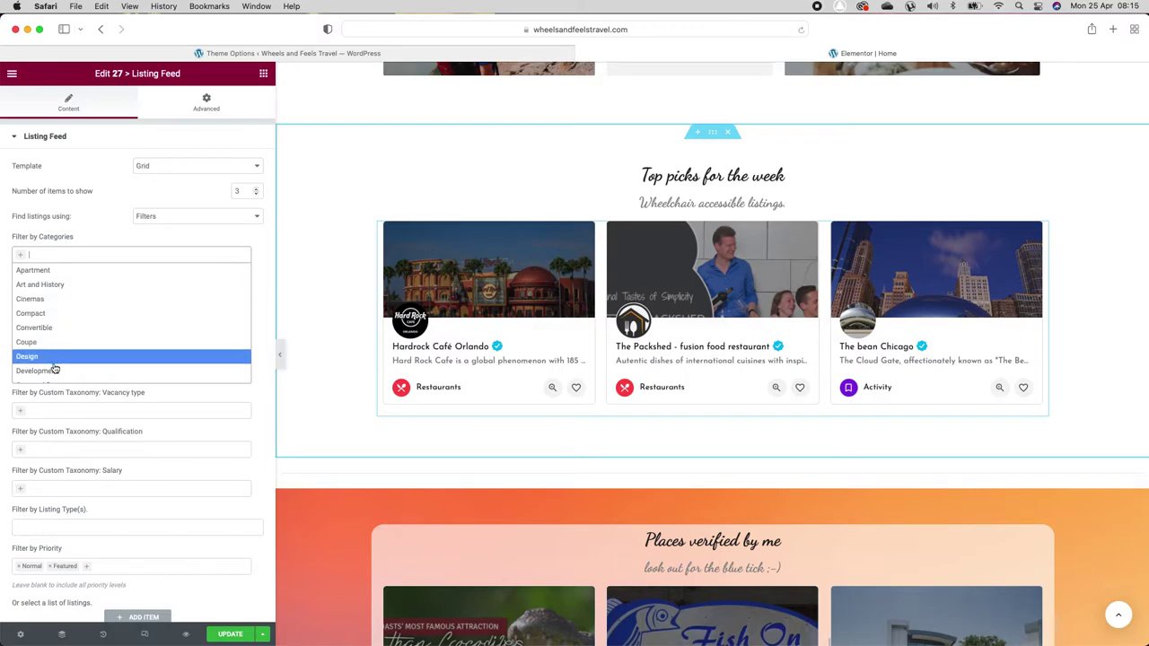
pyautogui.click(116, 231)
pyautogui.click(59, 294)
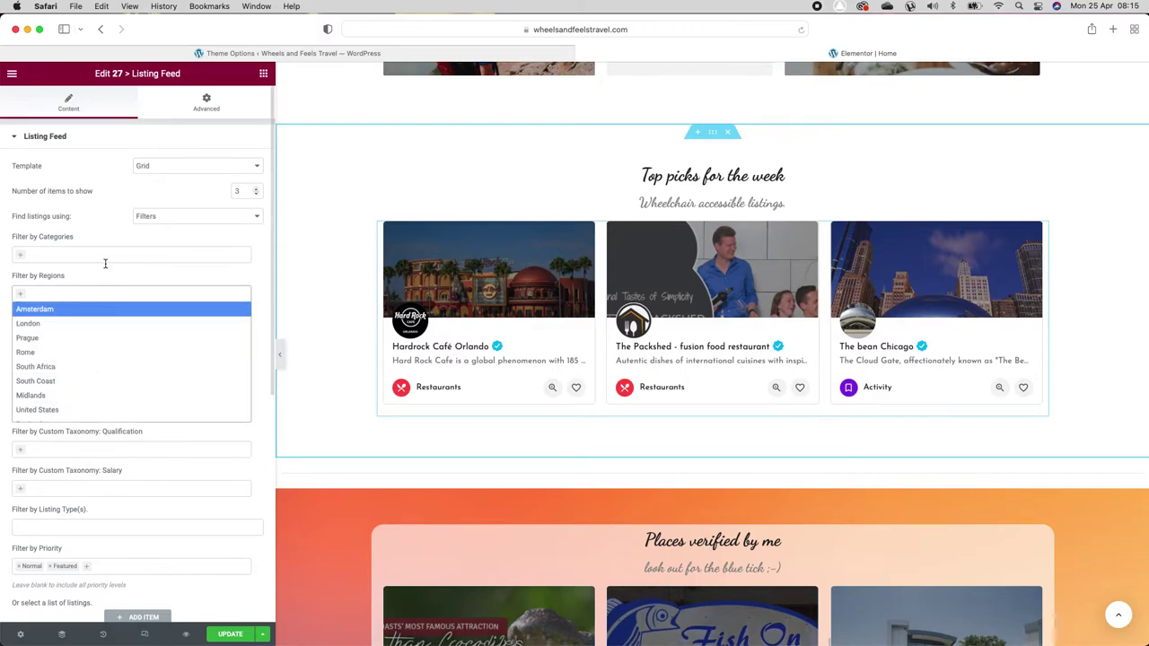
pyautogui.click(102, 282)
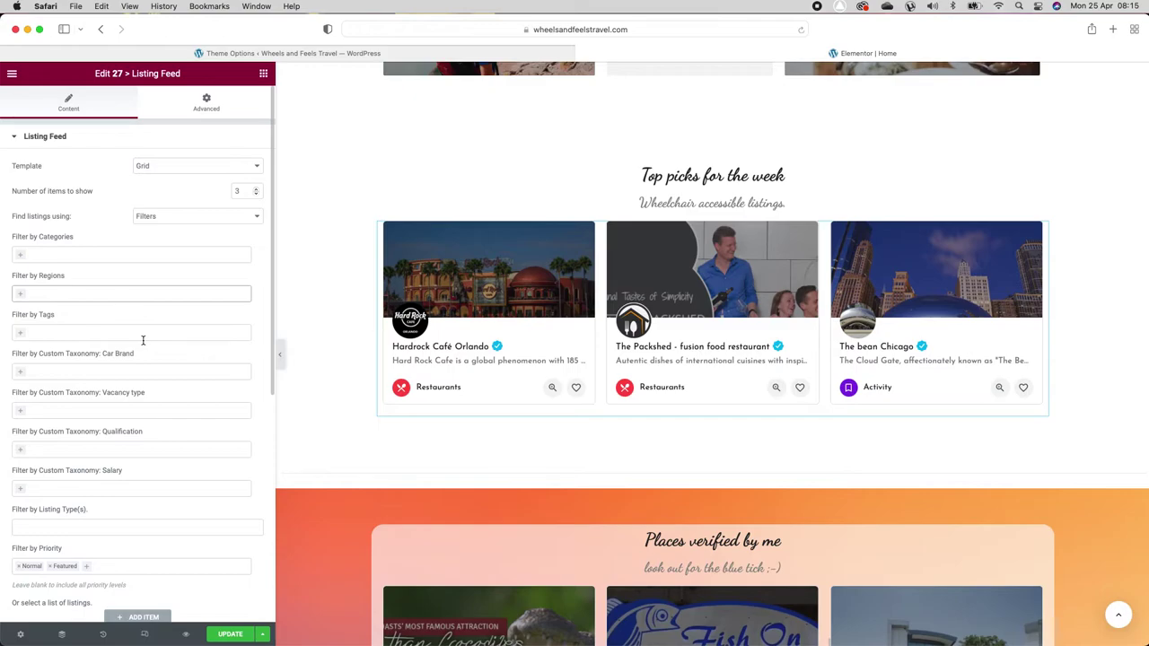
# Step: Review the listing feed's priority filter, ordering options, cache duration and column counts, keeping Order by at Random
pyautogui.scroll(-3, 142, 340)
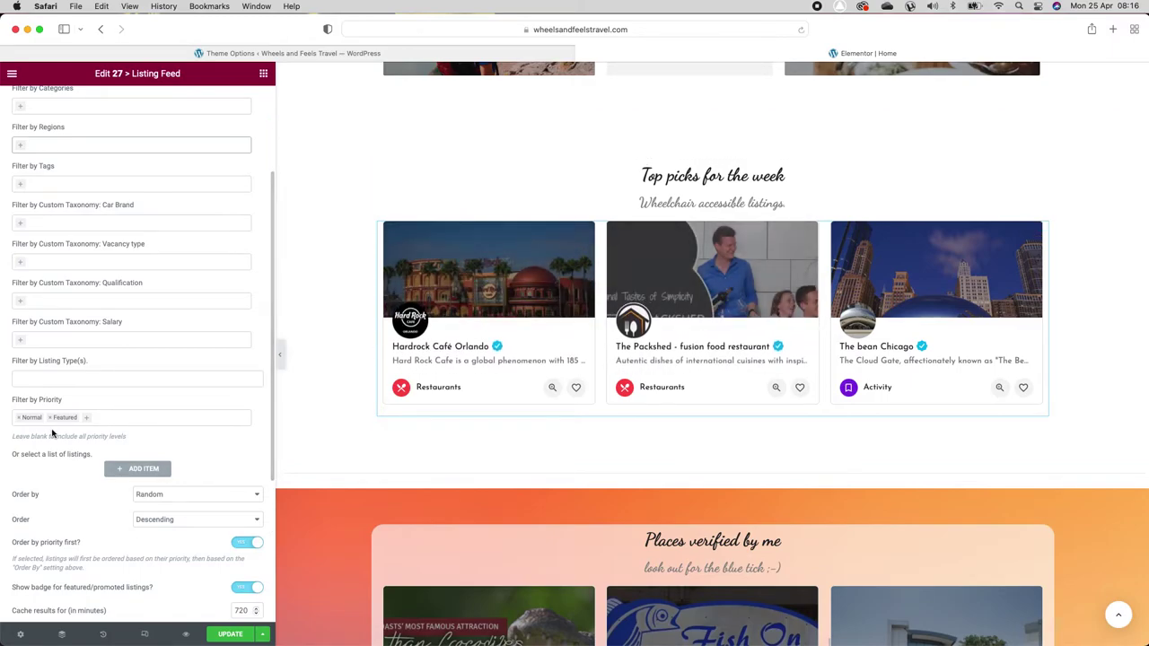
pyautogui.scroll(-2, 261, 444)
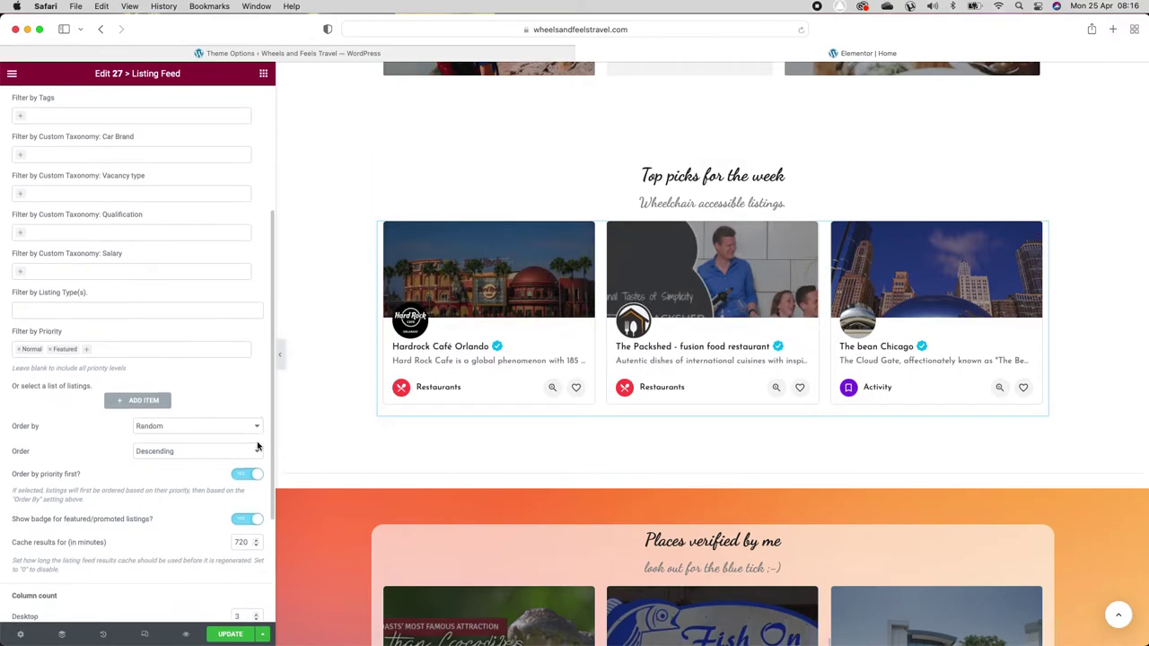
pyautogui.click(176, 427)
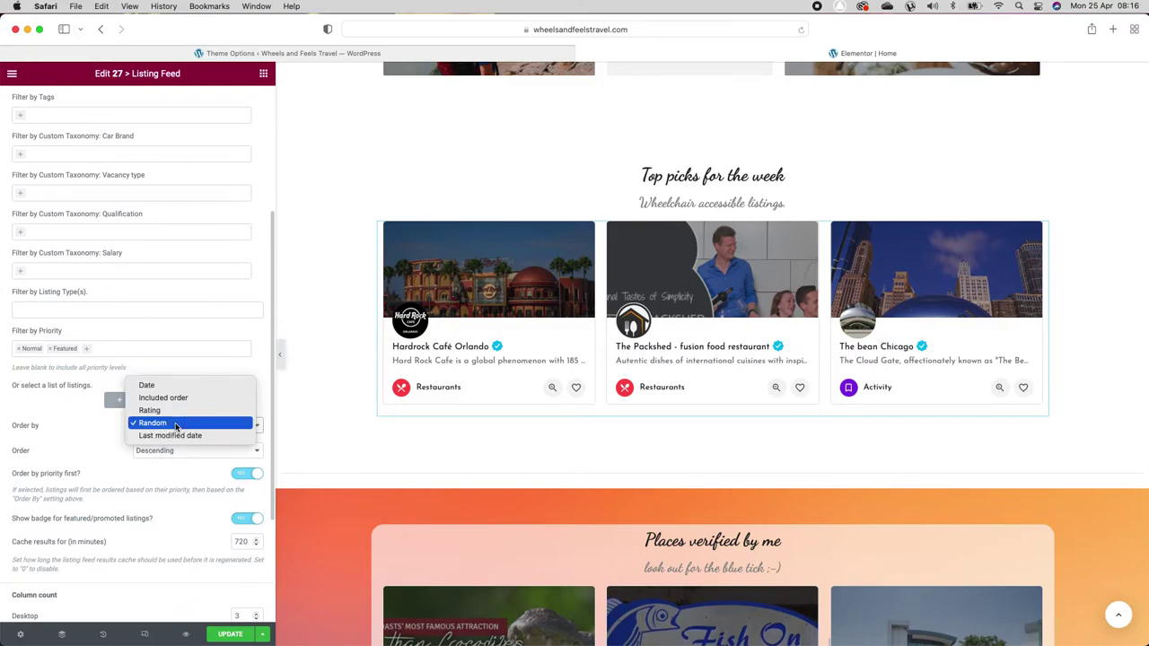
pyautogui.click(177, 423)
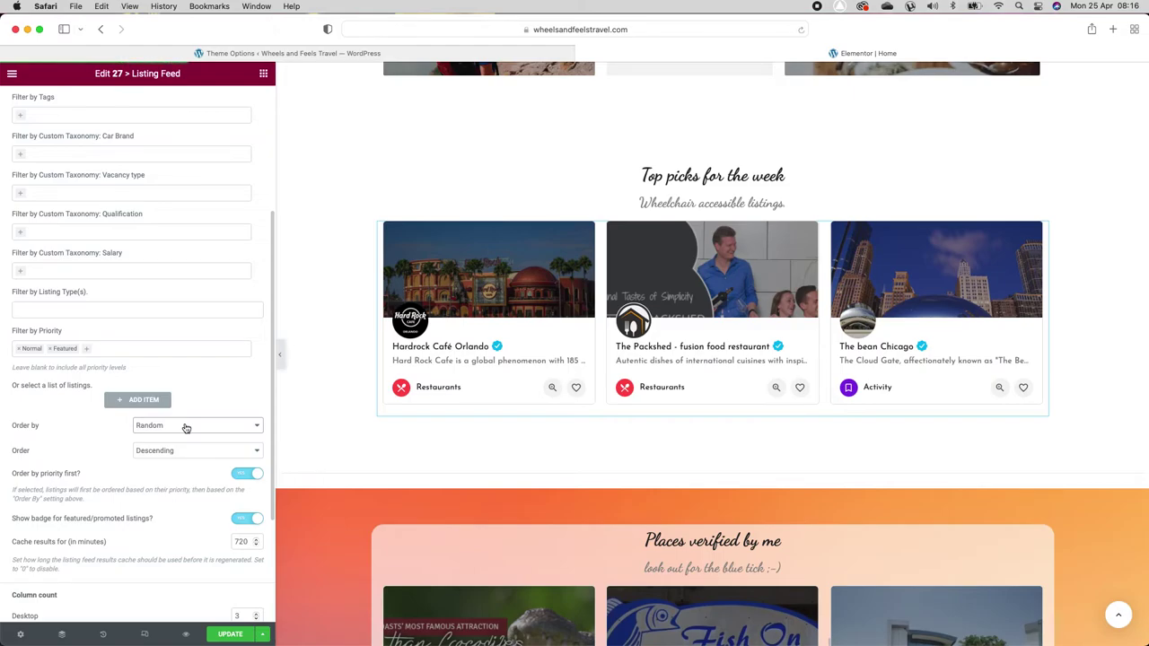
pyautogui.scroll(-3, 185, 427)
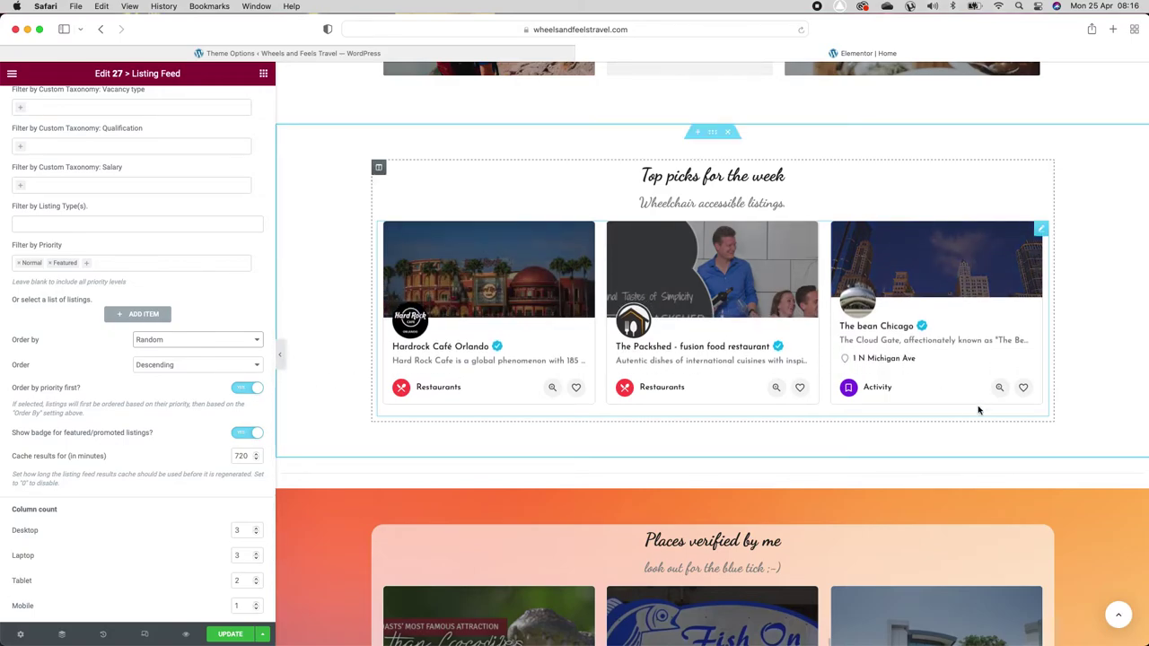
pyautogui.scroll(-2, 76, 494)
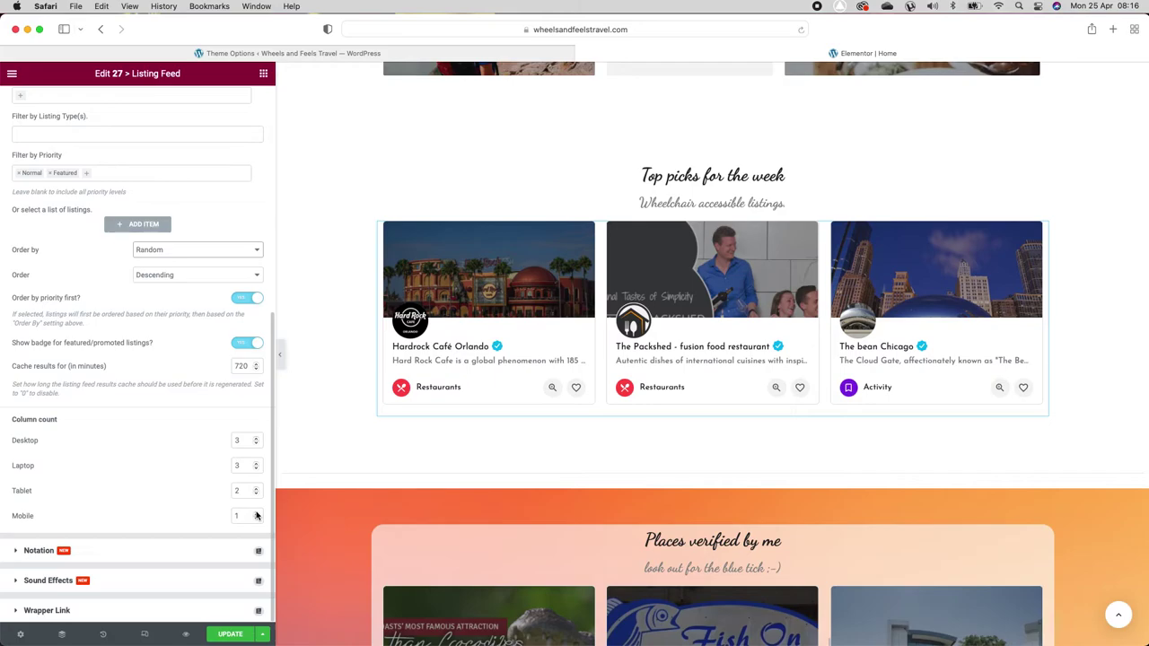
# Step: Examine the "Places verified by me" listing feed settings and the background image of the section that contains it
pyautogui.scroll(-1, 256, 515)
pyautogui.scroll(-5, 487, 431)
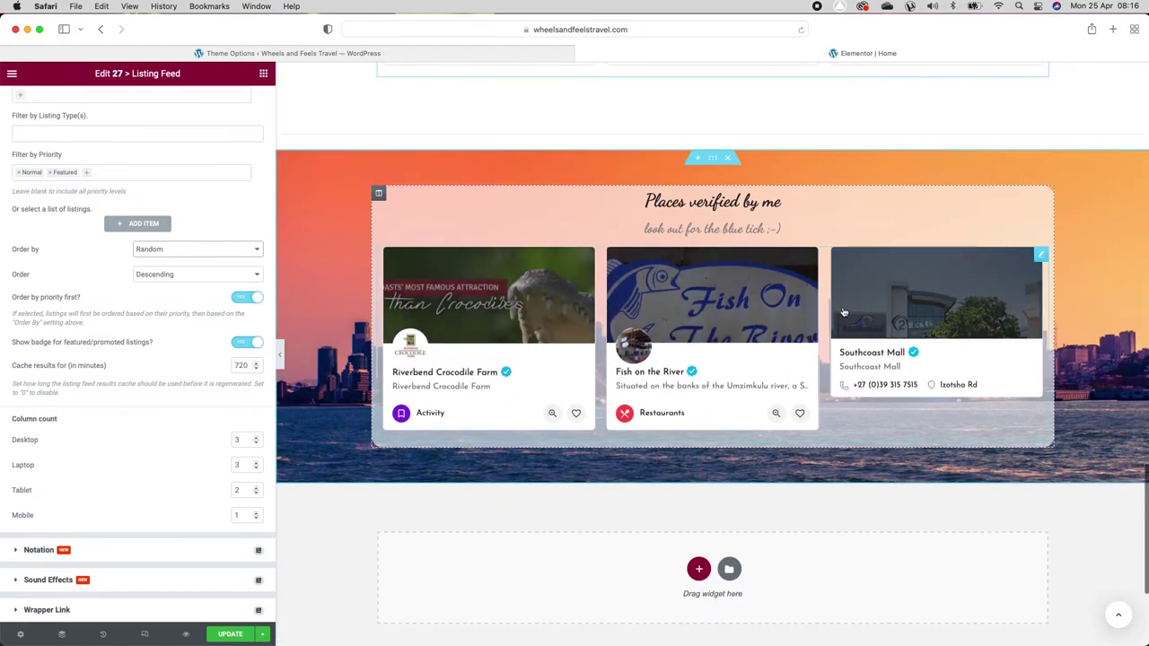
pyautogui.click(506, 332)
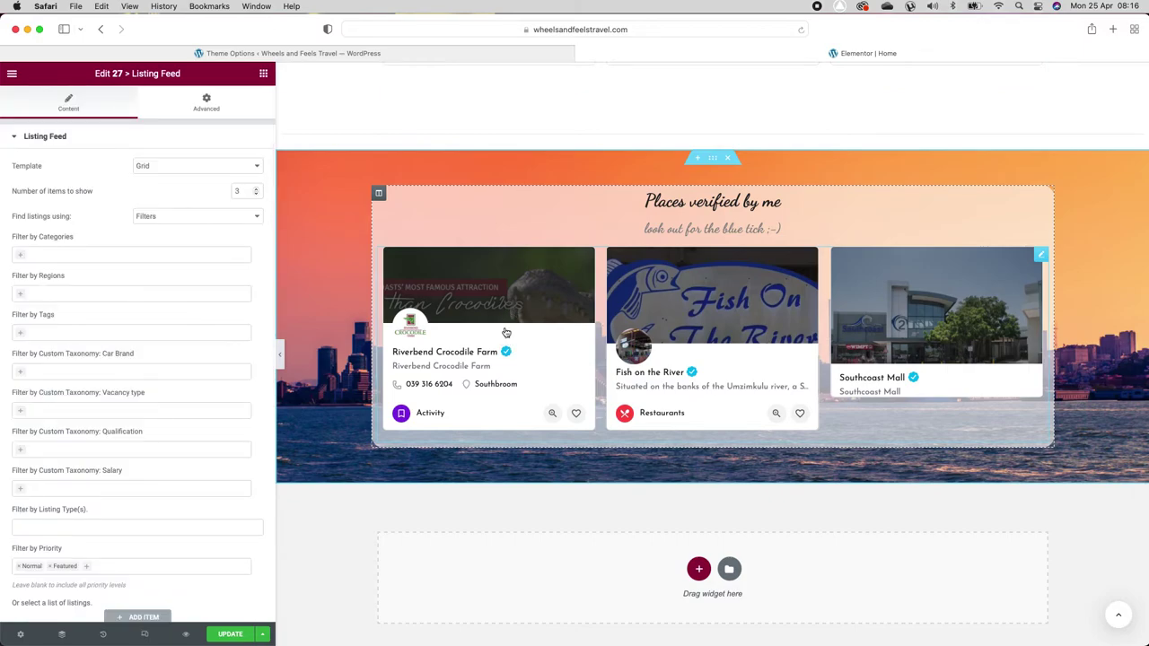
pyautogui.scroll(-3, 505, 332)
pyautogui.scroll(5, 505, 332)
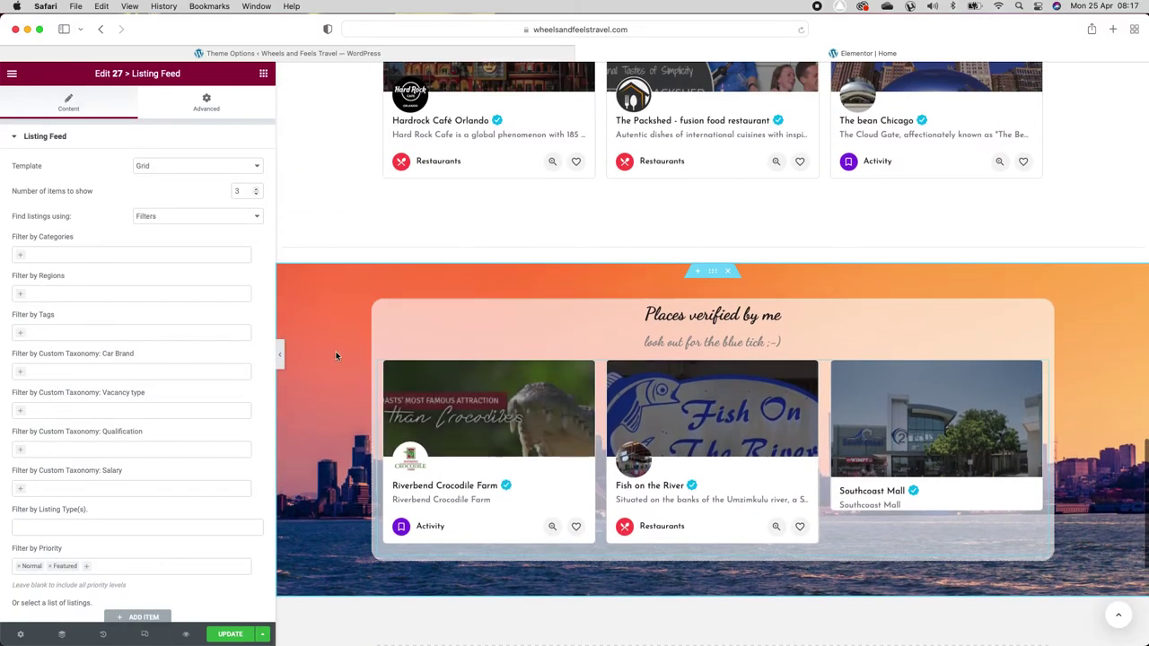
pyautogui.click(711, 273)
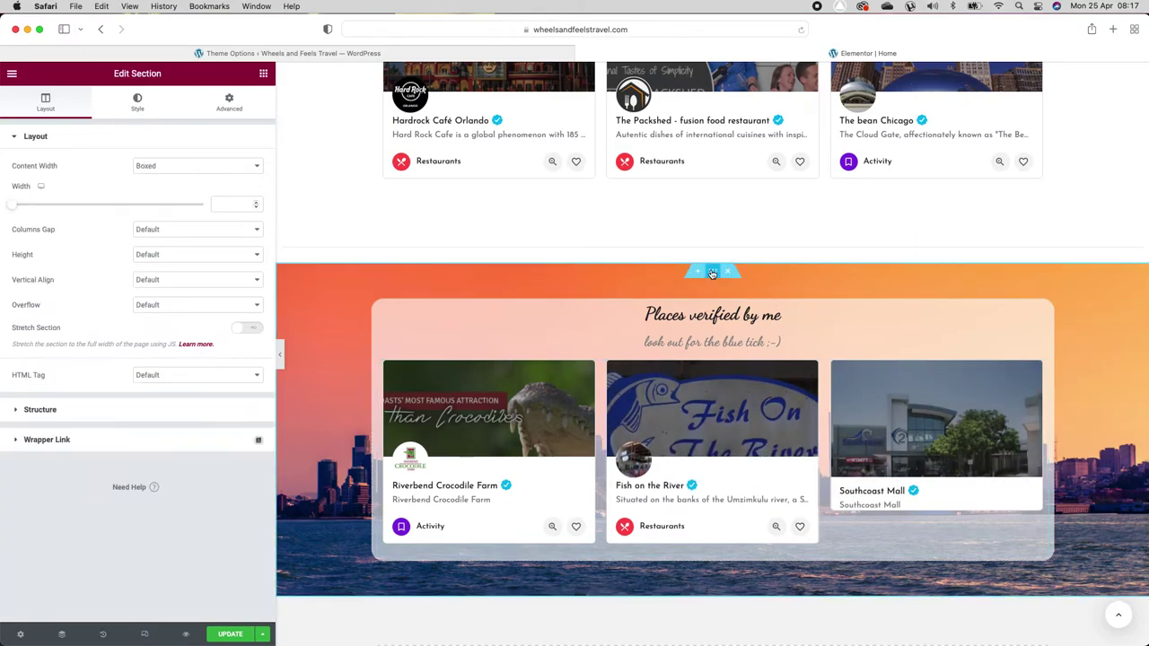
pyautogui.click(132, 111)
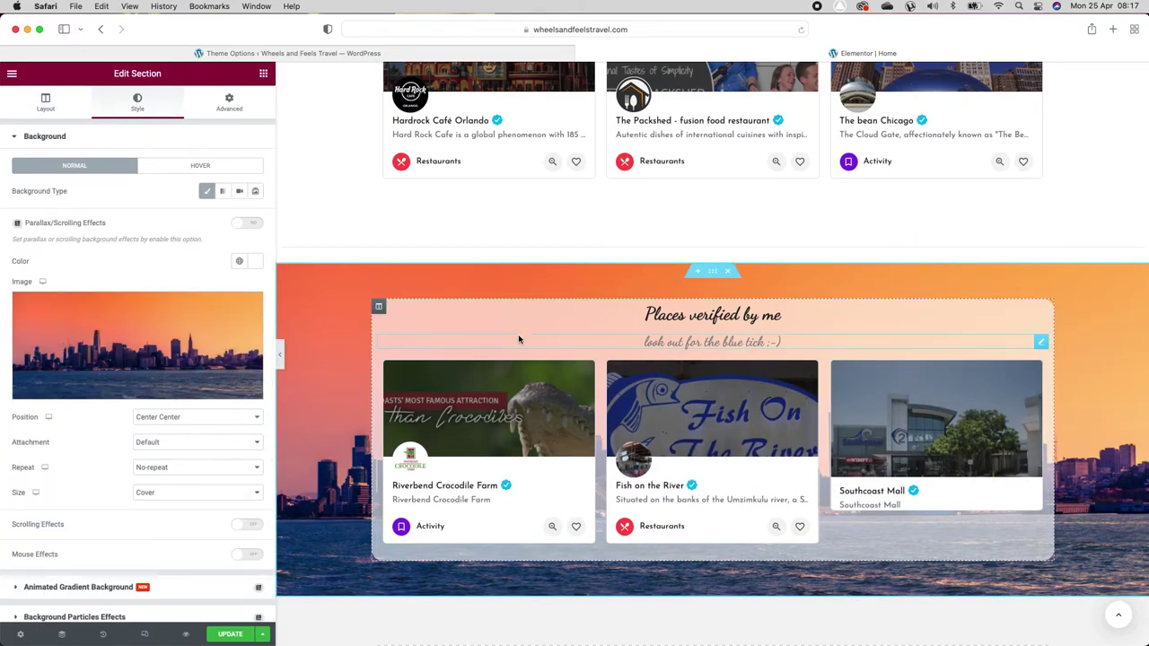
pyautogui.scroll(5, 518, 334)
pyautogui.scroll(-8, 518, 339)
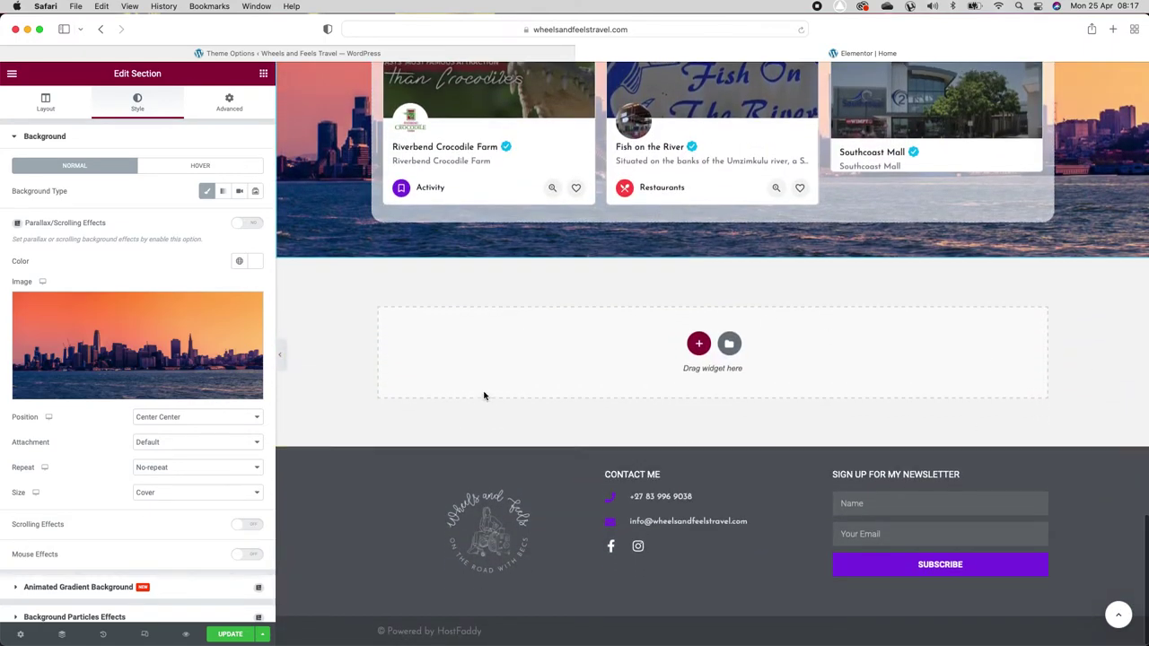
# Step: Browse the template library's blocks, pages and saved templates without inserting any, and close the library
pyautogui.click(729, 344)
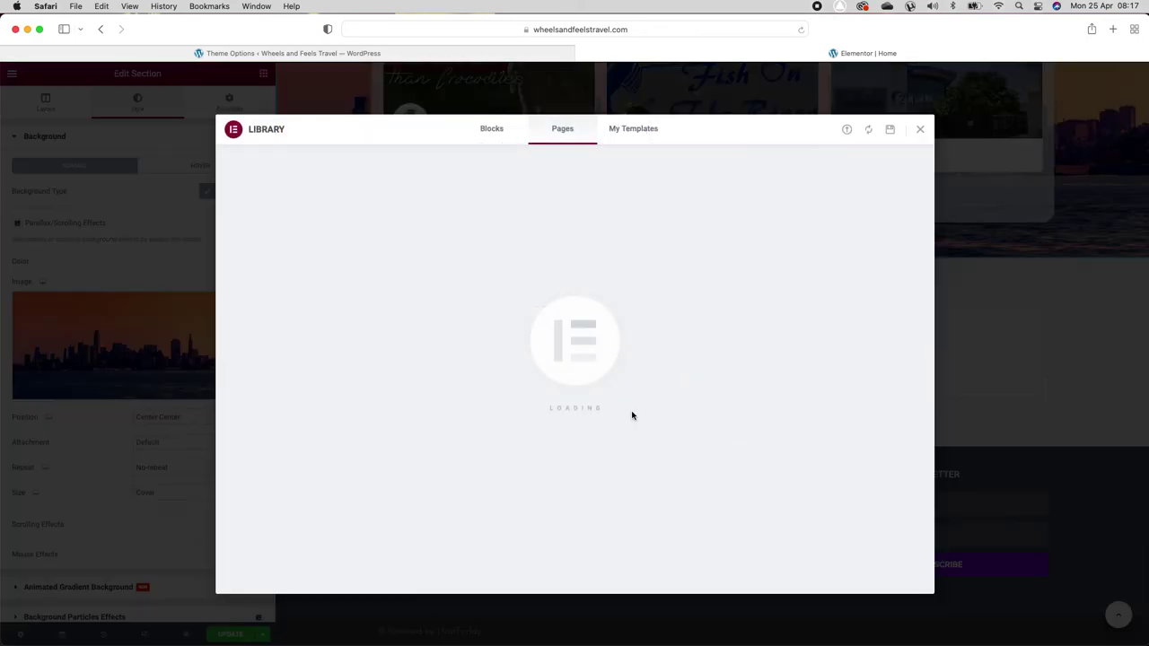
pyautogui.click(490, 129)
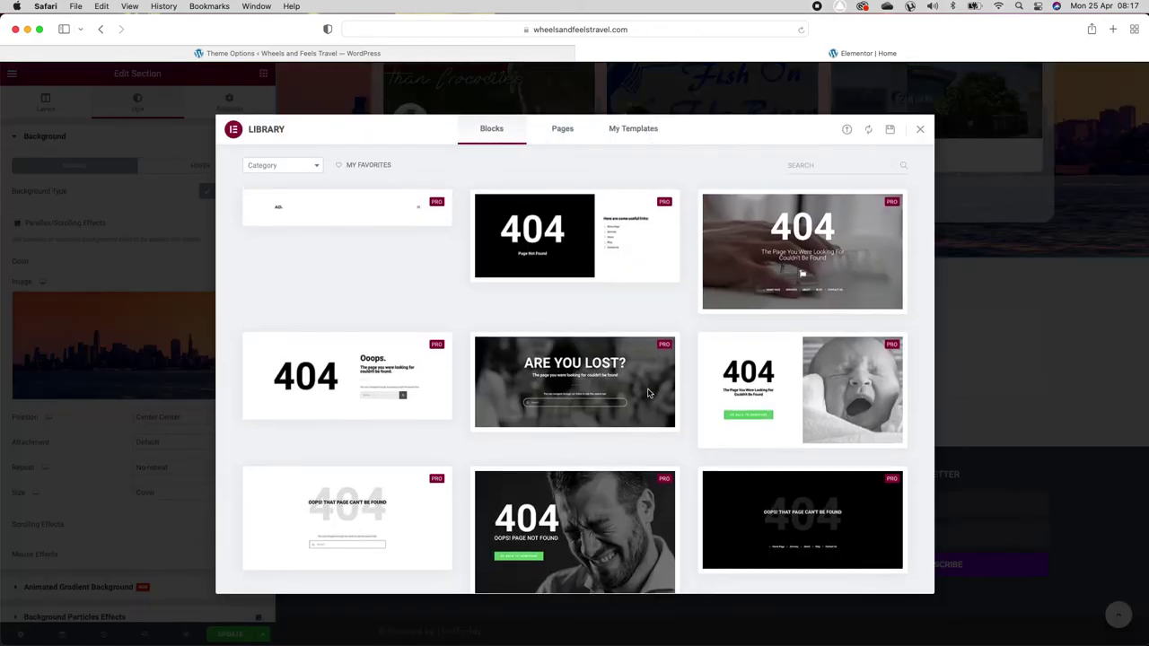
pyautogui.scroll(-1, 647, 393)
pyautogui.scroll(-4, 648, 393)
pyautogui.scroll(4, 648, 393)
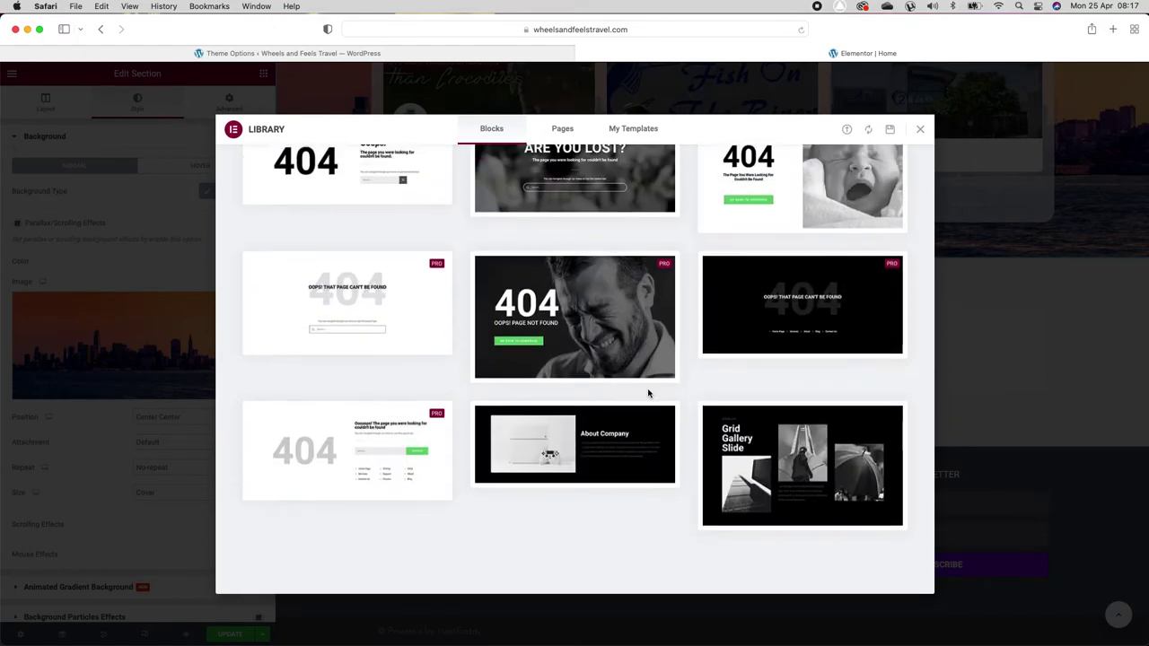
pyautogui.scroll(-1, 648, 393)
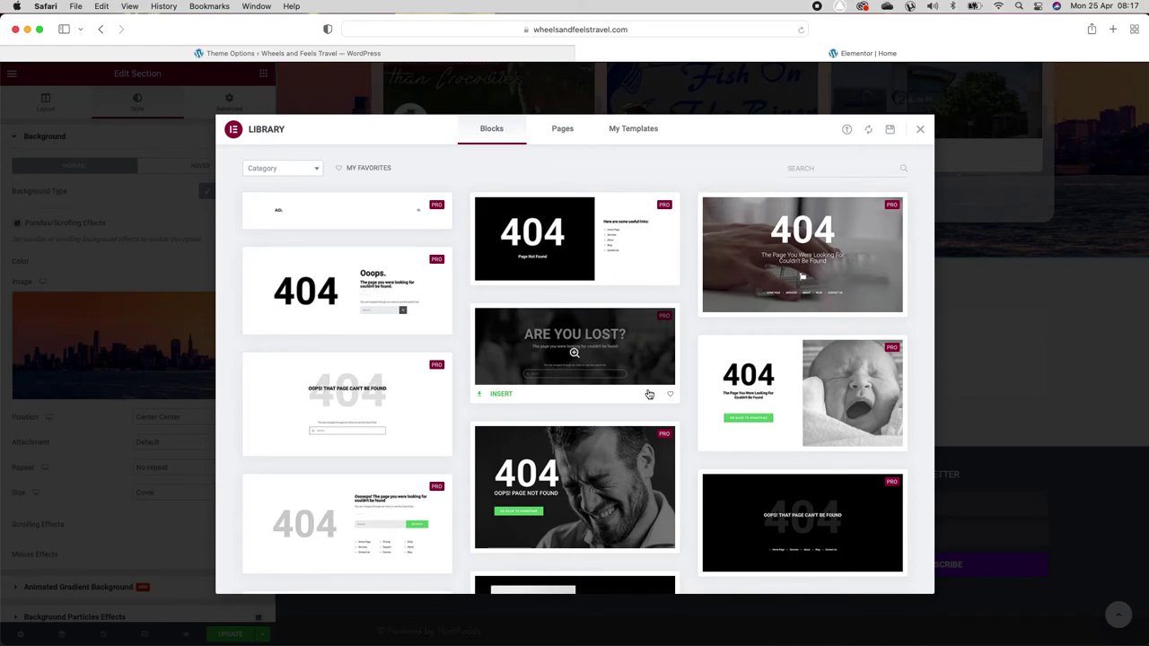
pyautogui.click(562, 128)
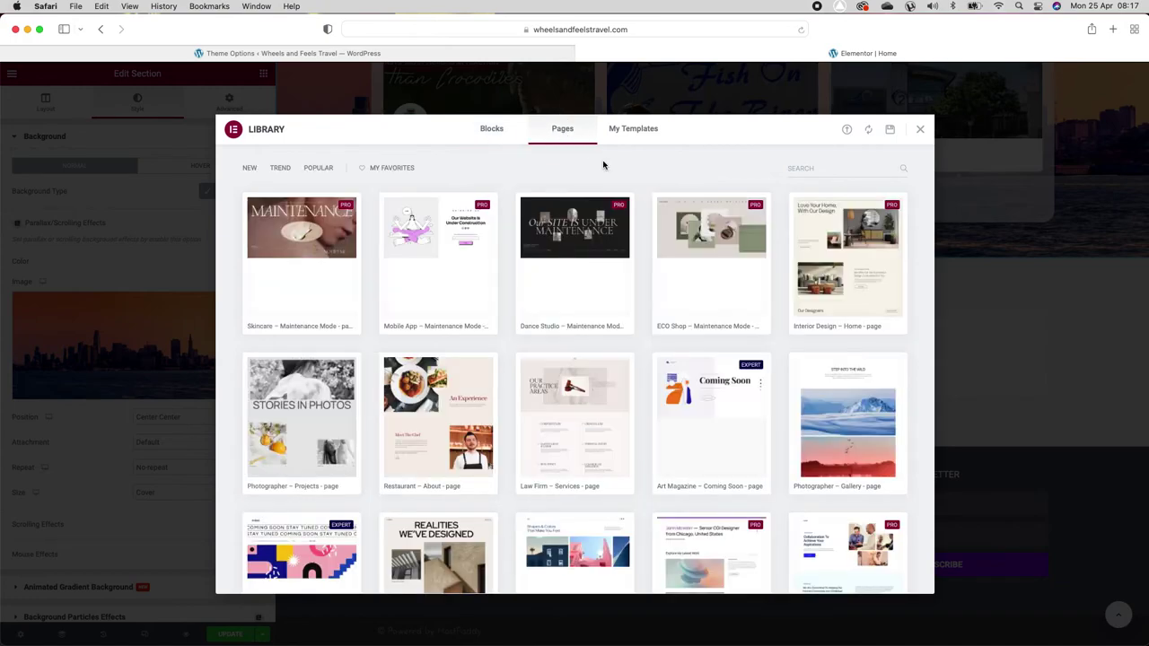
pyautogui.scroll(-10, 645, 403)
pyautogui.scroll(10, 644, 398)
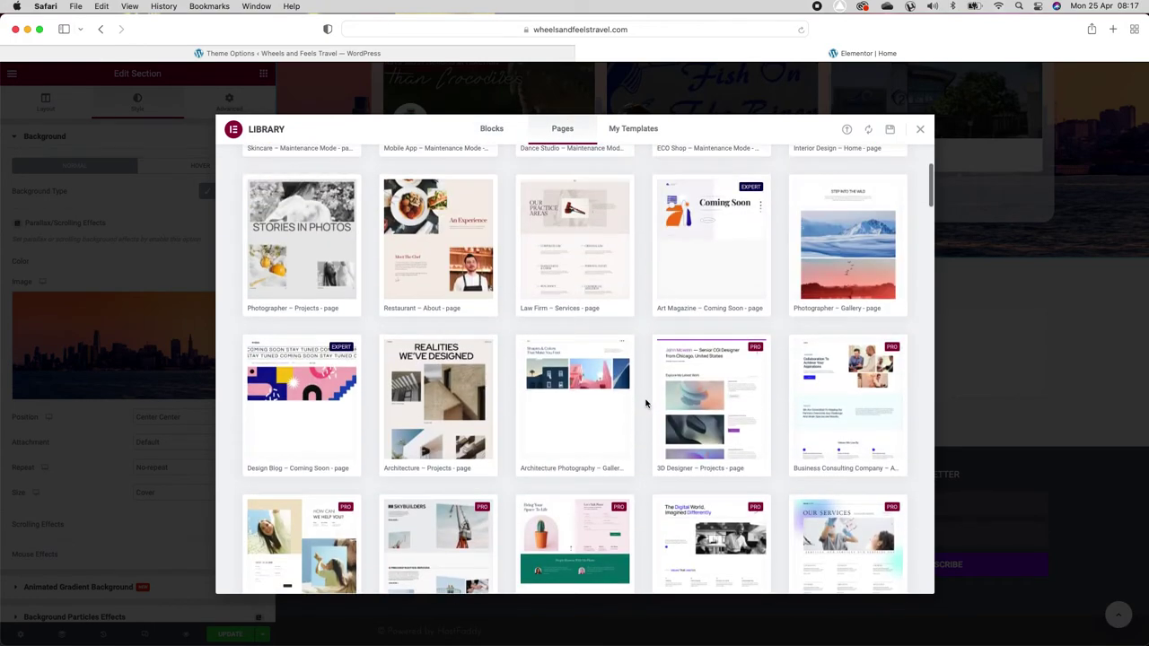
pyautogui.click(636, 129)
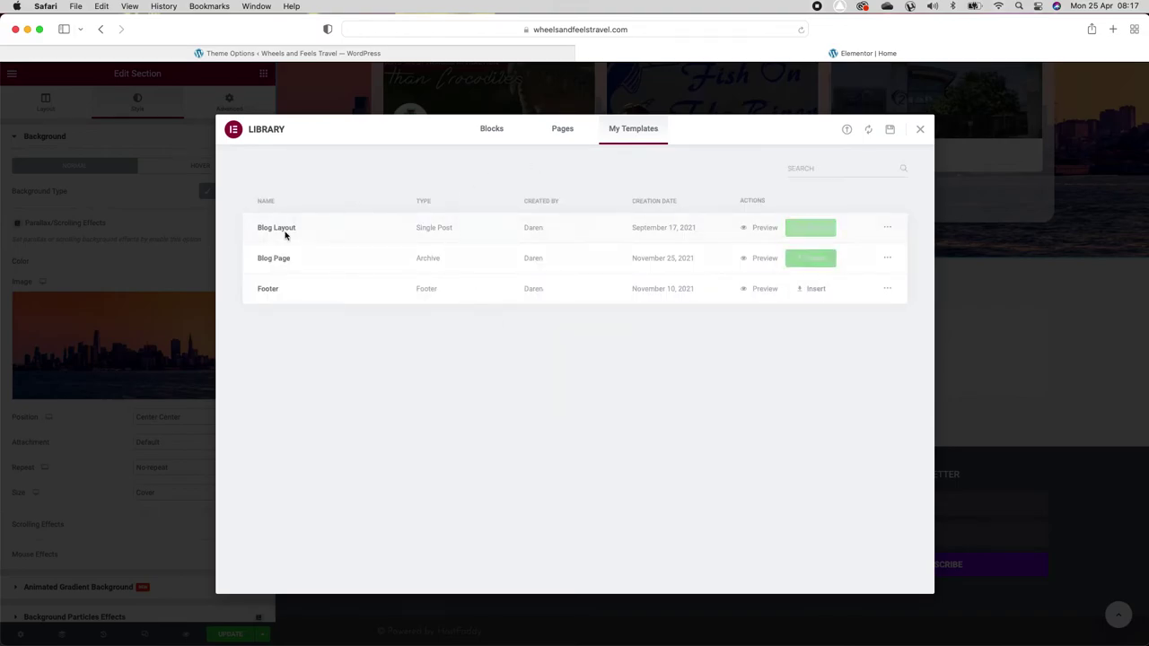
pyautogui.click(496, 141)
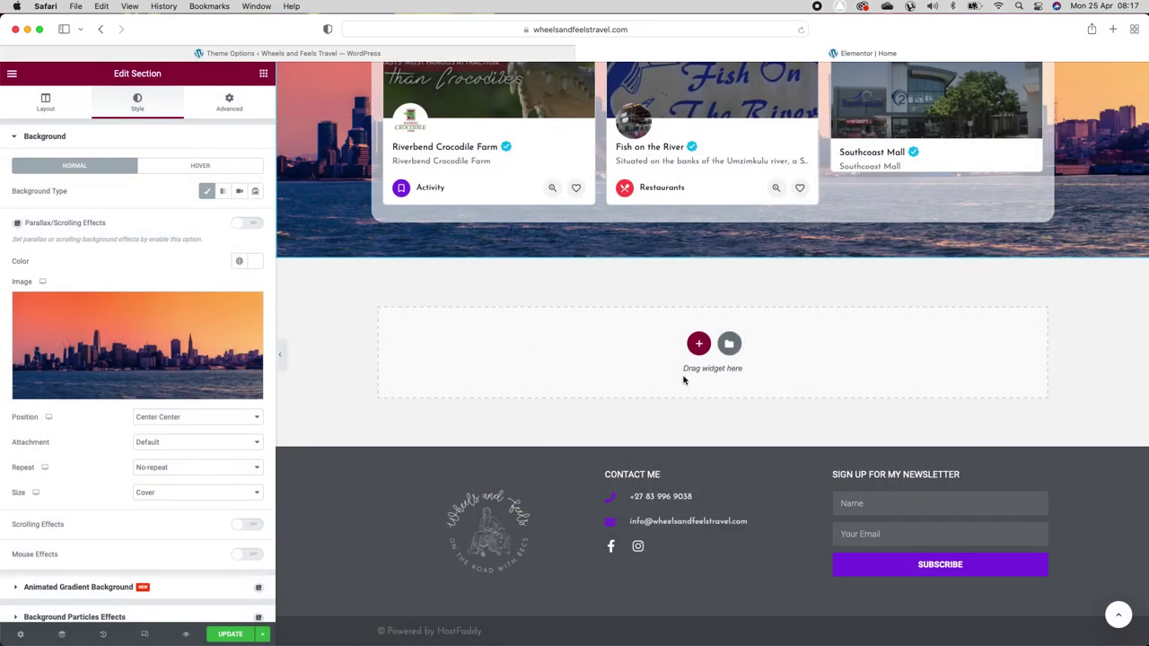
# Step: Add a new single-column section below the "Places verified by me" section
pyautogui.click(699, 345)
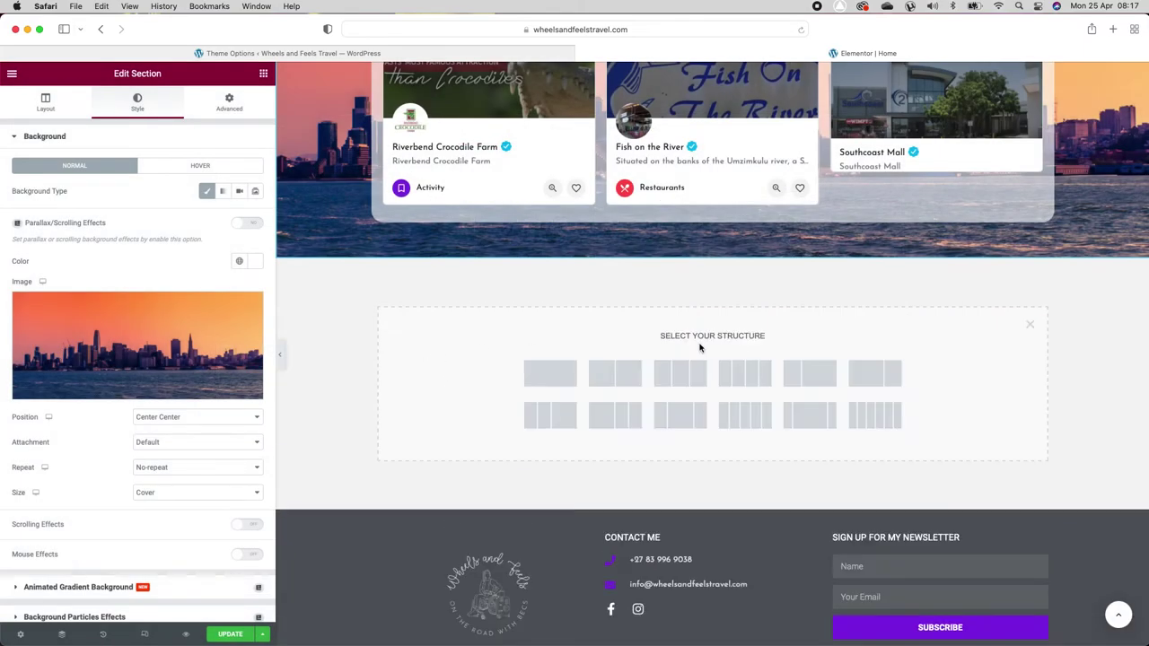
pyautogui.click(551, 377)
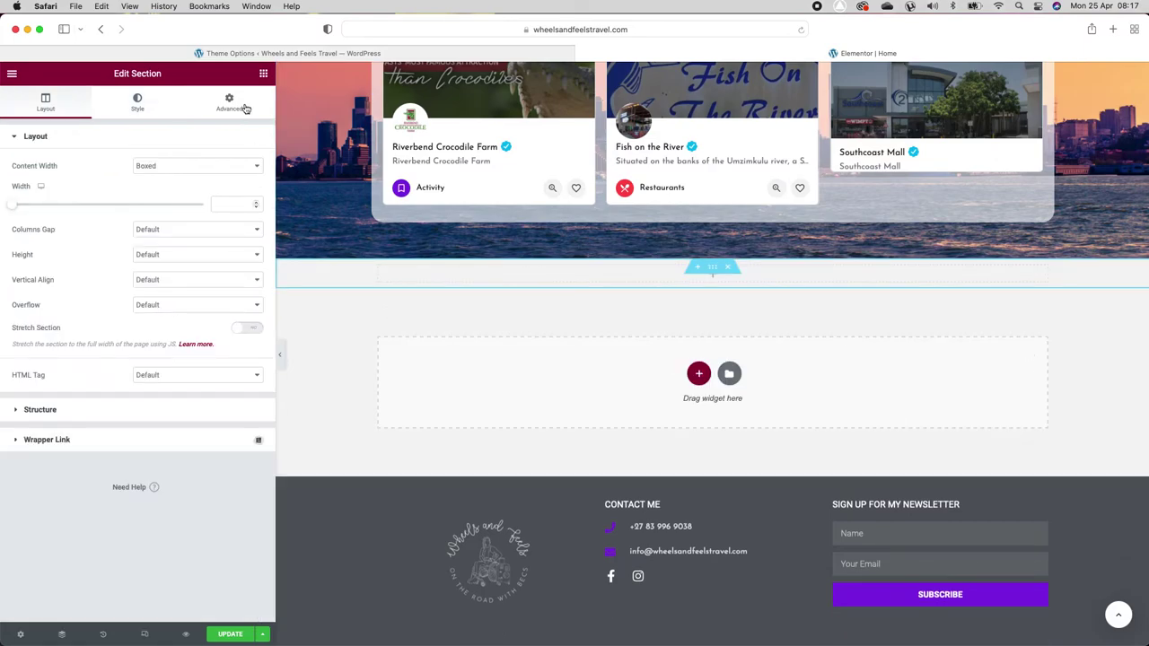
pyautogui.scroll(2, 449, 287)
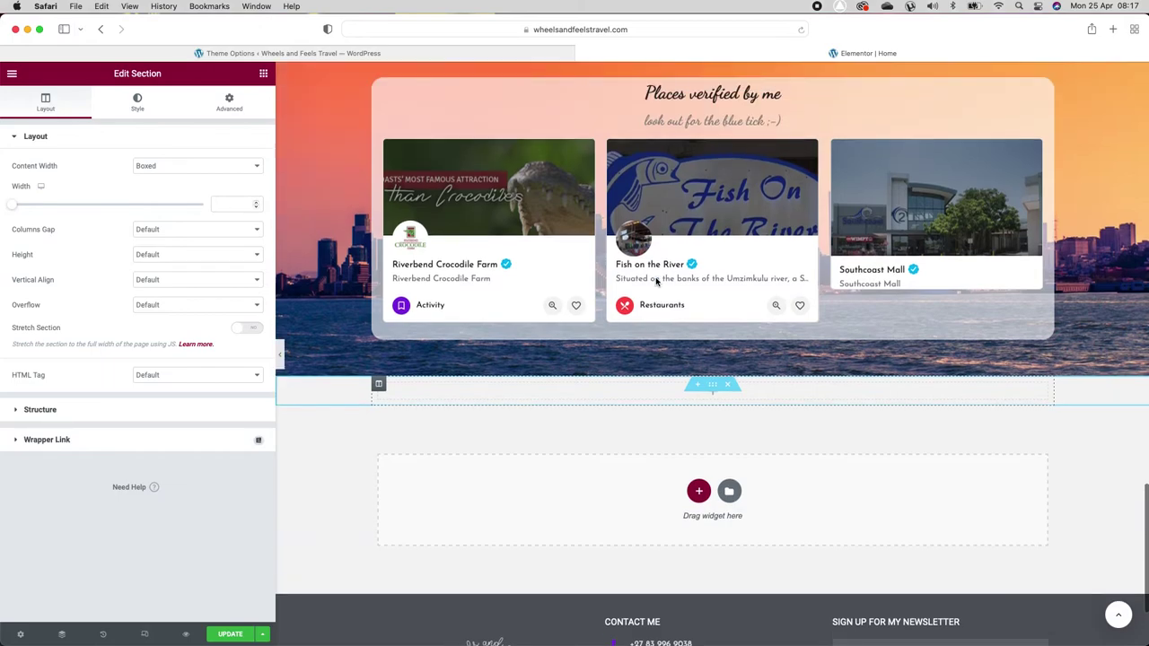
# Step: Look through the available widgets and add an Image widget to the new empty section
pyautogui.click(263, 74)
pyautogui.scroll(-3, 130, 423)
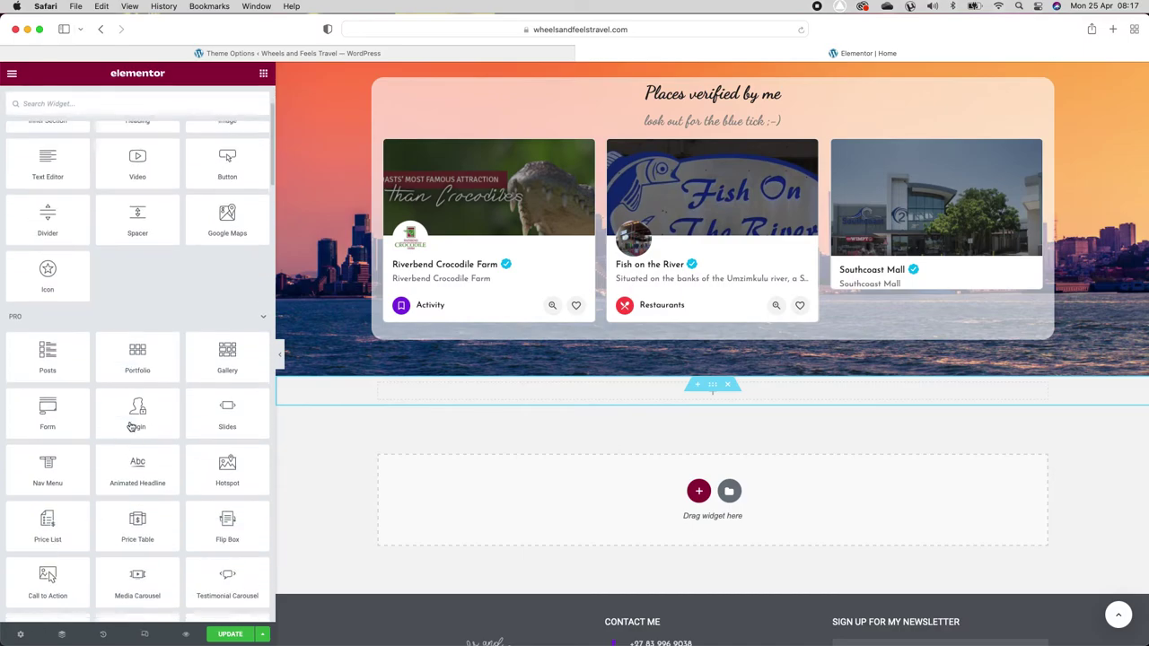
pyautogui.scroll(-5, 130, 423)
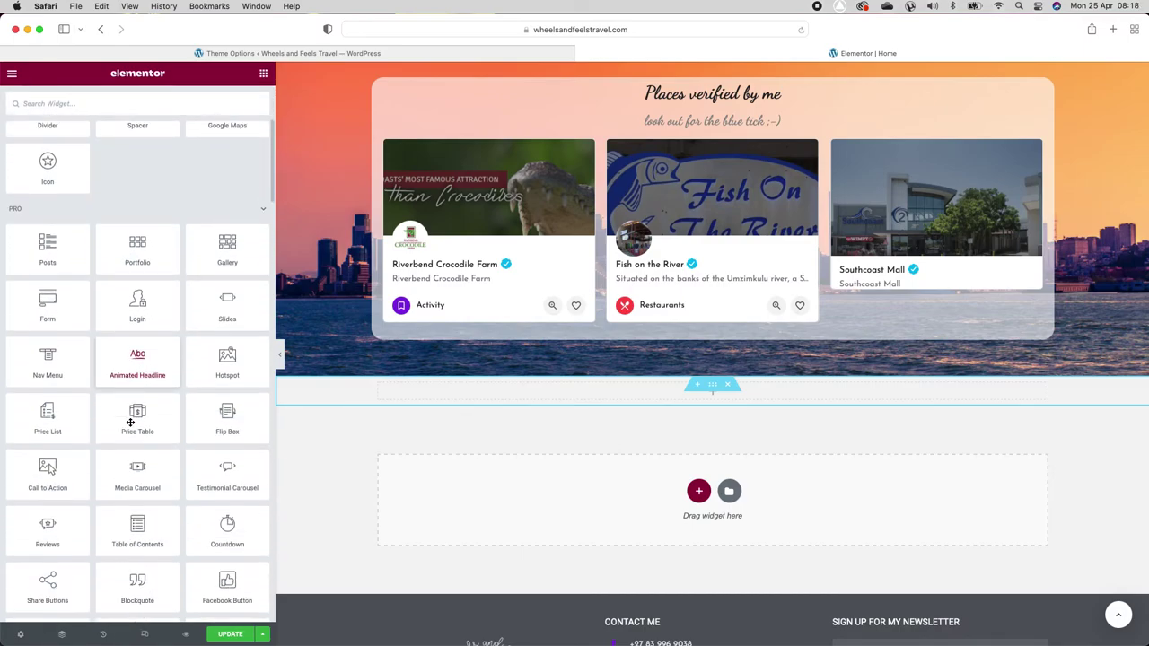
pyautogui.scroll(-10, 130, 422)
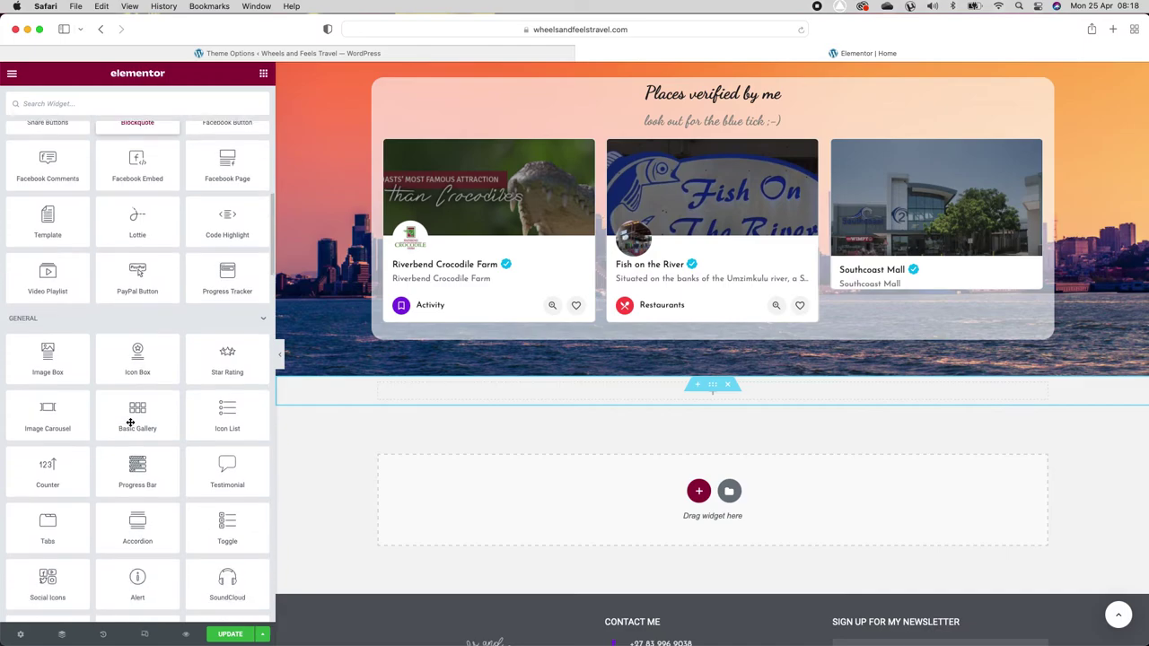
pyautogui.scroll(-15, 130, 422)
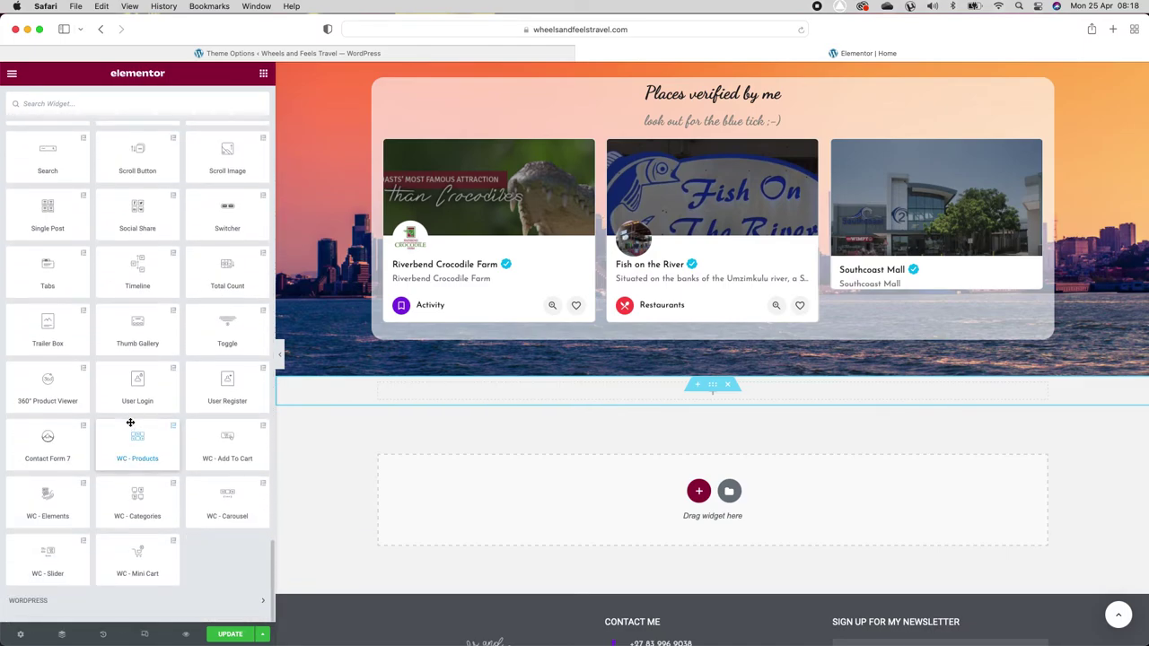
pyautogui.scroll(20, 130, 423)
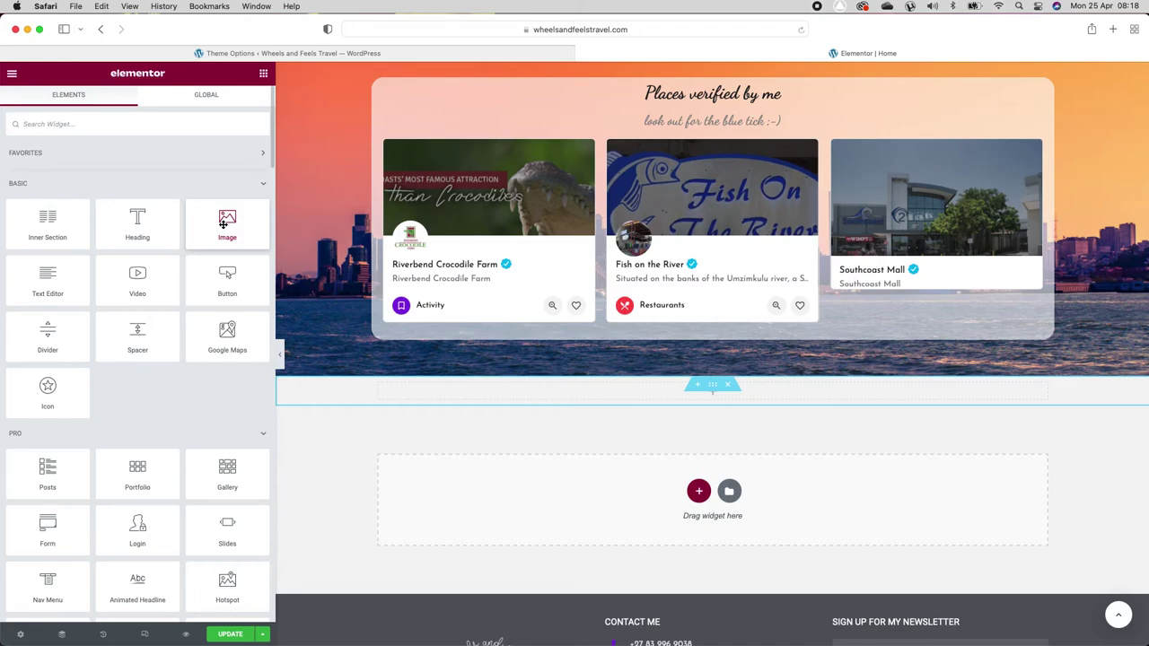
pyautogui.moveTo(224, 225); pyautogui.dragTo(574, 400)
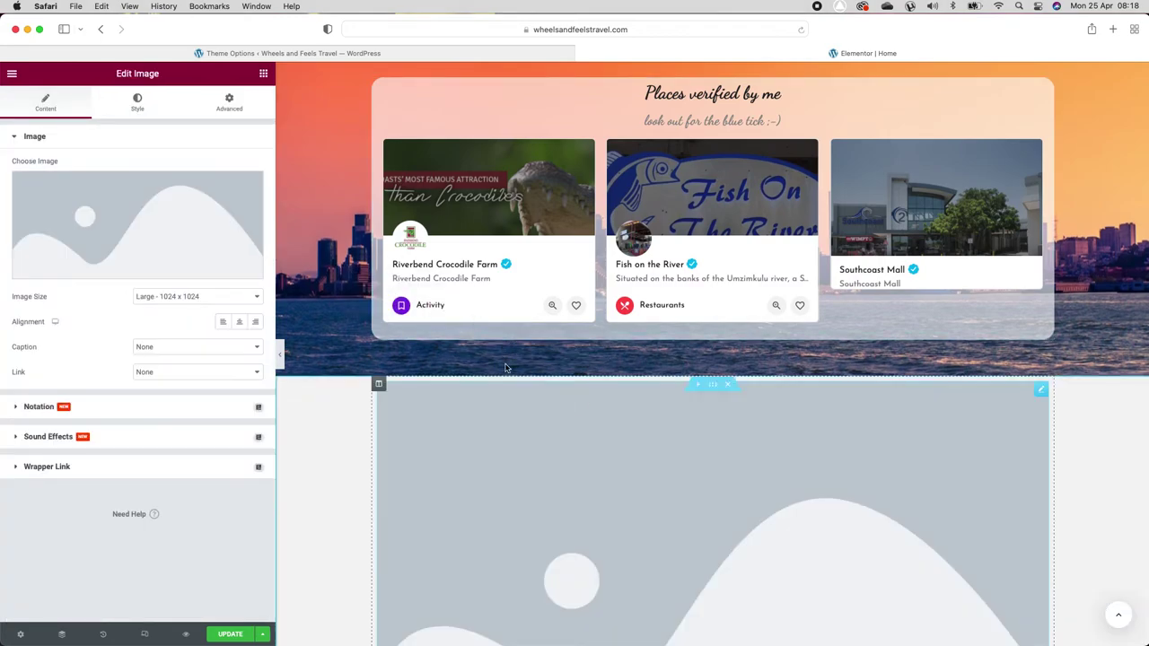
# Step: Insert the outdoor restaurant terrace photo from the media library into the new Image widget
pyautogui.click(131, 202)
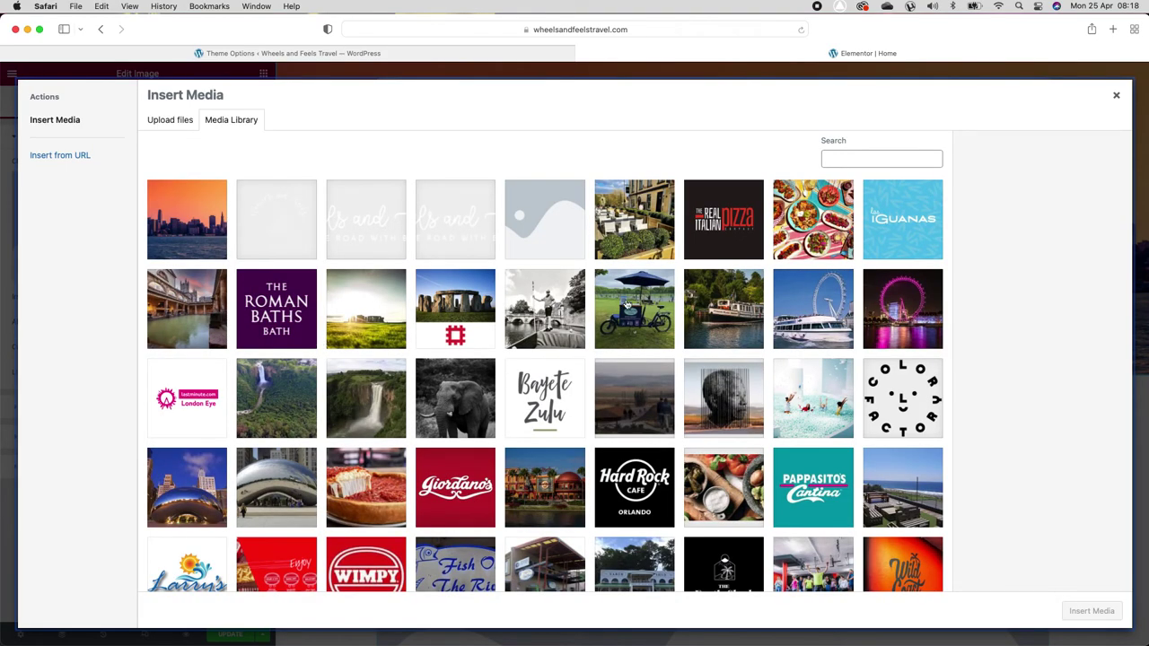
pyautogui.click(618, 207)
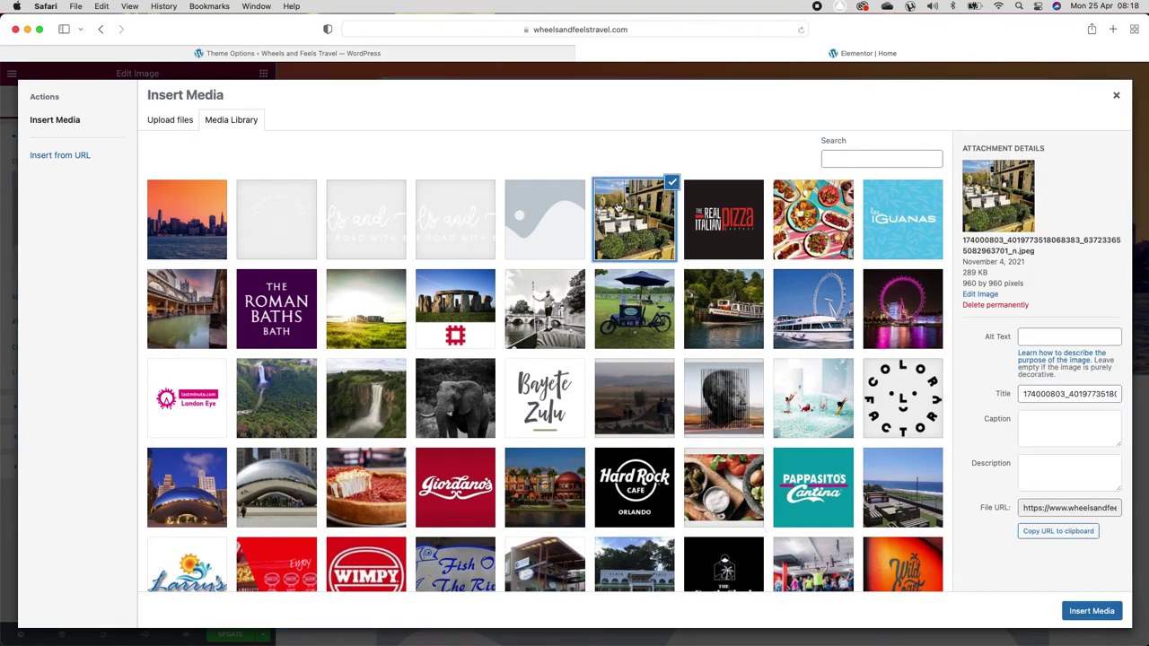
pyautogui.click(1091, 610)
pyautogui.scroll(-4, 367, 435)
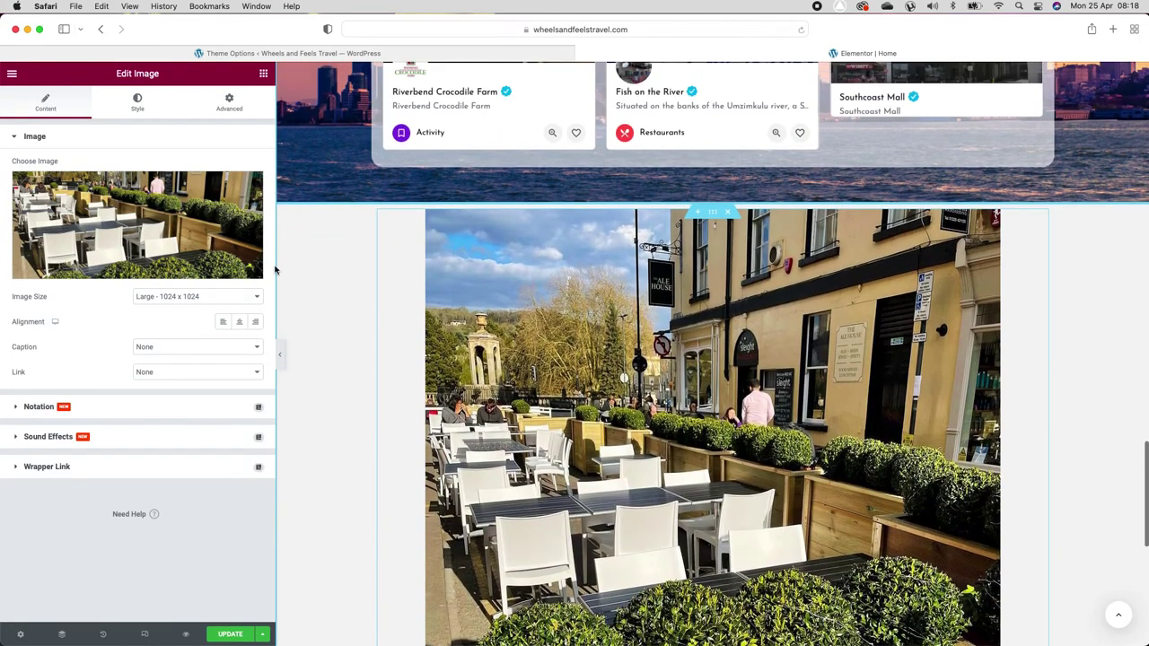
# Step: Try the terrace photo at width 17, max width 1, height 45 and opacity 0.36, and clear the three size values
pyautogui.click(137, 101)
pyautogui.moveTo(13, 180); pyautogui.dragTo(43, 183)
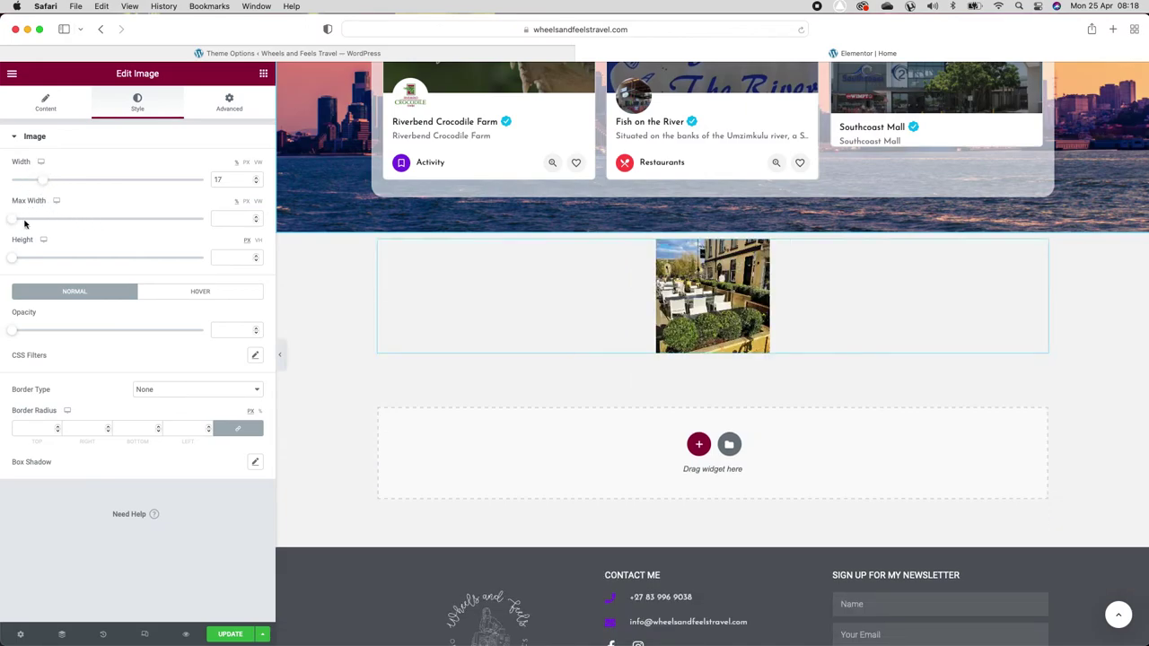
pyautogui.moveTo(24, 224); pyautogui.dragTo(29, 260)
pyautogui.moveTo(13, 356); pyautogui.dragTo(67, 356)
pyautogui.click(171, 180)
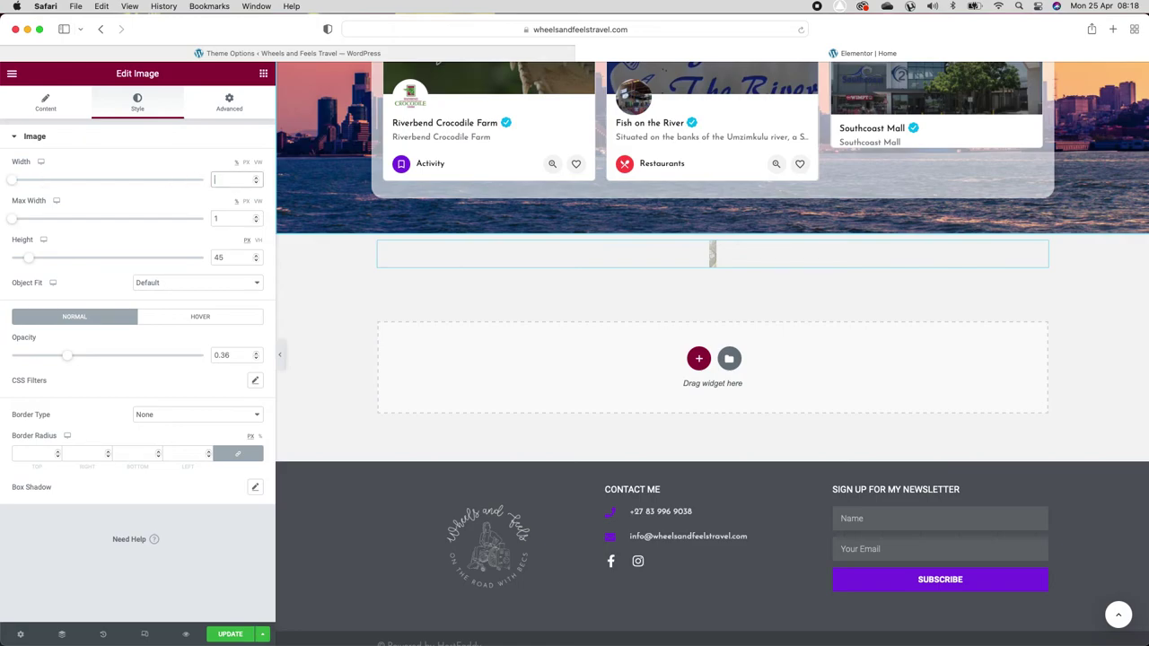
pyautogui.click(215, 222)
pyautogui.click(231, 258)
pyautogui.press('BackSpace')
pyautogui.press('BackSpace')
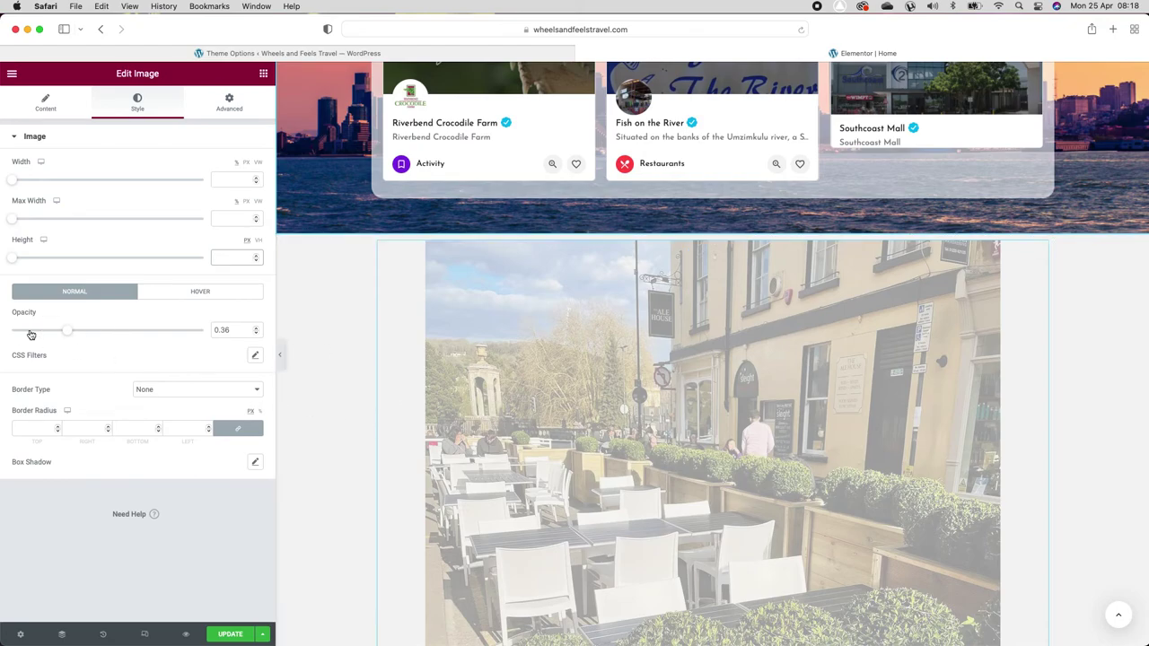
# Step: Try lowering the terrace photo's opacity to 0.1, clear the opacity value, and round all four corners with a border radius of 42
pyautogui.moveTo(68, 330); pyautogui.dragTo(36, 329)
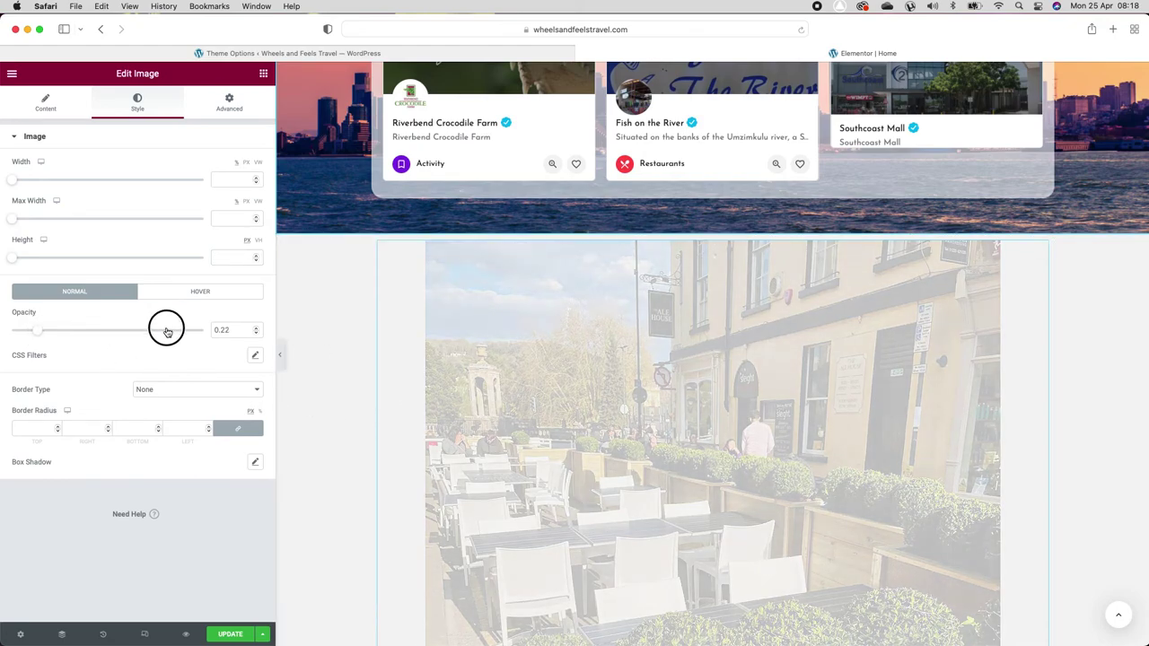
pyautogui.moveTo(166, 330); pyautogui.dragTo(10, 338)
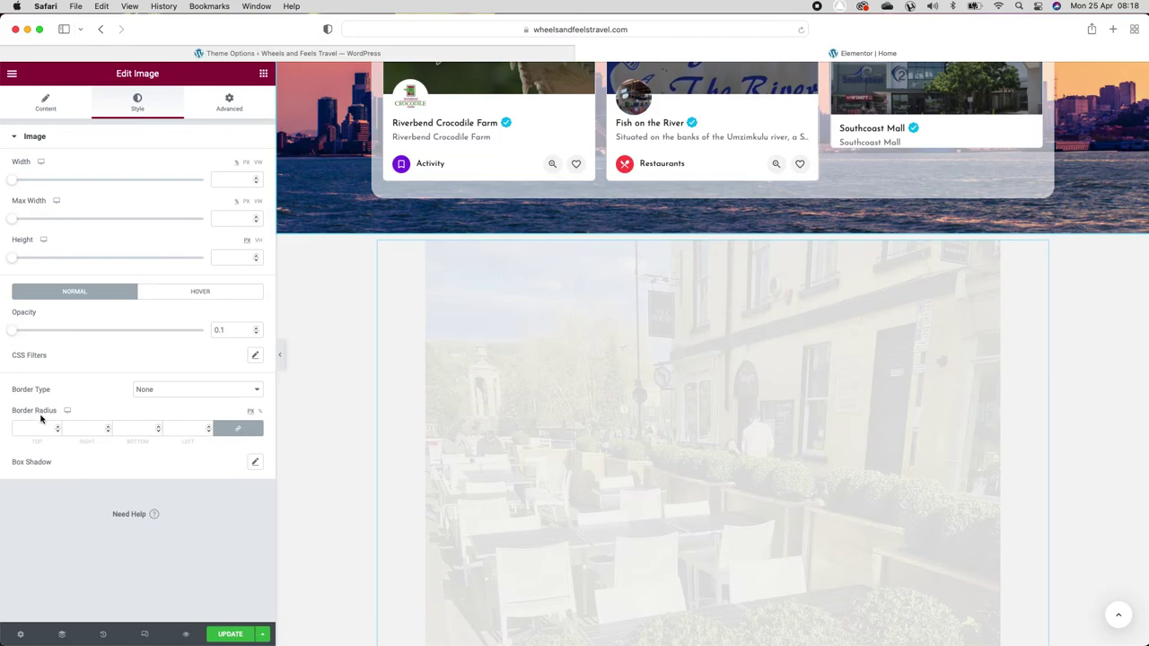
pyautogui.click(42, 428)
pyautogui.write('20')
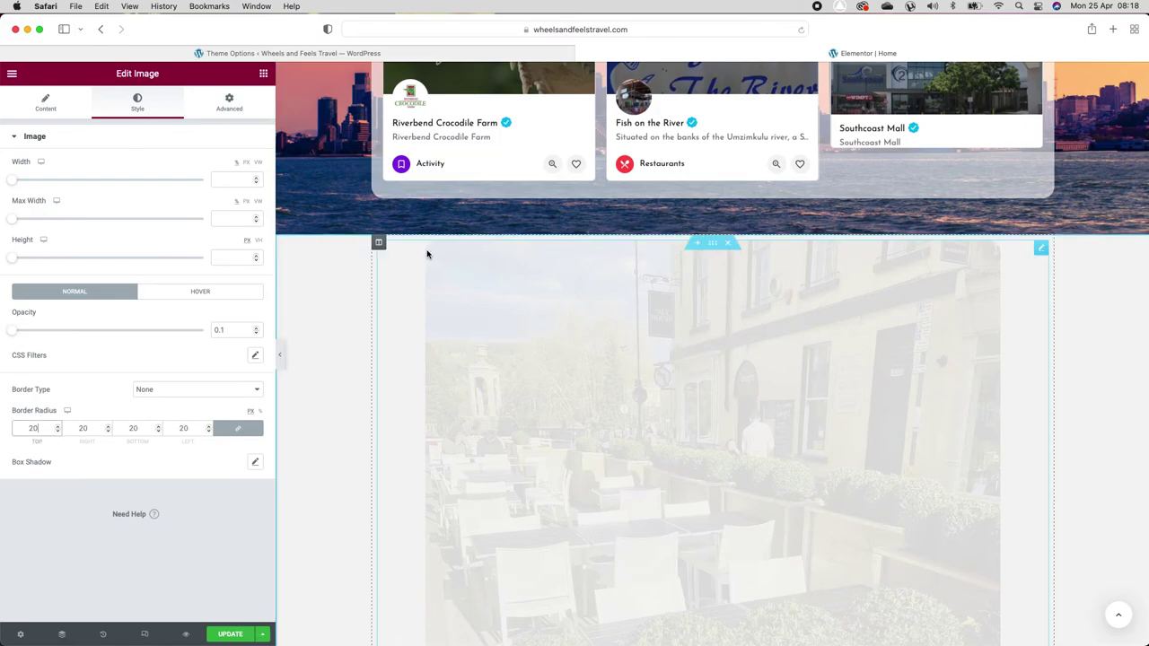
pyautogui.moveTo(231, 331); pyautogui.dragTo(189, 330)
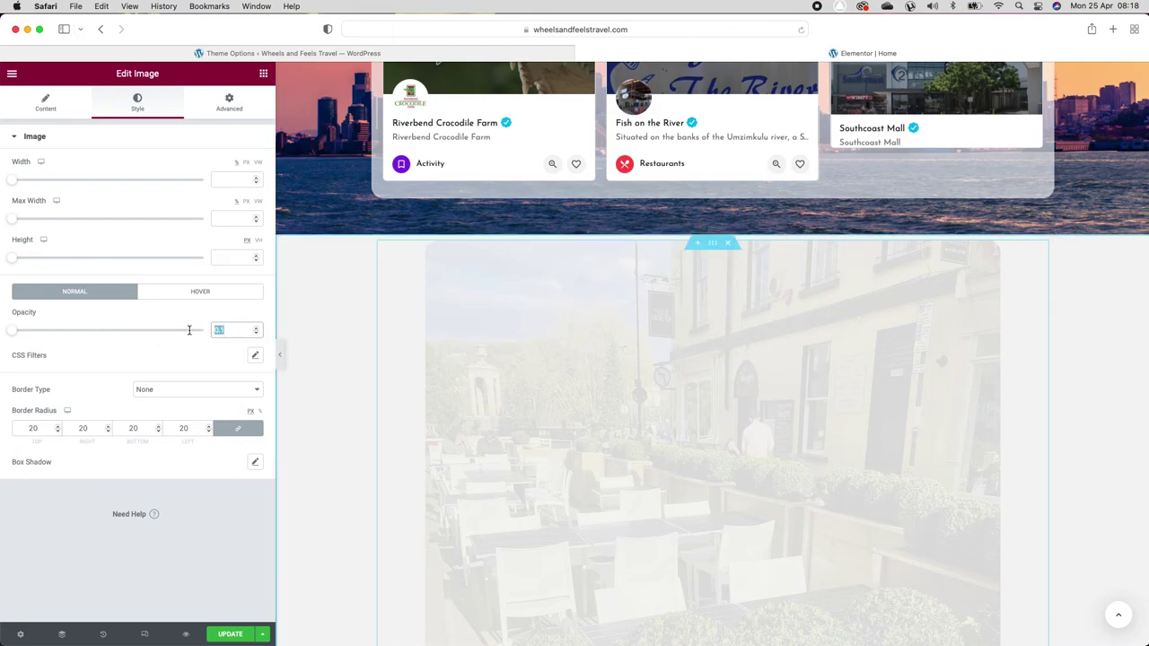
pyautogui.press('BackSpace')
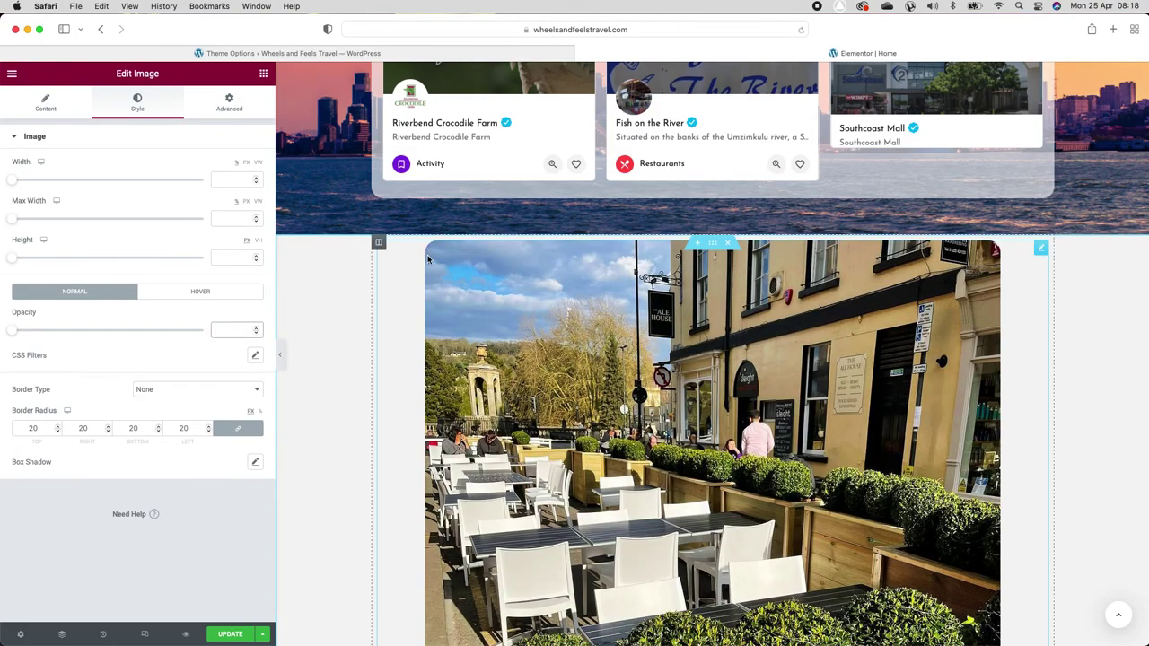
pyautogui.click(59, 427)
pyautogui.click(59, 427)
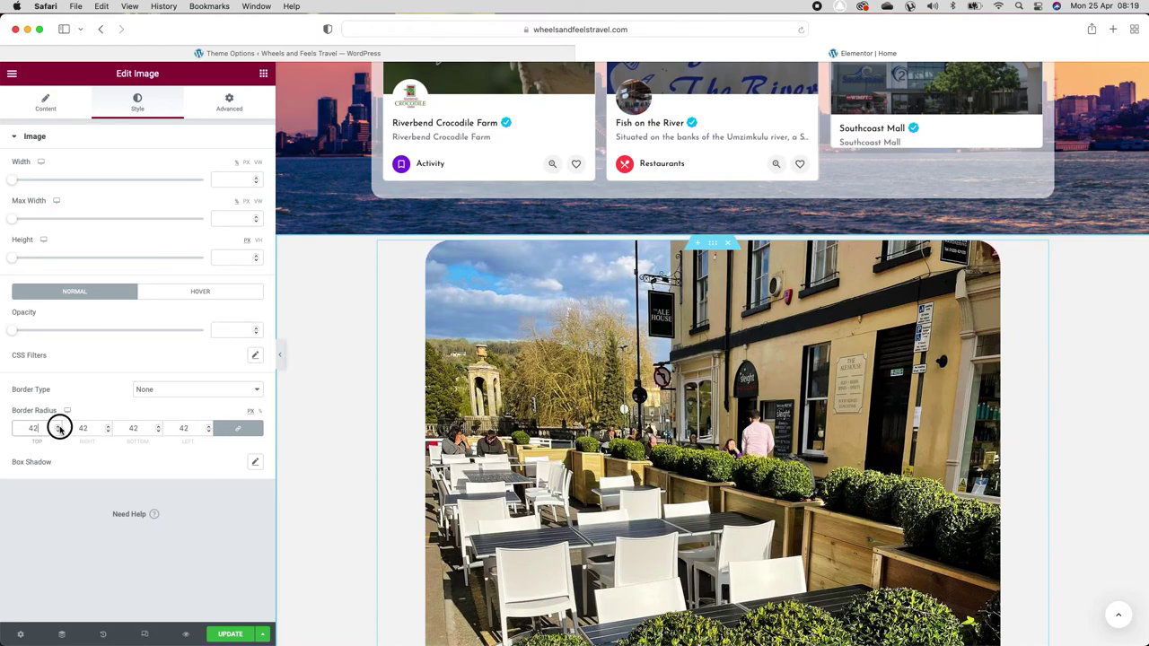
# Step: Clear the terrace photo's border radius and unlink the four corner values
pyautogui.click(59, 427)
pyautogui.click(59, 427)
pyautogui.doubleClick(188, 428)
pyautogui.press('BackSpace')
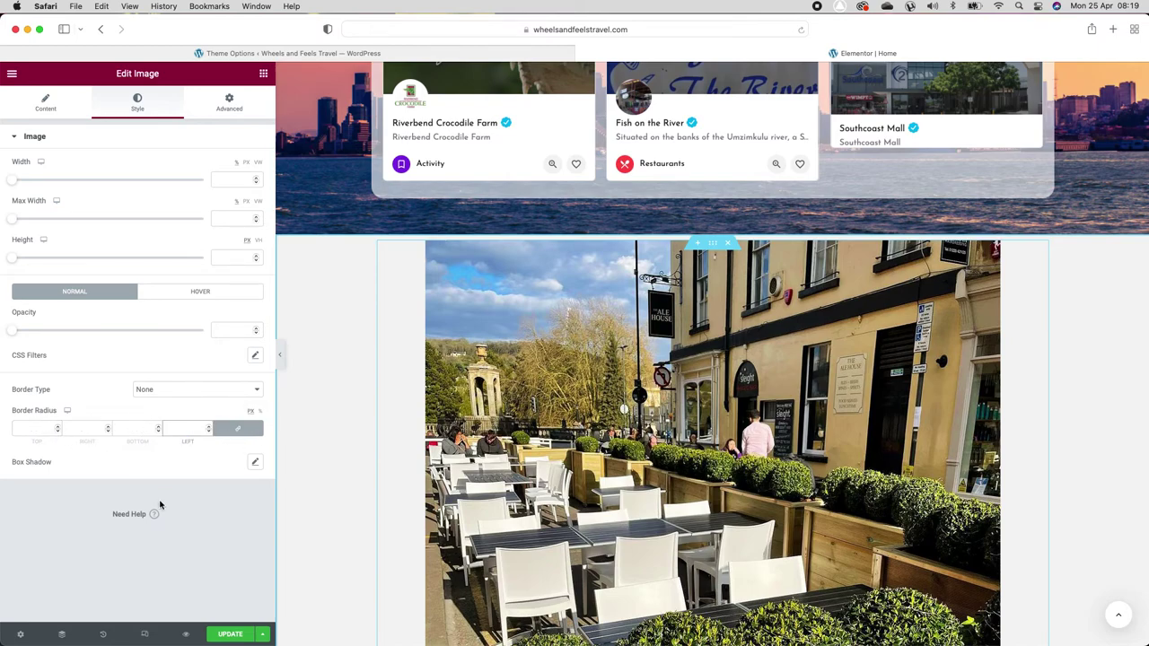
pyautogui.click(238, 428)
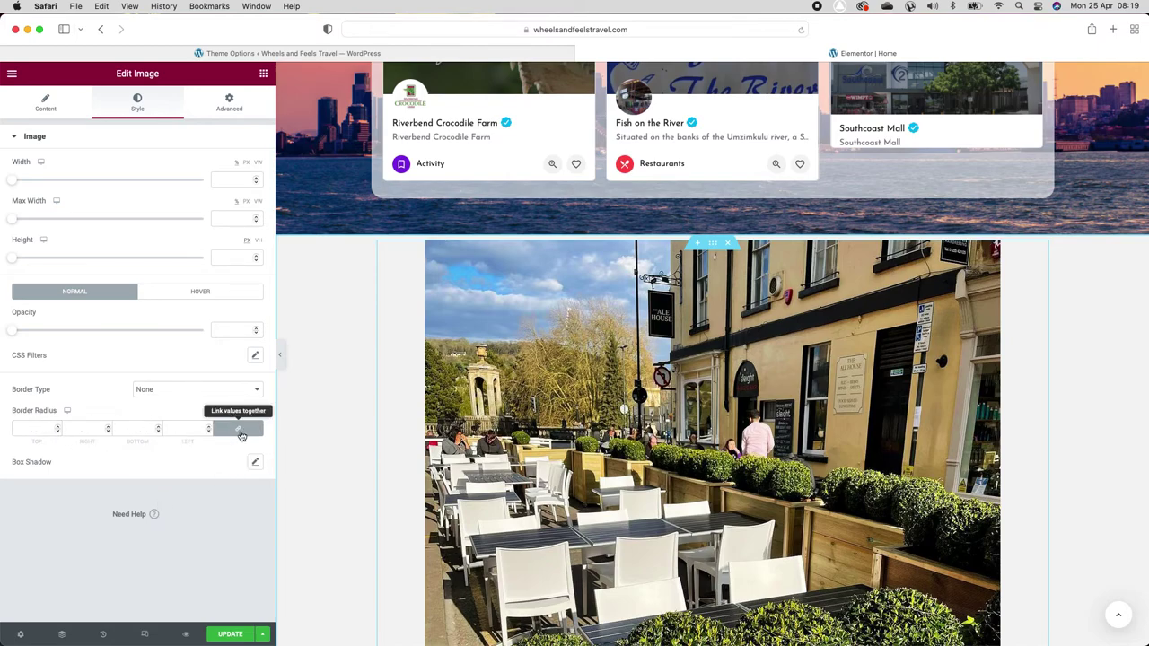
# Step: Try a left border radius of 50 on the terrace photo, and increase it to 150
pyautogui.doubleClick(191, 428)
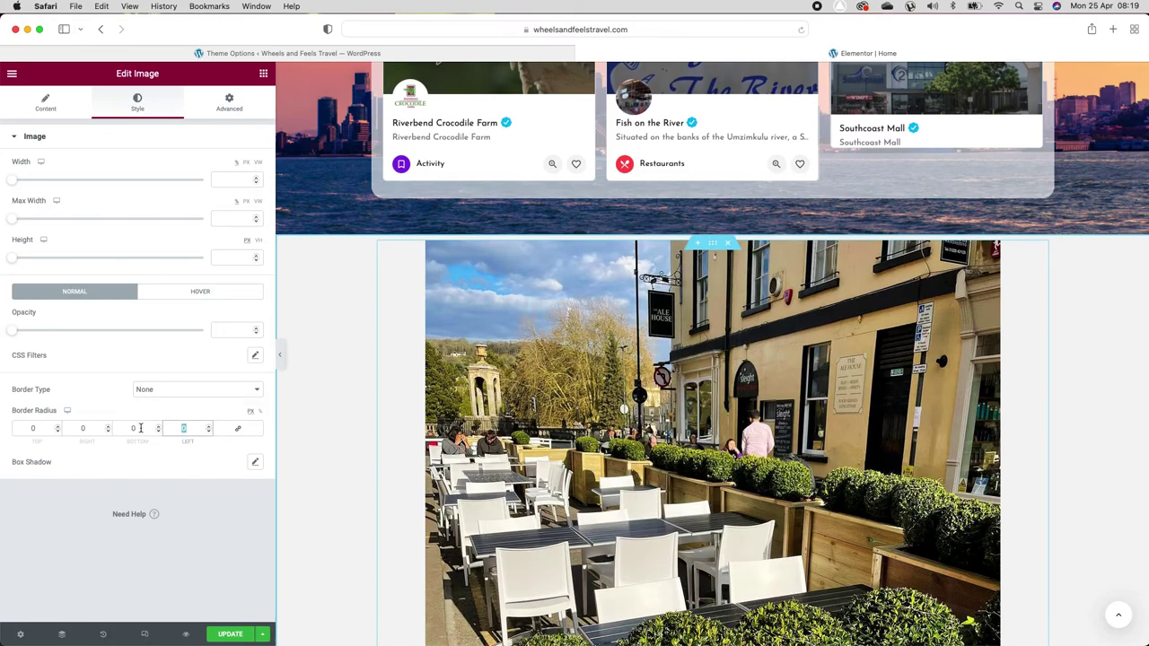
pyautogui.scroll(-5, 711, 353)
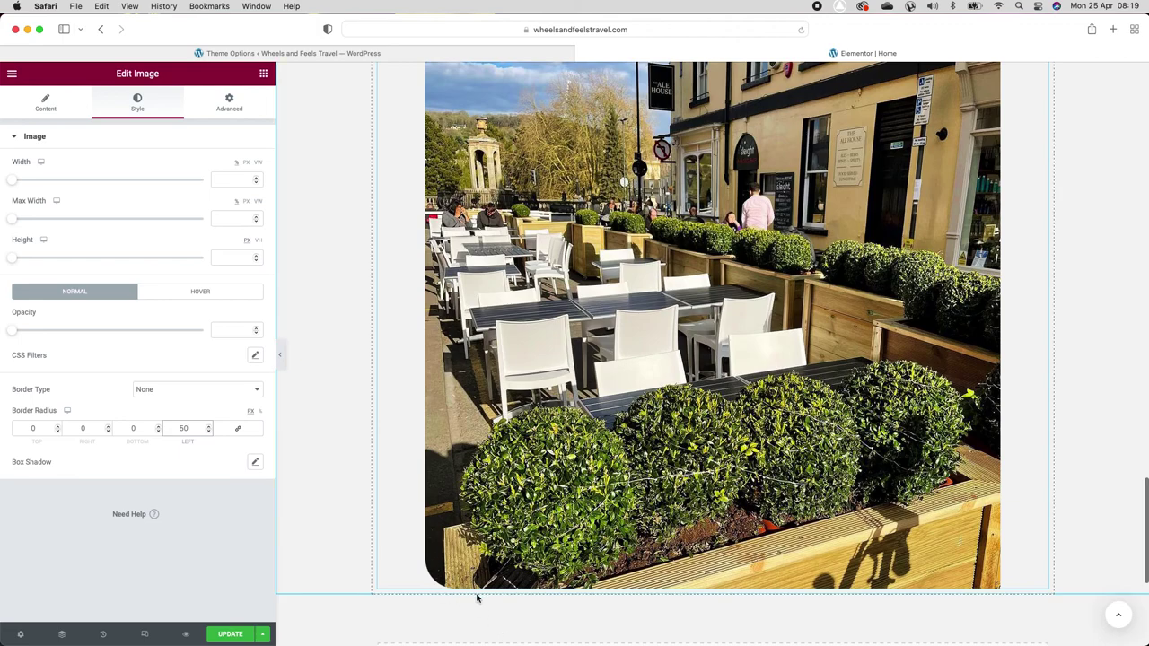
pyautogui.scroll(5, 451, 422)
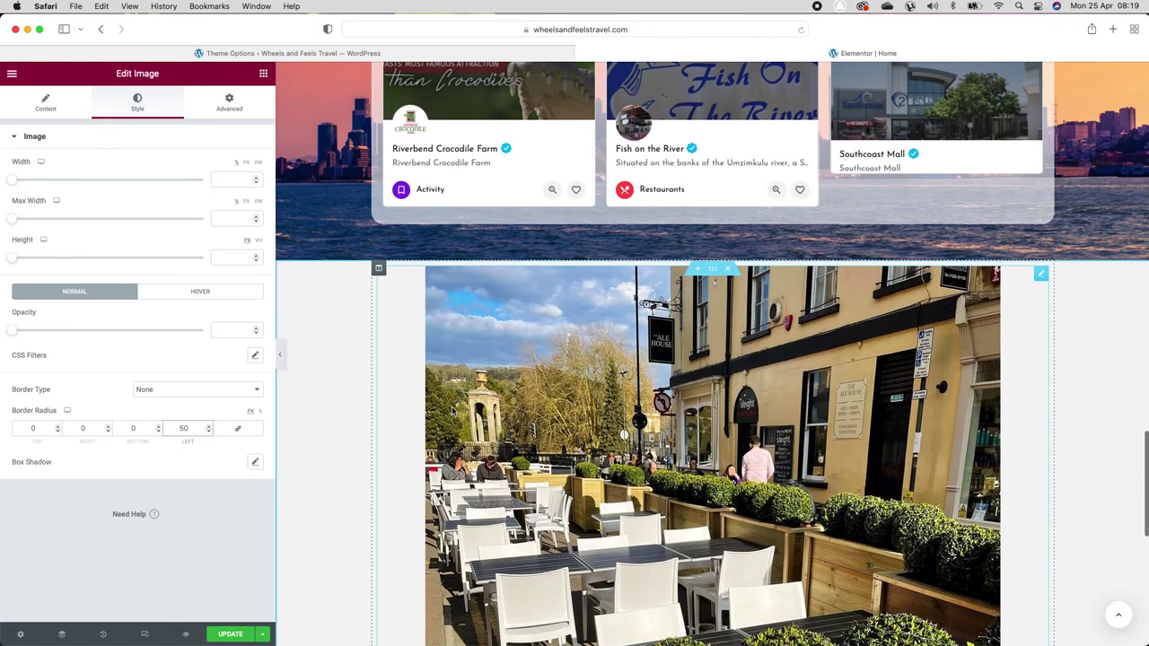
pyautogui.scroll(-5, 451, 422)
pyautogui.click(195, 428)
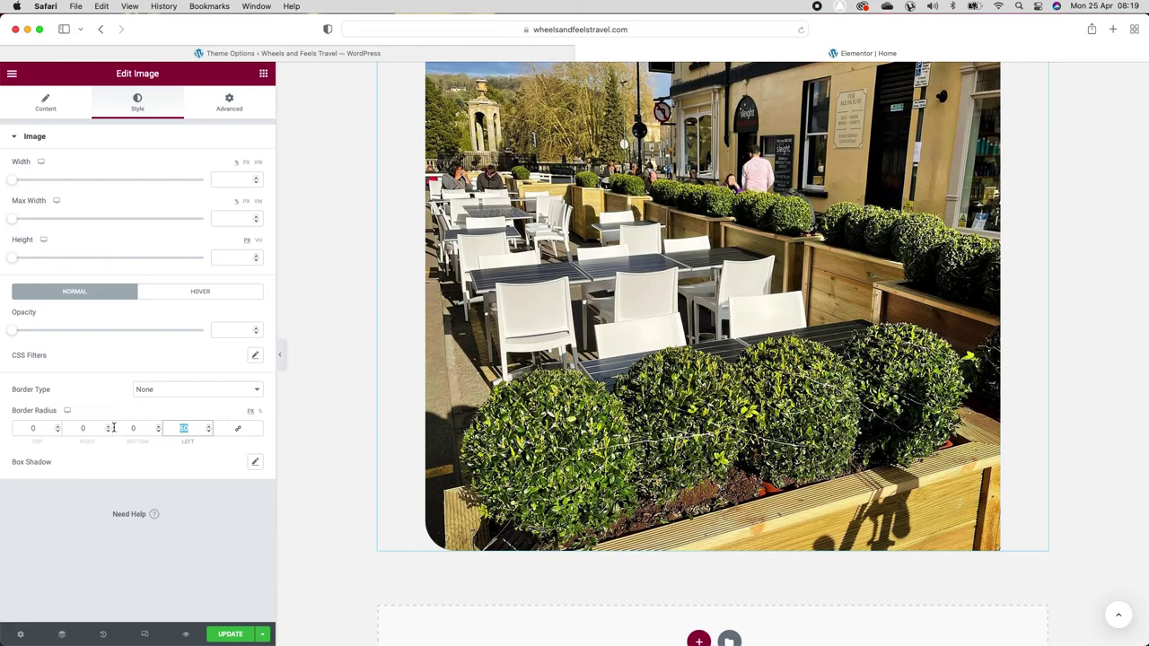
pyautogui.write('150')
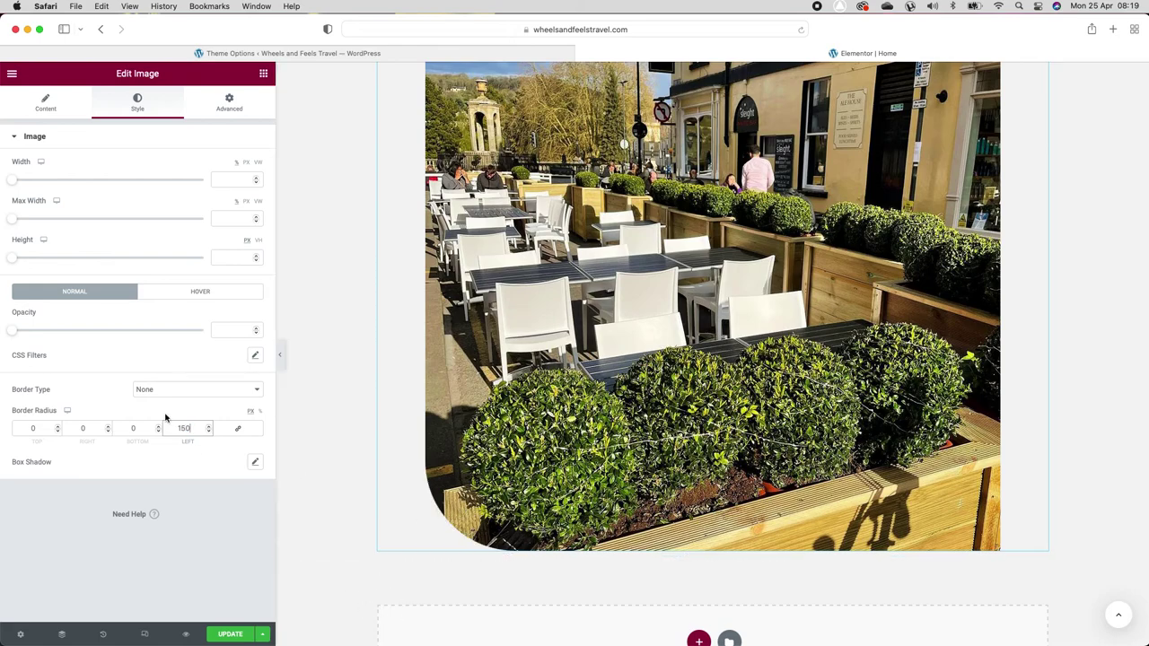
# Step: Set the terrace photo's bottom and right border radius values to 150 each
pyautogui.doubleClick(142, 428)
pyautogui.write('150')
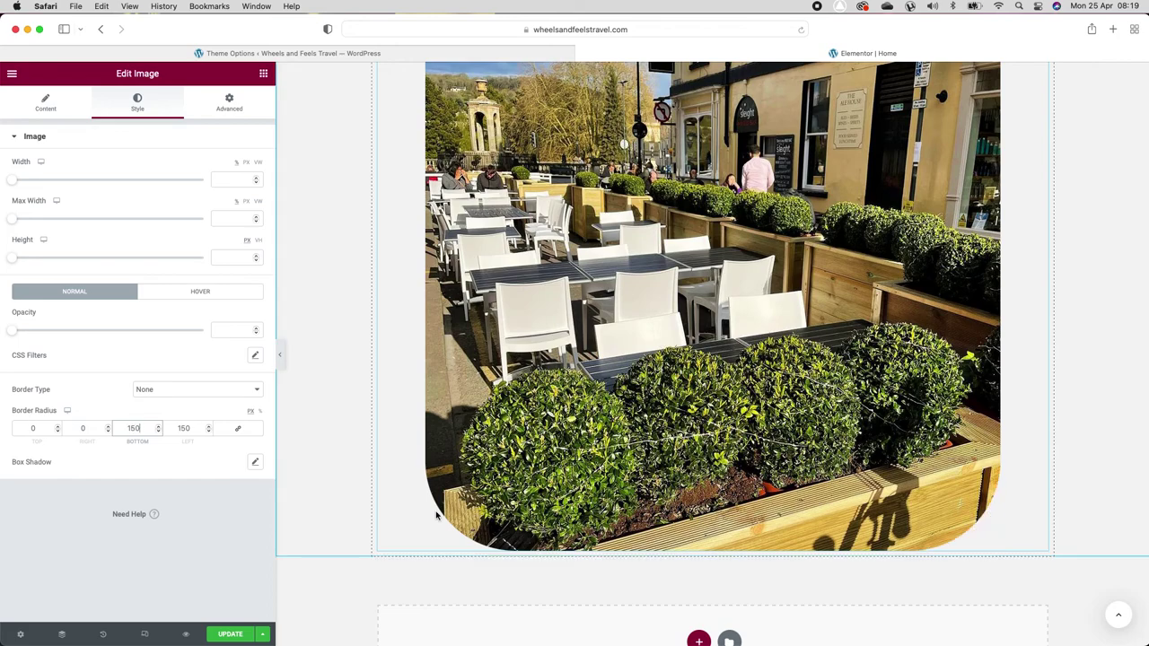
pyautogui.scroll(5, 415, 418)
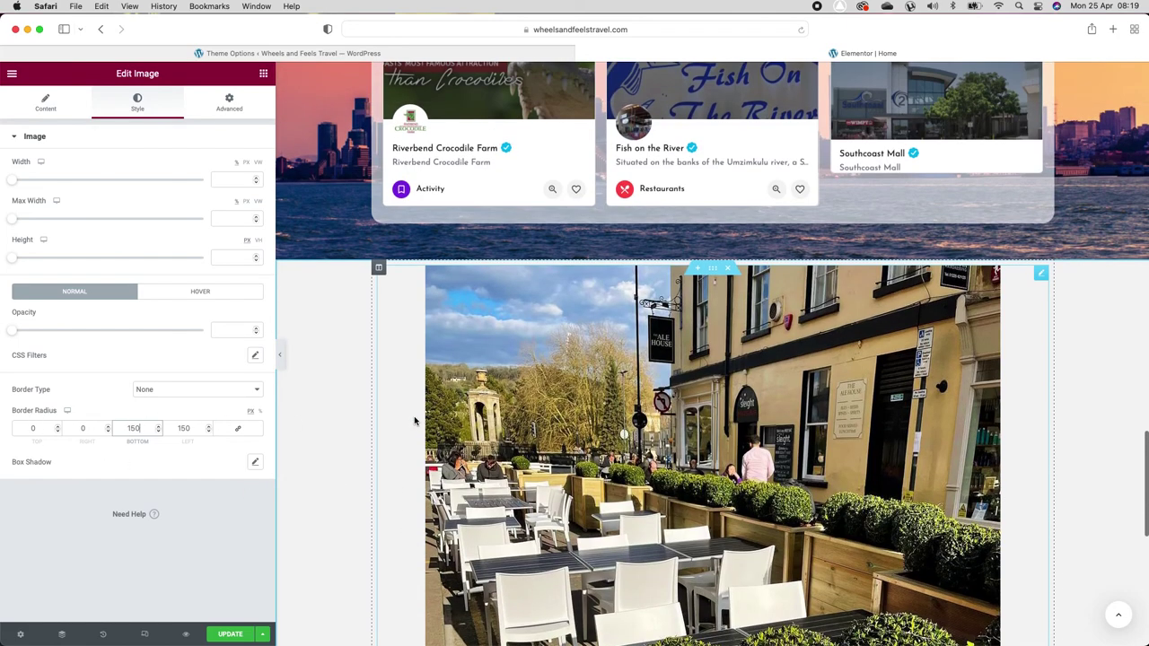
pyautogui.scroll(-3, 416, 418)
pyautogui.doubleClick(65, 428)
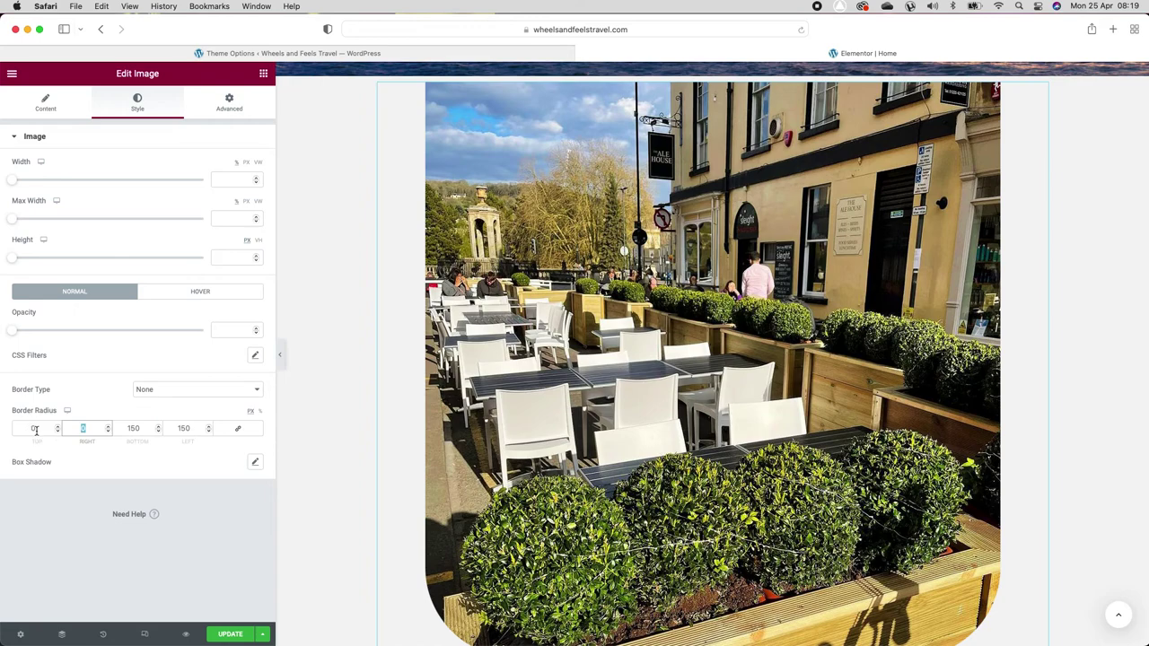
pyautogui.write('150')
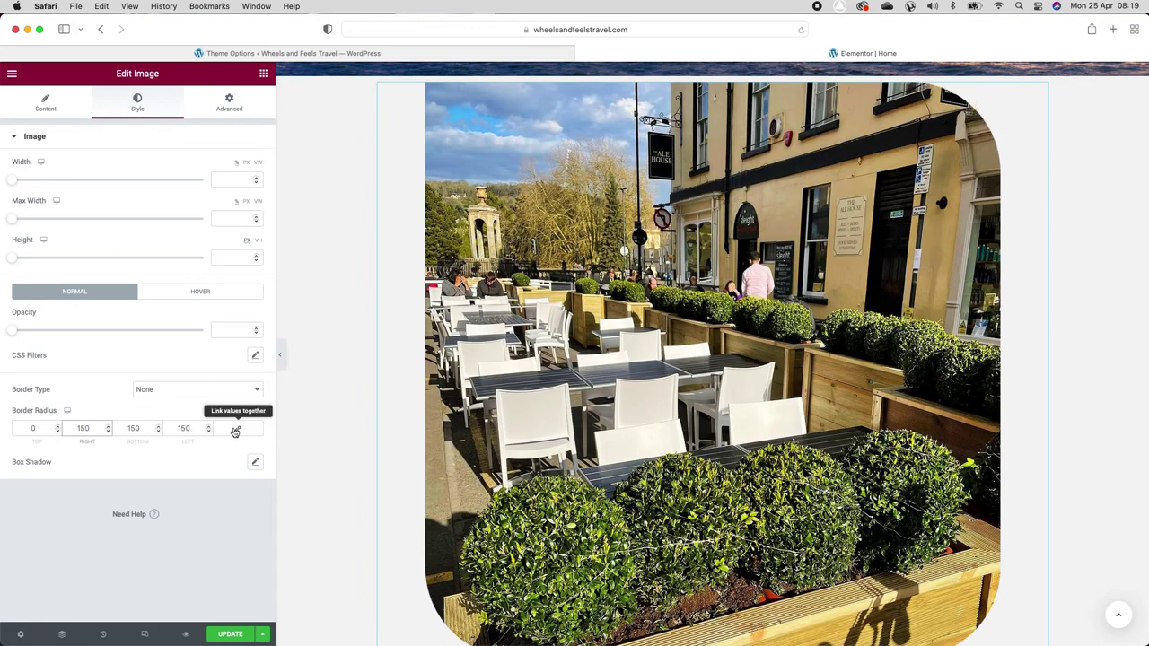
pyautogui.scroll(2, 494, 330)
pyautogui.scroll(-3, 493, 330)
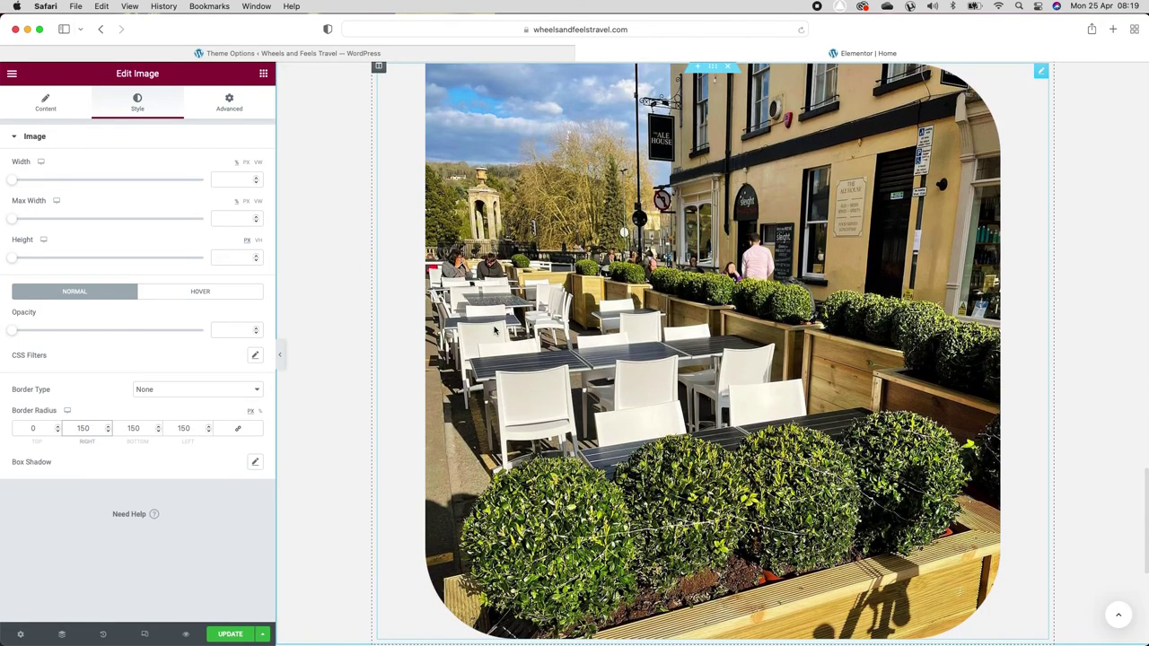
# Step: Reduce the terrace photo's width to 27 and set its top border radius to 150 for a circular shape
pyautogui.moveTo(21, 177); pyautogui.dragTo(61, 180)
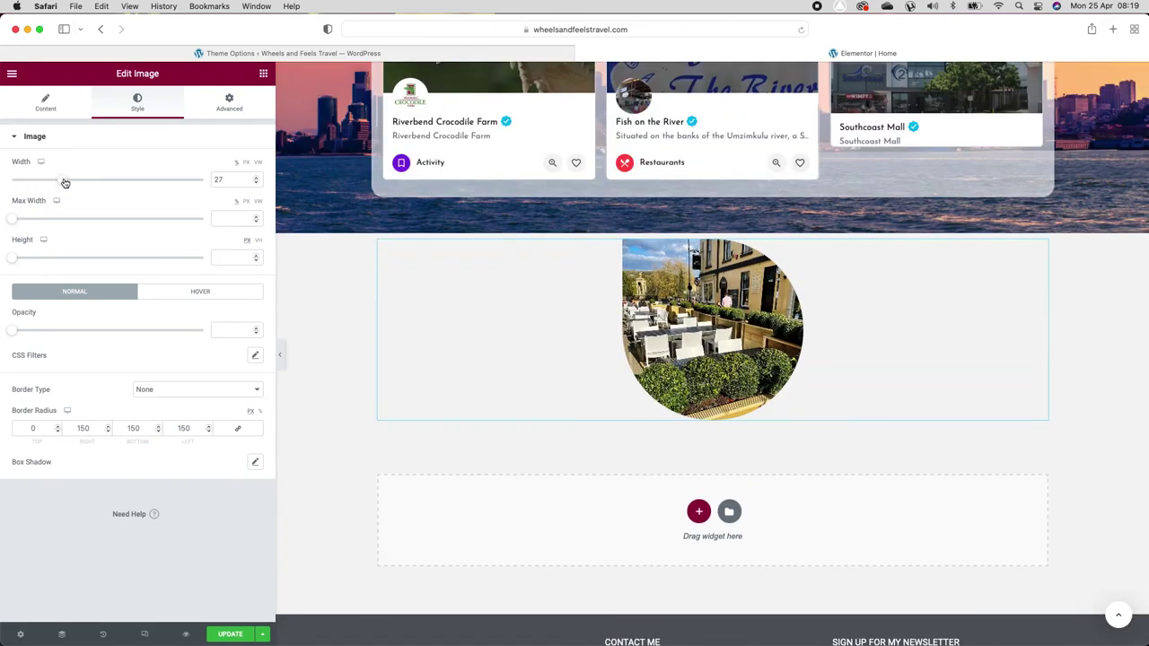
pyautogui.doubleClick(36, 428)
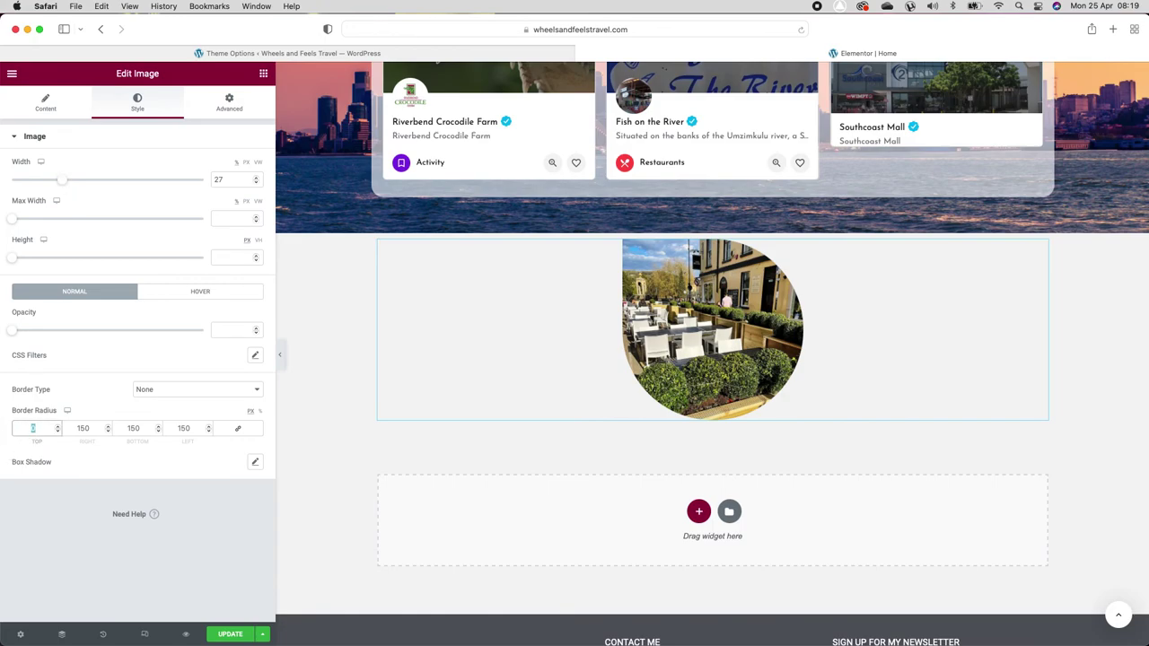
pyautogui.write('150')
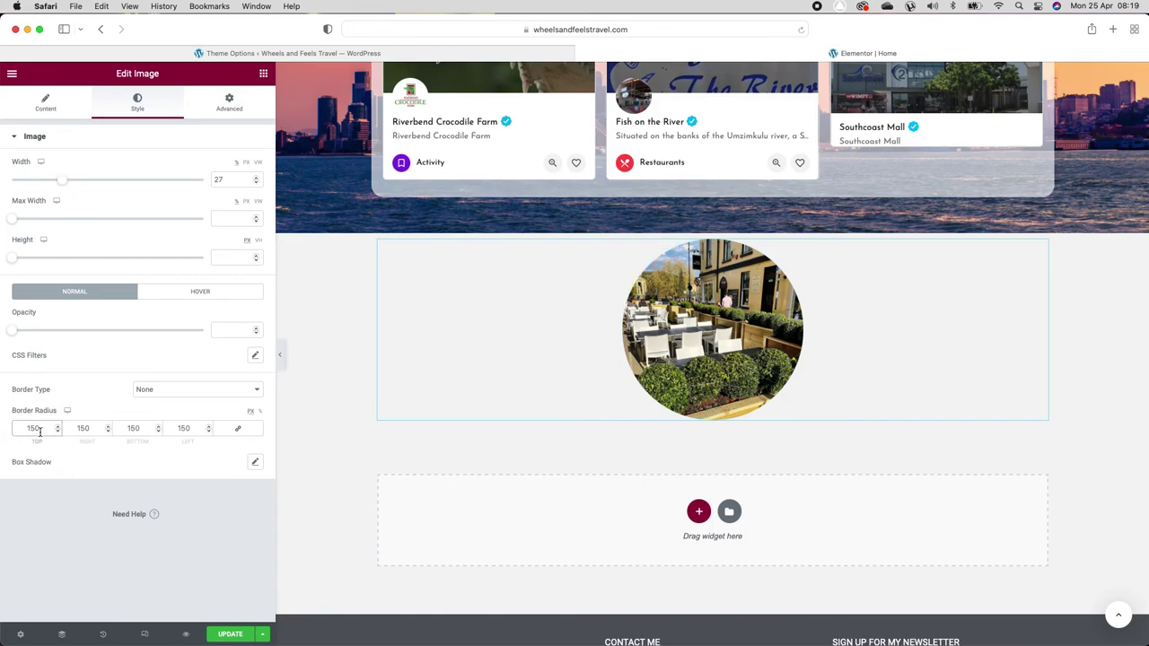
# Step: Lower the terrace photo's top and bottom border radius values to 100 each
pyautogui.press('BackSpace')
pyautogui.press('BackSpace')
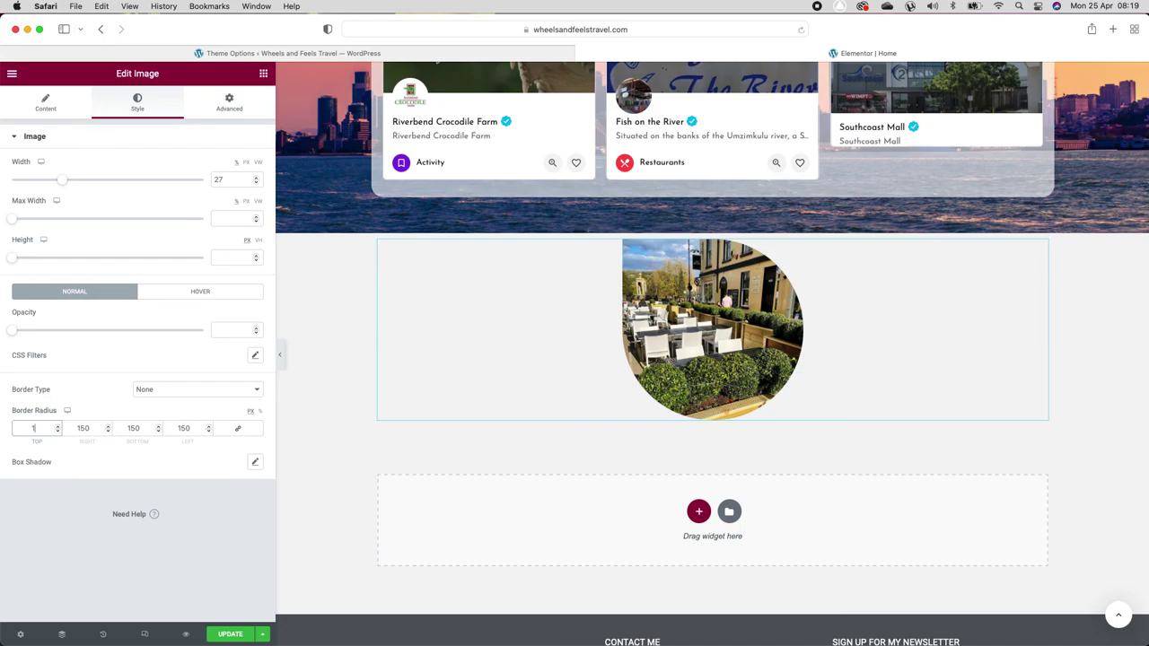
pyautogui.write('00')
pyautogui.doubleClick(141, 428)
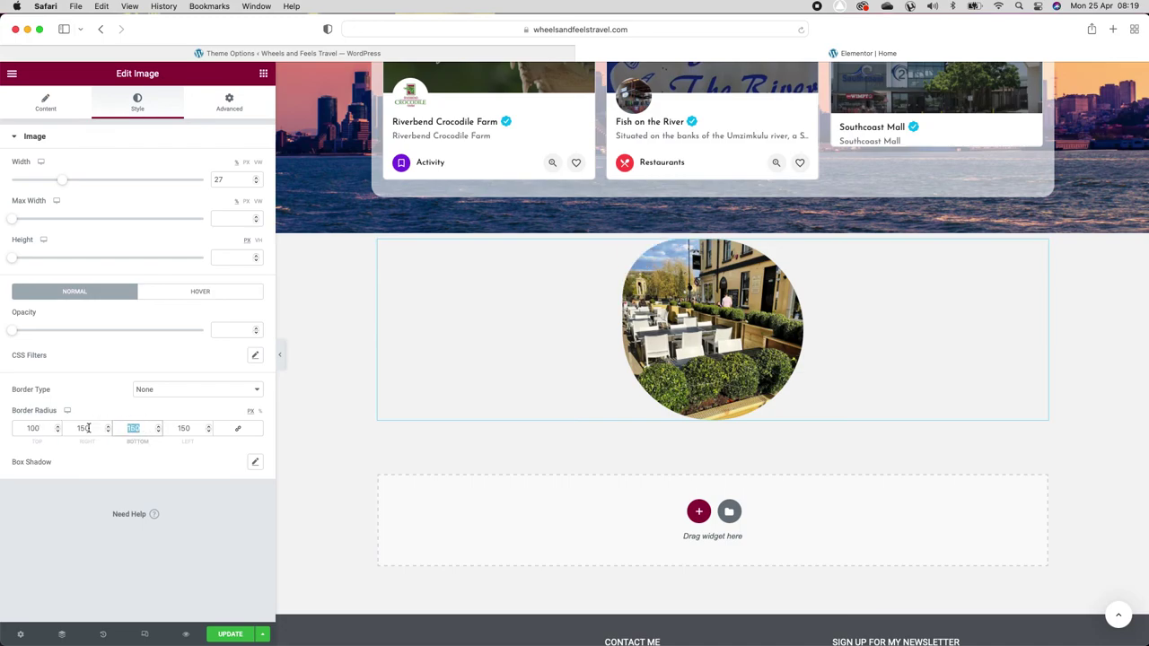
pyautogui.write('100')
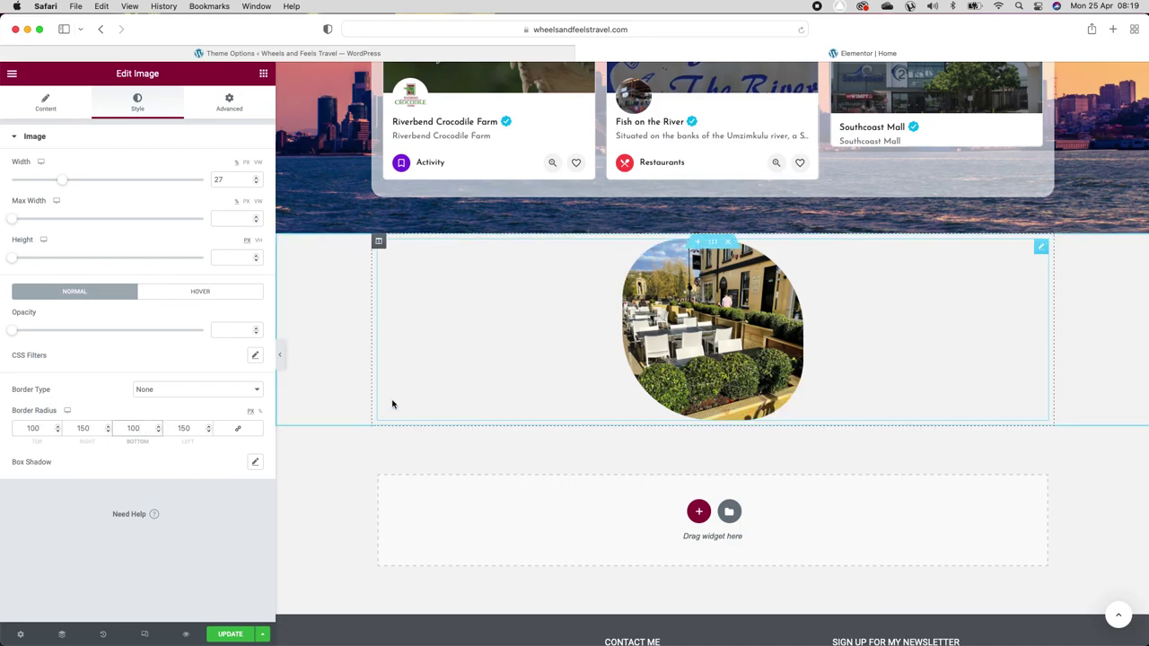
pyautogui.scroll(-2, 485, 371)
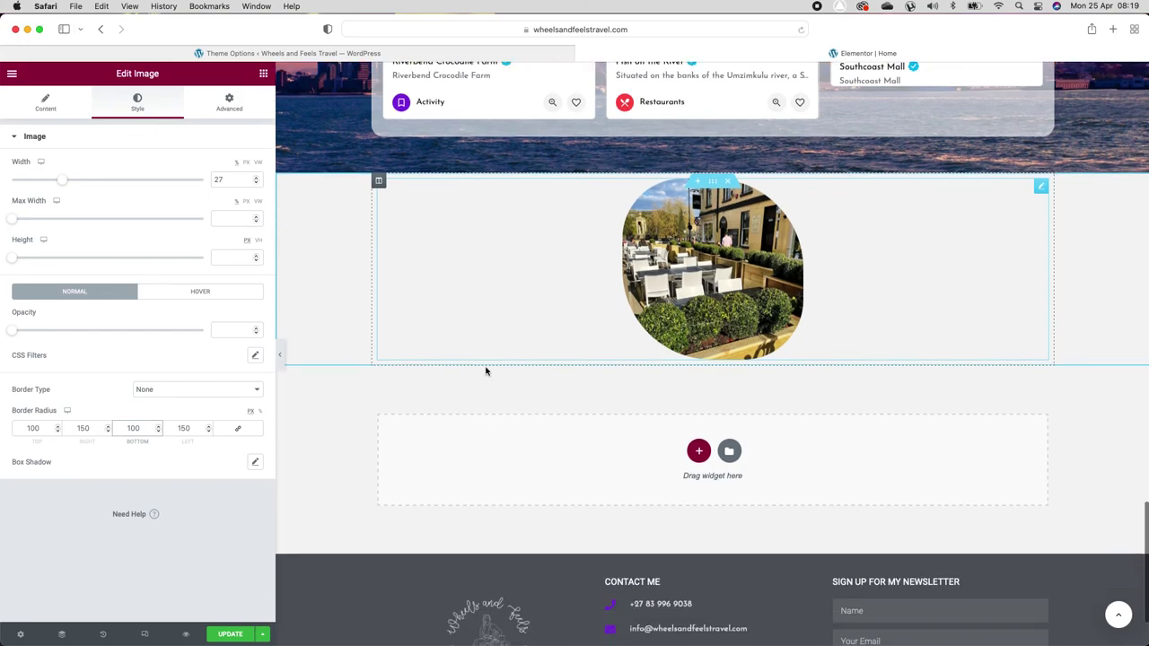
pyautogui.scroll(2, 485, 371)
# Step: Add an Icon widget below the terrace photo and look through the other available widgets
pyautogui.click(263, 79)
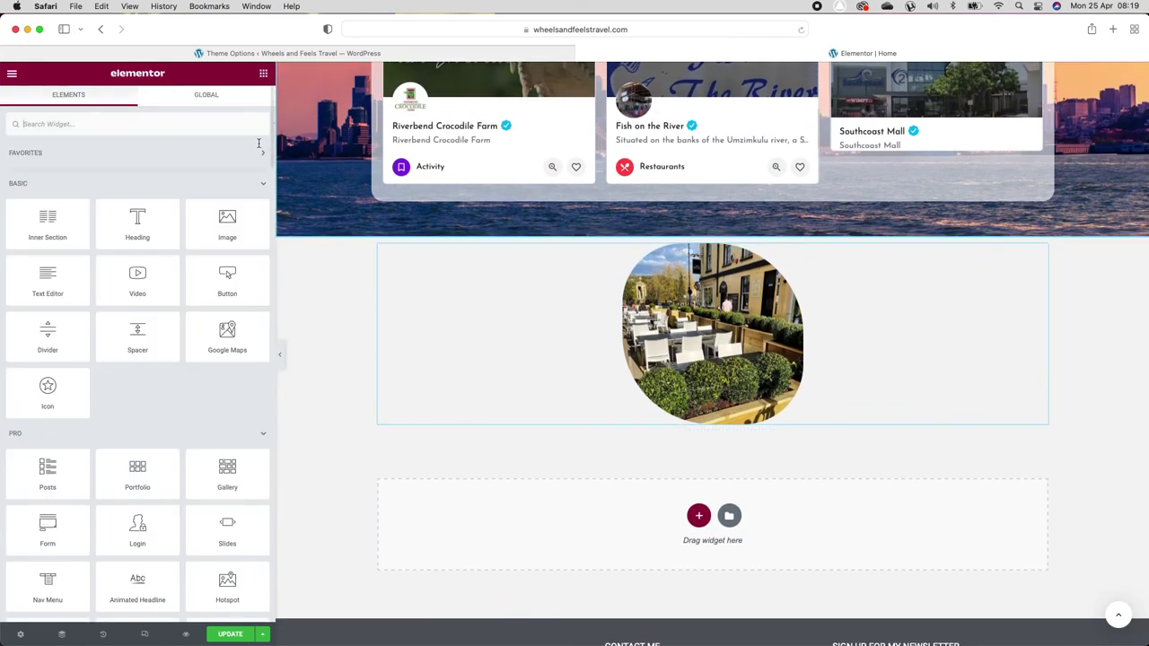
pyautogui.moveTo(48, 392); pyautogui.dragTo(664, 400)
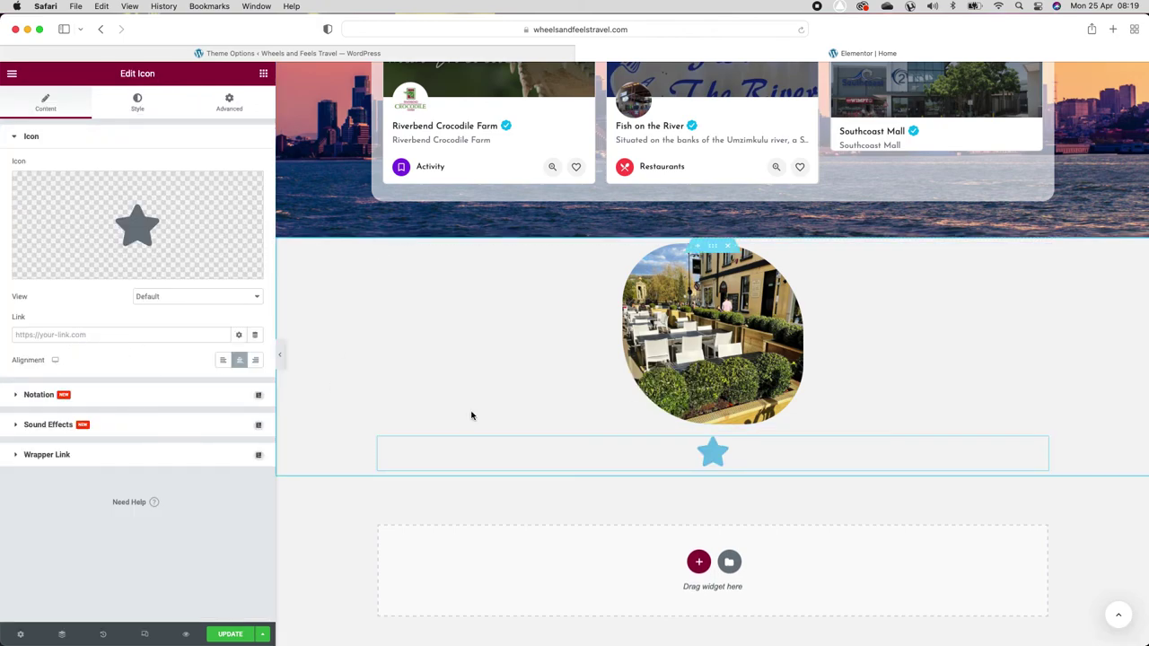
pyautogui.click(259, 75)
pyautogui.scroll(-5, 247, 369)
pyautogui.scroll(-3, 246, 367)
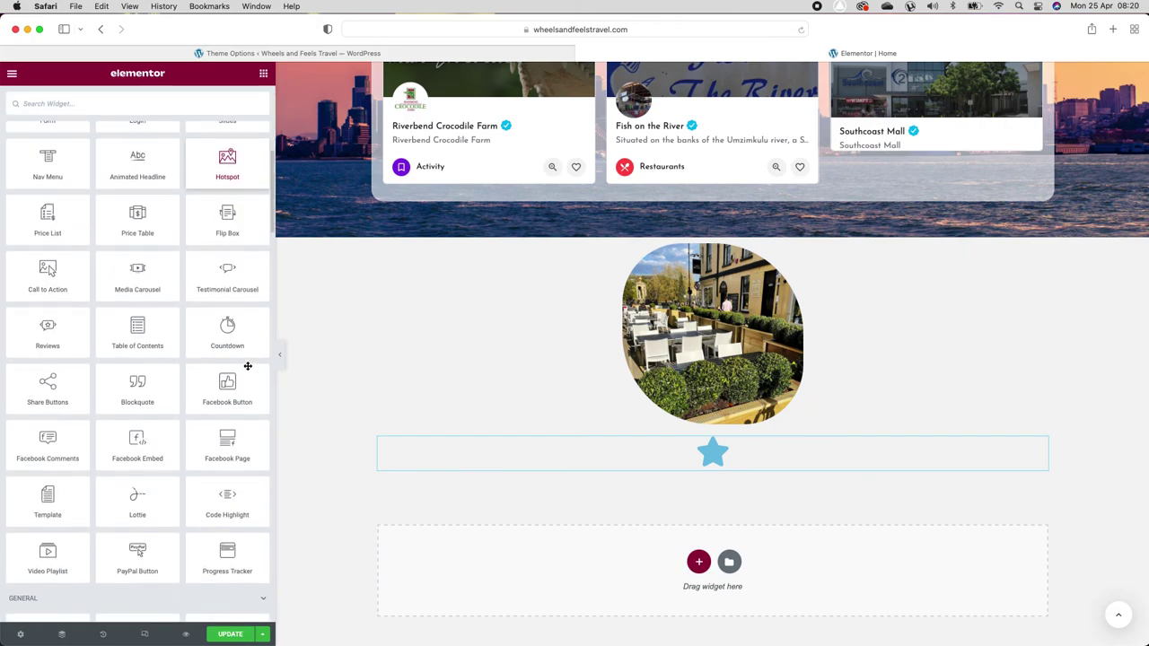
pyautogui.scroll(5, 248, 368)
pyautogui.scroll(2, 539, 333)
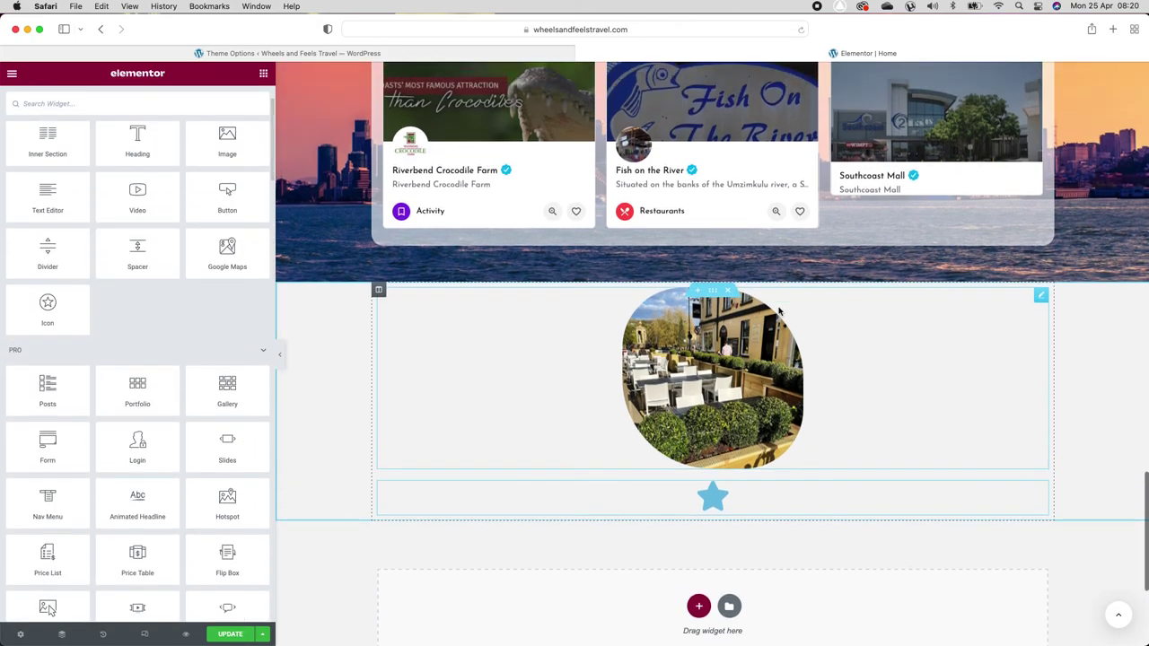
# Step: Delete the section holding the terrace photo and star icon, and reload the Home page editor, discarding unsaved changes
pyautogui.click(729, 292)
pyautogui.scroll(15, 583, 325)
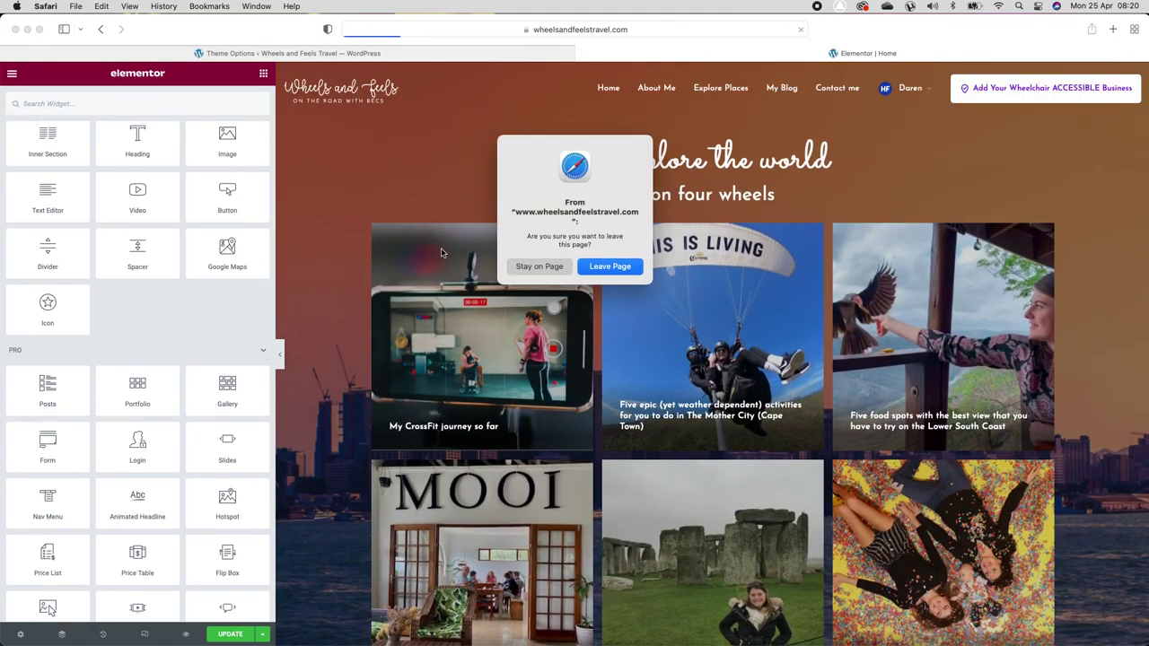
pyautogui.click(613, 271)
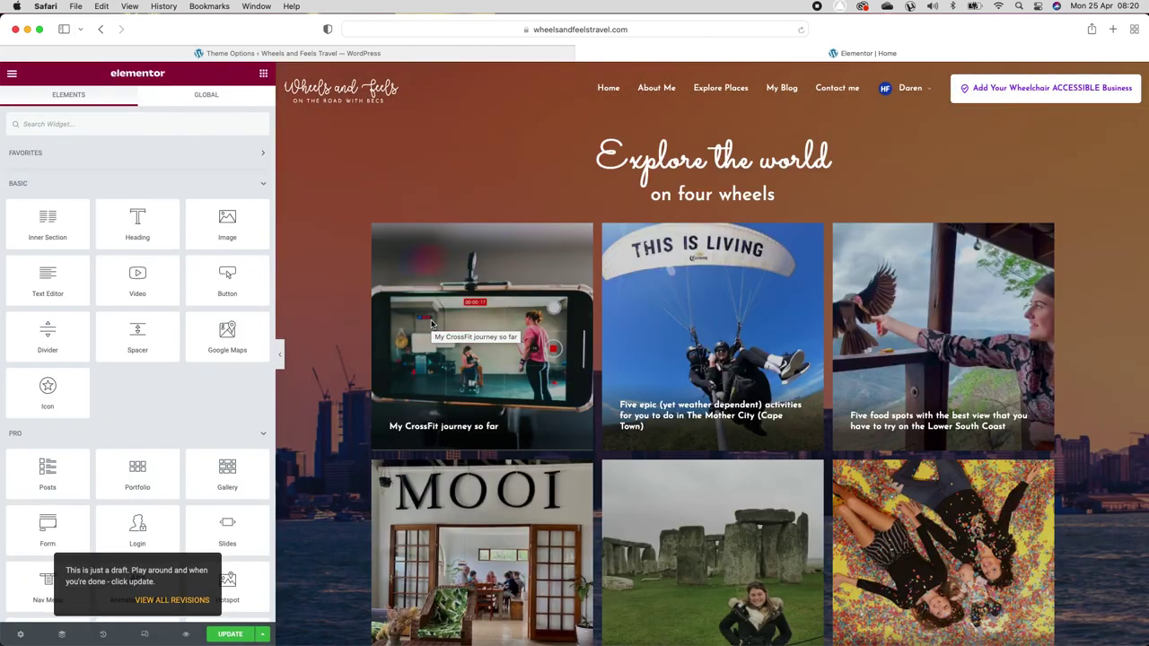
pyautogui.scroll(-15, 432, 323)
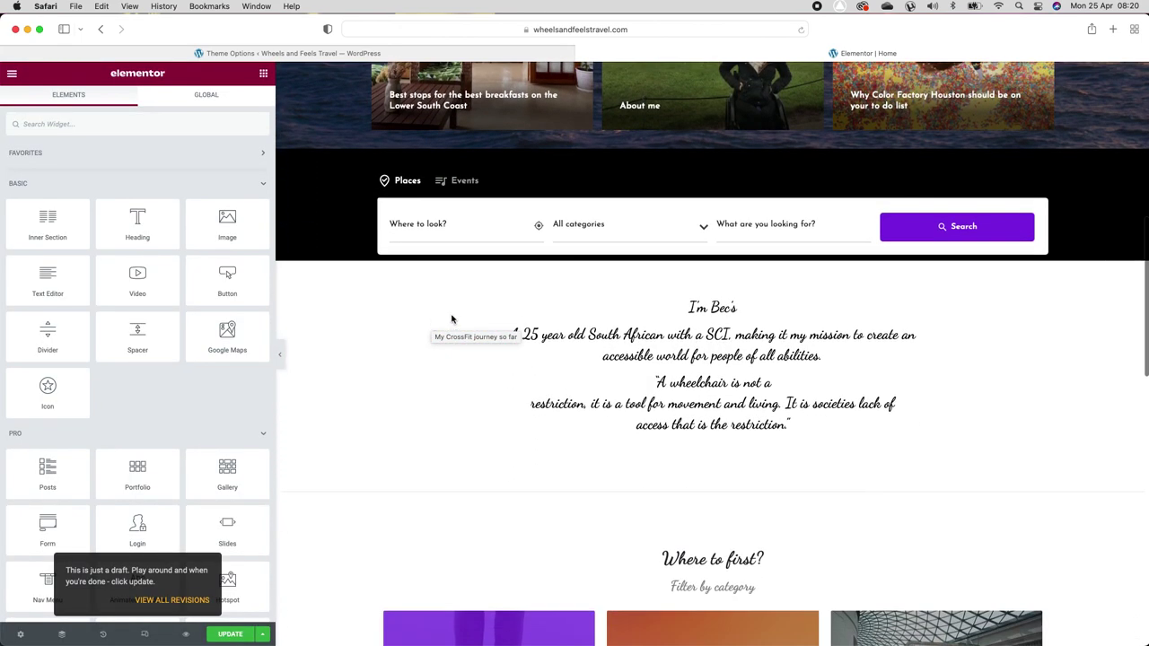
pyautogui.scroll(15, 518, 410)
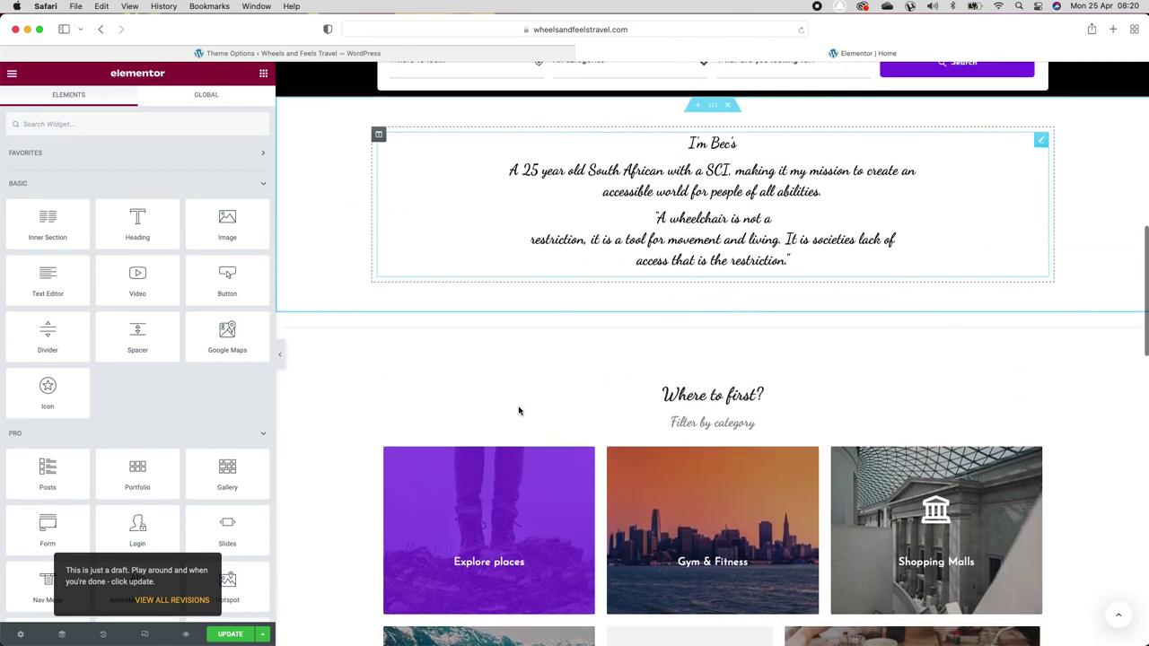